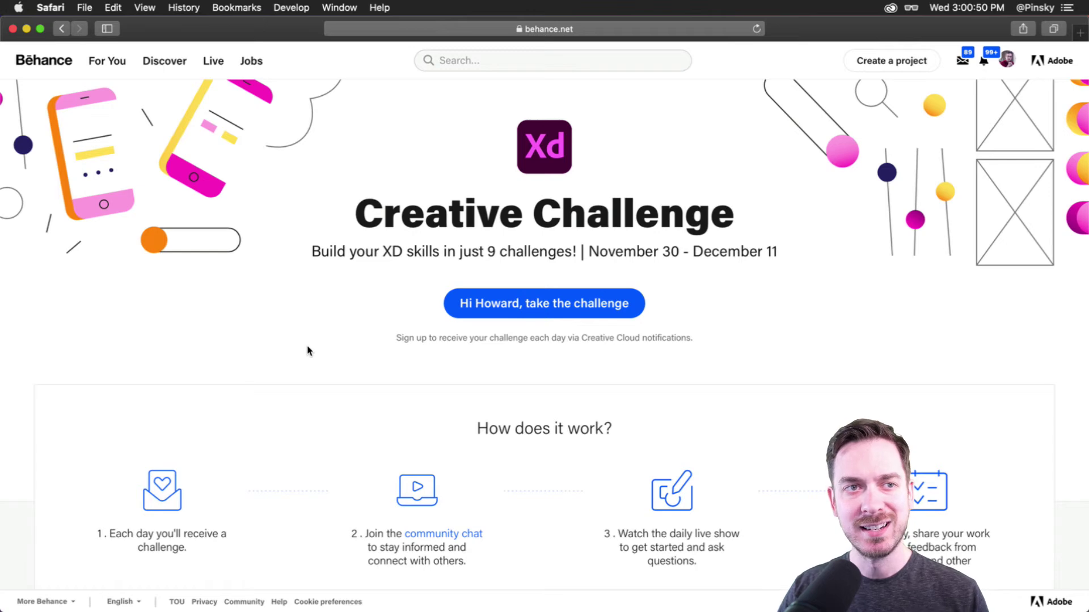
# Step: Review how the Creative Challenge works on Behance, and look through the Adobe XD server's challenge and feedback channels in Discord
pyautogui.scroll(1, 309, 351)
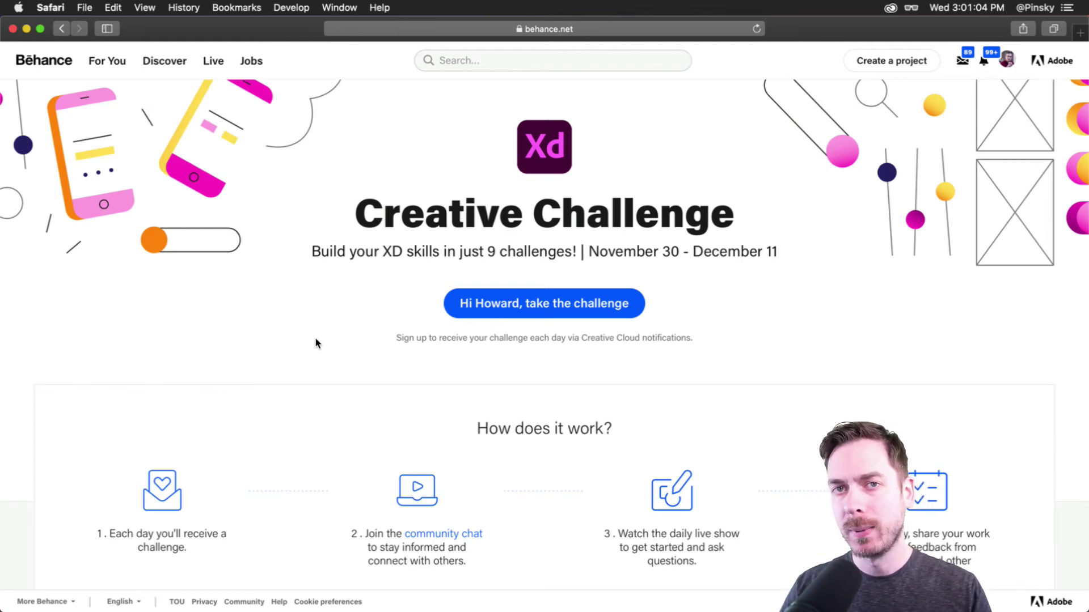
pyautogui.scroll(-5, 296, 348)
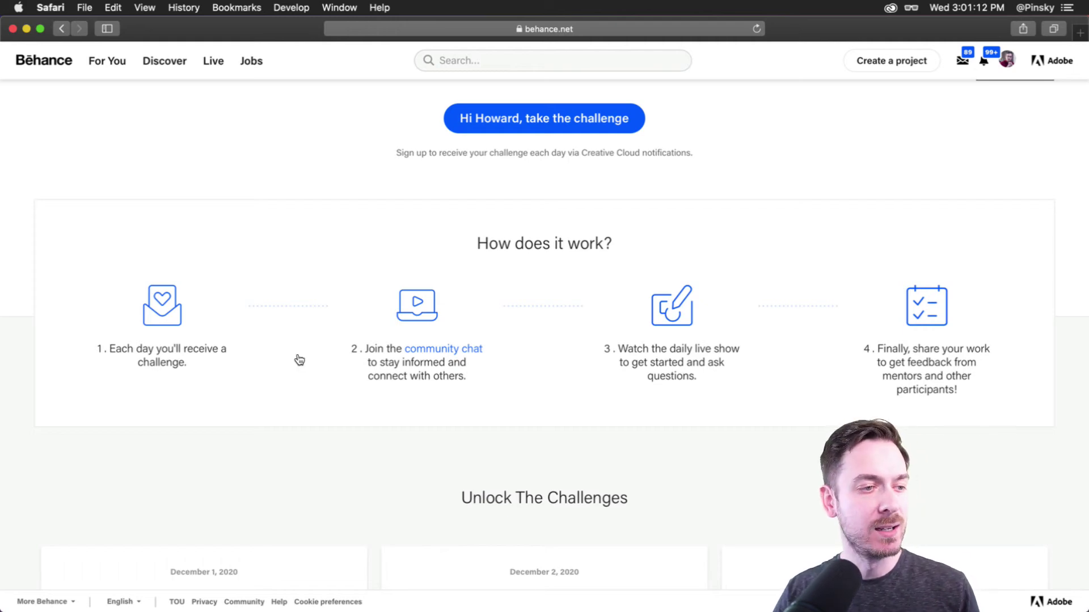
pyautogui.press('super+Tab')
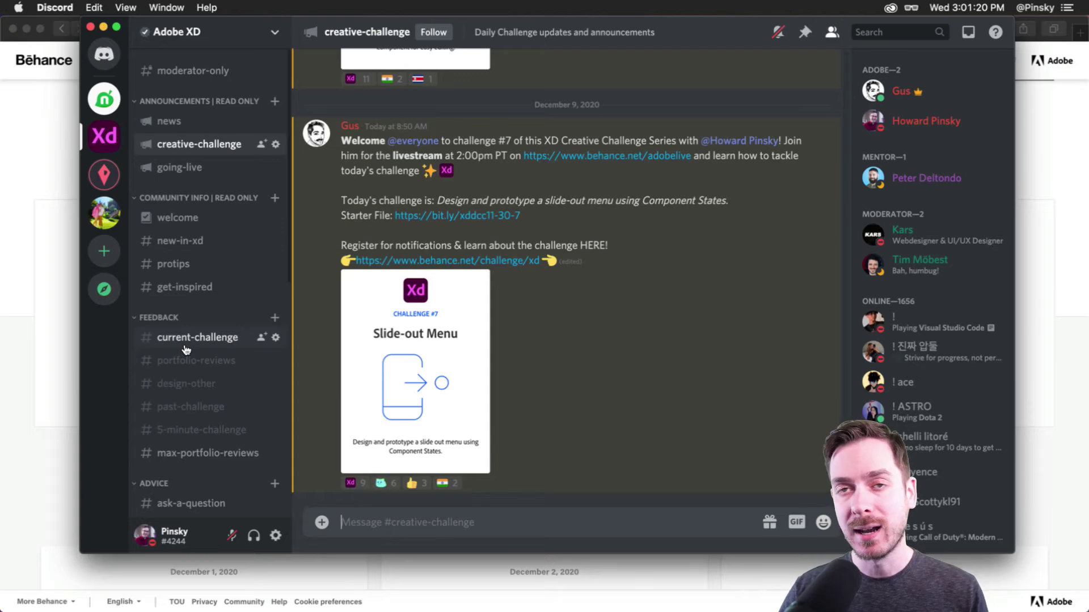
pyautogui.scroll(-3, 186, 350)
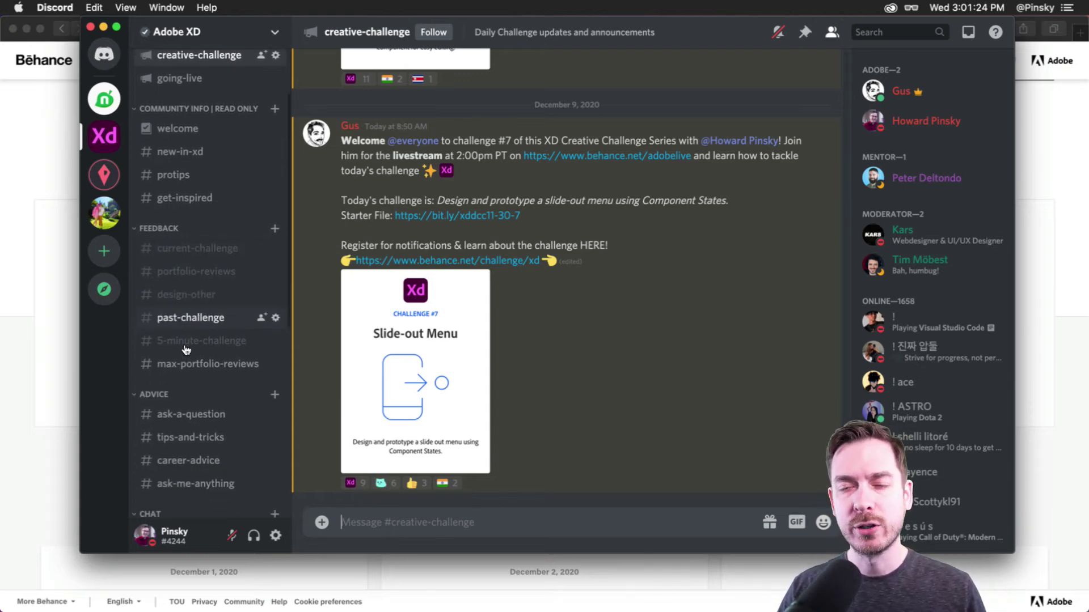
pyautogui.scroll(3, 186, 347)
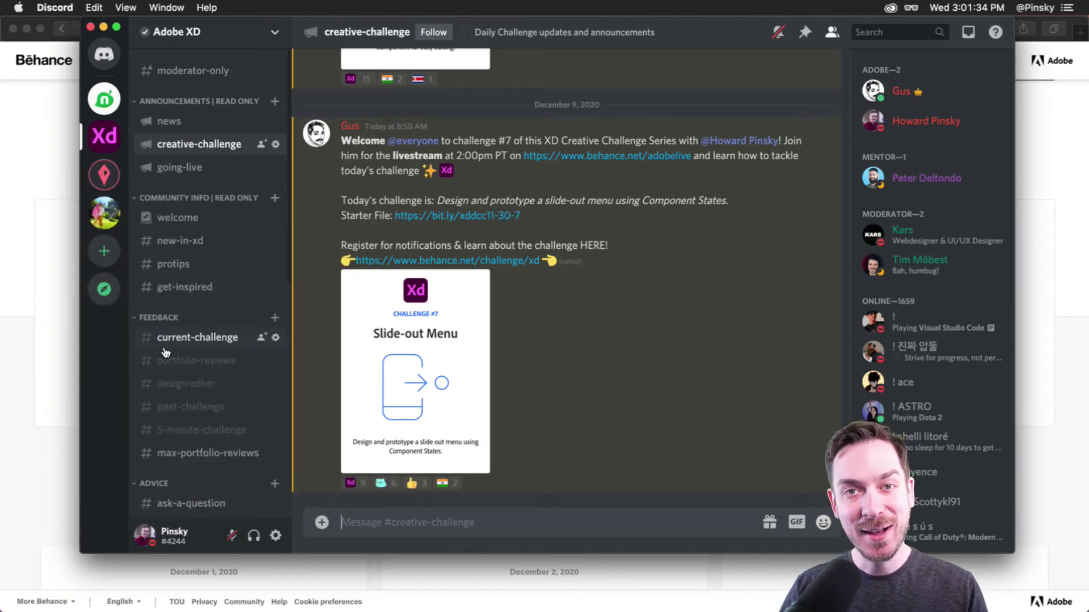
pyautogui.click(61, 356)
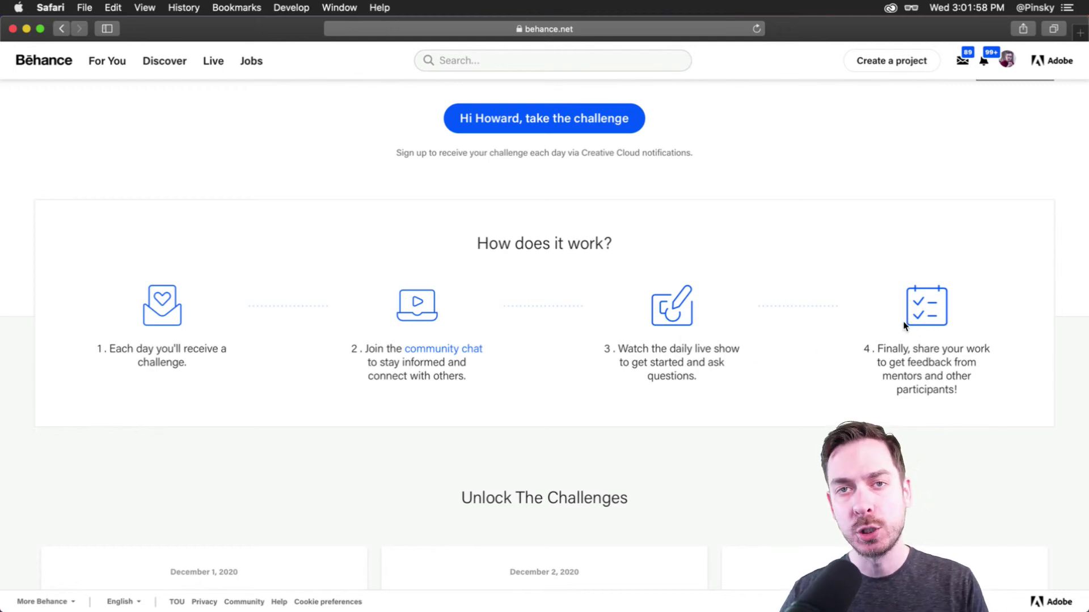
# Step: Open the starter file of the December 9 Slide-out Menu challenge from Behance in Adobe XD and enlarge its window to fill the screen
pyautogui.scroll(-5, 644, 311)
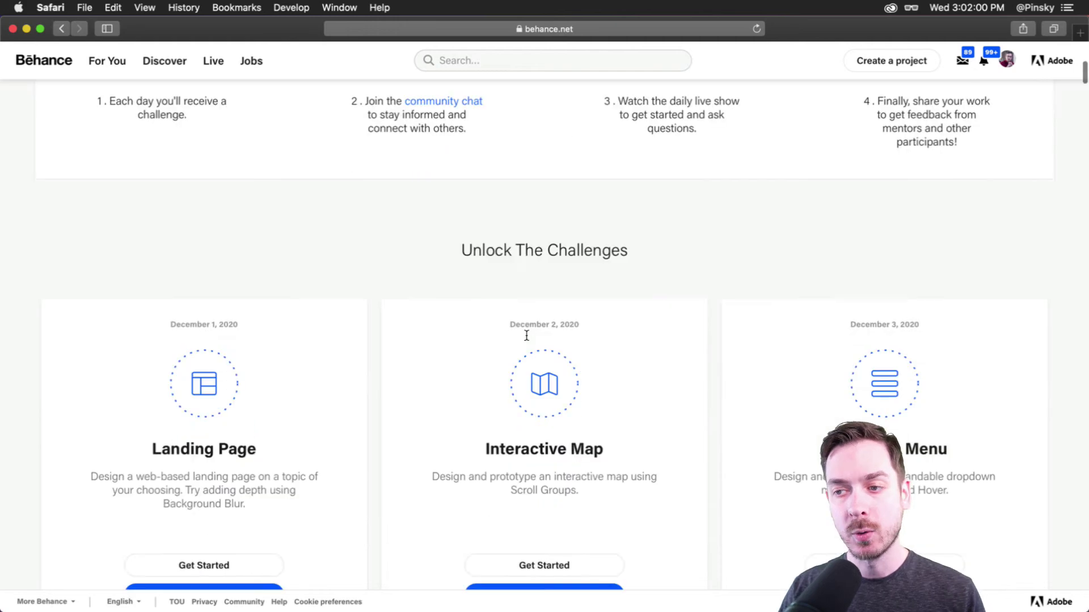
pyautogui.scroll(-2, 440, 288)
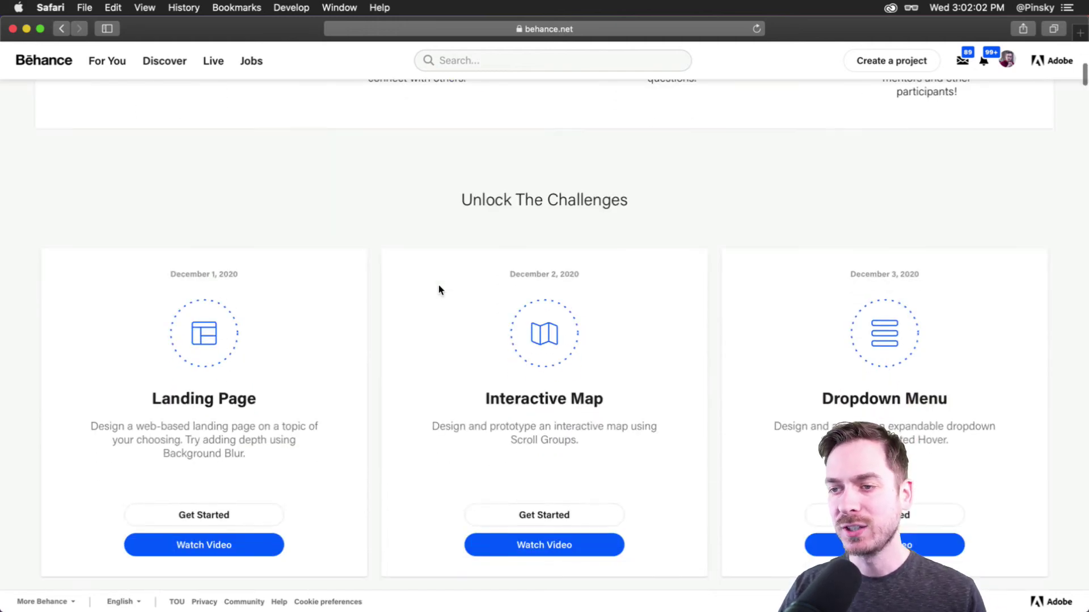
pyautogui.scroll(-2, 438, 291)
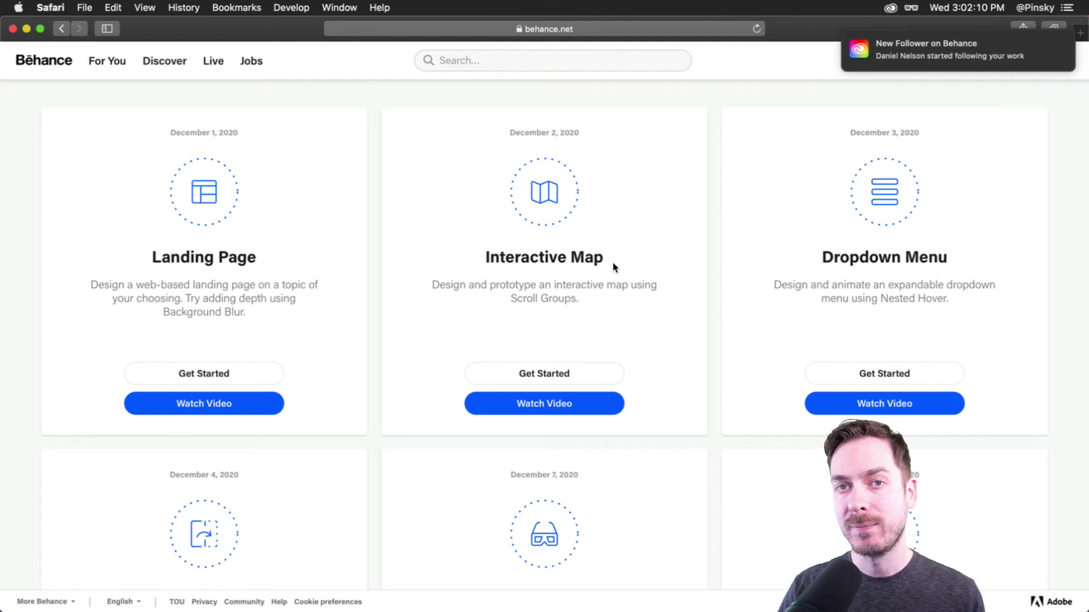
pyautogui.moveTo(860, 49); pyautogui.dragTo(1021, 53)
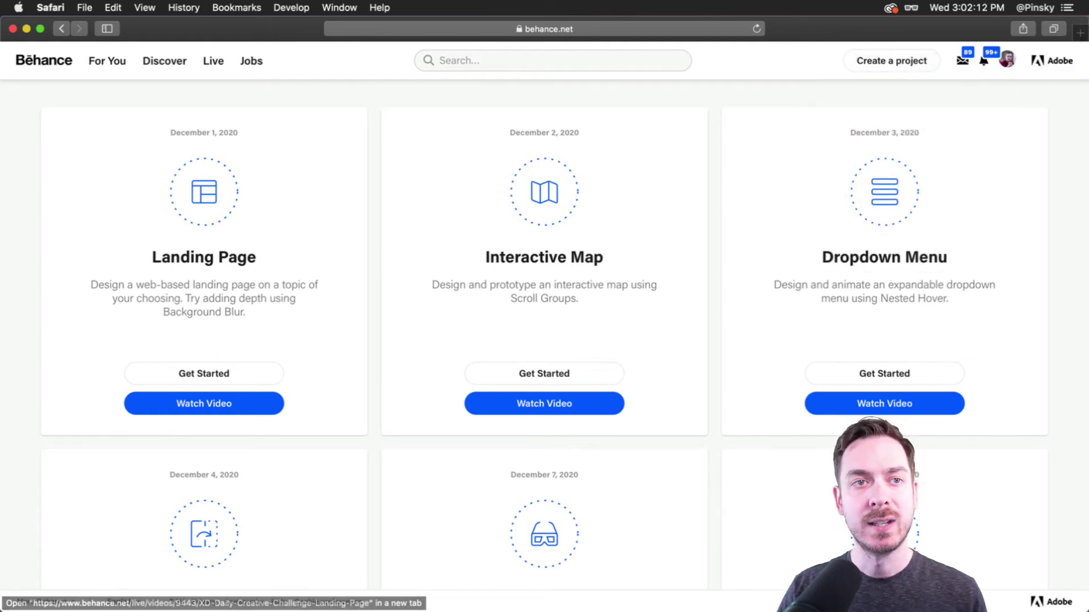
pyautogui.press('super+Tab')
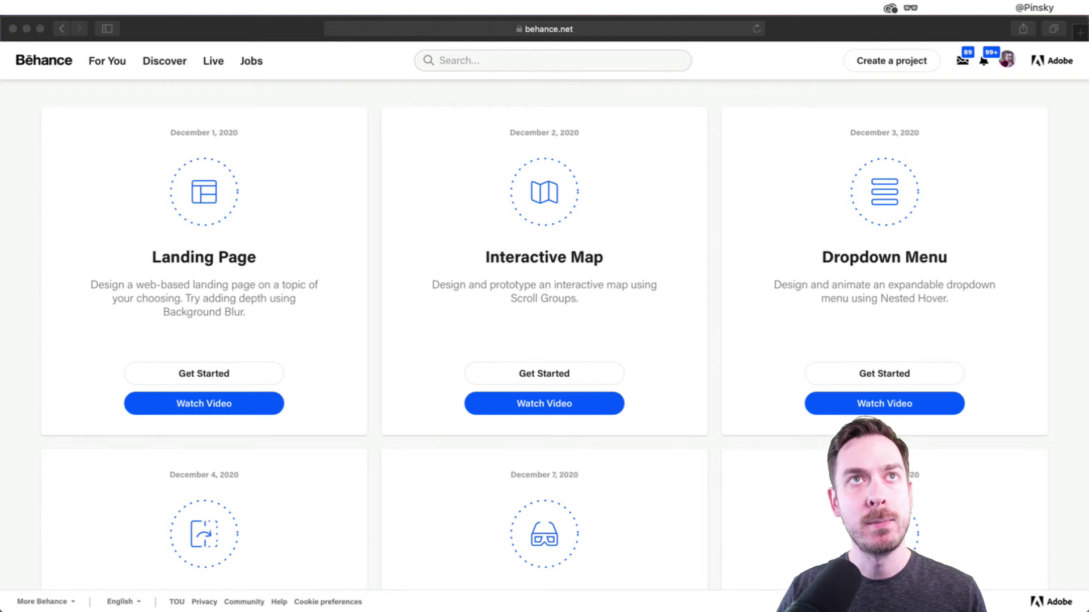
pyautogui.click(355, 226)
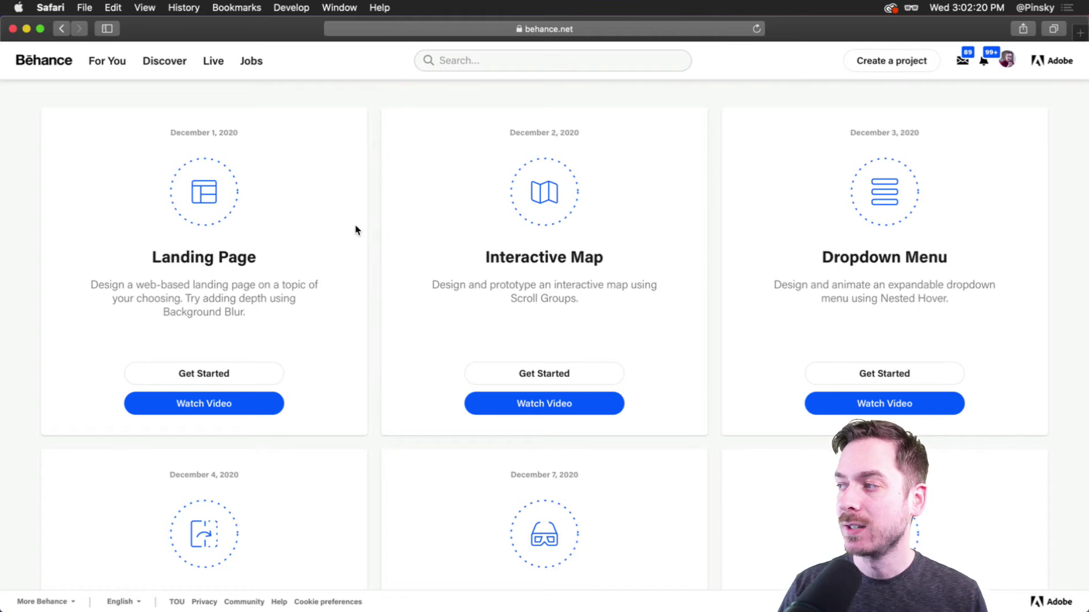
pyautogui.scroll(-5, 351, 241)
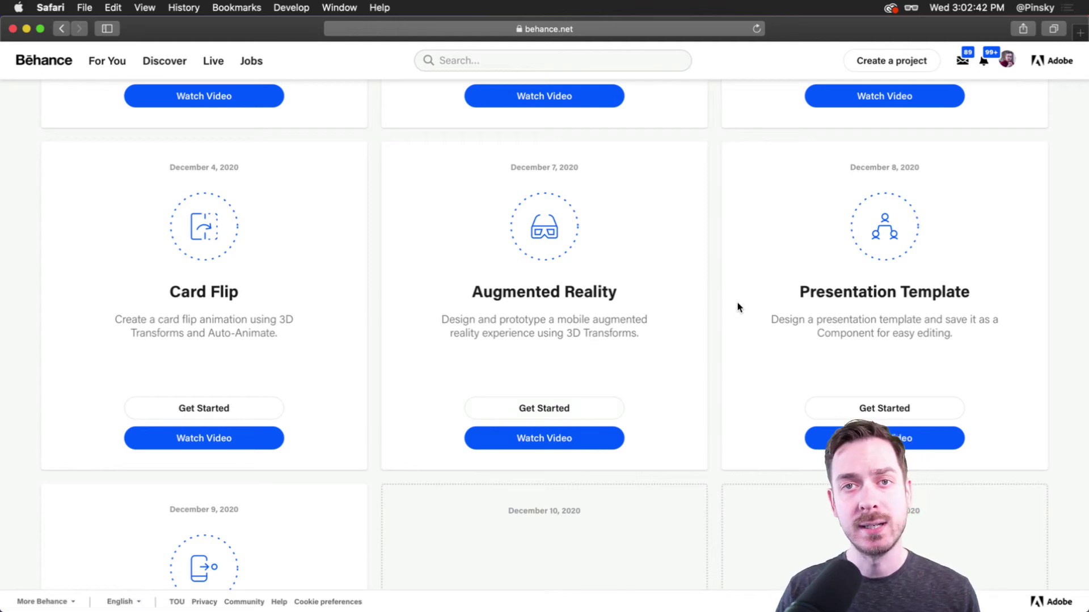
pyautogui.scroll(-5, 738, 308)
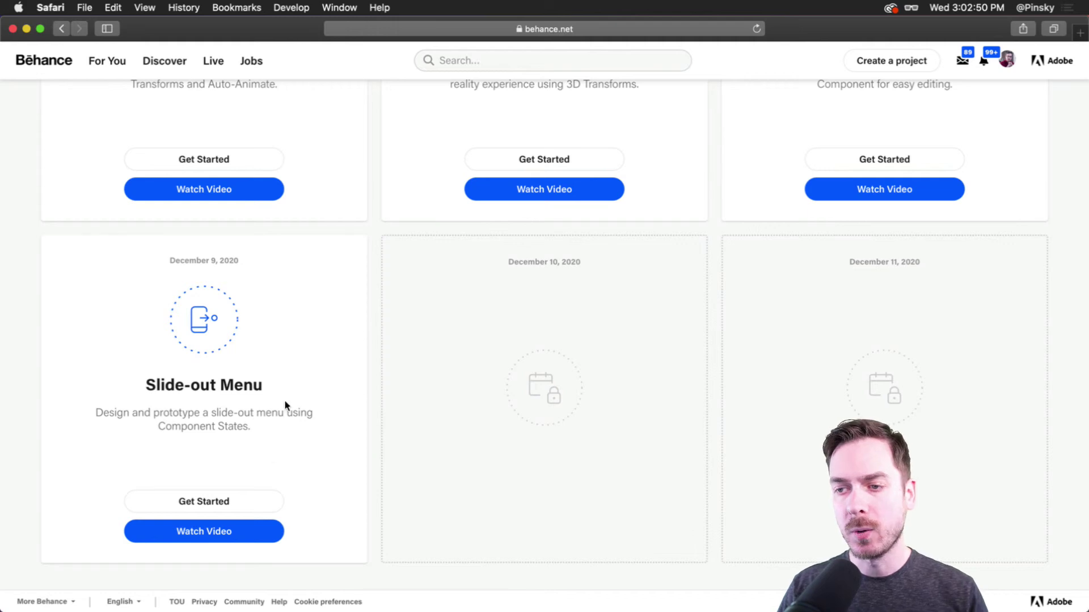
pyautogui.click(221, 502)
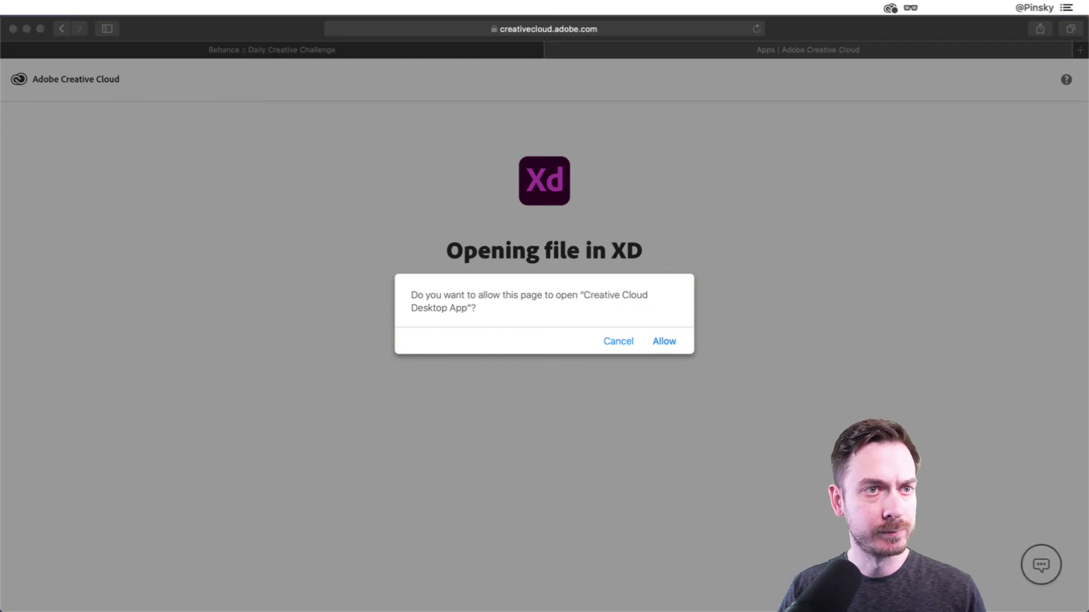
pyautogui.click(663, 341)
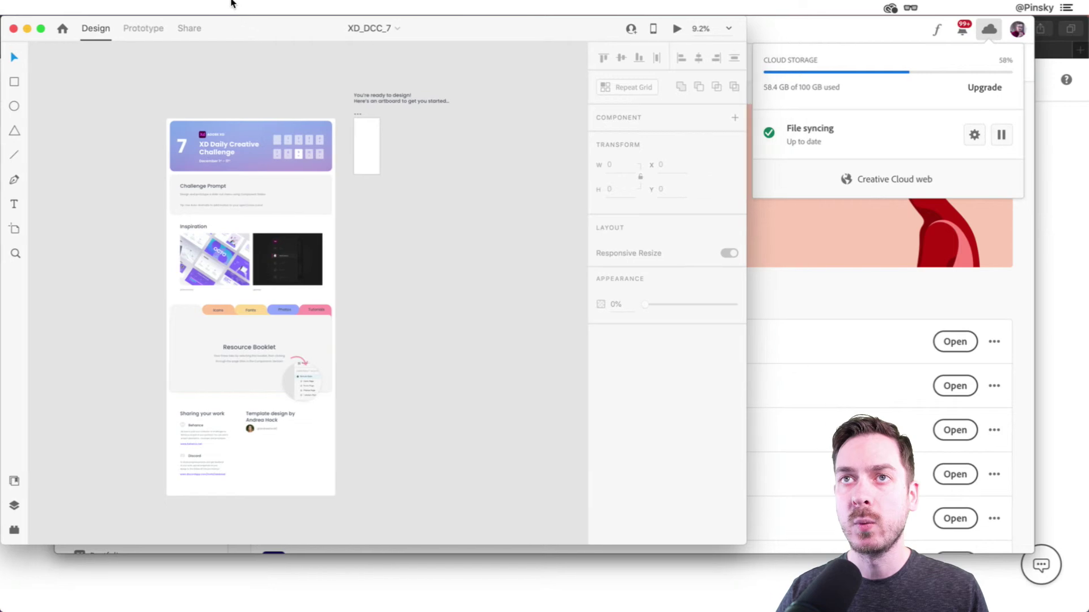
pyautogui.click(42, 28)
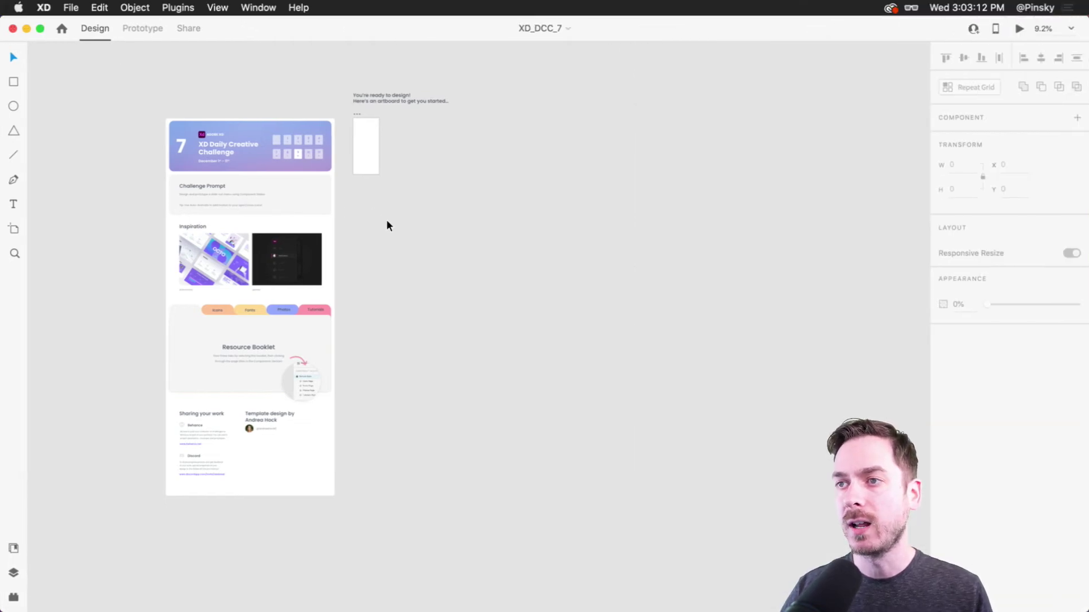
# Step: Examine the challenge prompt and the two inspiration images in the starter file, especially the dark slide-out menu example
pyautogui.scroll(5, 386, 224)
pyautogui.scroll(8, 318, 230)
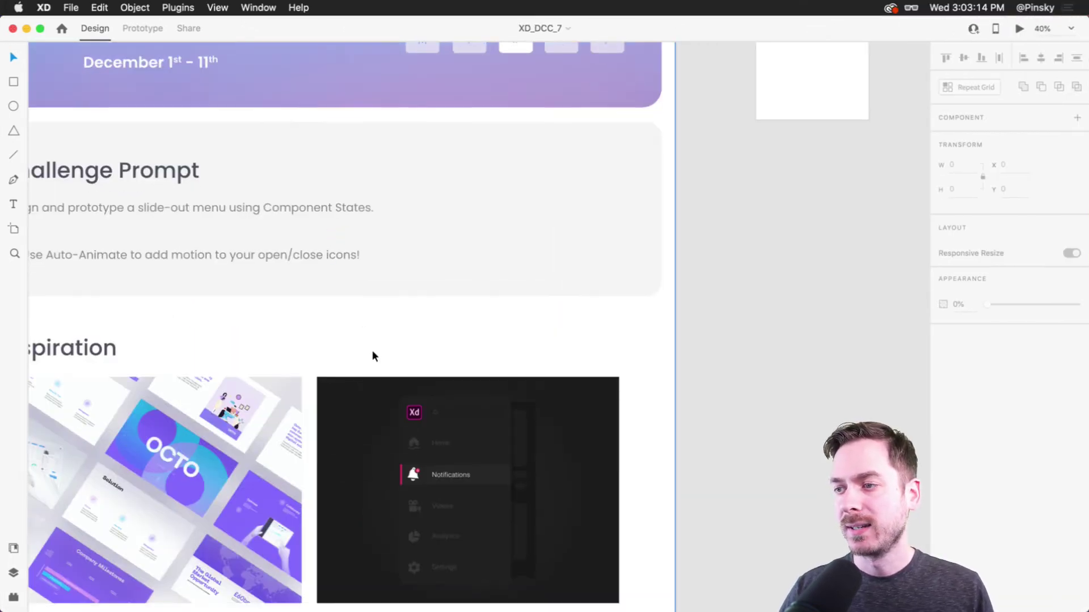
pyautogui.scroll(6, 731, 272)
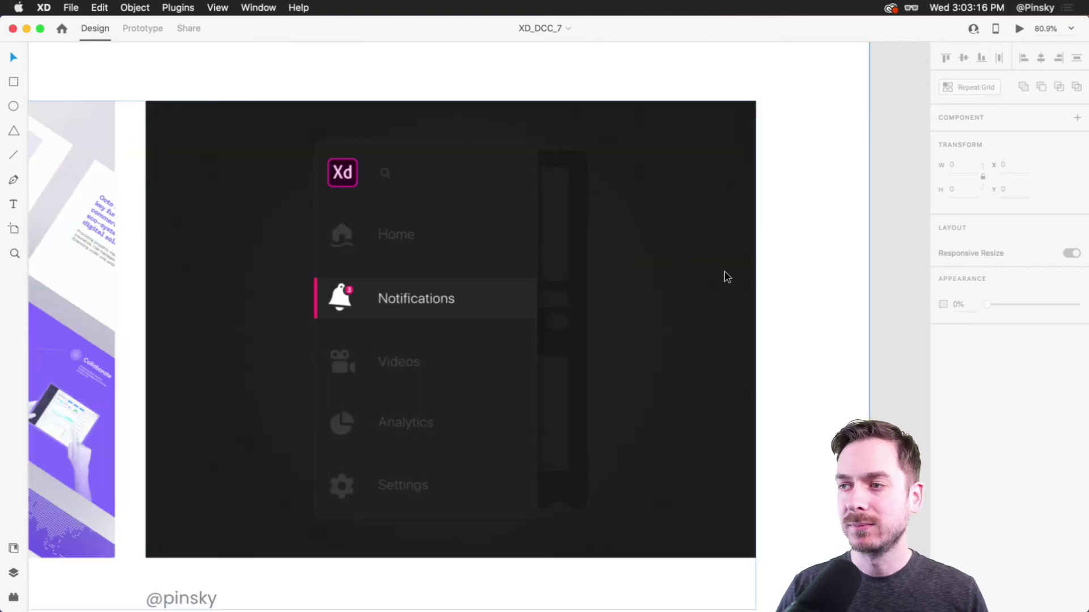
pyautogui.hscroll(-10, 292, 308)
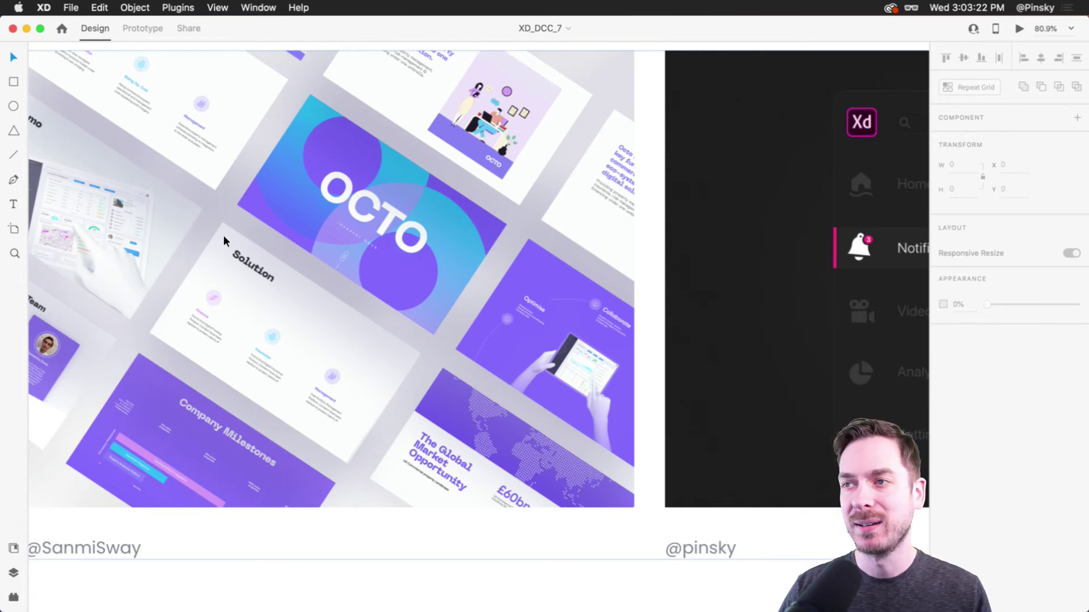
pyautogui.hscroll(10, 592, 318)
pyautogui.moveTo(200, 260); pyautogui.dragTo(374, 255)
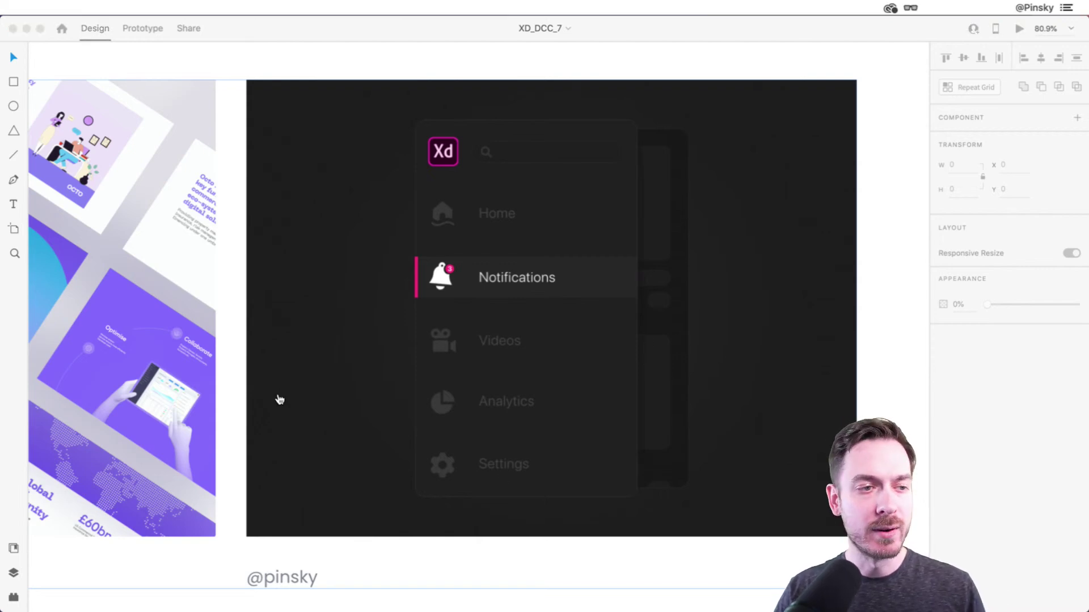
pyautogui.click(282, 396)
pyautogui.click(448, 267)
pyautogui.scroll(-5, 527, 283)
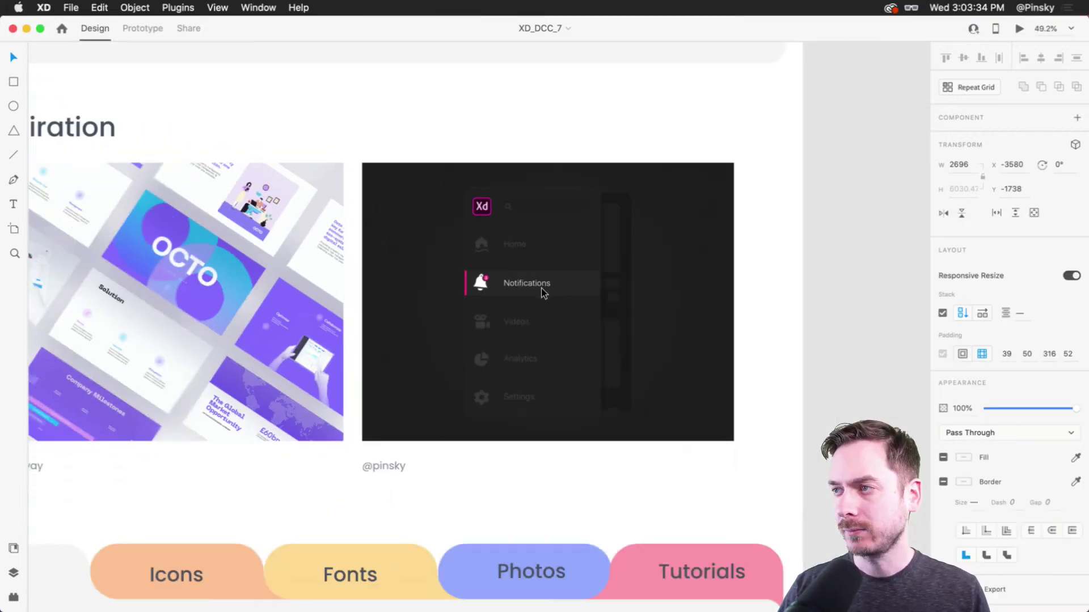
# Step: Change the fill of the empty Menu artboard to a solid very dark grey
pyautogui.scroll(15, 542, 292)
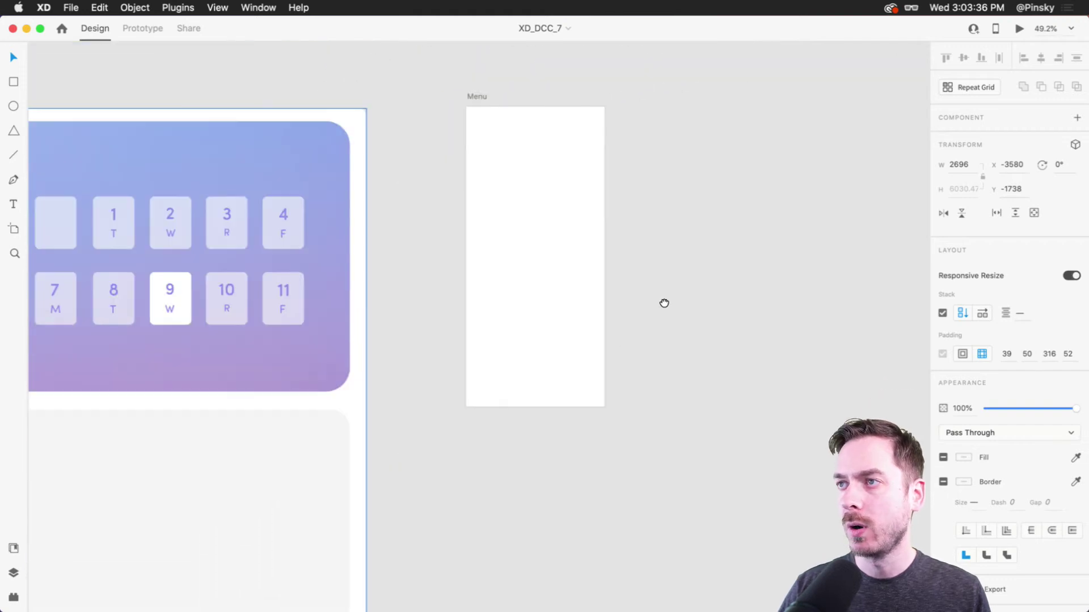
pyautogui.scroll(5, 600, 193)
pyautogui.scroll(2, 595, 193)
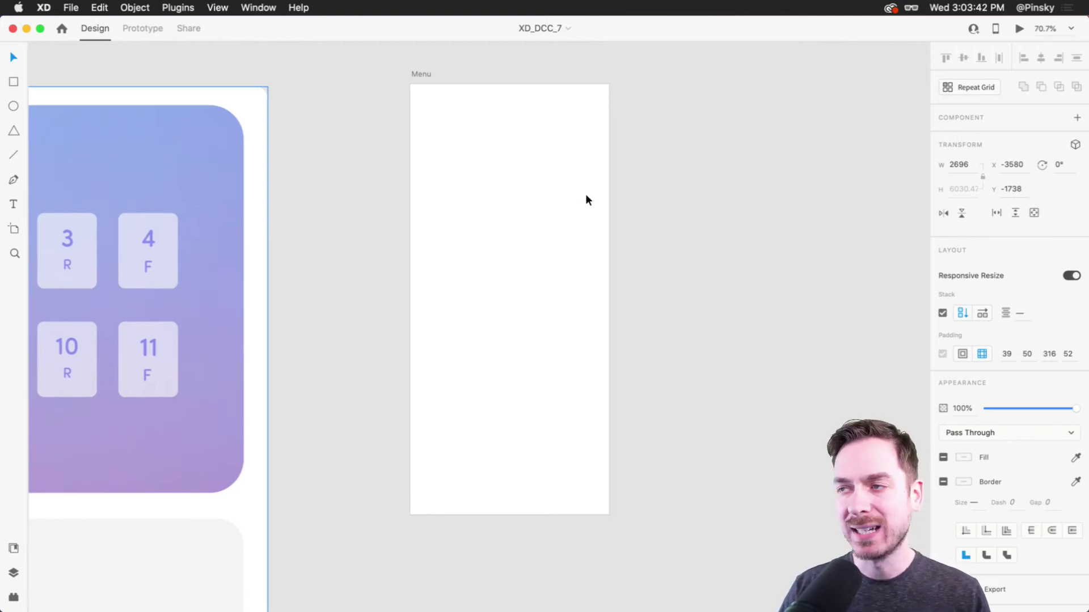
pyautogui.scroll(1, 501, 197)
pyautogui.hscroll(-1, 501, 196)
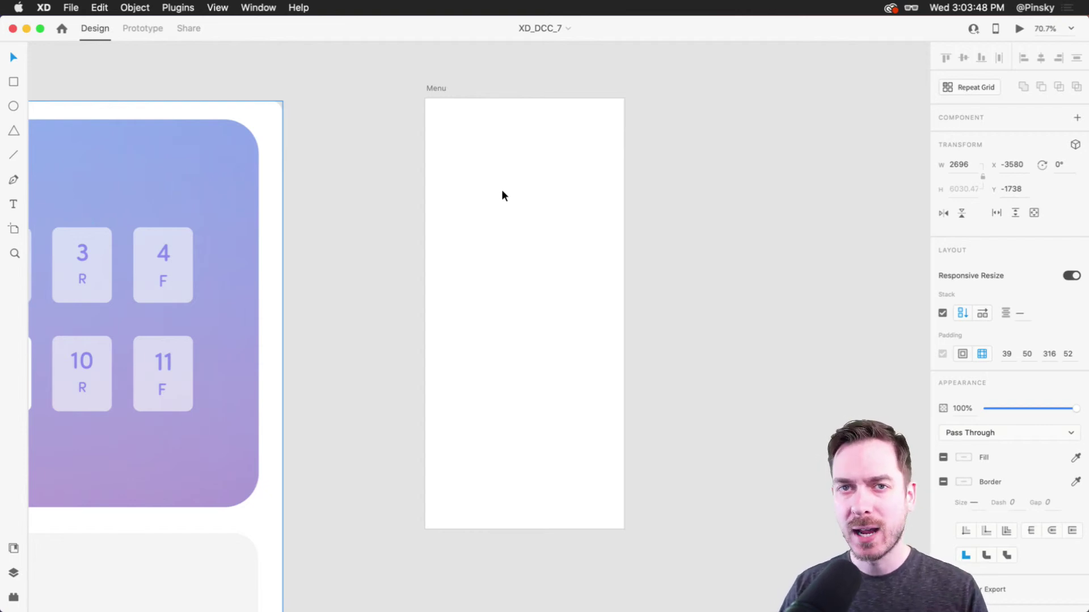
pyautogui.moveTo(503, 178); pyautogui.dragTo(464, 181)
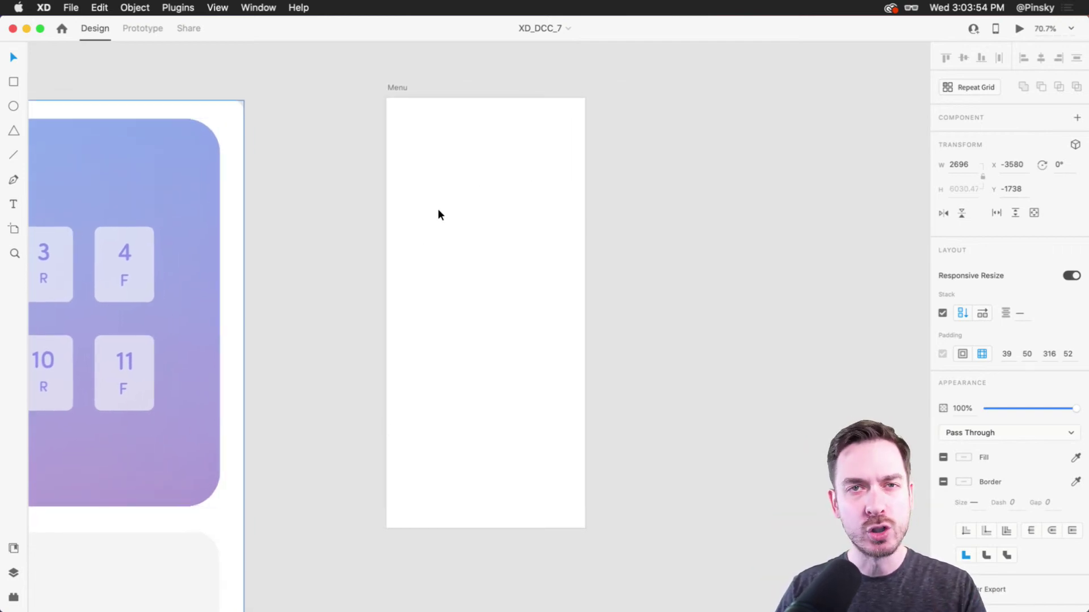
pyautogui.click(400, 88)
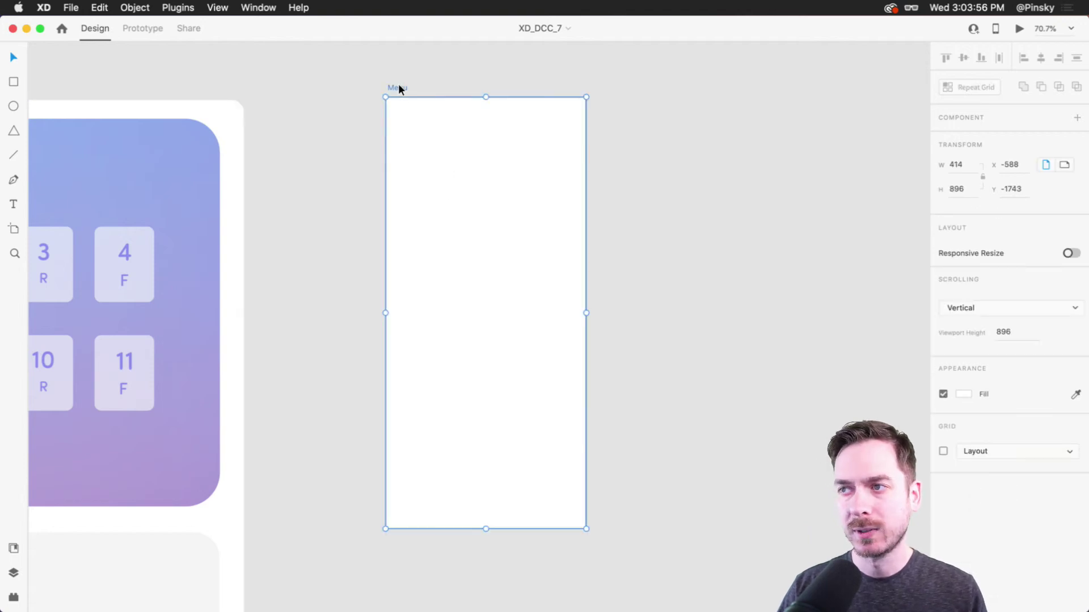
pyautogui.click(962, 395)
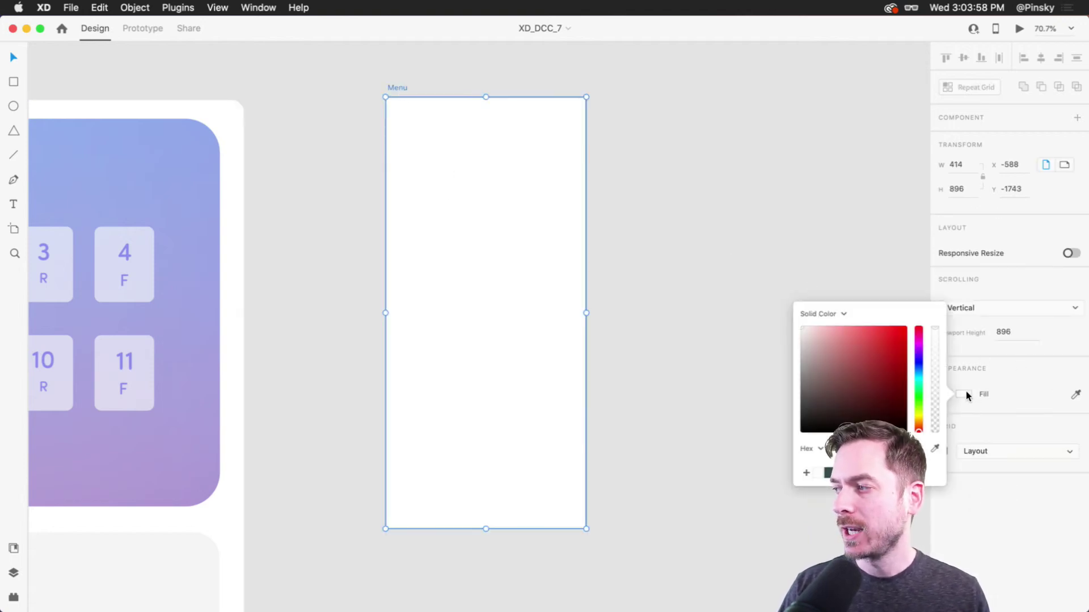
pyautogui.moveTo(814, 425); pyautogui.dragTo(777, 434)
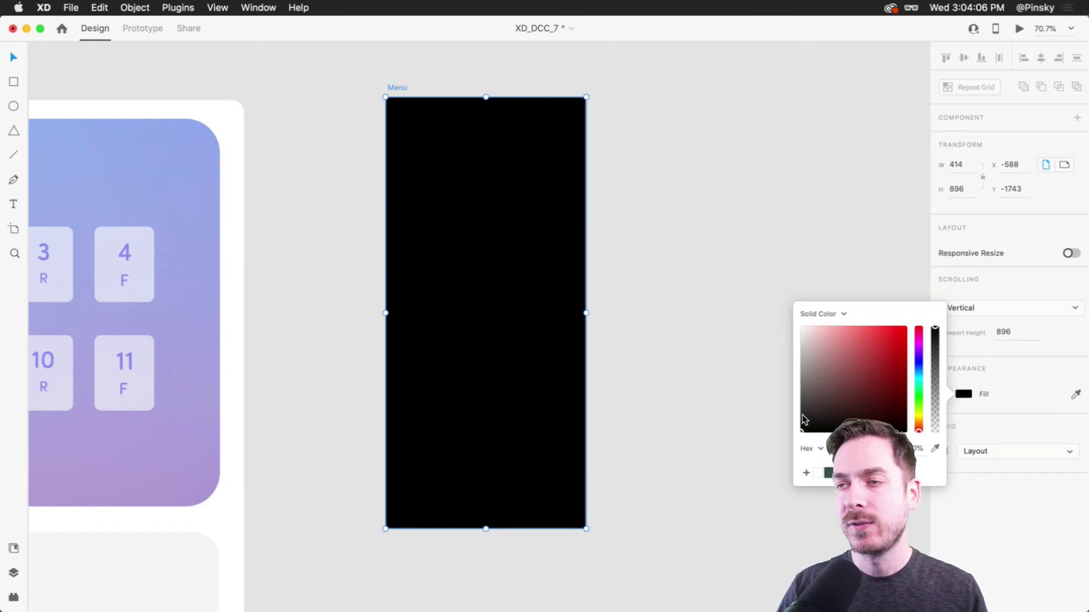
pyautogui.moveTo(804, 419); pyautogui.dragTo(777, 421)
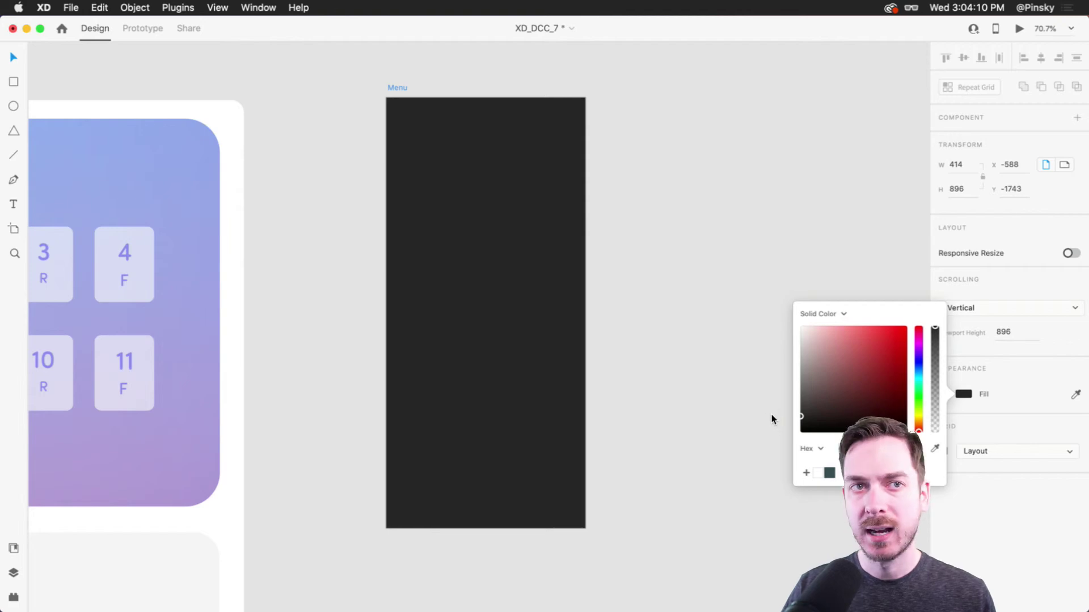
pyautogui.click(982, 519)
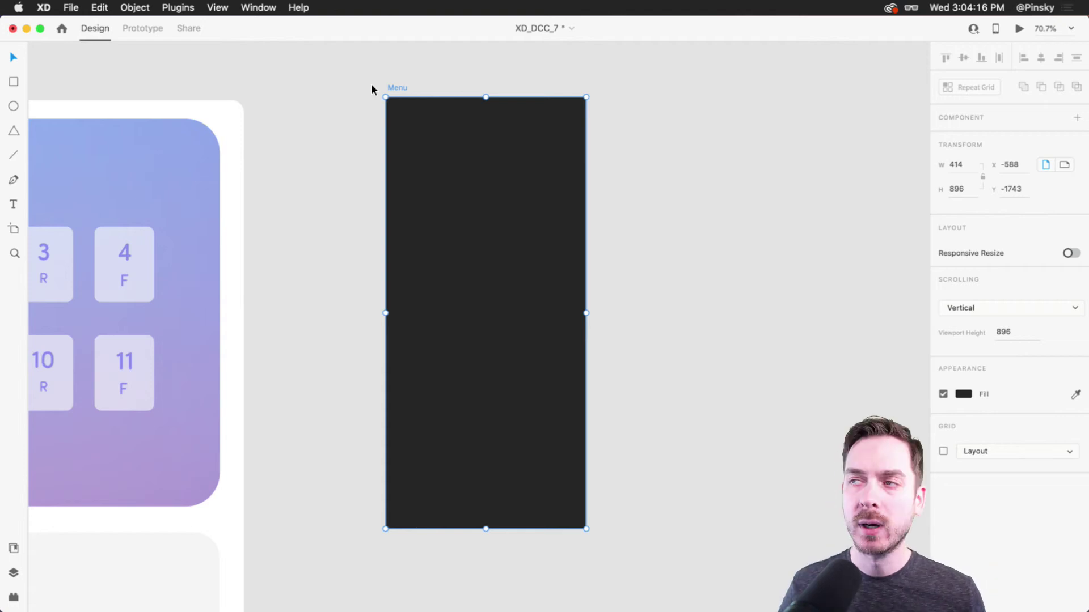
pyautogui.click(606, 165)
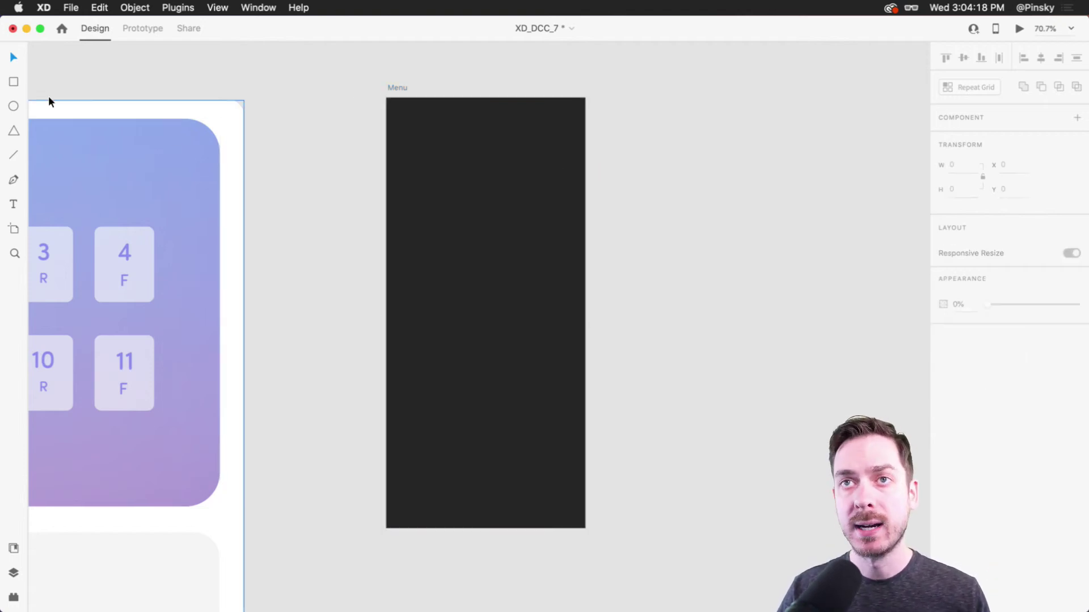
# Step: Draw a full-height rectangle about 132 wide and 896 high along the Menu artboard's left edge, and round its corners to 20
pyautogui.click(13, 83)
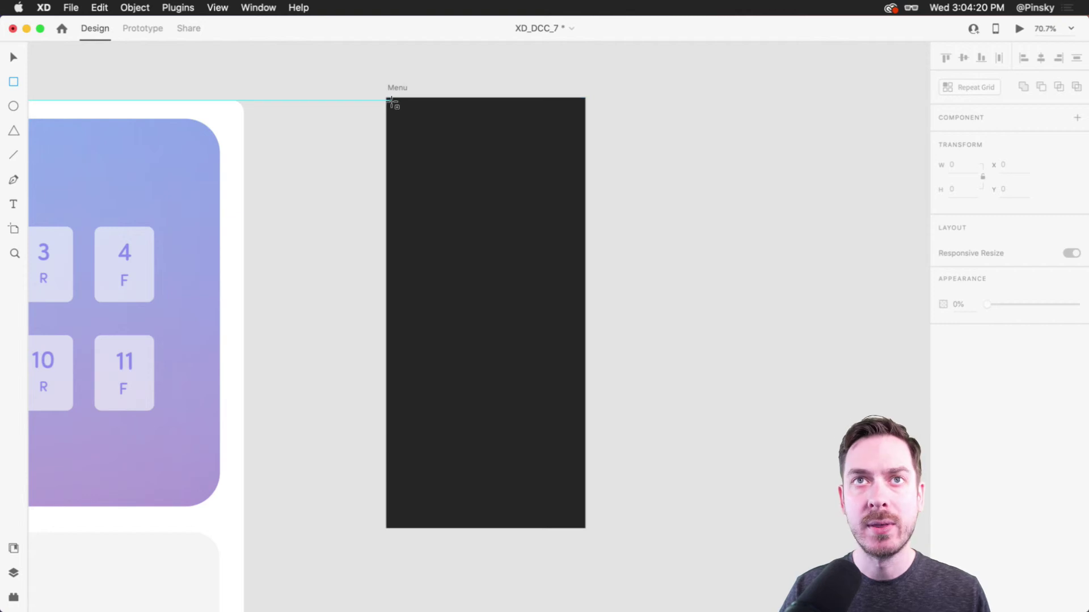
pyautogui.moveTo(389, 102); pyautogui.dragTo(450, 530)
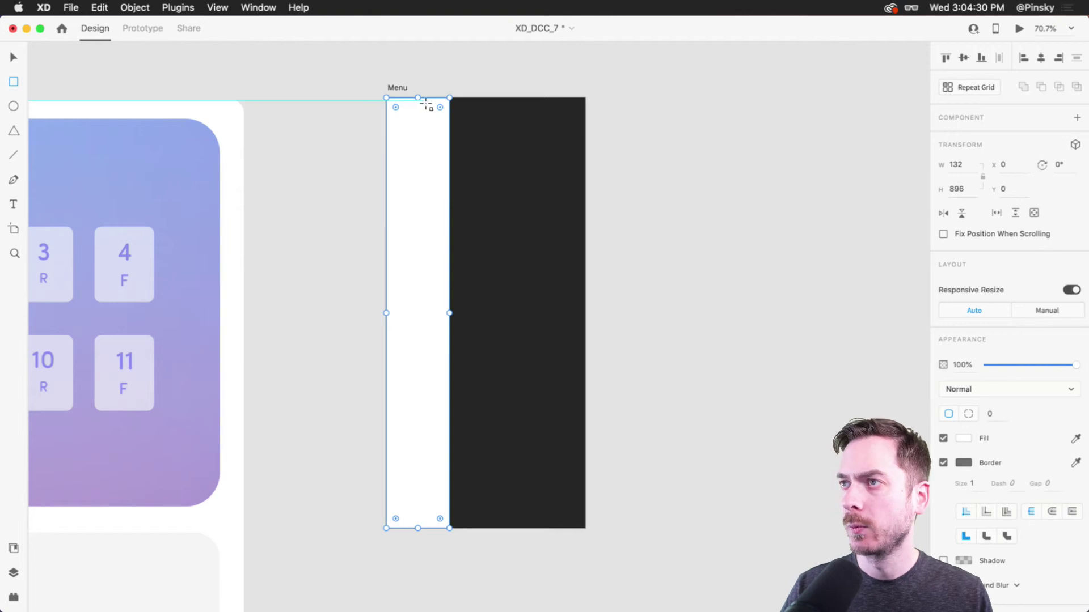
pyautogui.moveTo(440, 108); pyautogui.dragTo(440, 105)
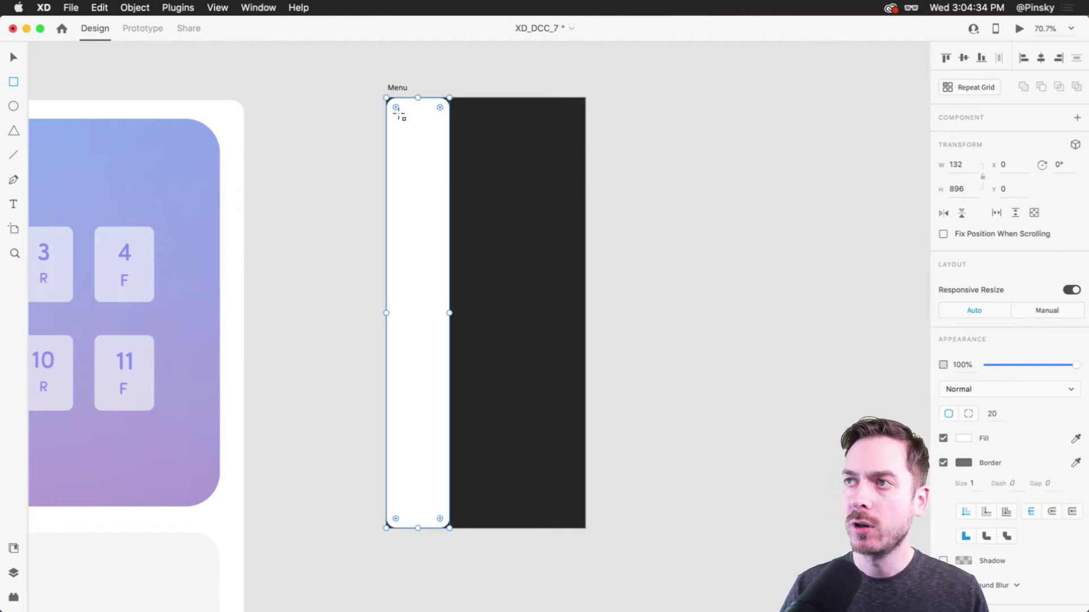
# Step: Square off the rectangle's two left corners to radius 0, keeping the right corners rounded at 20
pyautogui.scroll(5, 400, 107)
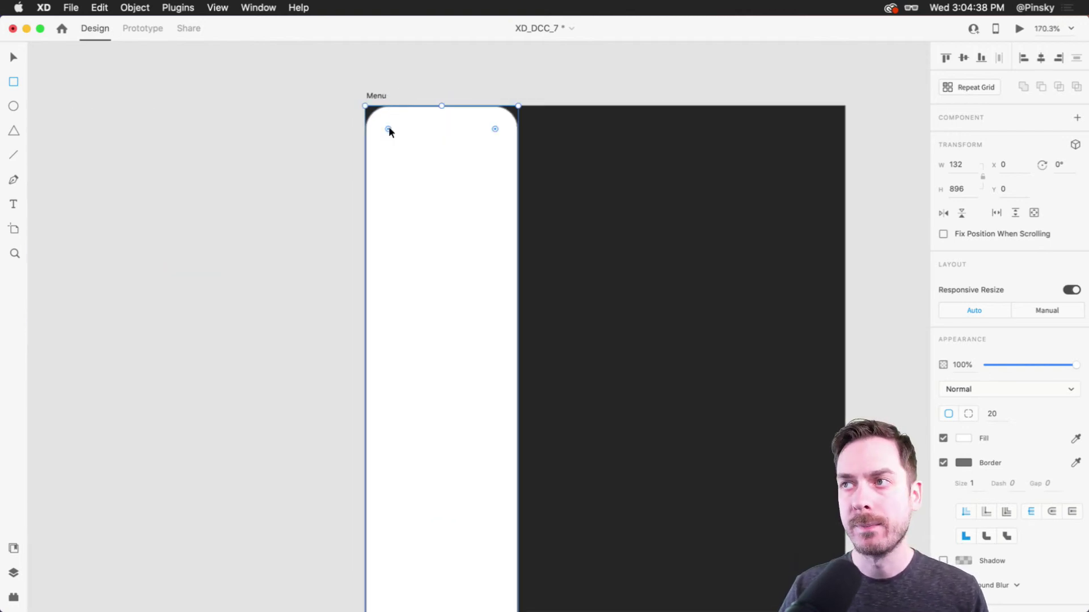
pyautogui.moveTo(388, 127); pyautogui.dragTo(359, 97)
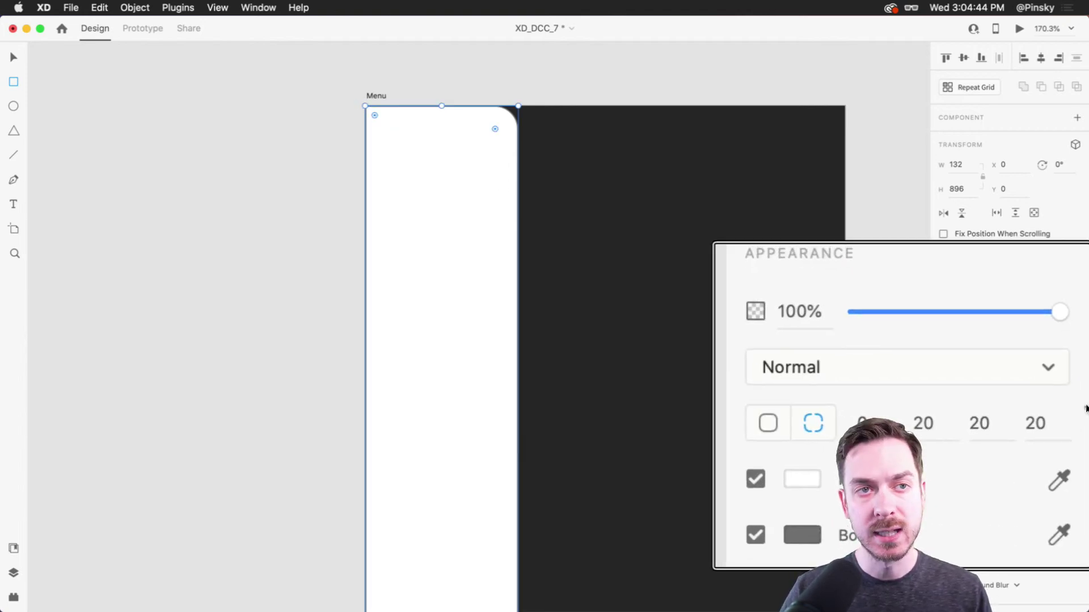
pyautogui.scroll(-15, 756, 379)
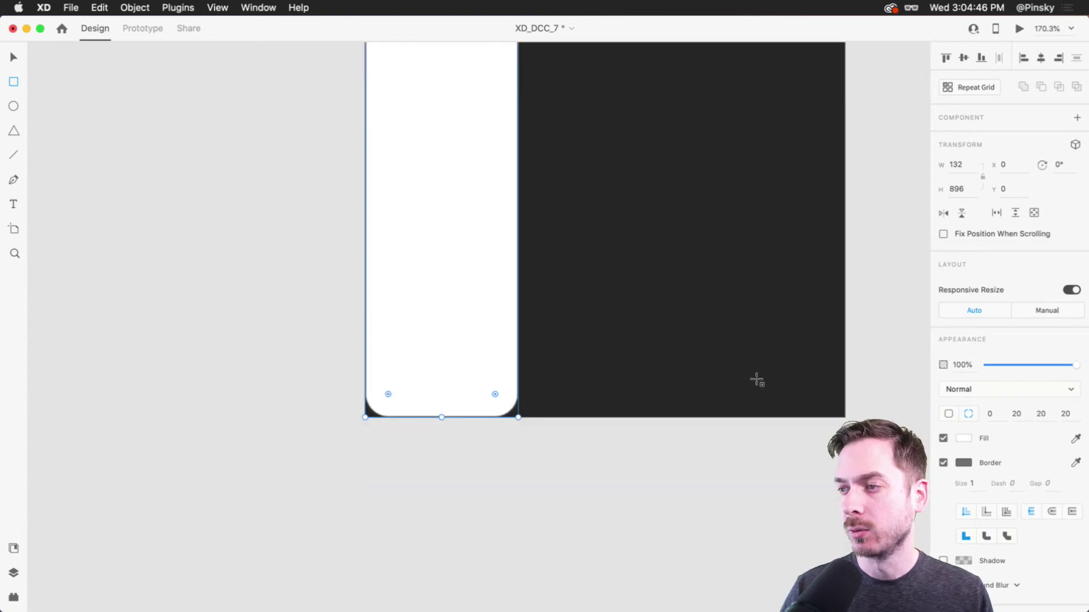
pyautogui.moveTo(387, 392); pyautogui.dragTo(360, 418)
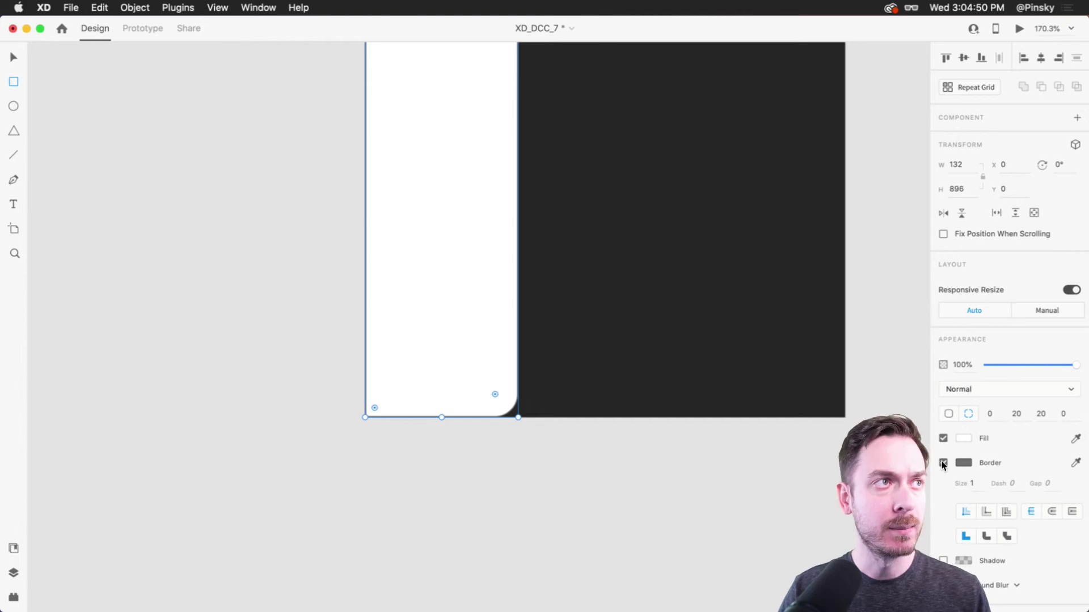
# Step: Fill the rectangle with a near-black slightly darker than the artboard and give it a subtle dark grey border
pyautogui.click(963, 439)
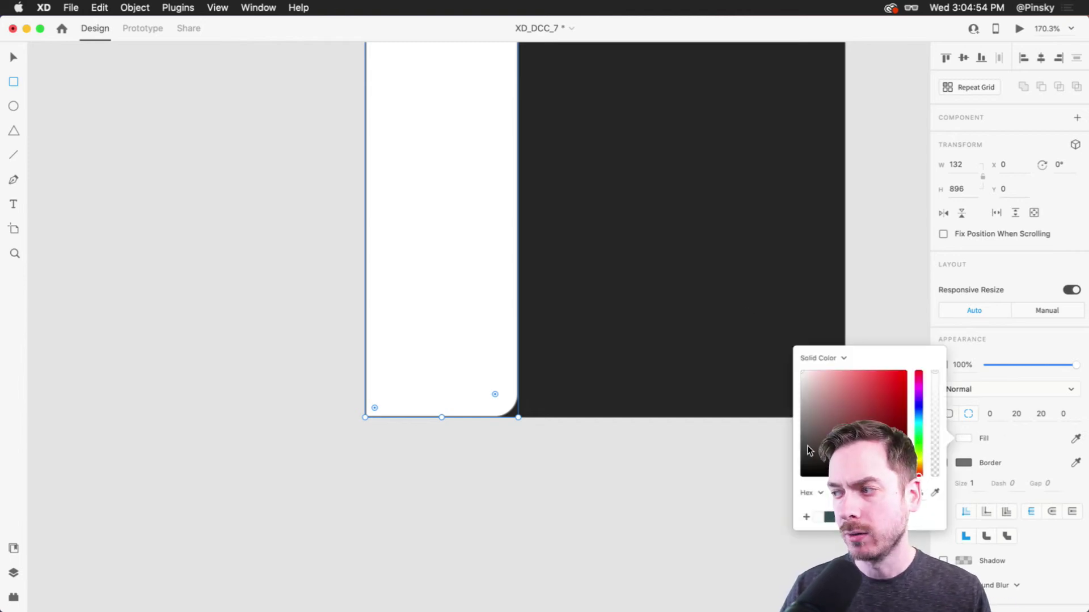
pyautogui.click(804, 468)
pyautogui.moveTo(793, 462)
pyautogui.mouseDown()
pyautogui.moveTo(792, 449)
pyautogui.moveTo(788, 460)
pyautogui.mouseUp()
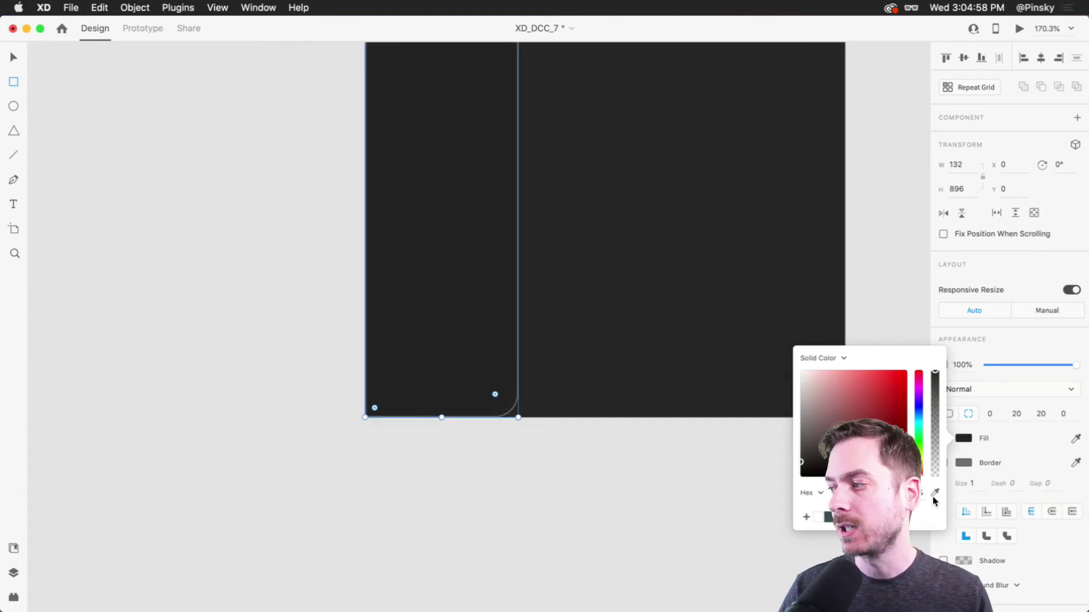
pyautogui.click(968, 464)
pyautogui.click(803, 387)
pyautogui.moveTo(803, 387); pyautogui.dragTo(773, 474)
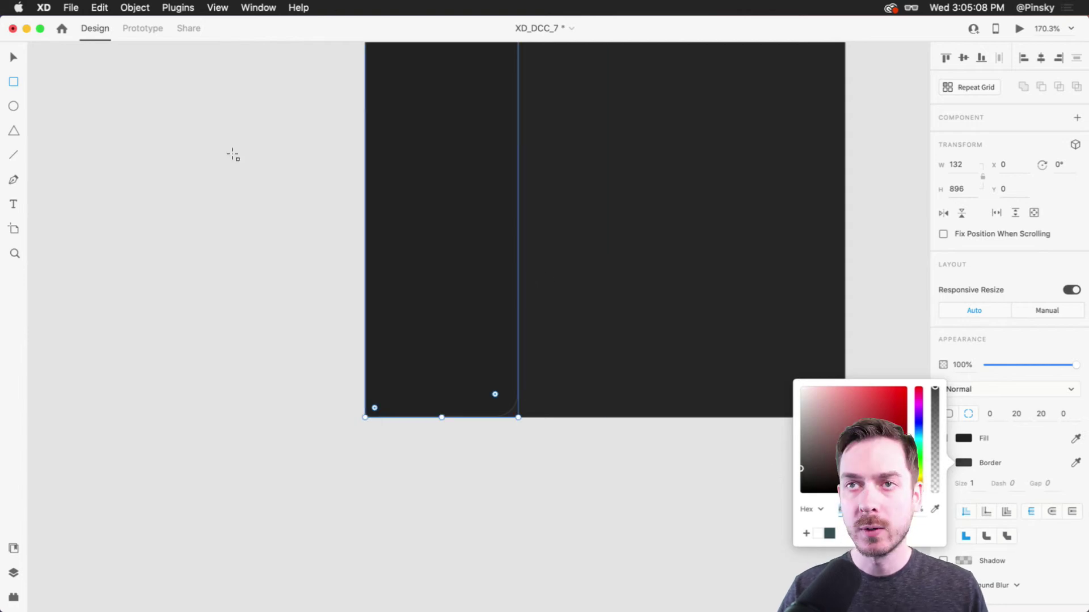
pyautogui.click(13, 56)
pyautogui.scroll(5, 579, 389)
pyautogui.click(589, 362)
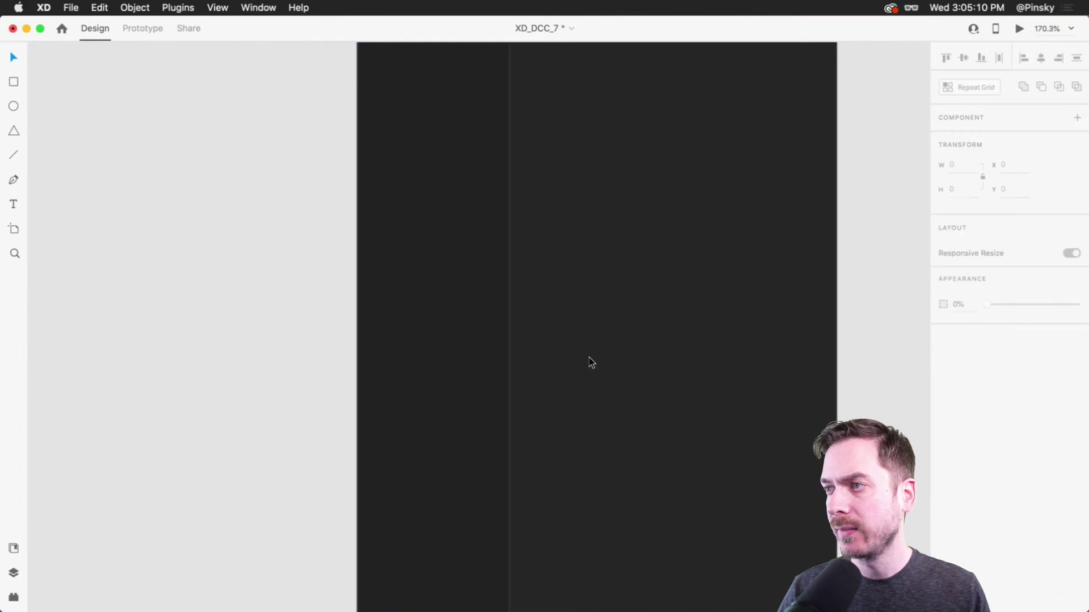
# Step: Widen the Menu artboard to the right to a landscape size of about 1126 by 896
pyautogui.scroll(-5, 635, 243)
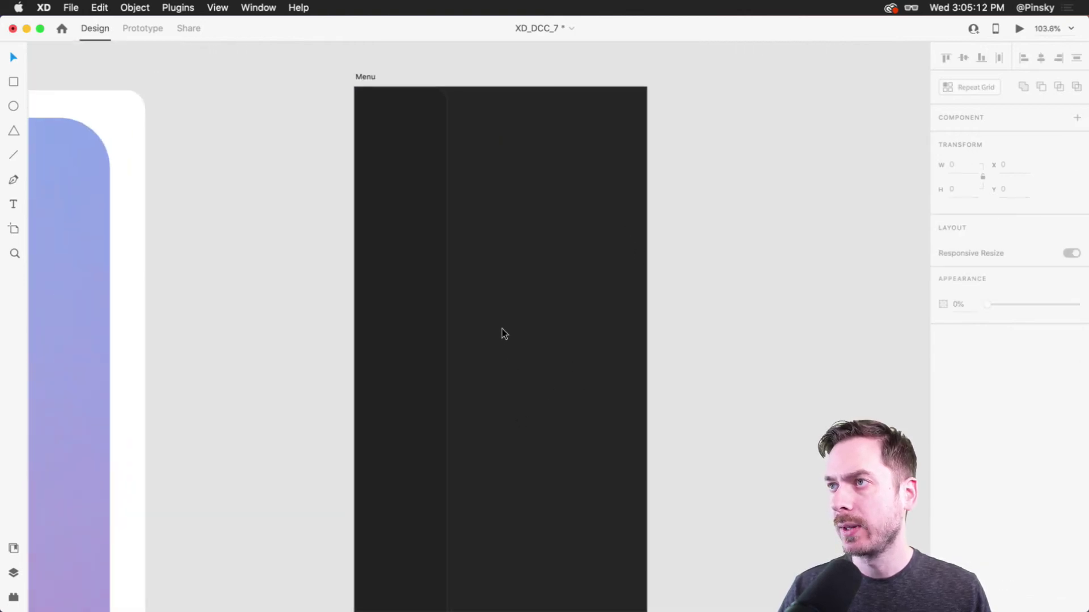
pyautogui.scroll(-3, 510, 334)
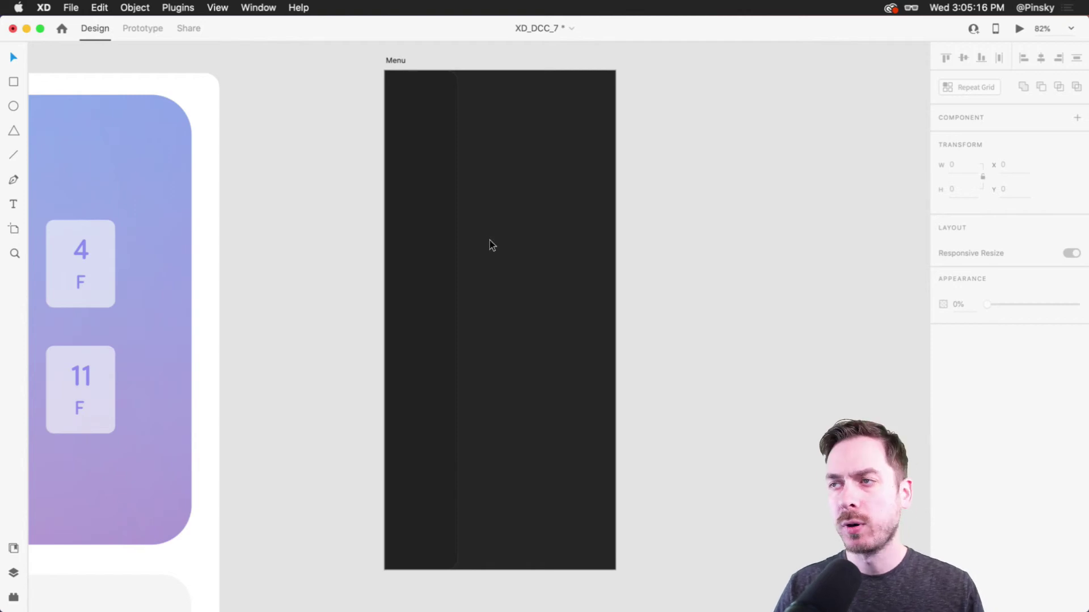
pyautogui.click(395, 60)
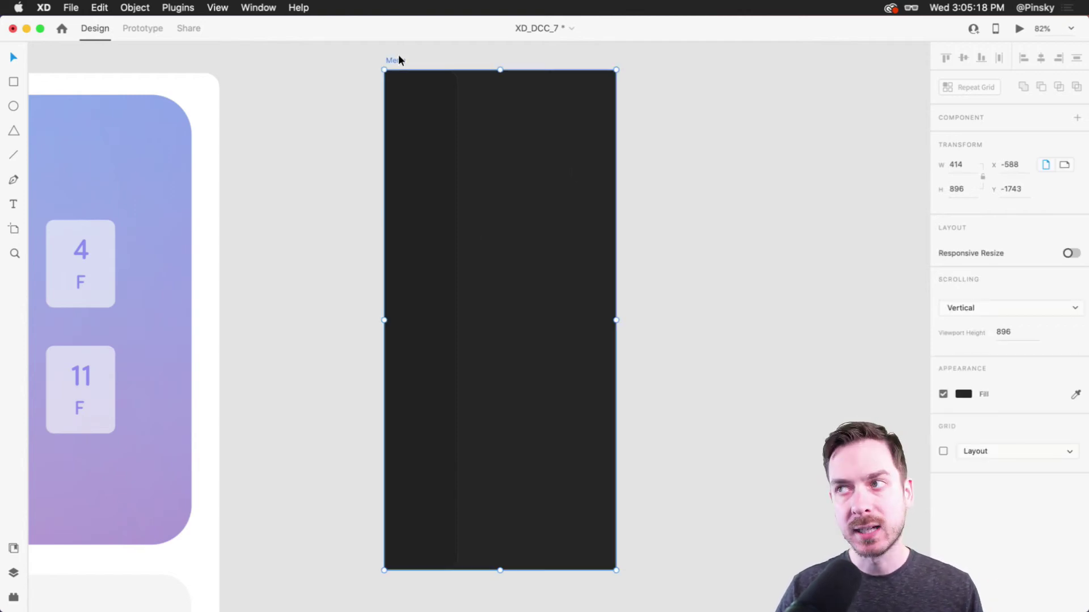
pyautogui.moveTo(615, 321); pyautogui.dragTo(889, 307)
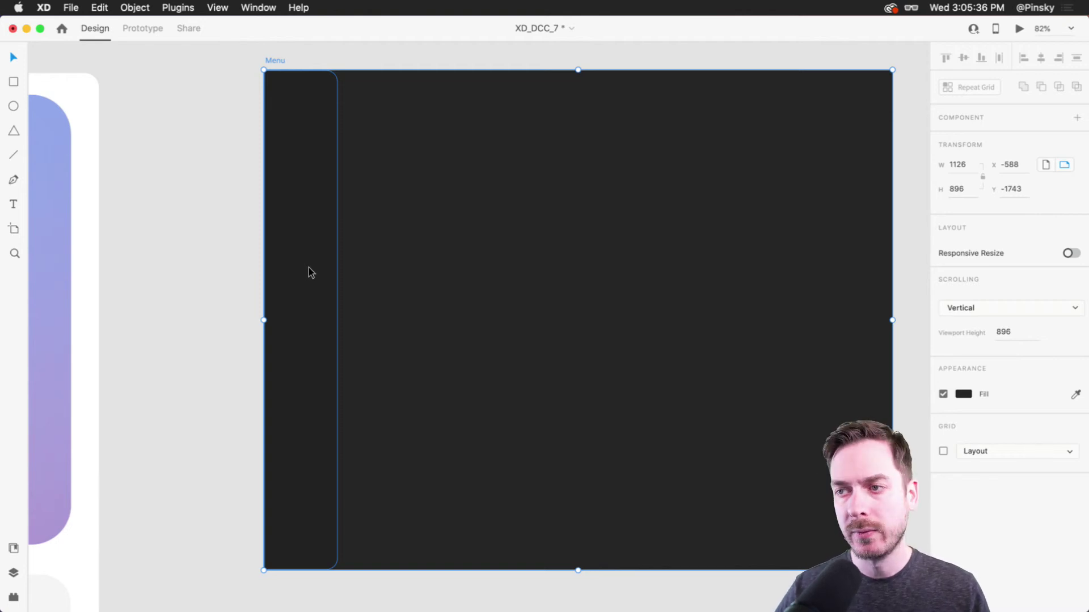
# Step: Widen the dark side panel rectangle to about 154, keeping its full height of 896
pyautogui.click(161, 156)
pyautogui.click(311, 209)
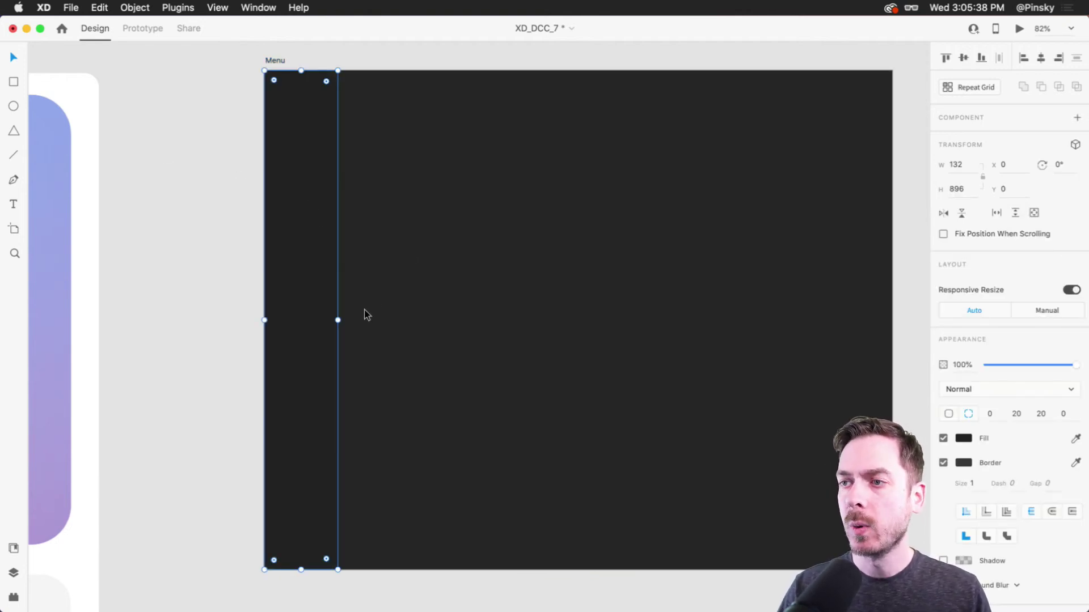
pyautogui.moveTo(339, 321); pyautogui.dragTo(349, 321)
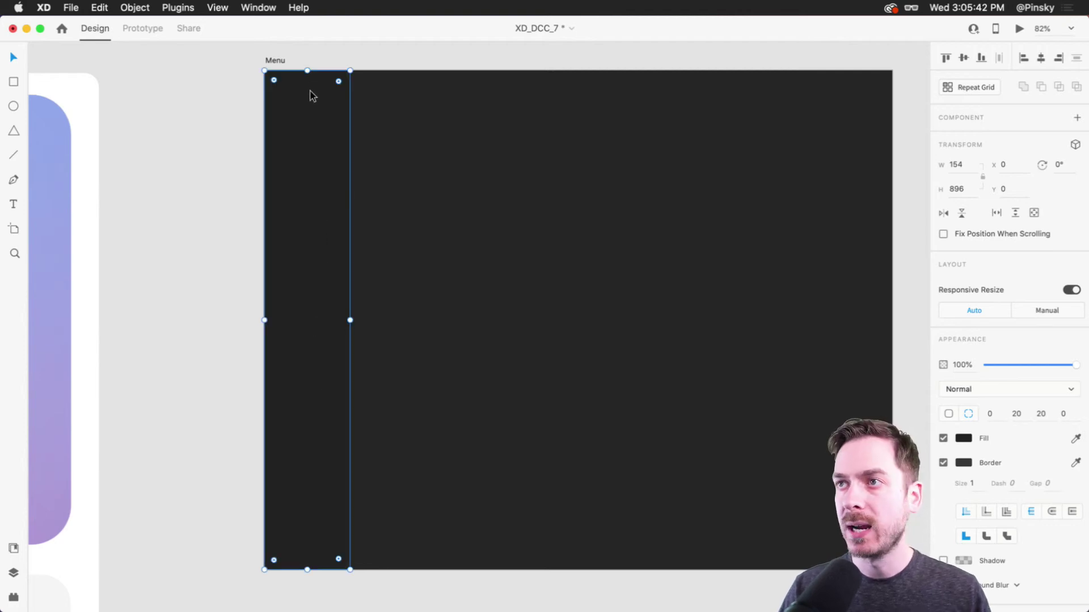
# Step: Draw a horizontal line about 43 wide near the top of the side panel
pyautogui.scroll(5, 300, 77)
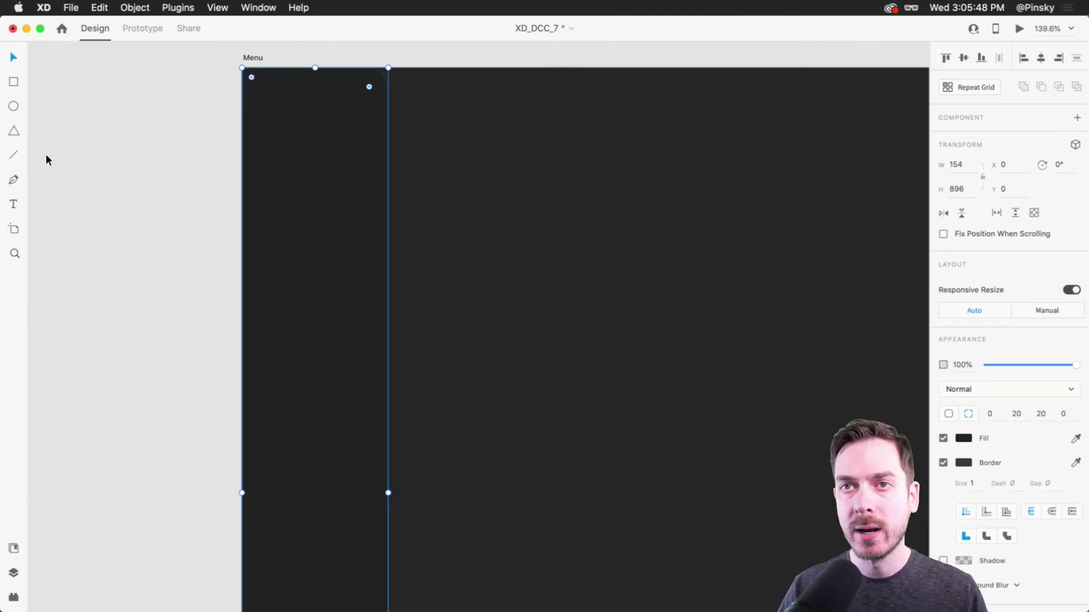
pyautogui.scroll(3, 280, 52)
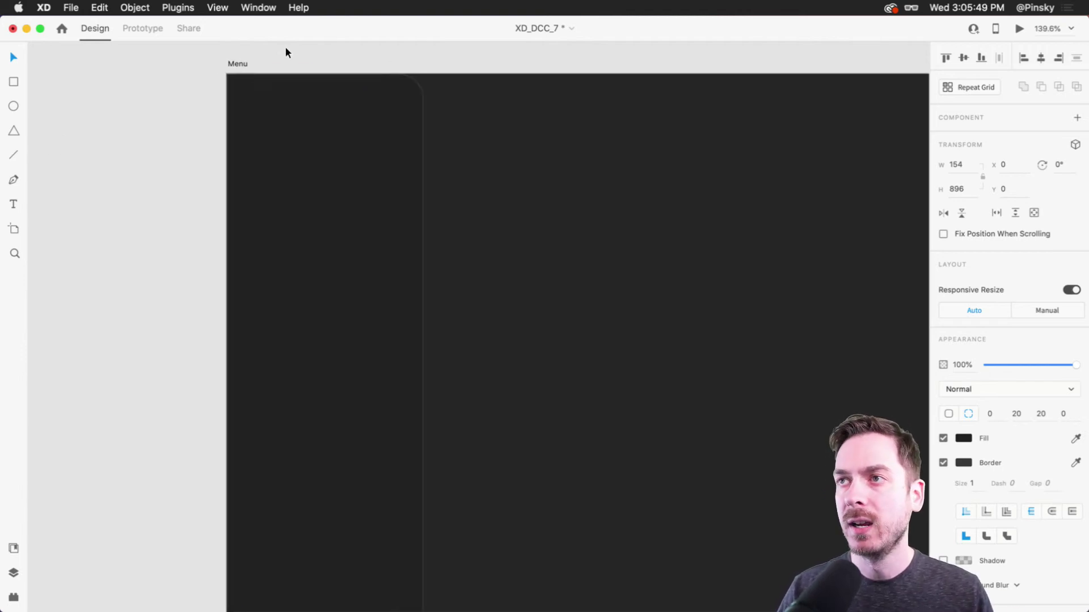
pyautogui.click(14, 153)
pyautogui.moveTo(276, 138); pyautogui.dragTo(334, 139)
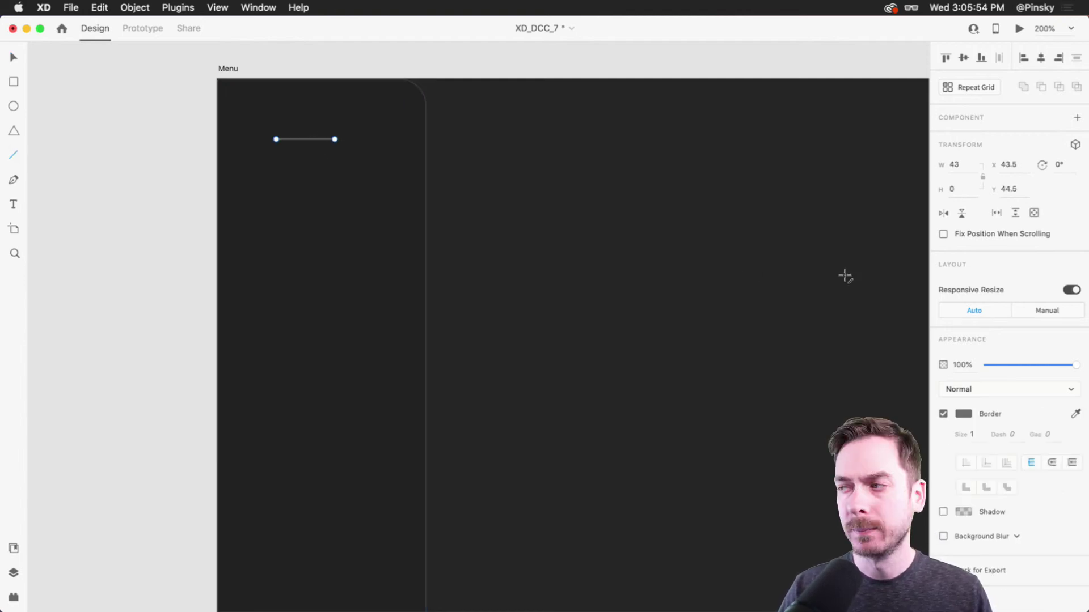
# Step: Style the line with a white border of size 8 and round end caps
pyautogui.click(972, 435)
pyautogui.write('6')
pyautogui.press('Return')
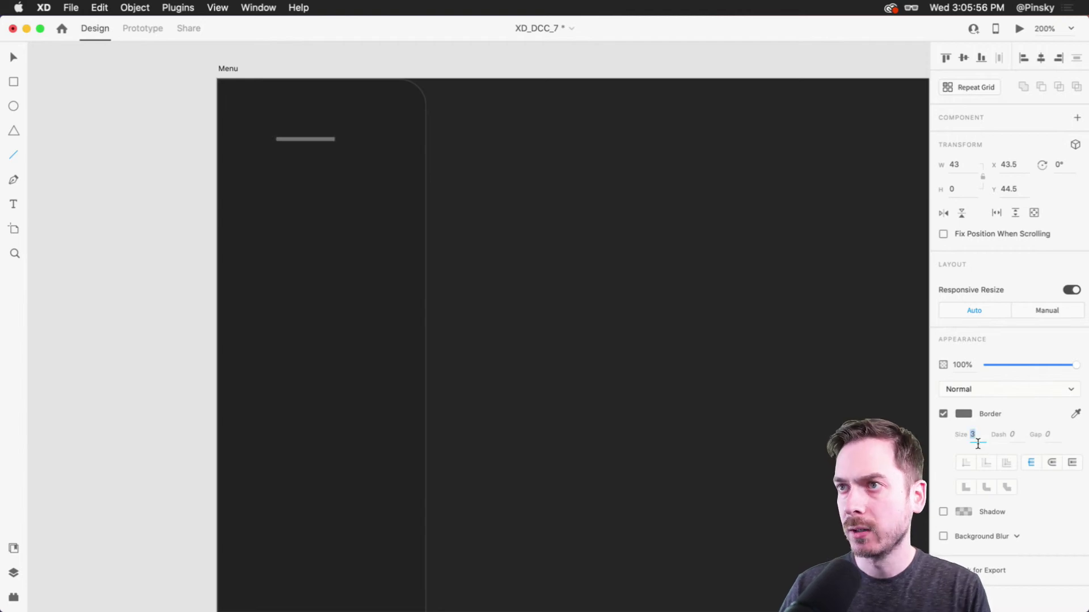
pyautogui.write('8')
pyautogui.click(963, 413)
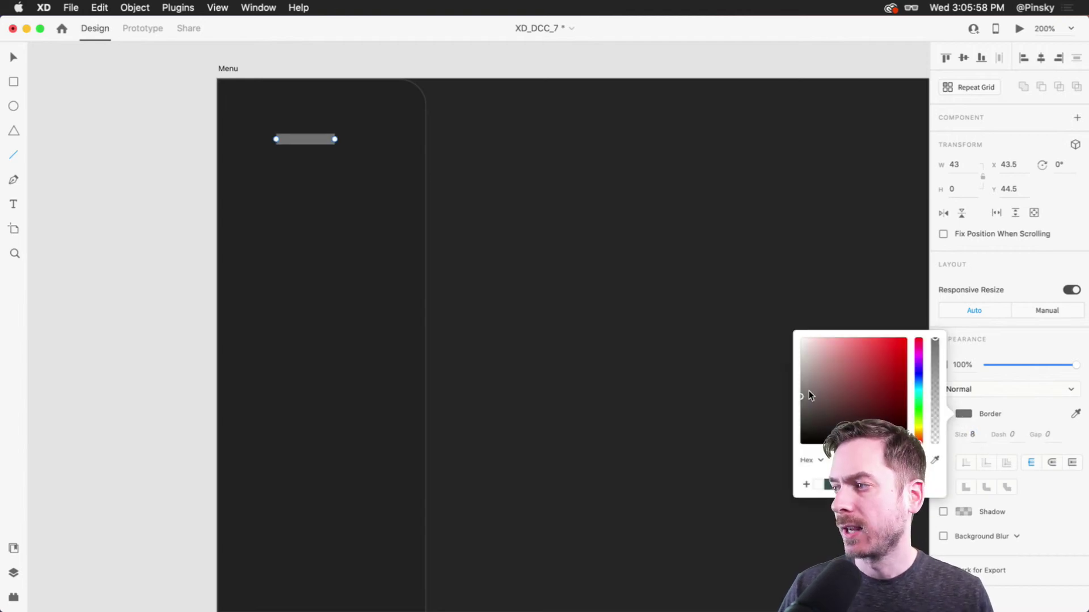
pyautogui.moveTo(808, 390); pyautogui.dragTo(739, 277)
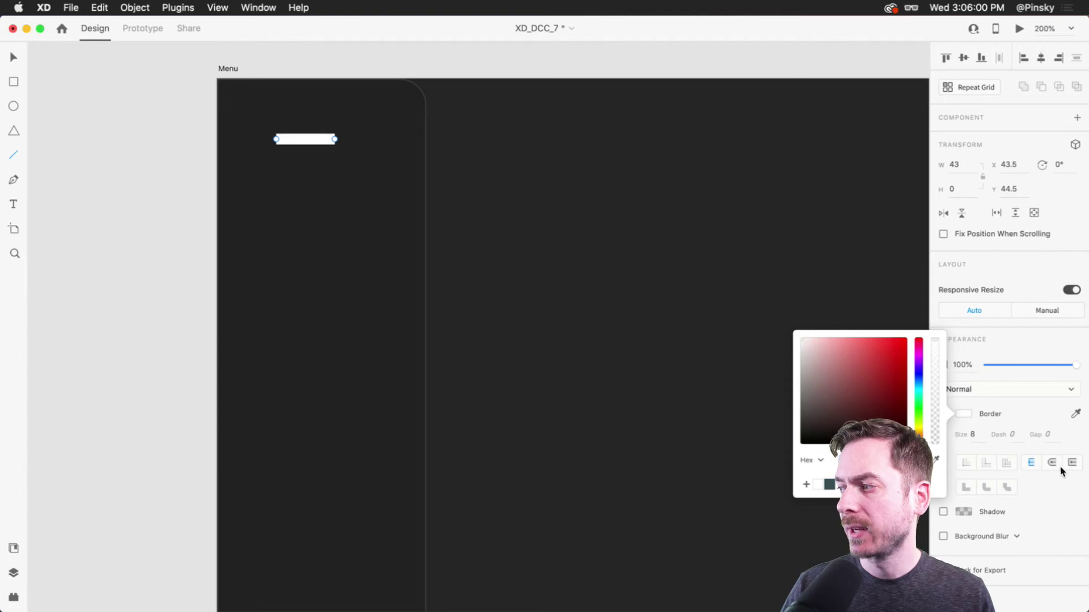
pyautogui.click(1015, 444)
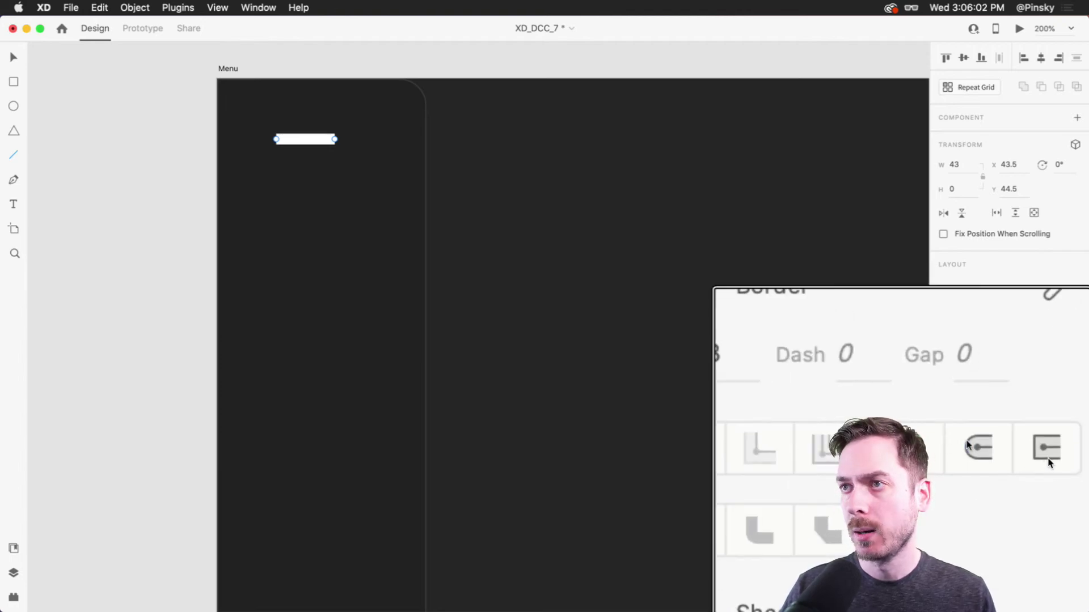
pyautogui.scroll(1, 48, 81)
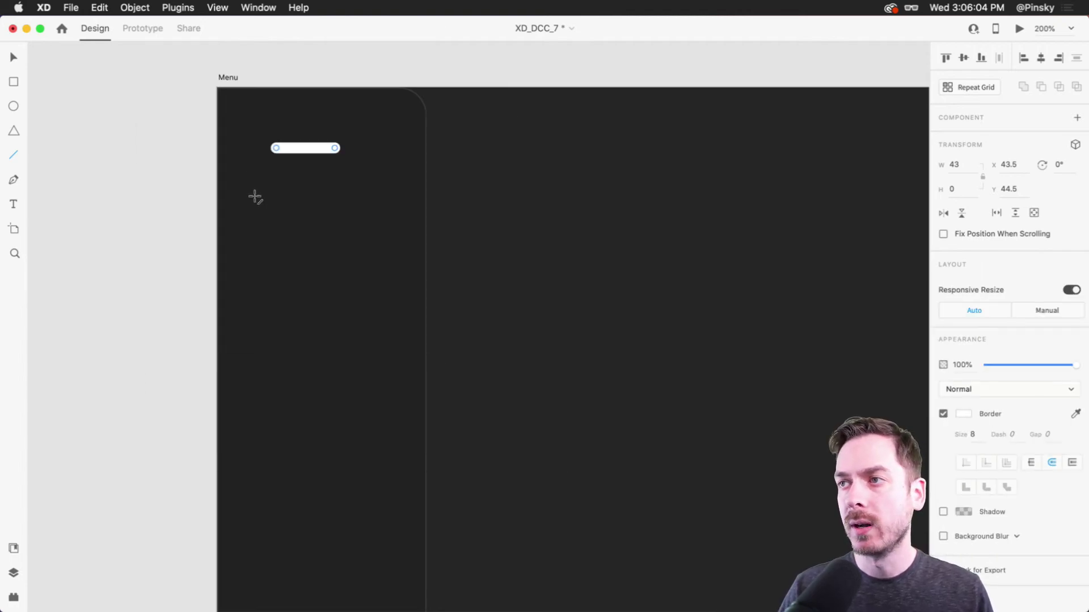
# Step: Centre the line in the side panel and duplicate it downward into three evenly spaced bars about 34 high overall
pyautogui.press('v')
pyautogui.moveTo(320, 145); pyautogui.dragTo(341, 182)
pyautogui.scroll(-5, 383, 174)
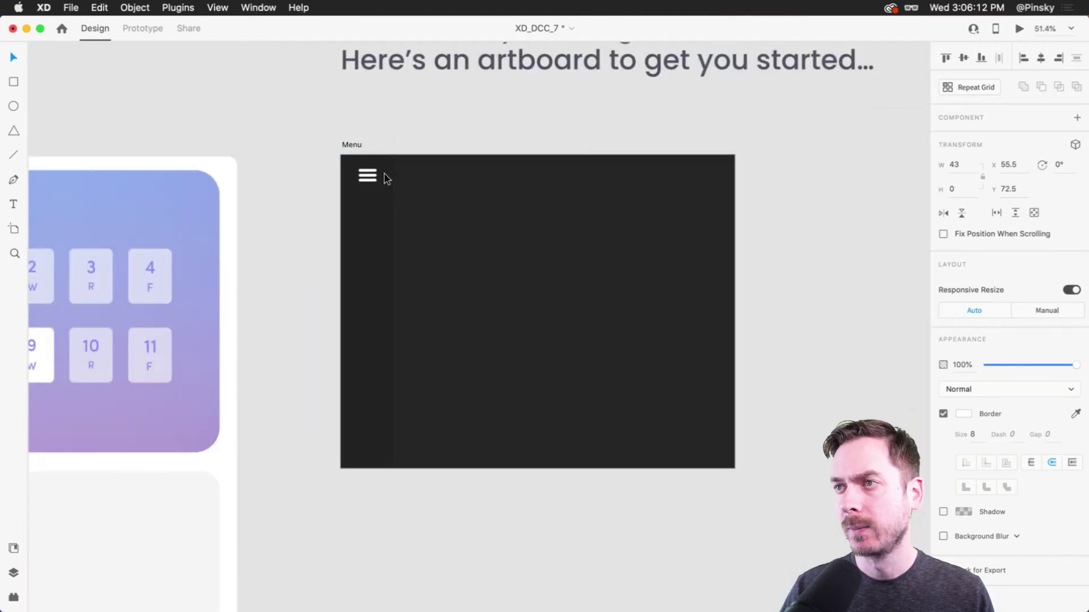
pyautogui.scroll(5, 383, 172)
pyautogui.press('super+a')
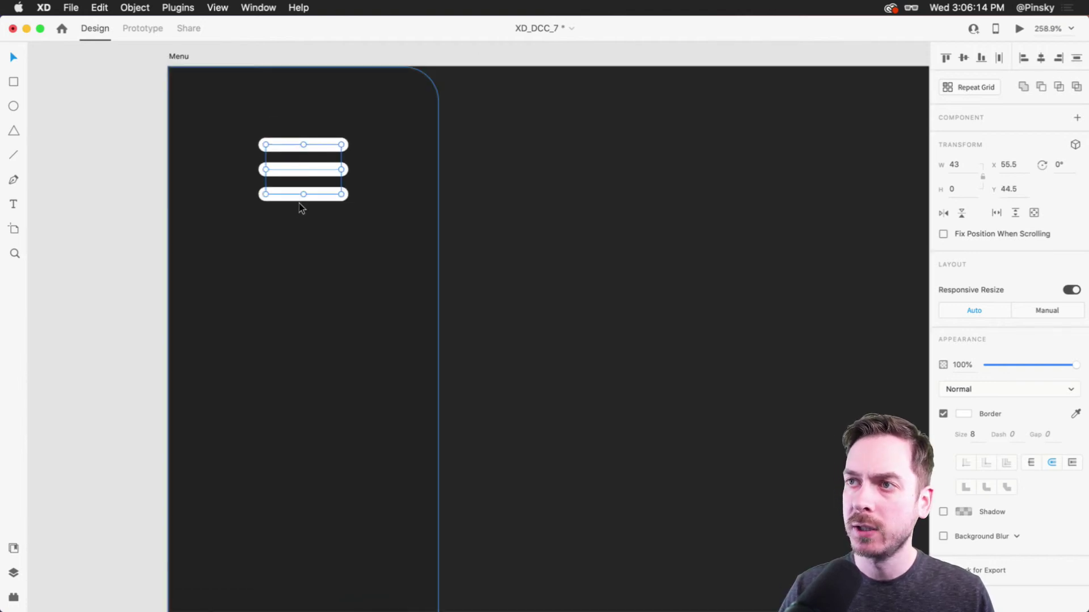
pyautogui.moveTo(304, 196); pyautogui.dragTo(305, 207)
# Step: Group the three lines and name the group Menu
pyautogui.press('super+y')
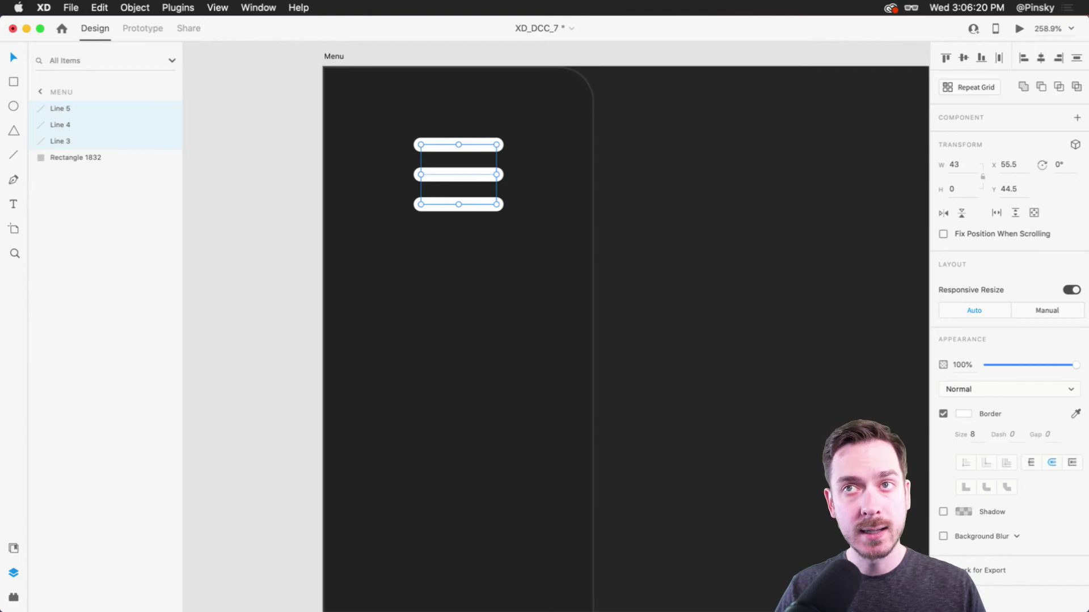
pyautogui.press('super+g')
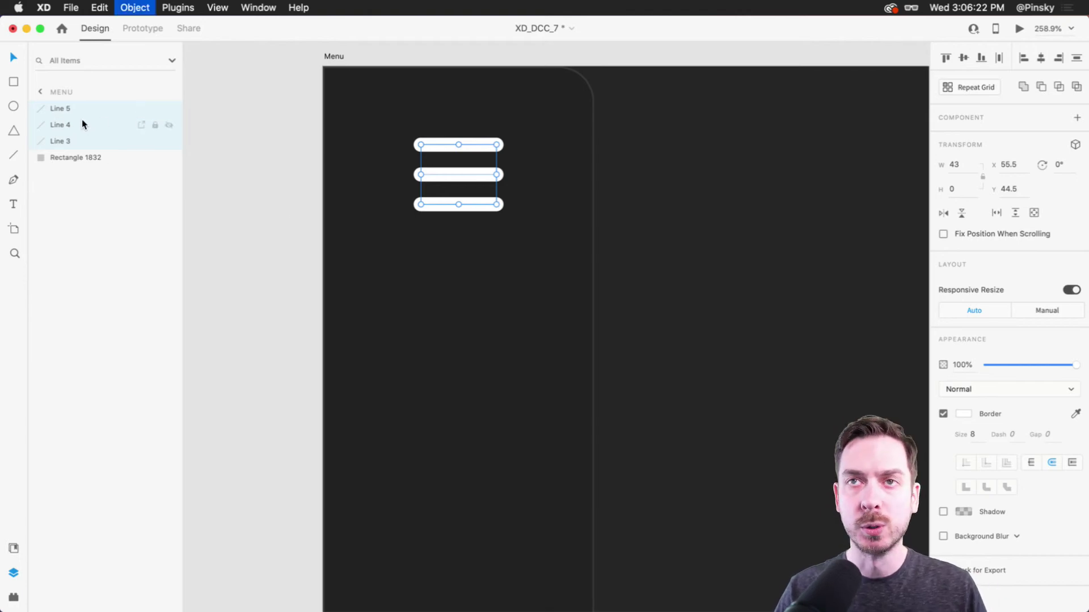
pyautogui.doubleClick(67, 108)
pyautogui.write('Menu')
pyautogui.press('Return')
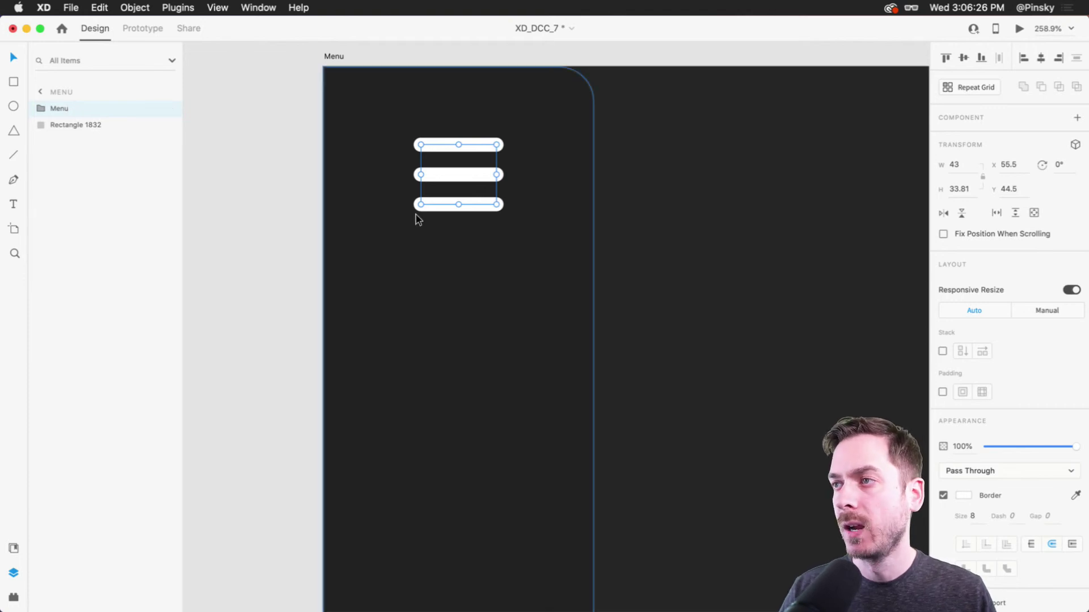
# Step: Open the Icons 4 Design plugin and search for "home" icons
pyautogui.scroll(-5, 418, 219)
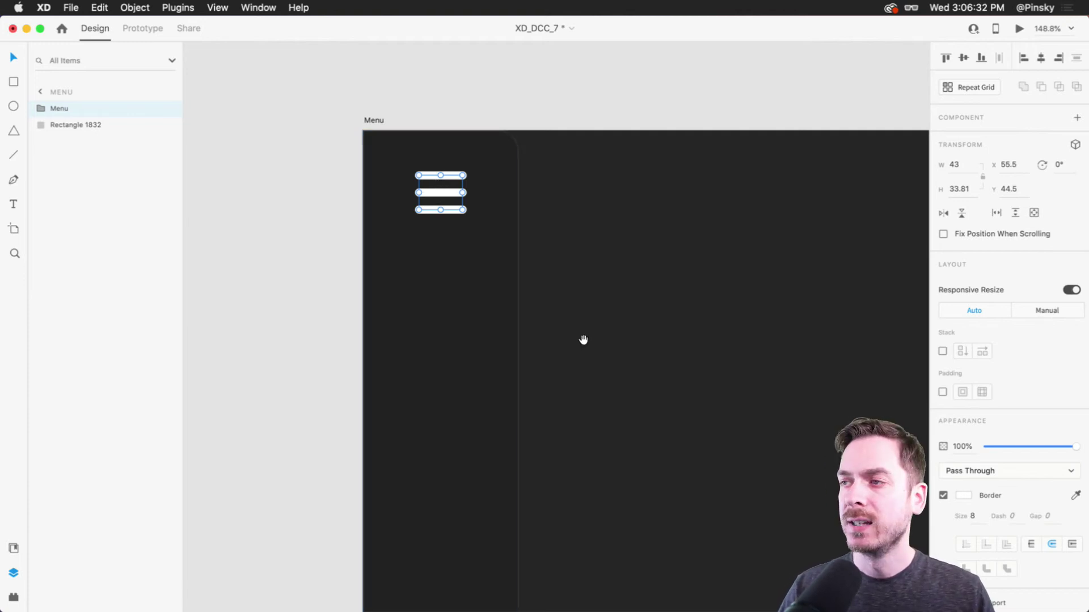
pyautogui.scroll(-3, 404, 162)
pyautogui.hscroll(3, 404, 162)
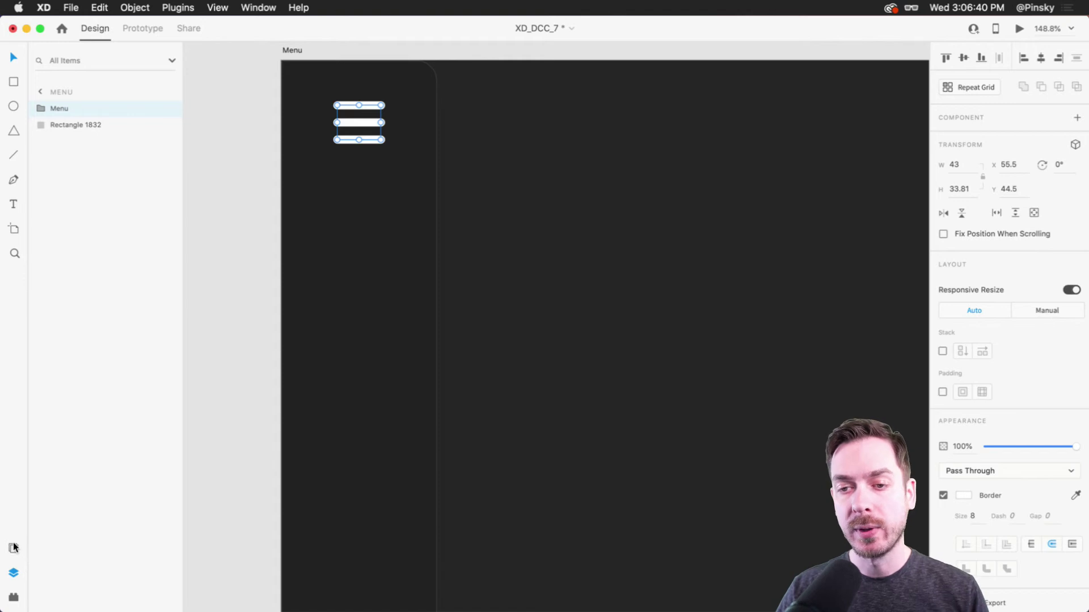
pyautogui.click(13, 598)
pyautogui.click(39, 57)
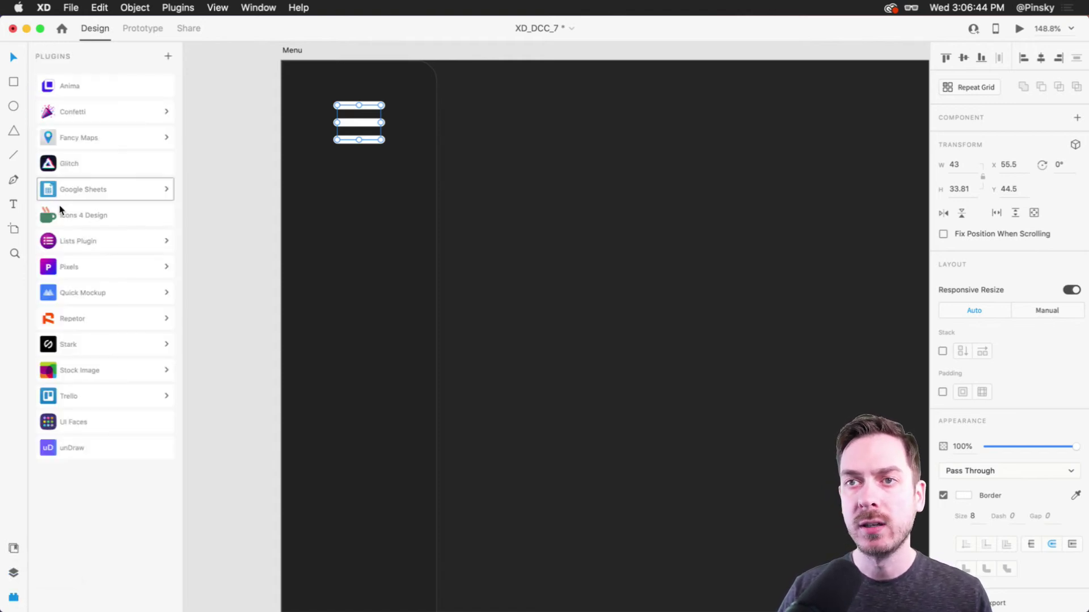
pyautogui.click(95, 213)
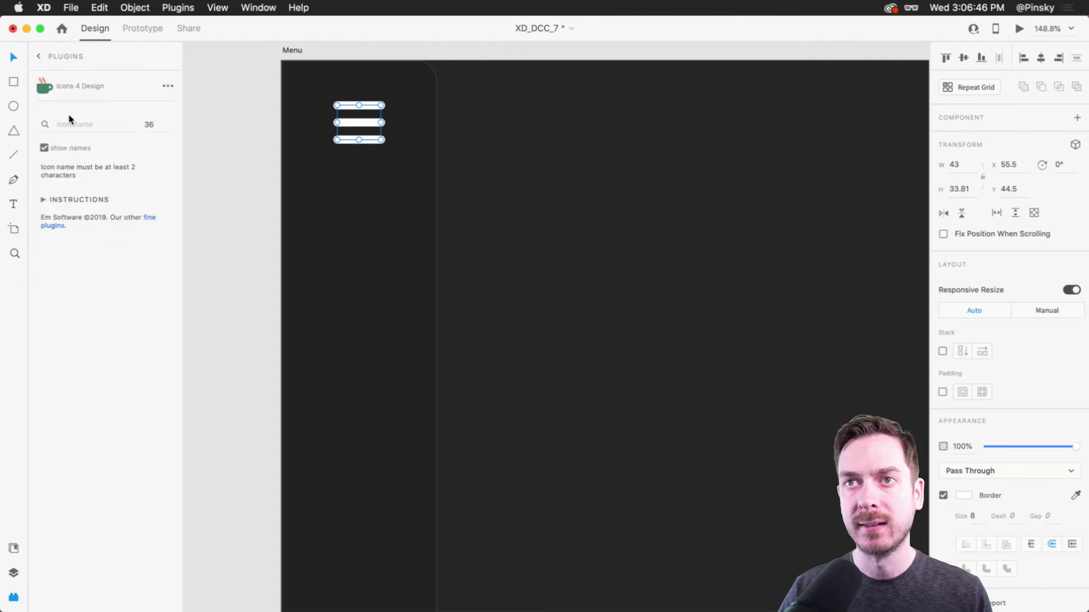
pyautogui.write('home')
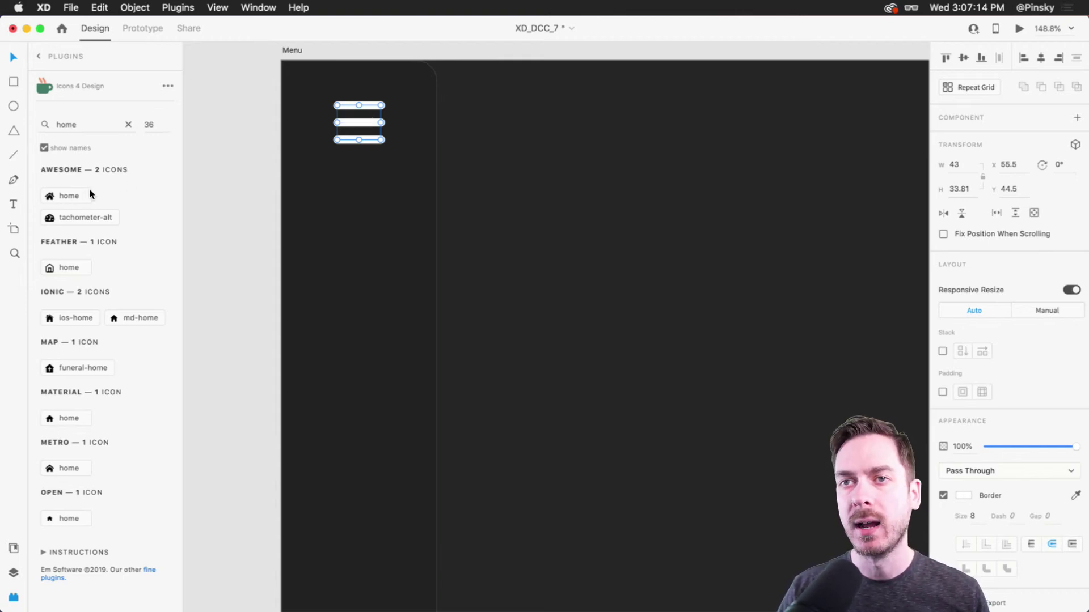
# Step: Insert the home icon from the Awesome set below the three-bar icon at about X 52, Y 160, and fill it white
pyautogui.click(65, 196)
pyautogui.moveTo(417, 121); pyautogui.dragTo(363, 239)
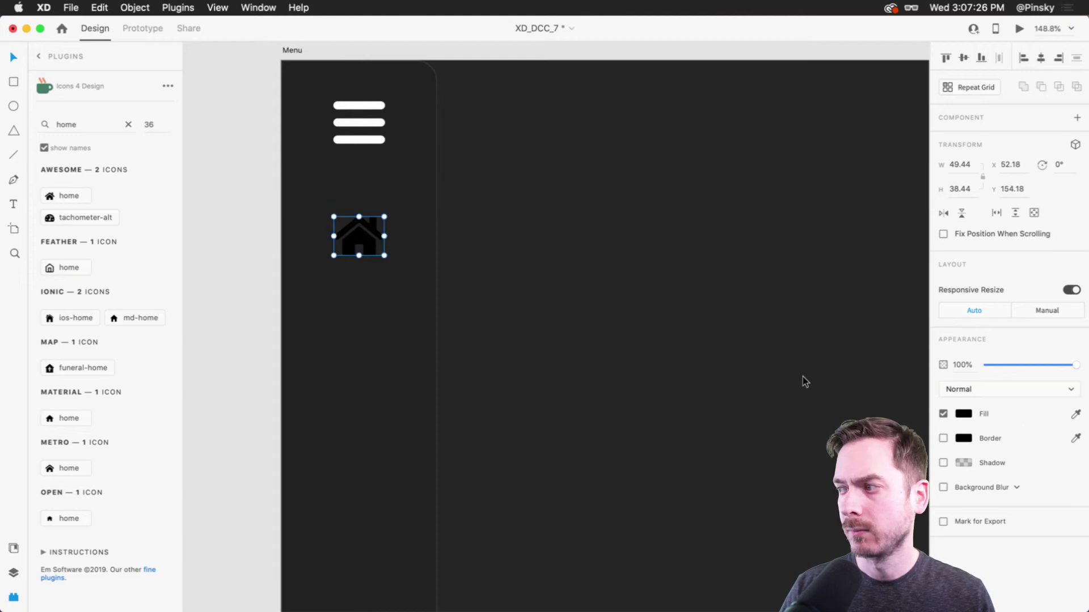
pyautogui.click(963, 414)
pyautogui.moveTo(853, 404); pyautogui.dragTo(801, 345)
pyautogui.press('Escape')
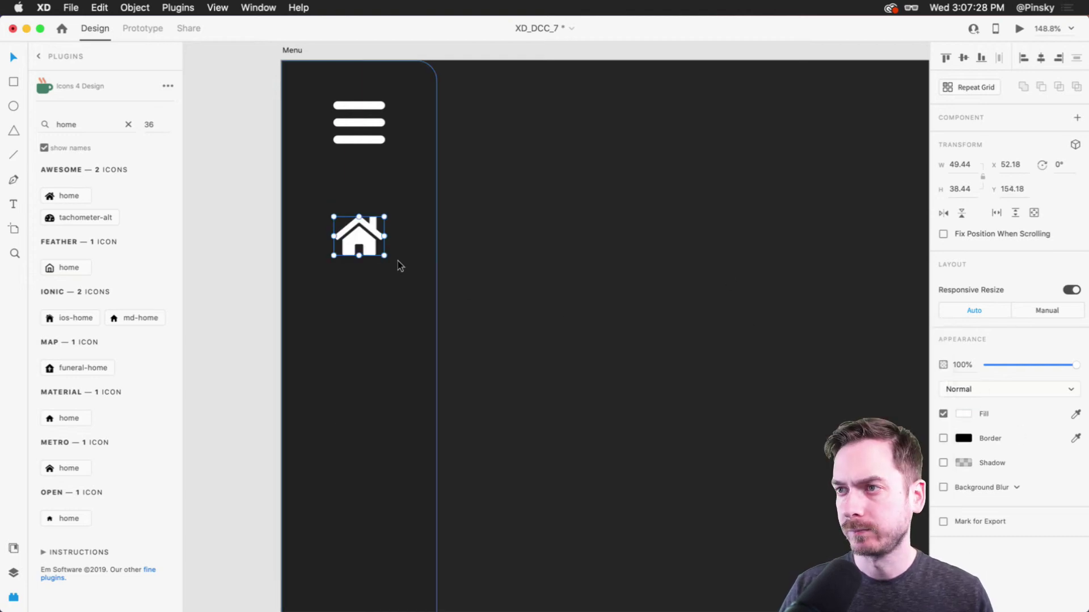
pyautogui.moveTo(359, 227); pyautogui.dragTo(356, 240)
pyautogui.scroll(-3, 395, 280)
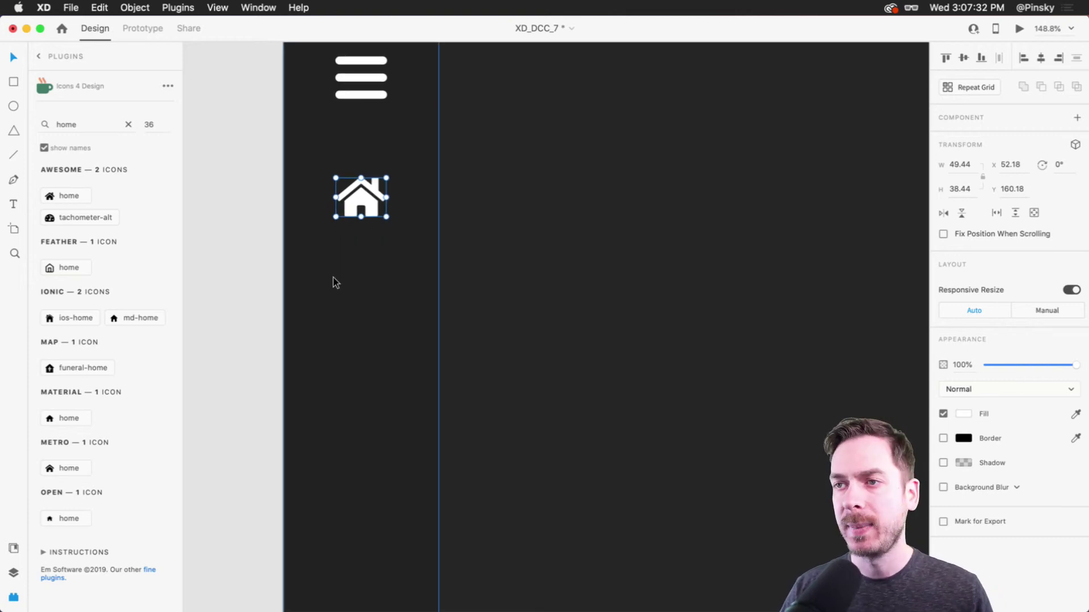
# Step: Search for "bell" icons, insert the Awesome bell below the home icon at about X 55, Y 232, and fill it white
pyautogui.doubleClick(62, 126)
pyautogui.write('belk')
pyautogui.press('BackSpace')
pyautogui.write('l')
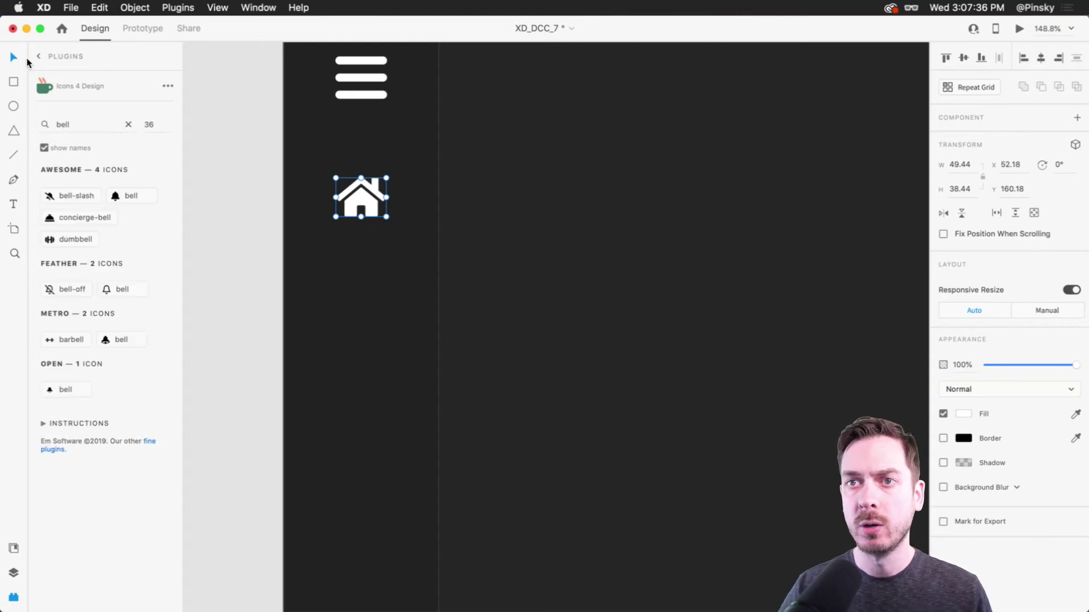
pyautogui.click(141, 199)
pyautogui.moveTo(394, 219); pyautogui.dragTo(354, 279)
pyautogui.click(963, 414)
pyautogui.click(805, 350)
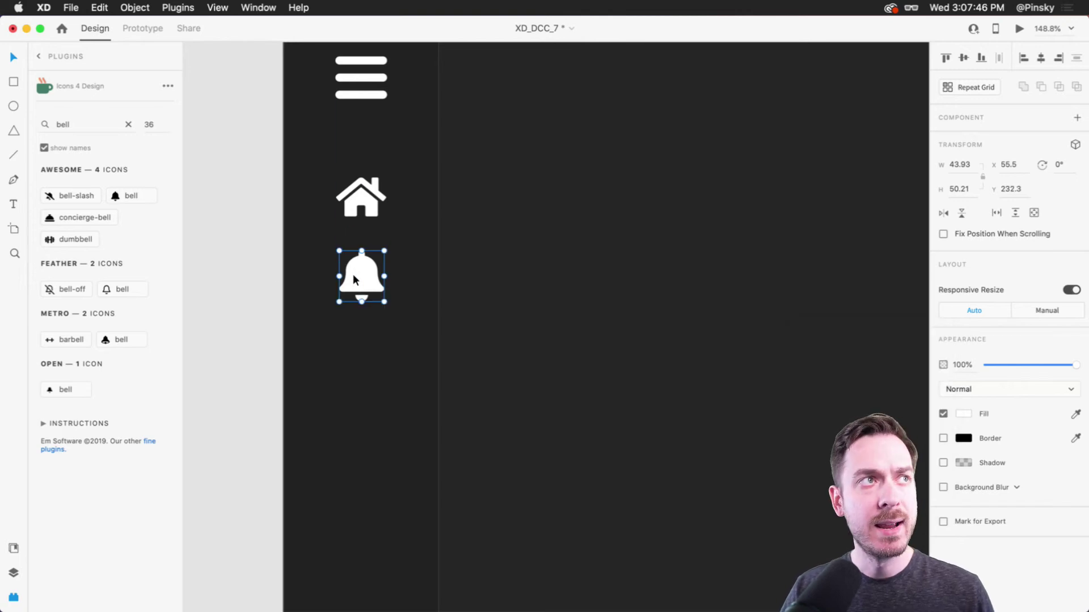
# Step: Search the icon plugin for "camera" icons and look through the matches
pyautogui.doubleClick(72, 129)
pyautogui.write('camera')
pyautogui.scroll(-8, 108, 321)
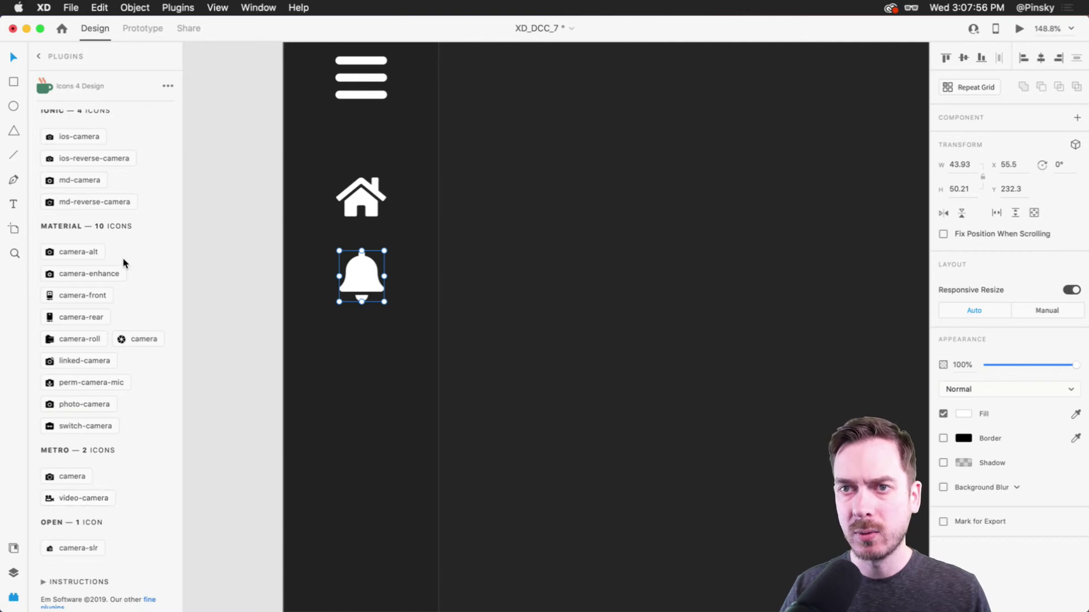
pyautogui.scroll(8, 123, 258)
# Step: Search for "video" icons, insert the Awesome video icon below the bell at about X 55, Y 340, and fill it white
pyautogui.doubleClick(82, 120)
pyautogui.write('video')
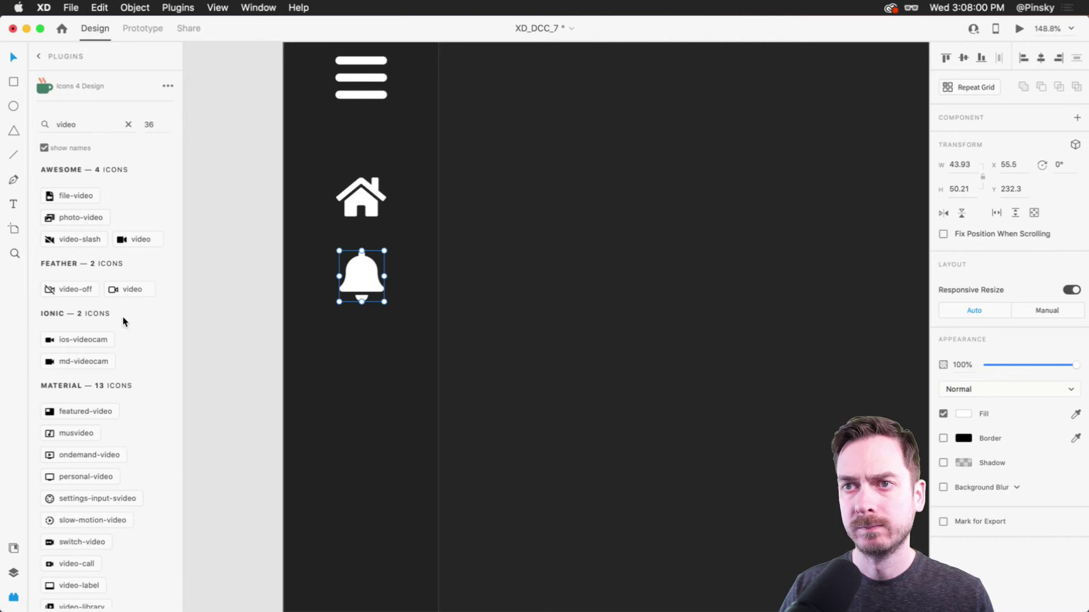
pyautogui.click(129, 243)
pyautogui.moveTo(413, 274); pyautogui.dragTo(385, 393)
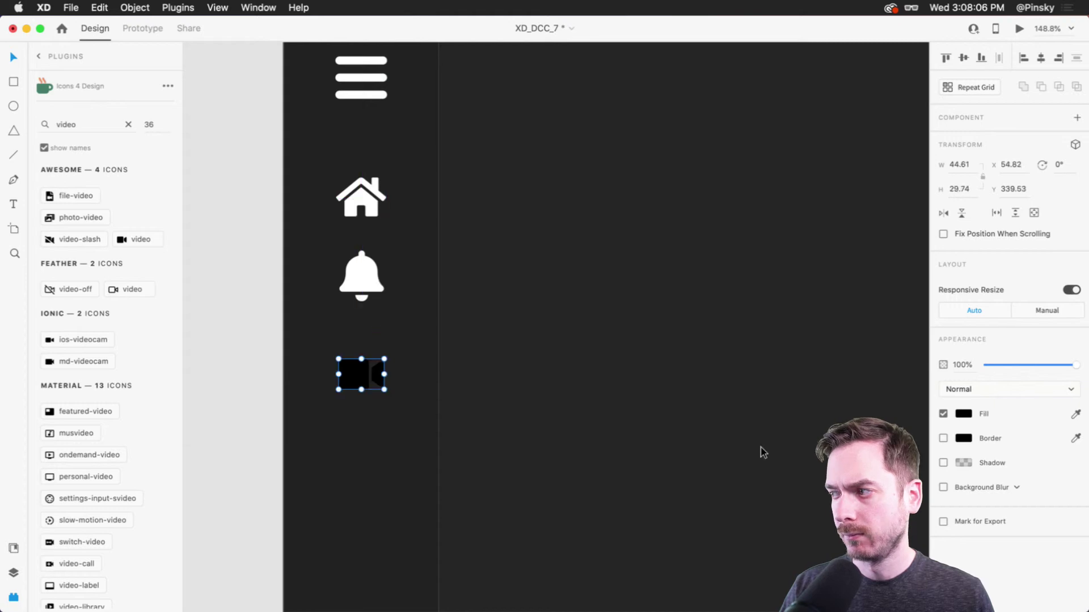
pyautogui.click(959, 414)
pyautogui.moveTo(846, 385); pyautogui.dragTo(797, 340)
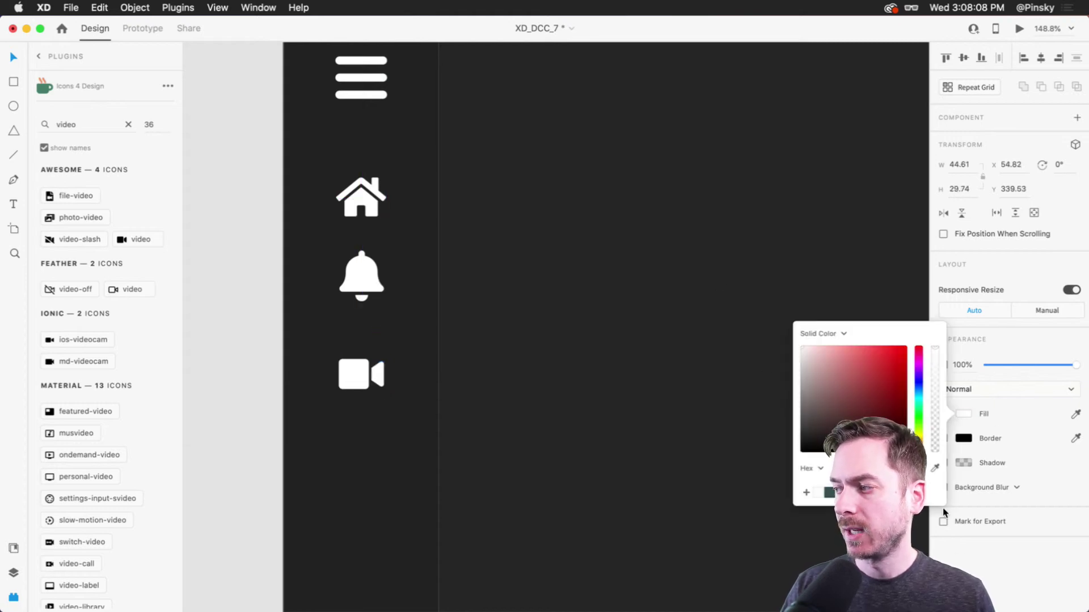
pyautogui.click(519, 382)
# Step: Search for "chart" icons and insert the Awesome chart-pie icon below the video icon at about X 55, Y 445
pyautogui.moveTo(433, 374); pyautogui.dragTo(437, 248)
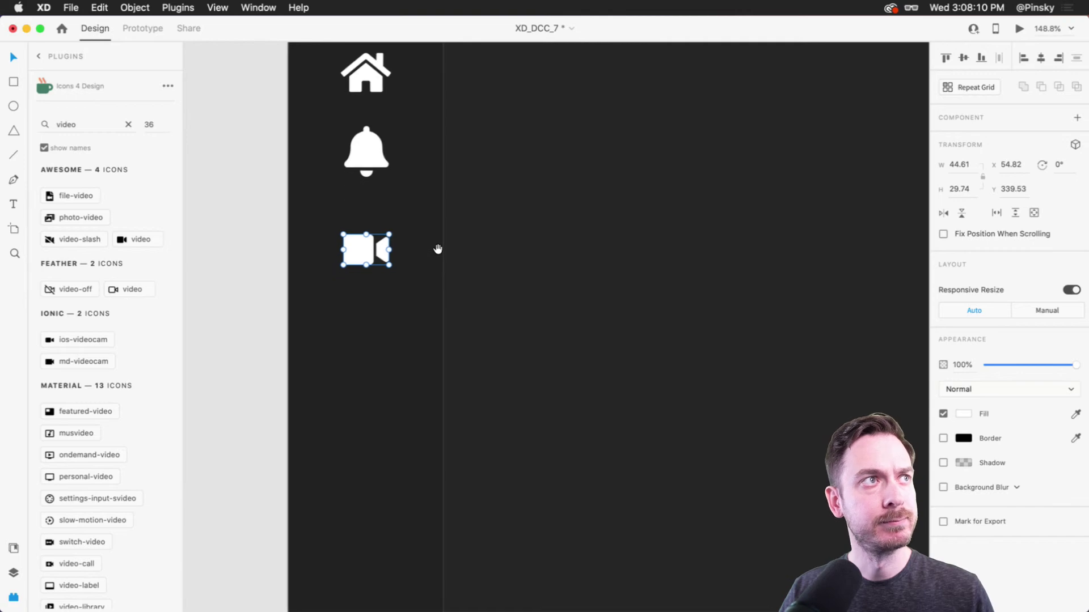
pyautogui.doubleClick(84, 131)
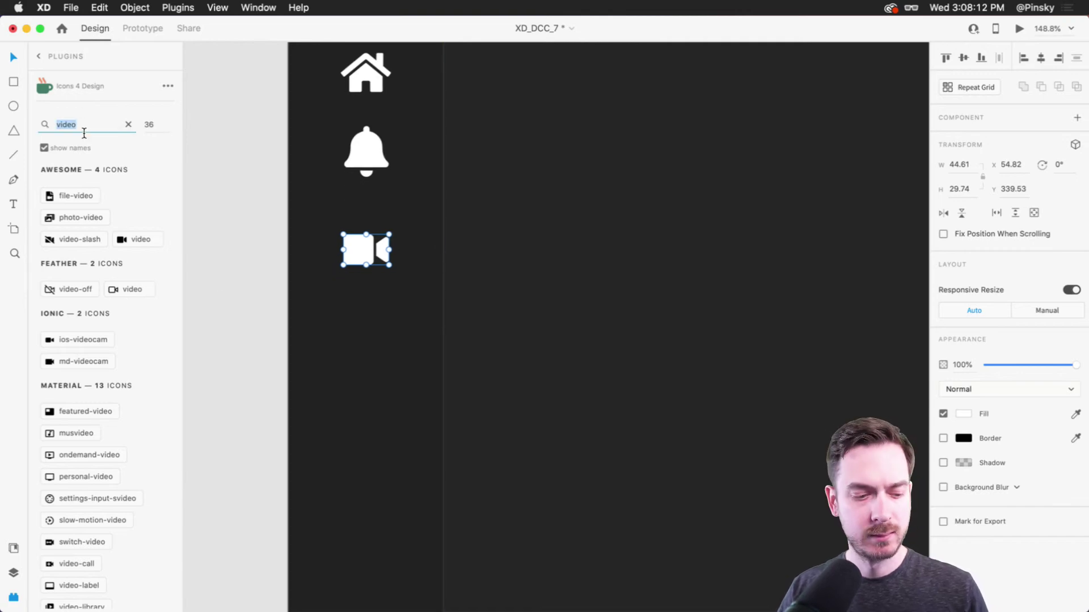
pyautogui.write('chart')
pyautogui.press('Return')
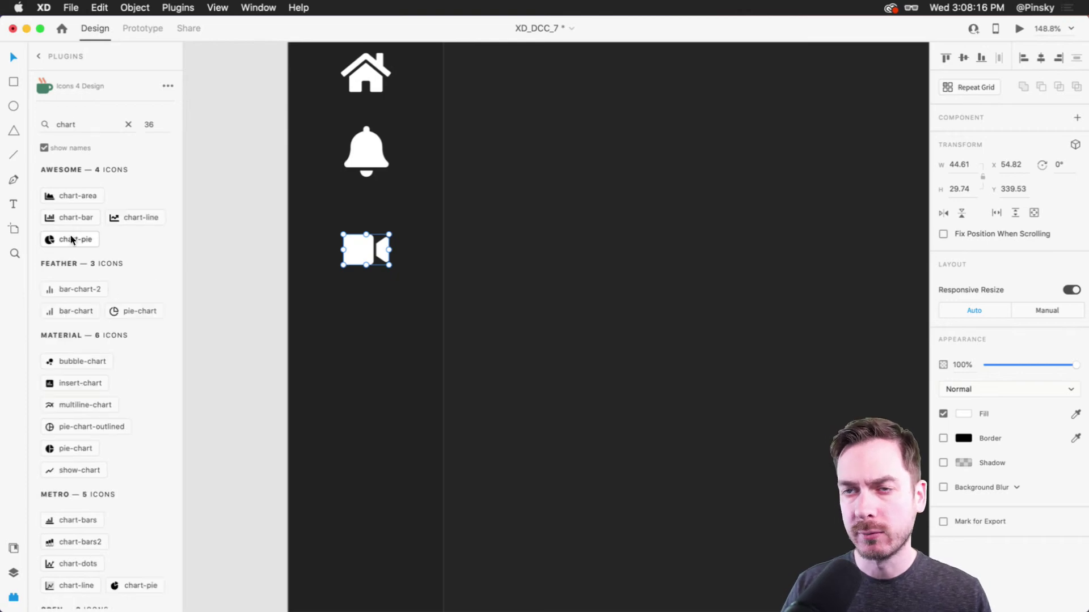
pyautogui.click(69, 239)
pyautogui.moveTo(417, 256); pyautogui.dragTo(391, 392)
# Step: Search for "setting" icons and place the ios-settings gear below the pie chart icon, about 44 wide
pyautogui.click(88, 134)
pyautogui.doubleClick(89, 135)
pyautogui.write('setting')
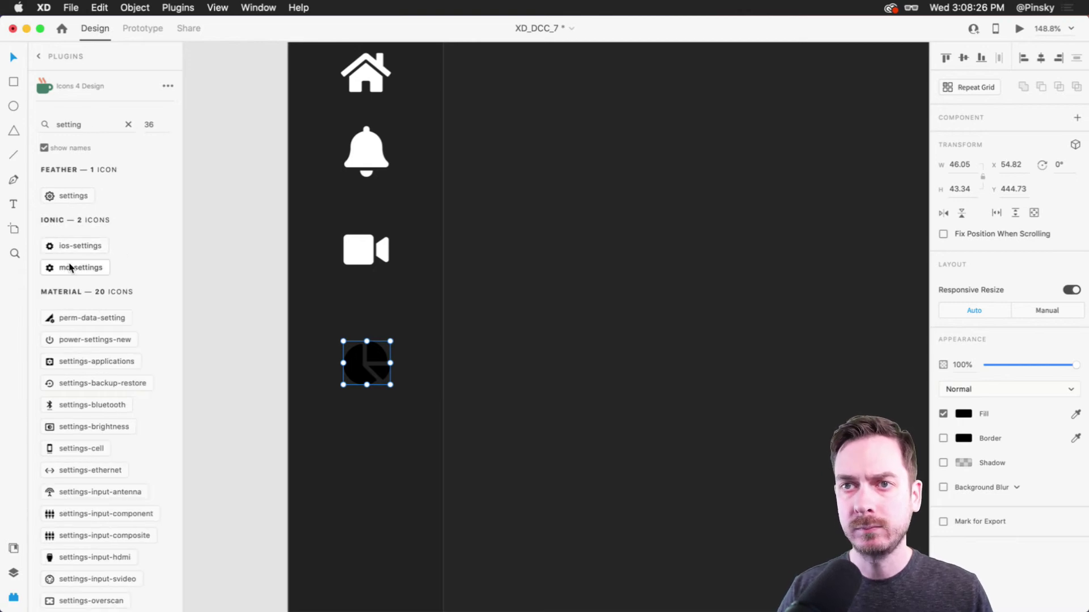
pyautogui.click(72, 246)
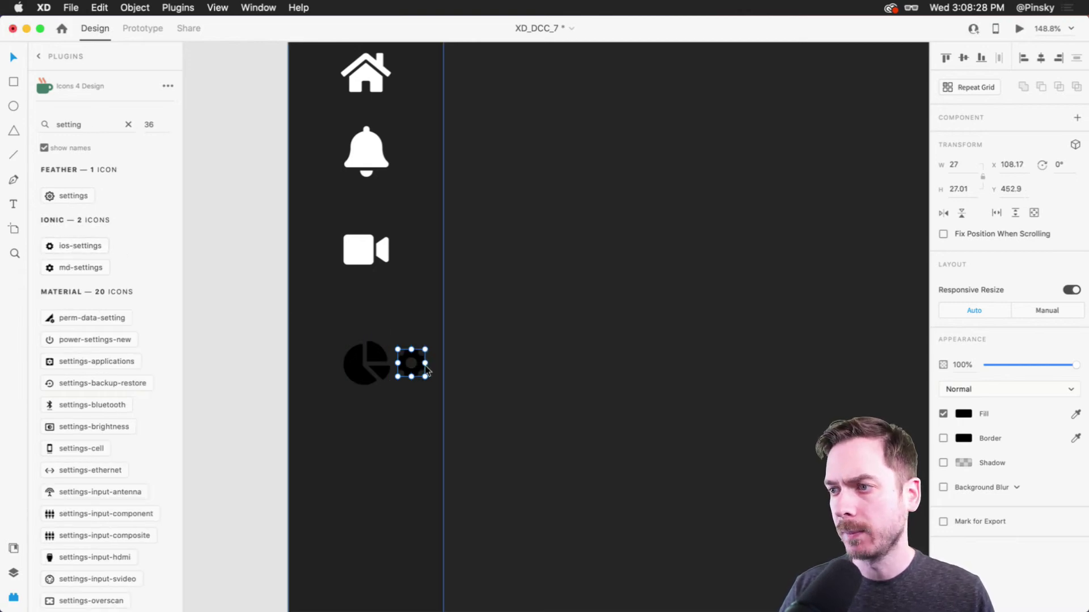
pyautogui.moveTo(421, 355); pyautogui.dragTo(382, 466)
# Step: Fill both the pie chart and gear icons white
pyautogui.keyDown('shift'); pyautogui.click(365, 380); pyautogui.keyUp('shift')
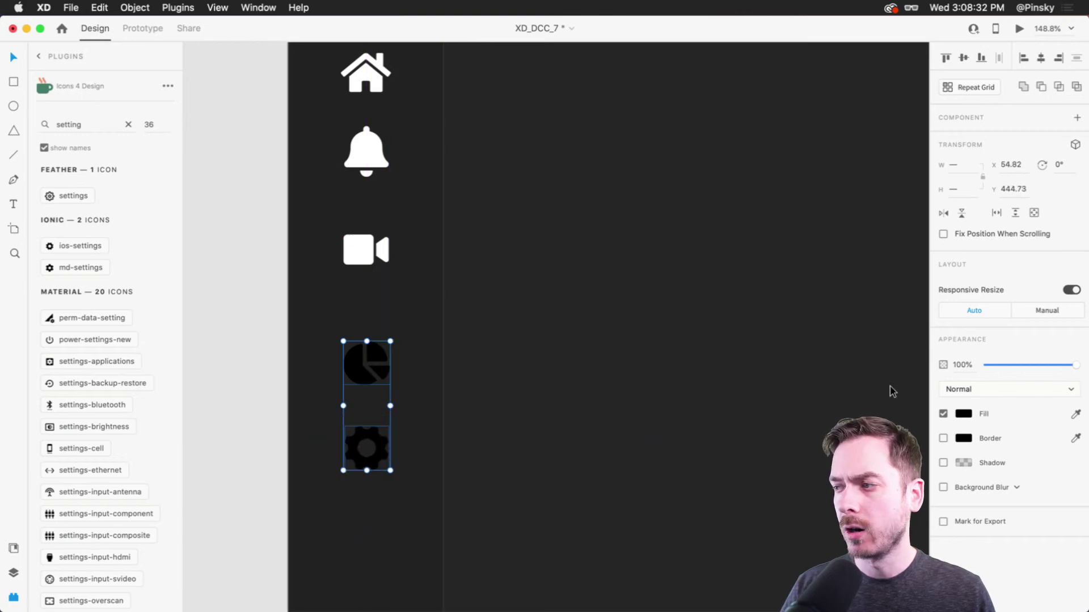
pyautogui.click(966, 415)
pyautogui.moveTo(870, 377); pyautogui.dragTo(644, 197)
pyautogui.click(644, 201)
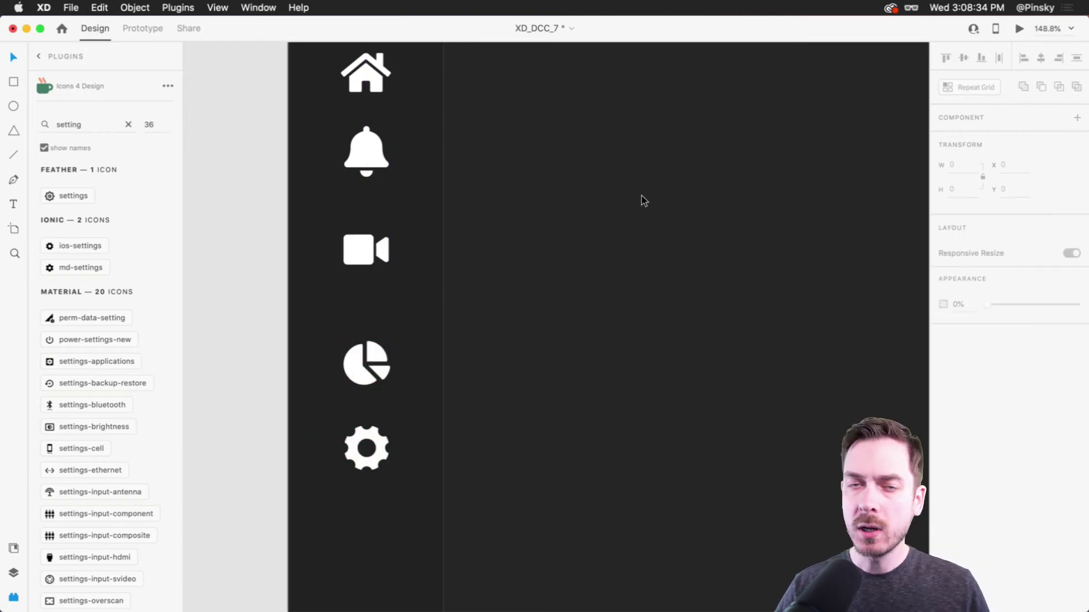
# Step: Move the home icon slightly up to about Y 153
pyautogui.scroll(-5, 469, 315)
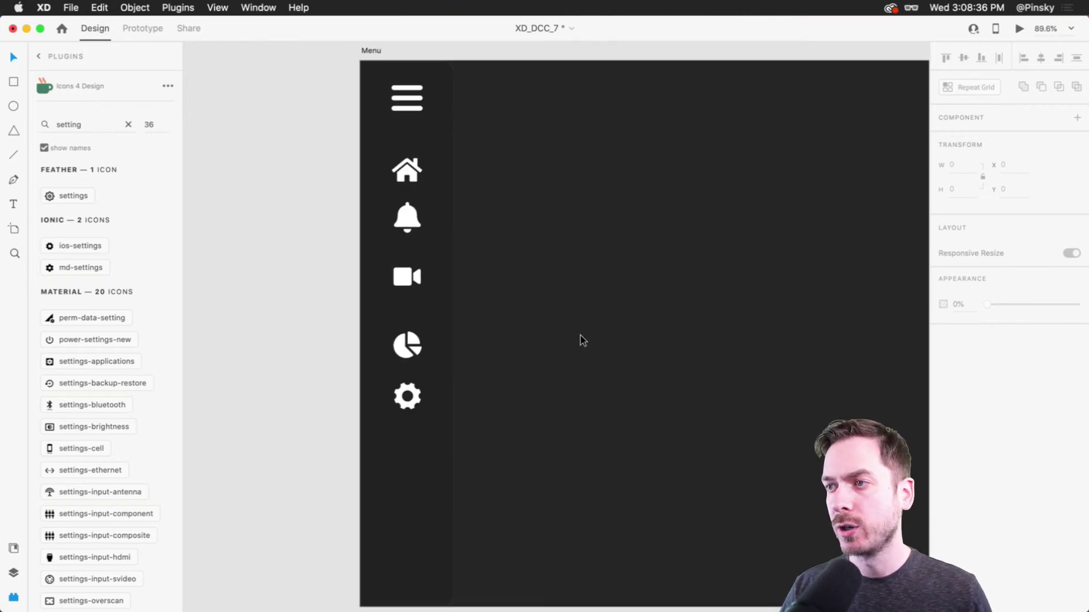
pyautogui.moveTo(580, 335); pyautogui.dragTo(533, 338)
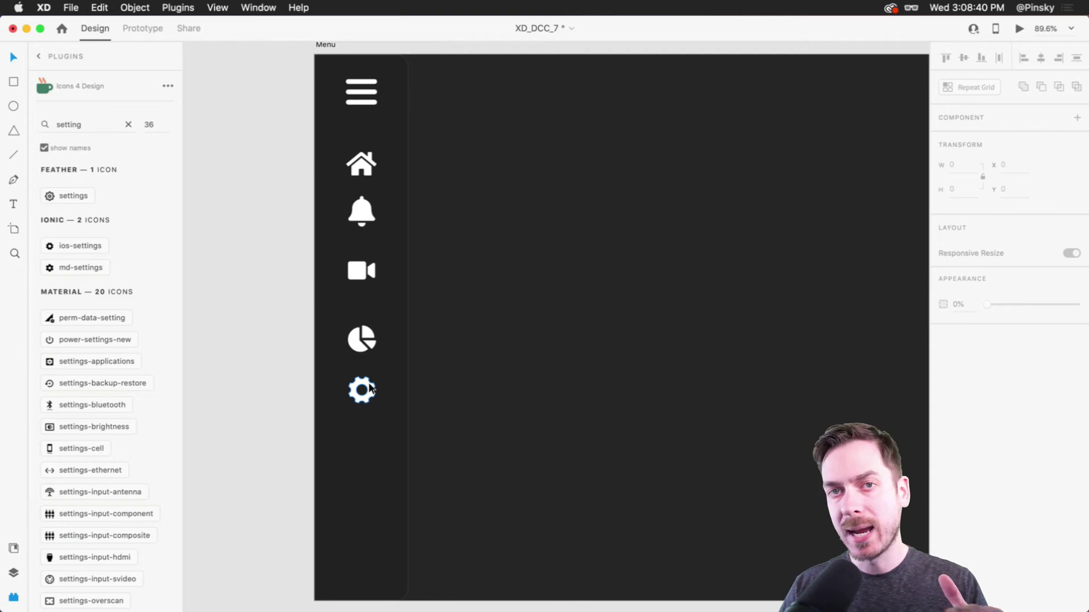
pyautogui.moveTo(363, 157); pyautogui.dragTo(363, 154)
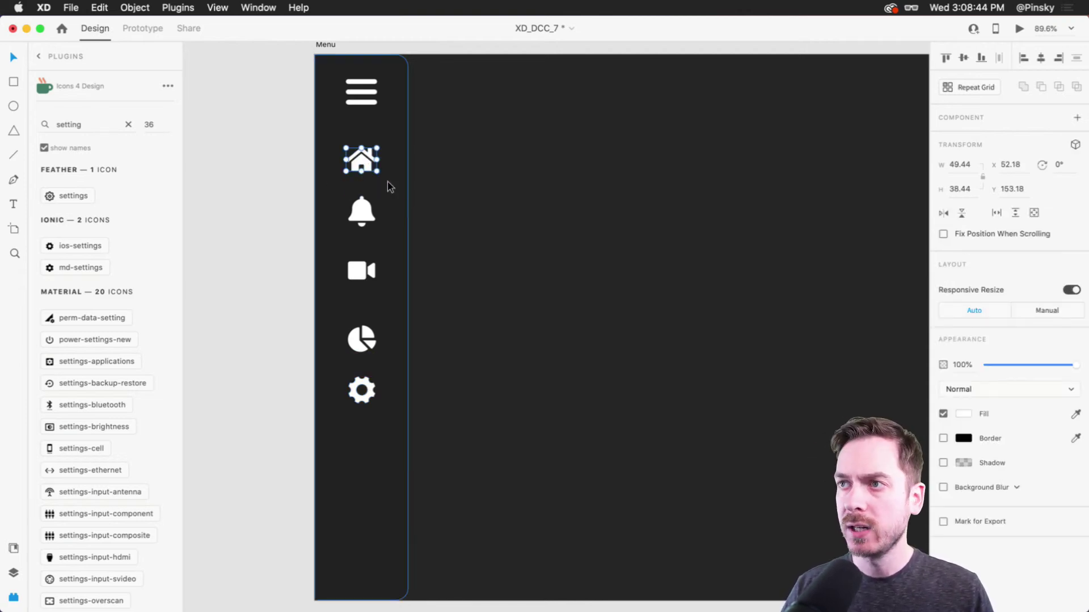
# Step: Move the gear icon down near the bottom of the side panel, at about Y 749
pyautogui.scroll(-3, 387, 182)
pyautogui.scroll(2, 446, 238)
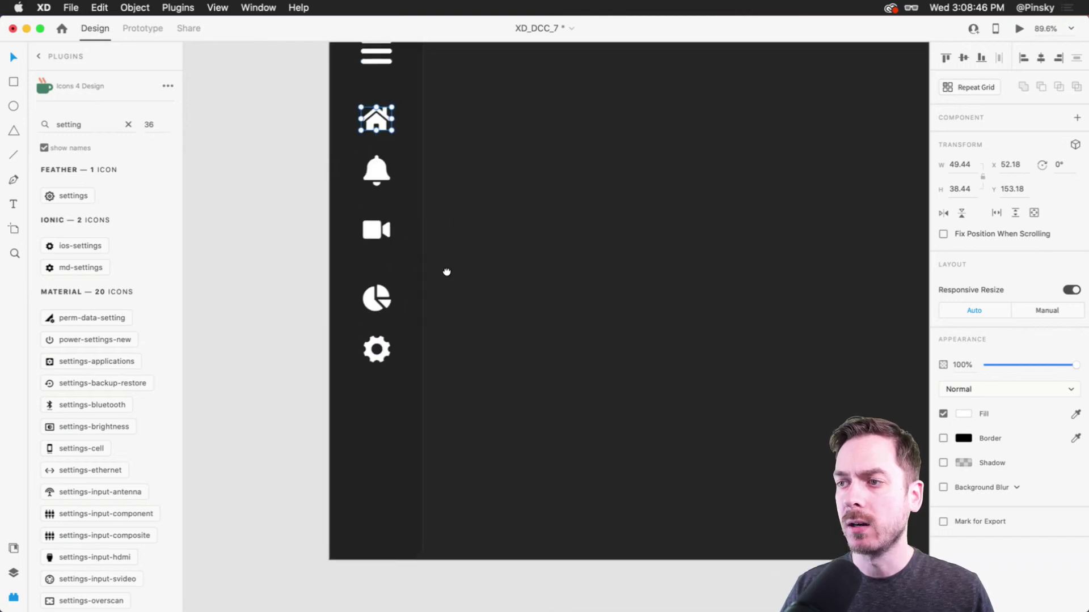
pyautogui.moveTo(377, 335); pyautogui.dragTo(382, 474)
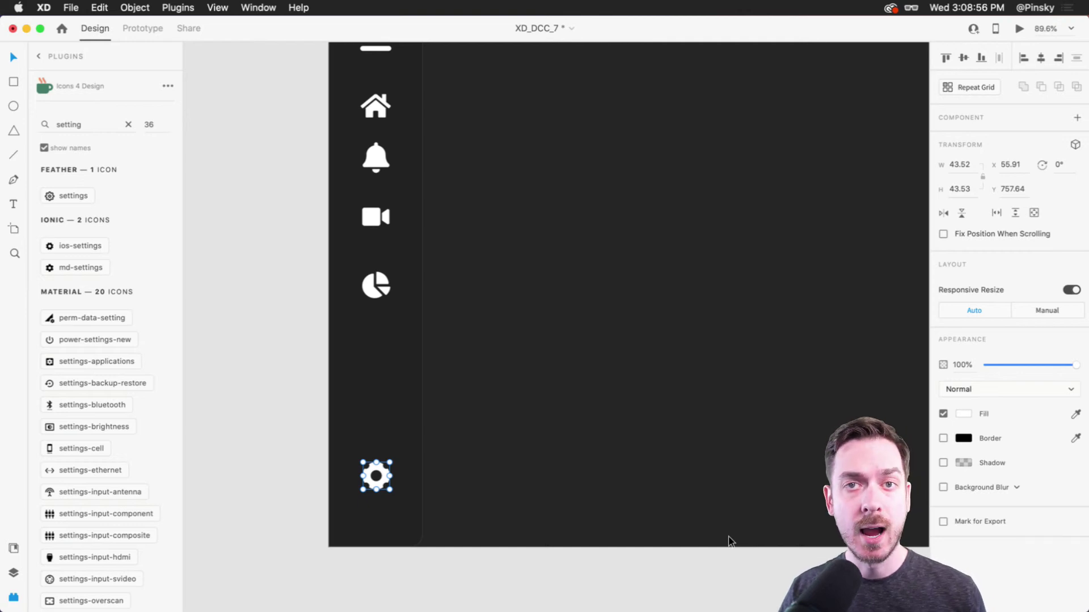
pyautogui.hscroll(3, 697, 442)
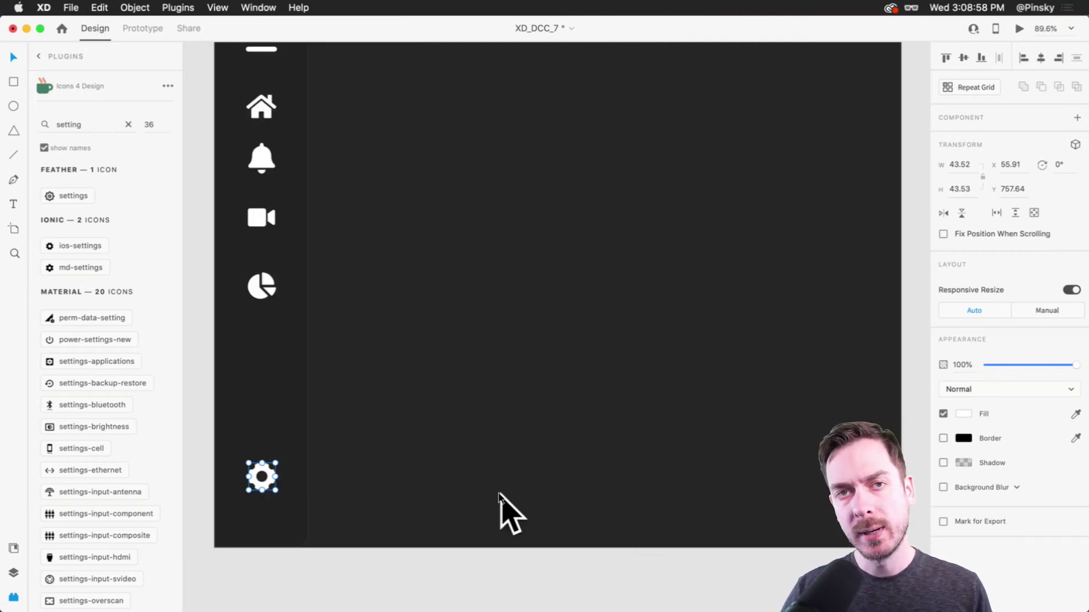
pyautogui.hscroll(-3, 520, 447)
pyautogui.moveTo(347, 491); pyautogui.dragTo(347, 486)
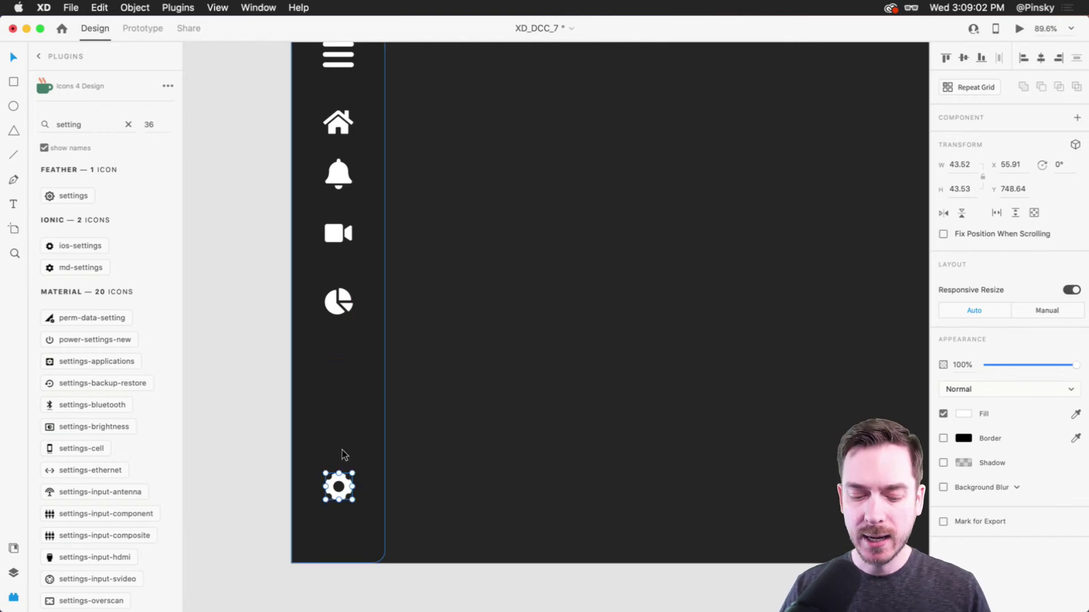
# Step: Select the home, bell, video, pie chart and gear icons and distribute them evenly in the vertical direction, leaving 3D transforms off
pyautogui.press('super+y')
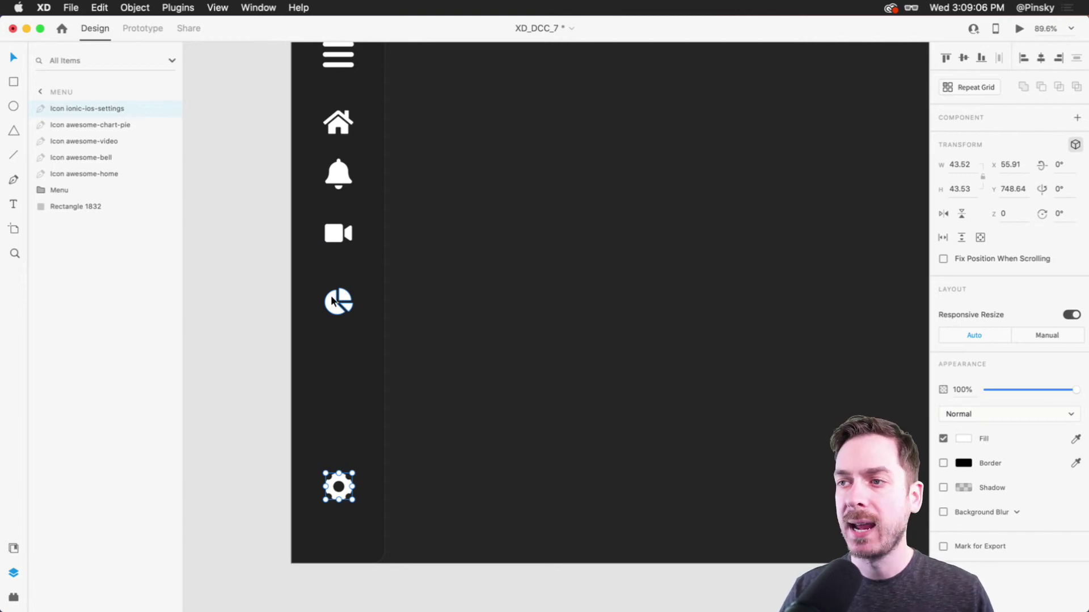
pyautogui.keyDown('shift'); pyautogui.click(333, 301); pyautogui.keyUp('shift')
pyautogui.keyDown('shift'); pyautogui.click(338, 233); pyautogui.keyUp('shift')
pyautogui.keyDown('shift'); pyautogui.click(338, 173); pyautogui.keyUp('shift')
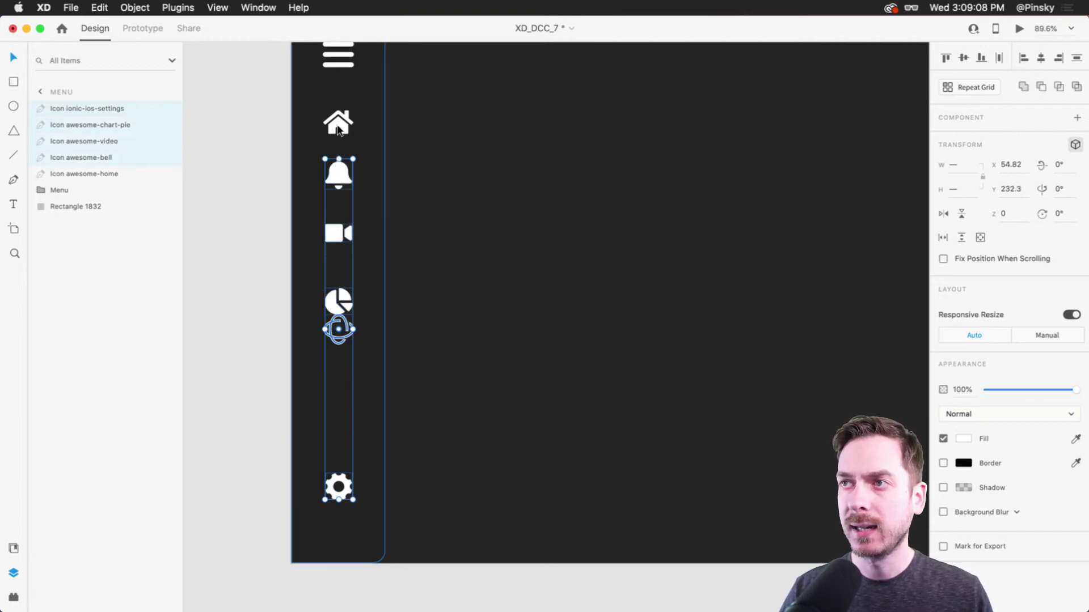
pyautogui.keyDown('shift'); pyautogui.click(338, 130); pyautogui.keyUp('shift')
pyautogui.moveTo(338, 169); pyautogui.dragTo(348, 209)
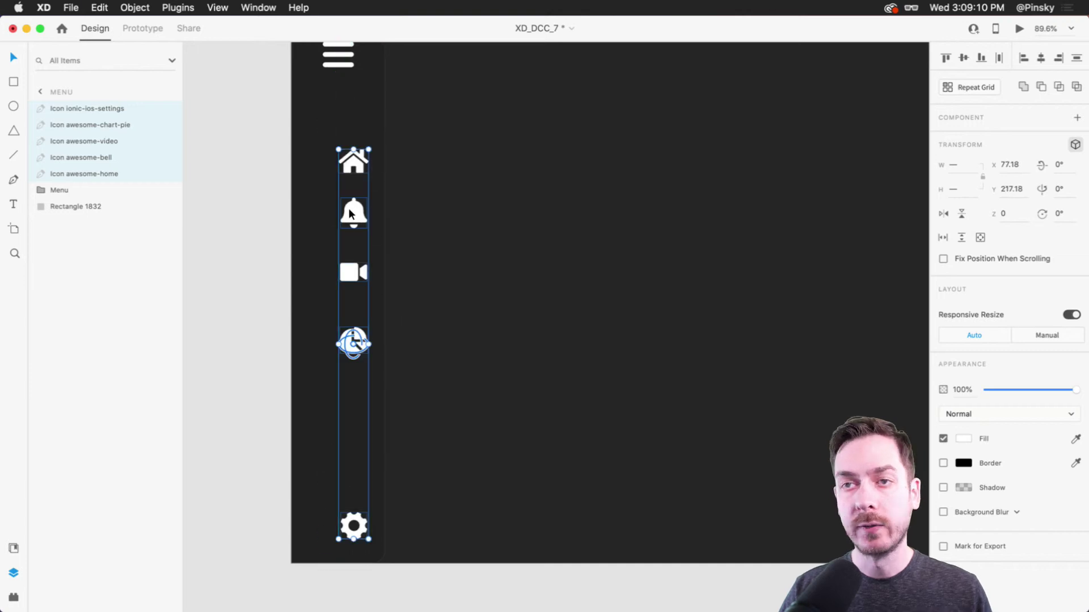
pyautogui.press('super+z')
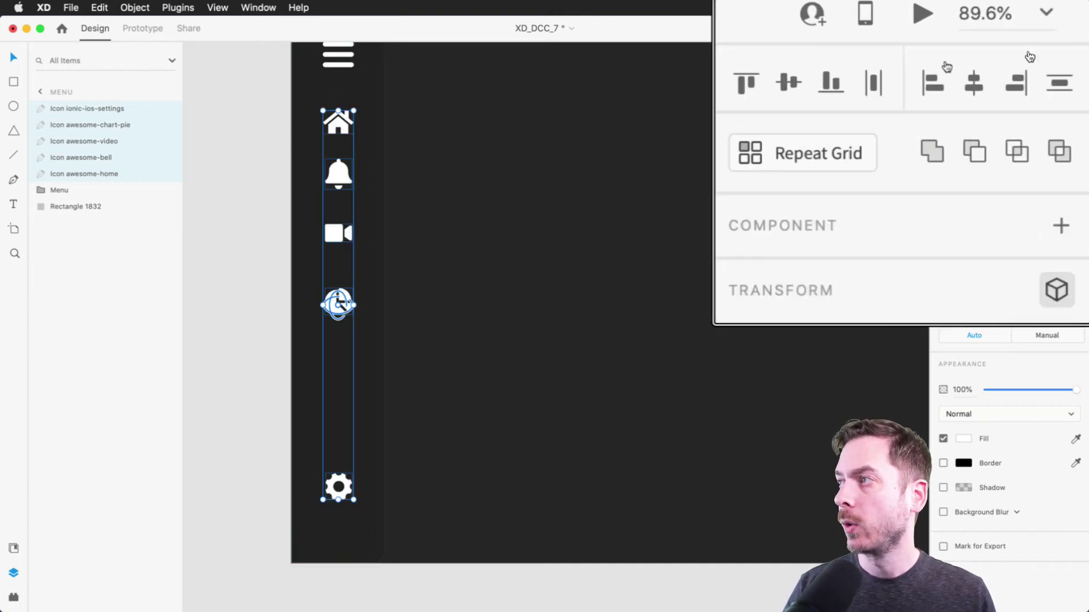
pyautogui.click(1076, 59)
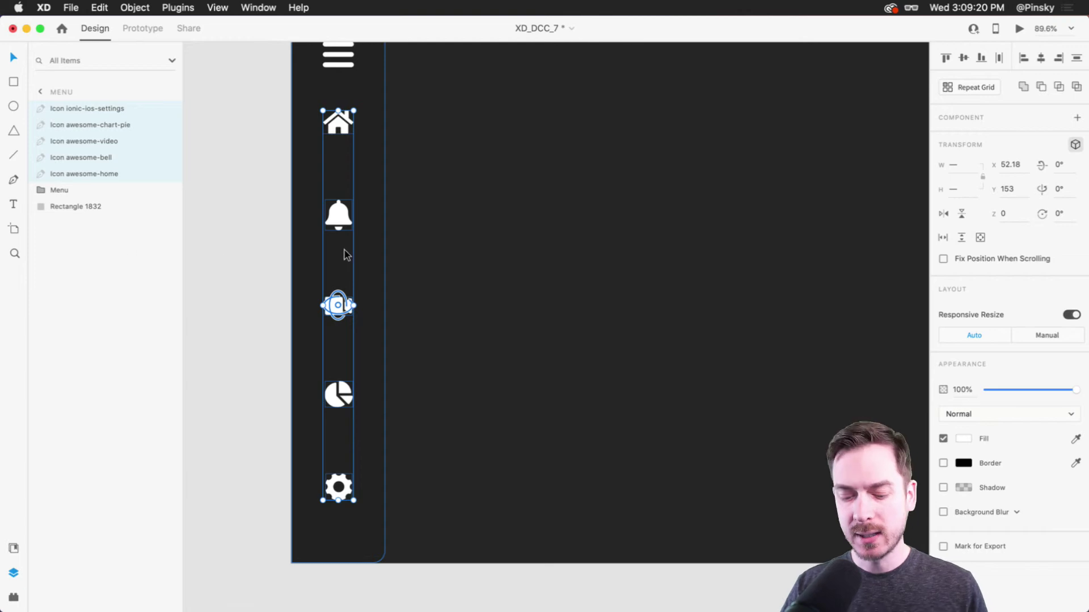
pyautogui.press('super+y')
pyautogui.press('super+y')
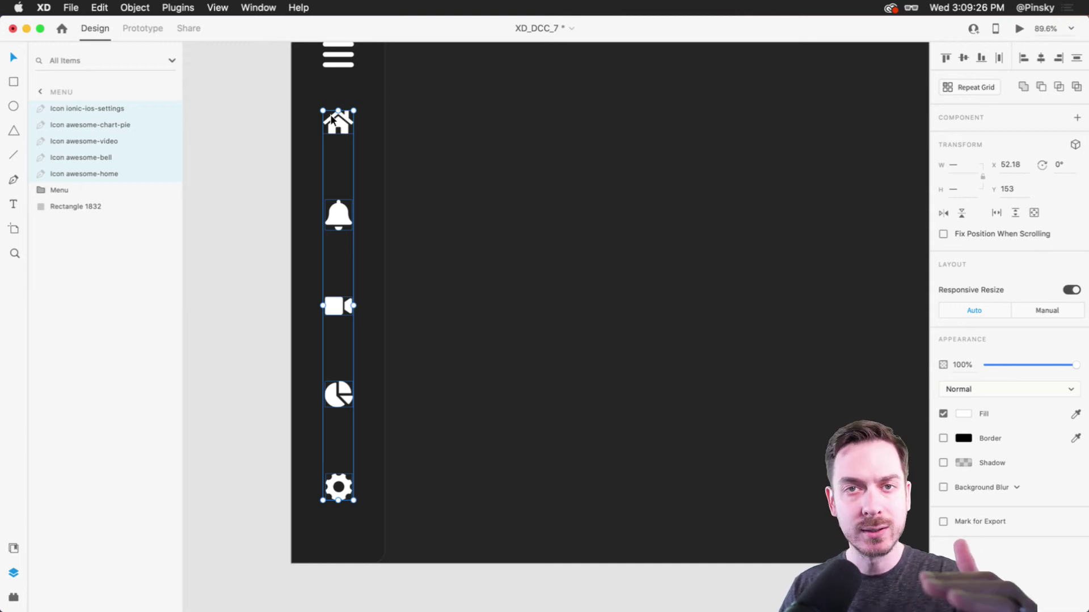
pyautogui.press('Escape')
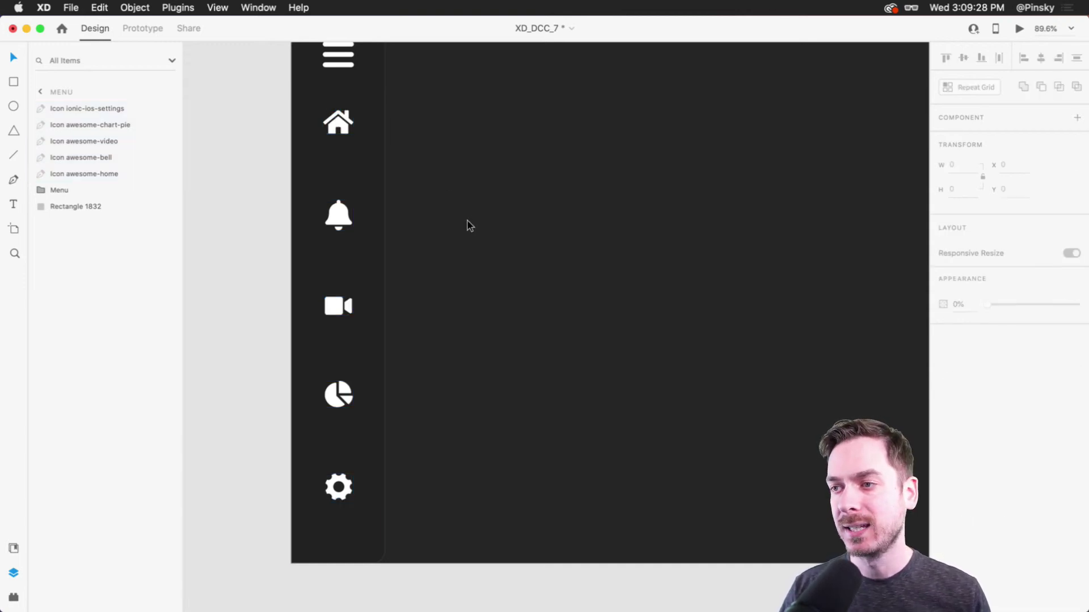
# Step: Move the three-bar icon group down to Y 62.5
pyautogui.scroll(-3, 467, 220)
pyautogui.moveTo(455, 239); pyautogui.dragTo(452, 255)
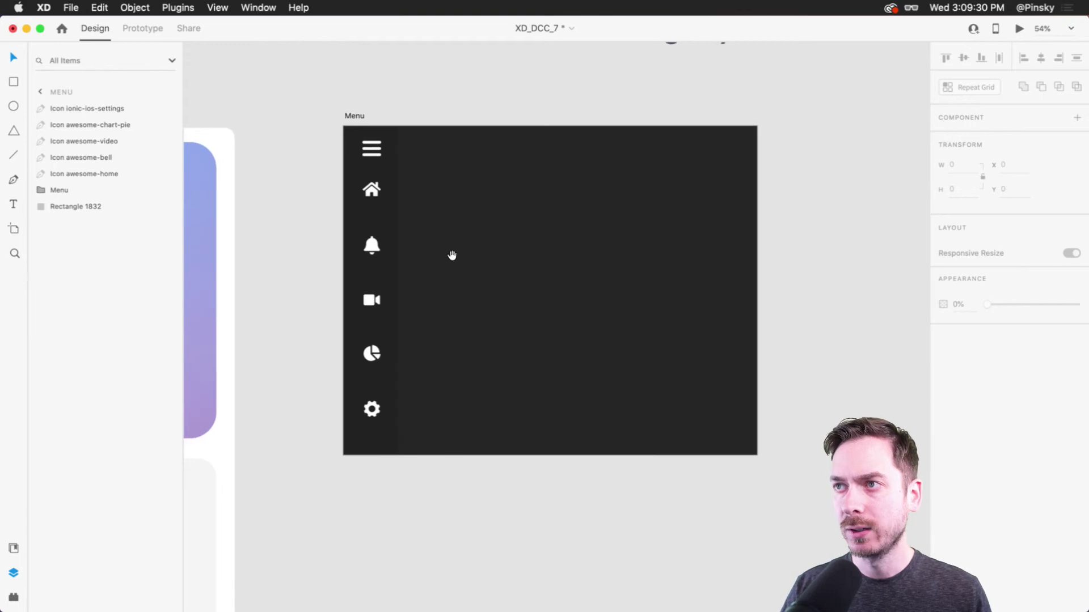
pyautogui.doubleClick(369, 148)
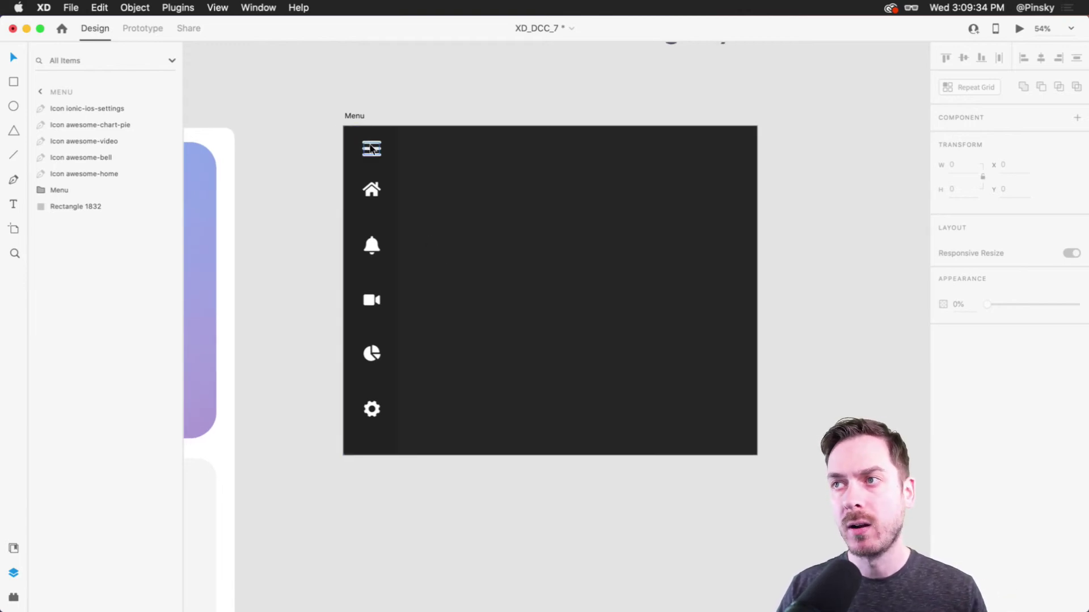
pyautogui.click(369, 148)
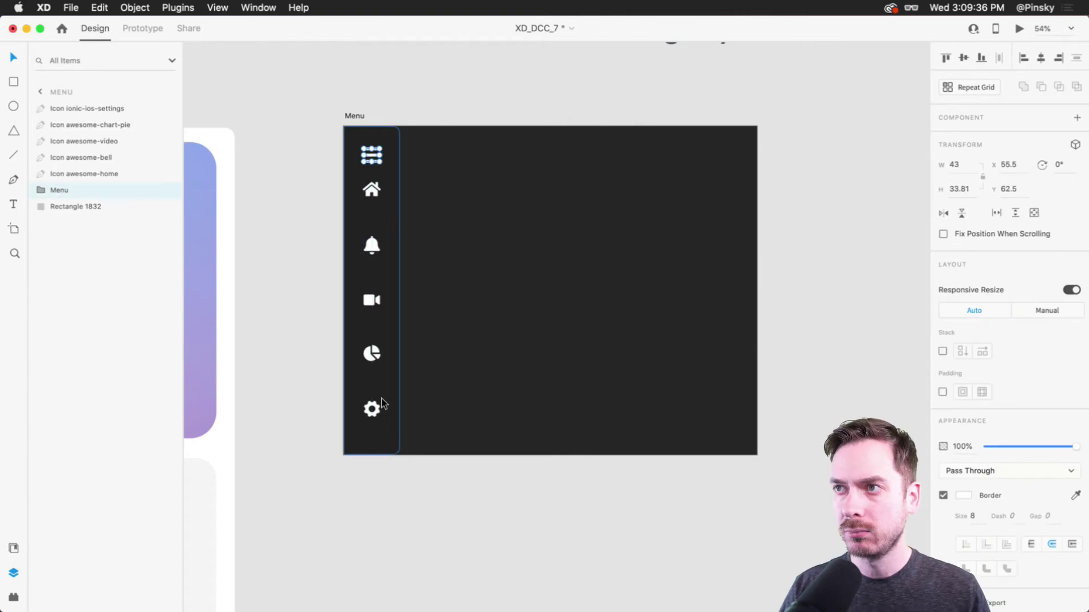
# Step: Measure the gear icon's distance to the bottom edge of the side panel
pyautogui.scroll(5, 379, 405)
pyautogui.click(377, 410)
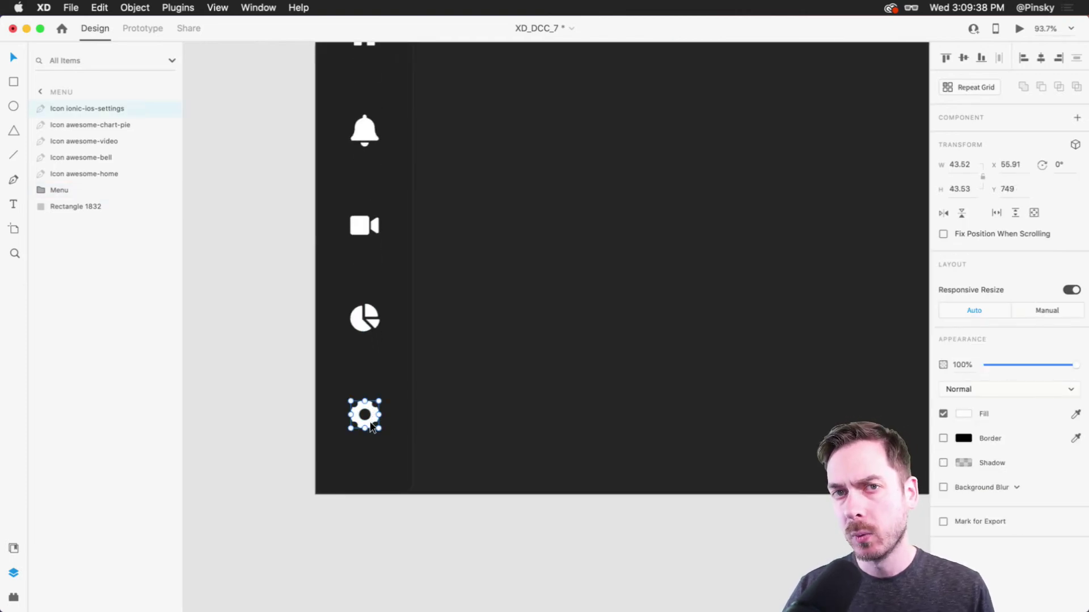
pyautogui.press('alt')
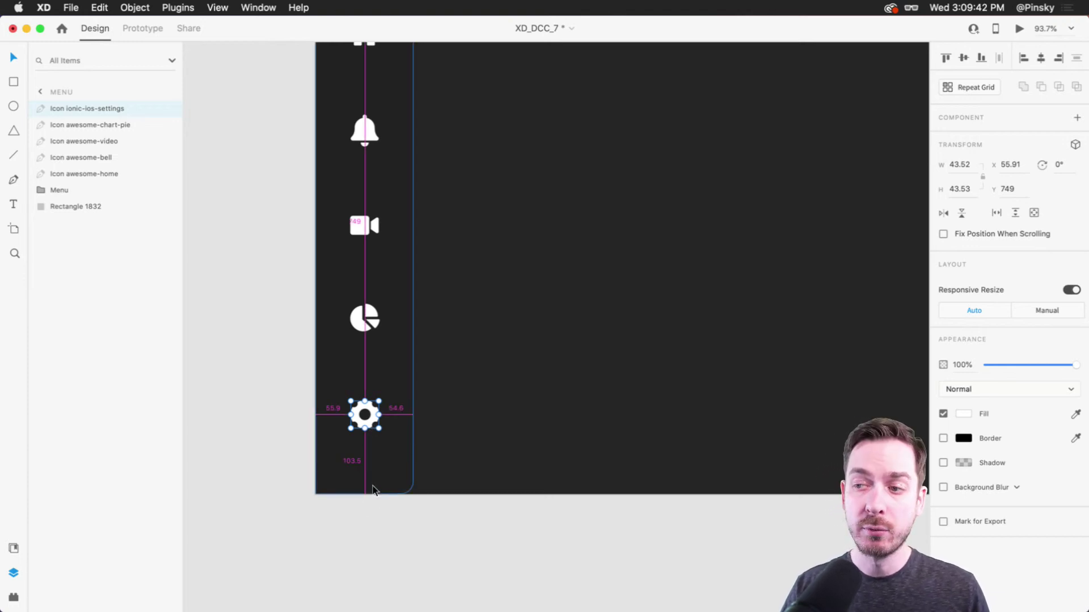
pyautogui.scroll(5, 403, 288)
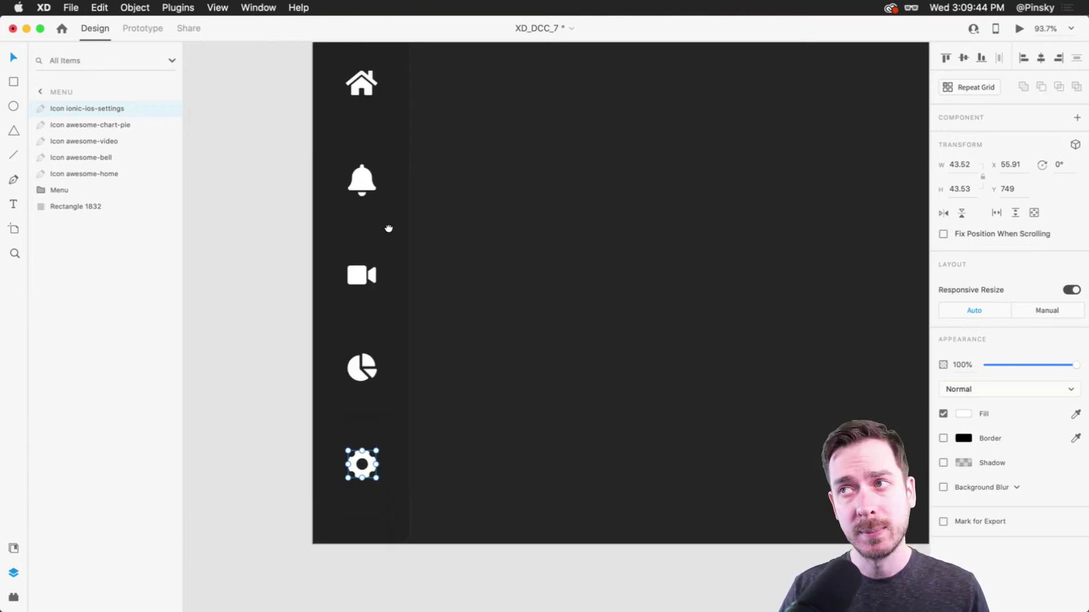
# Step: Move the three-bar icon group down to Y 105.5
pyautogui.click(358, 209)
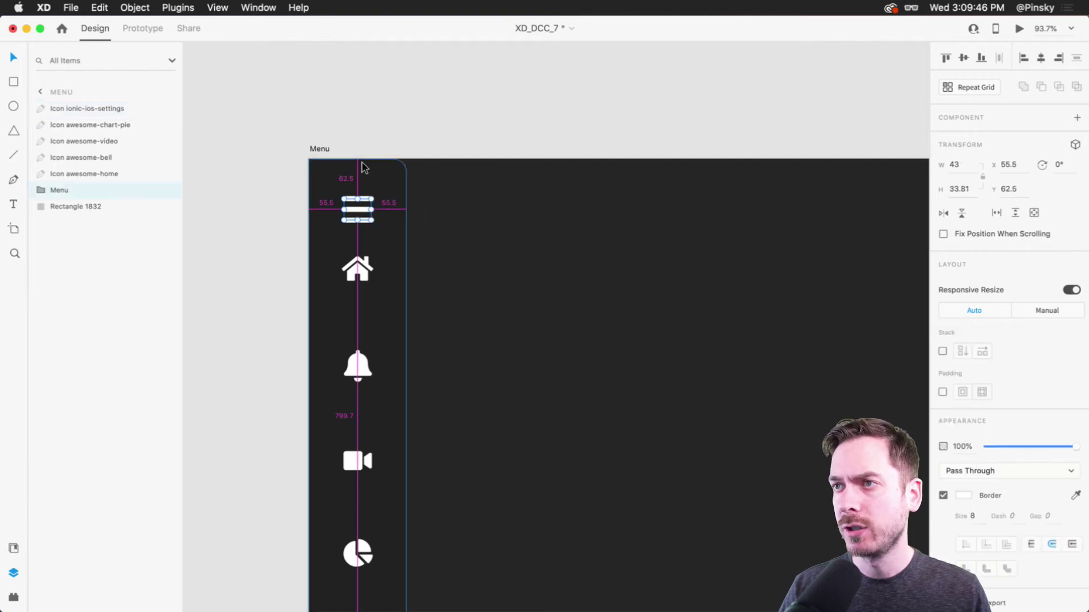
pyautogui.moveTo(358, 211); pyautogui.dragTo(358, 230)
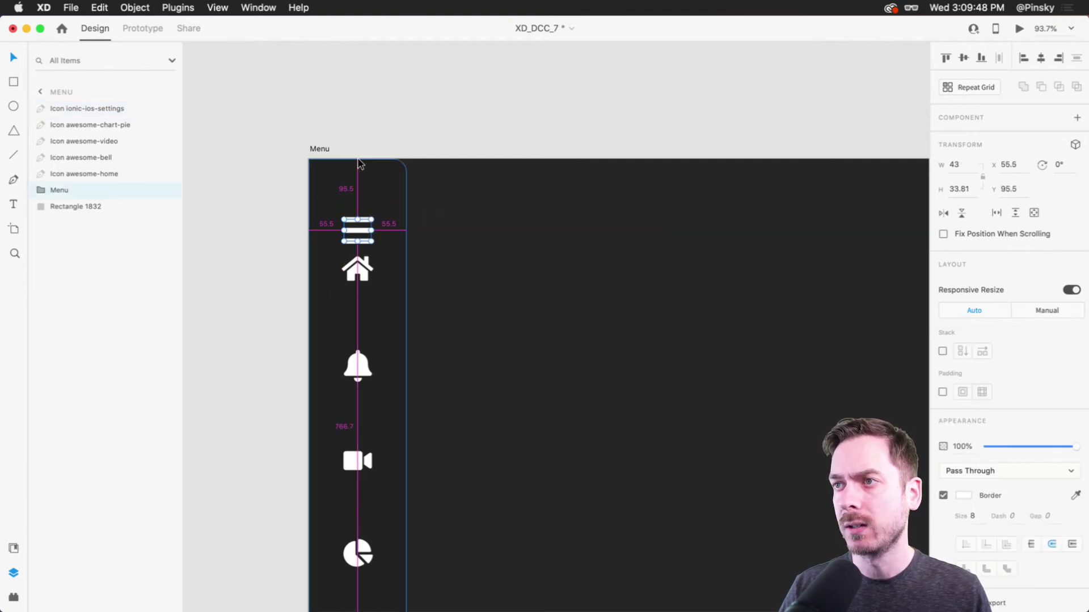
pyautogui.hotkey('shift', 'Down')
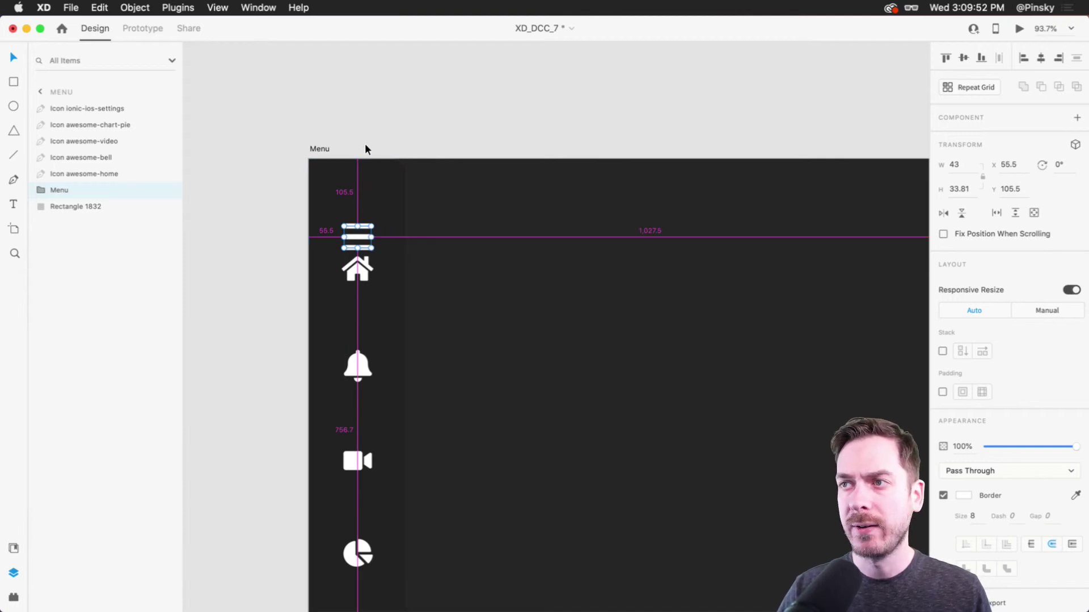
# Step: Select the three-bar group together with all five icons and distribute them evenly in the vertical direction
pyautogui.moveTo(464, 338); pyautogui.dragTo(416, 239)
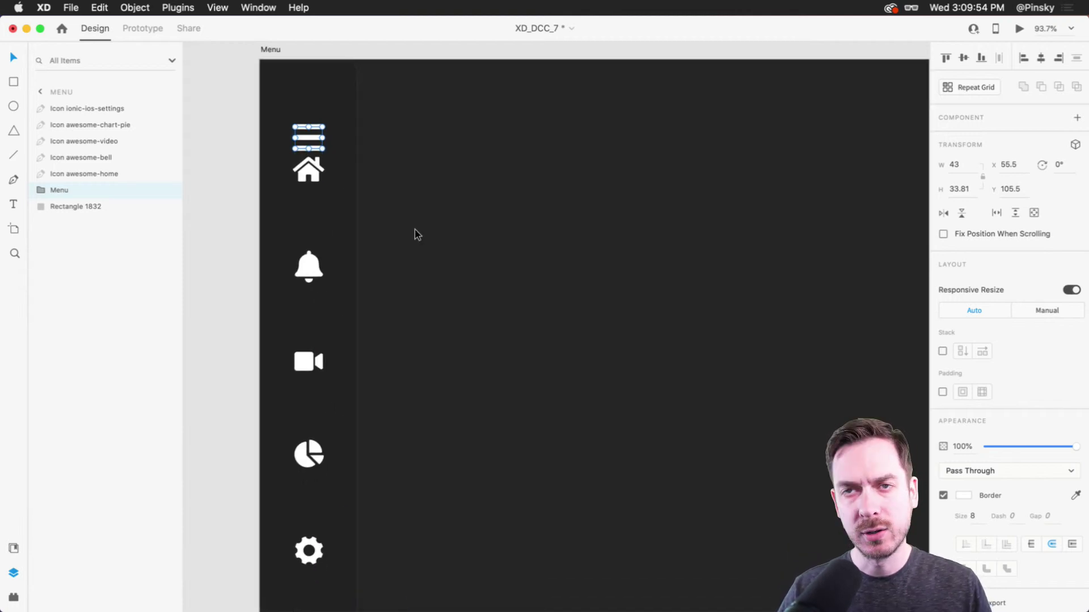
pyautogui.keyDown('shift'); pyautogui.click(85, 109); pyautogui.keyUp('shift')
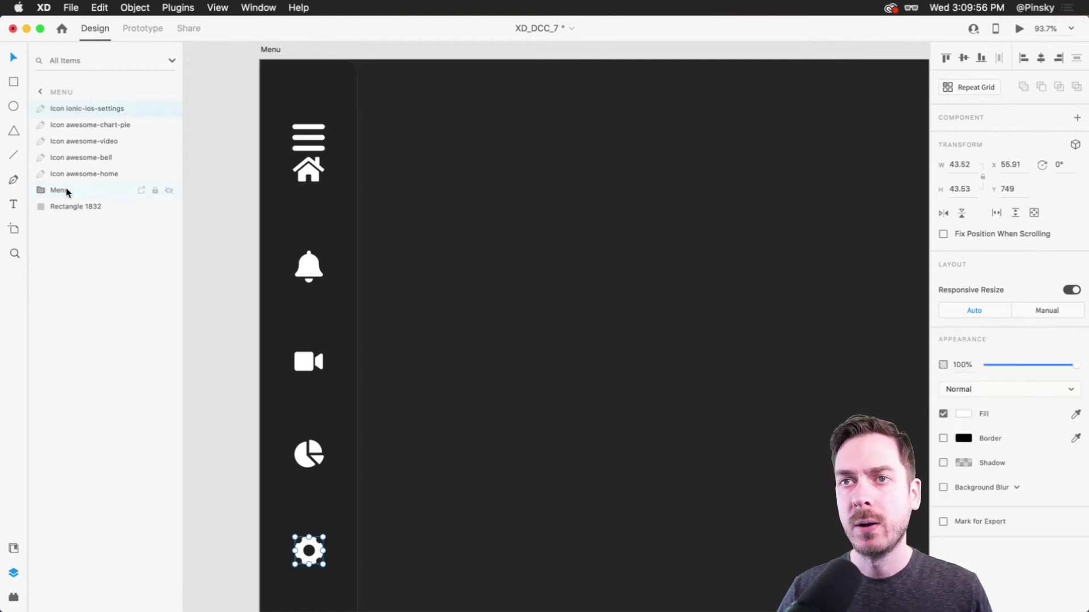
pyautogui.click(1076, 59)
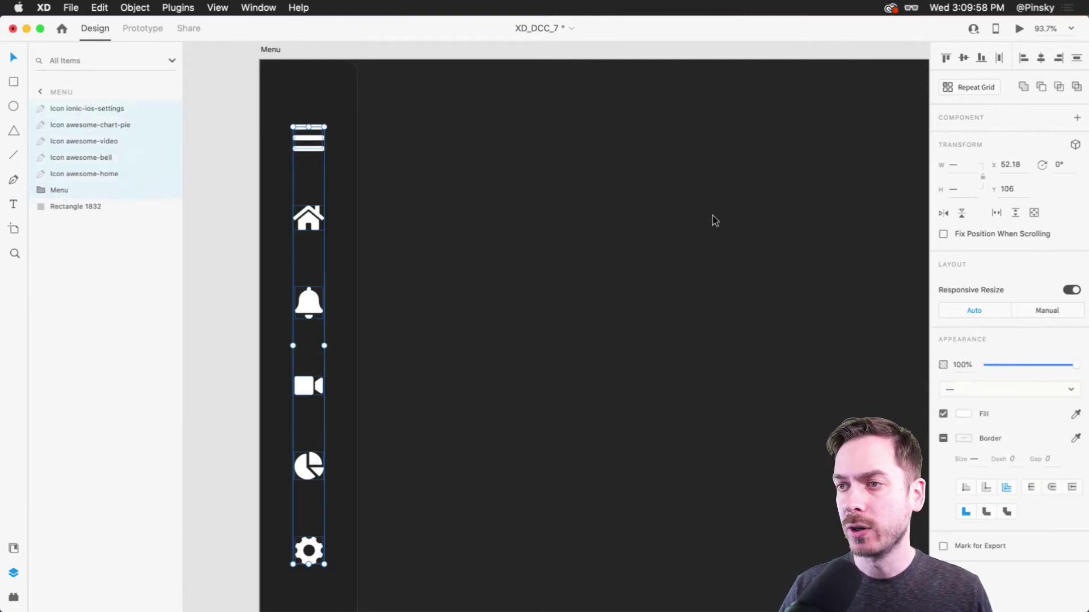
pyautogui.scroll(-3, 648, 270)
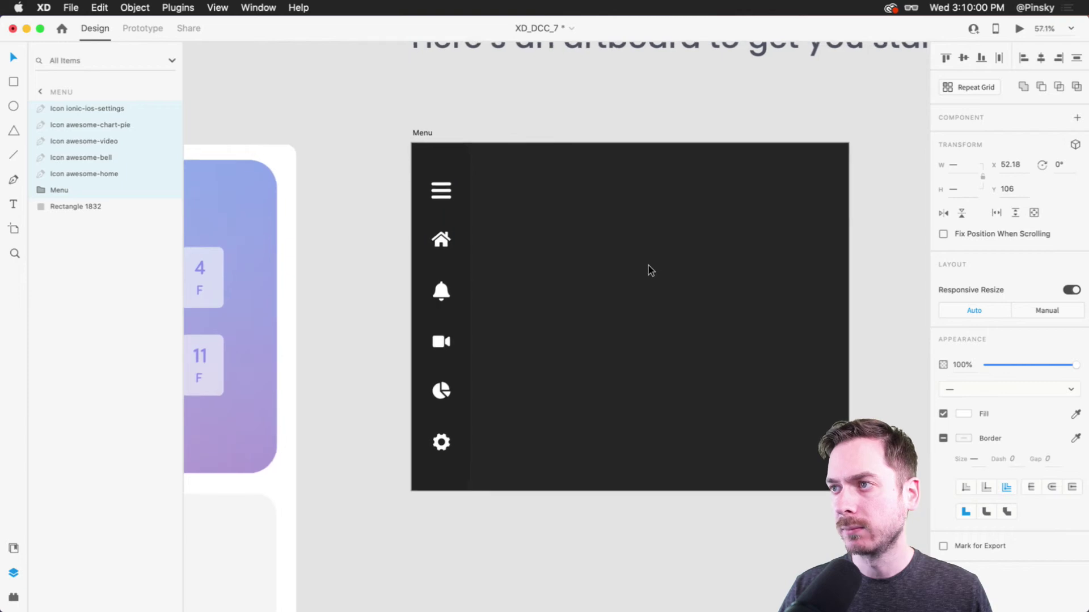
pyautogui.scroll(-5, 648, 266)
pyautogui.scroll(10, 586, 170)
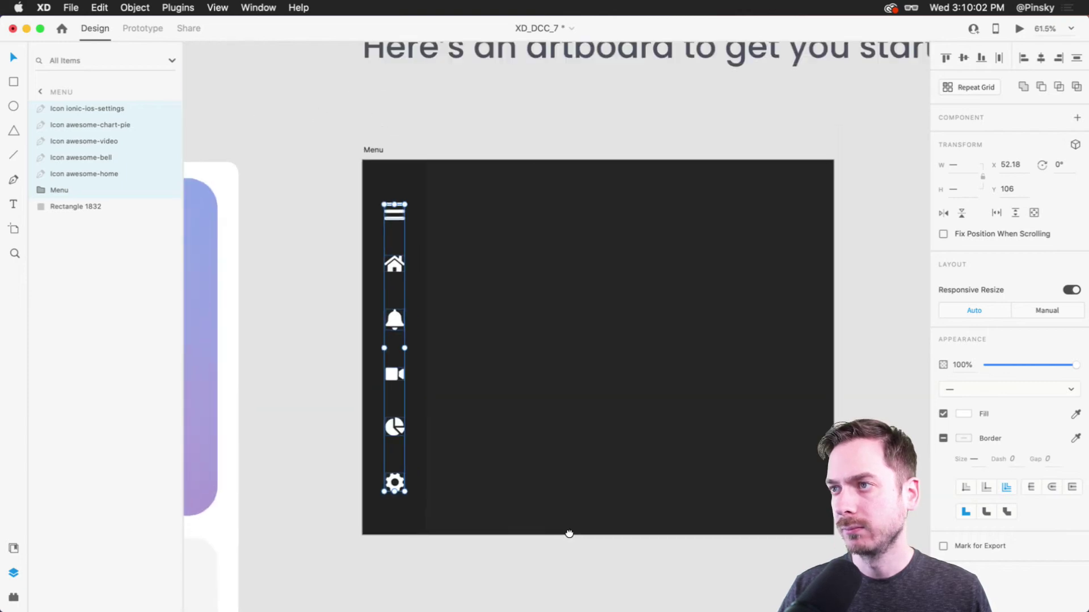
pyautogui.click(331, 361)
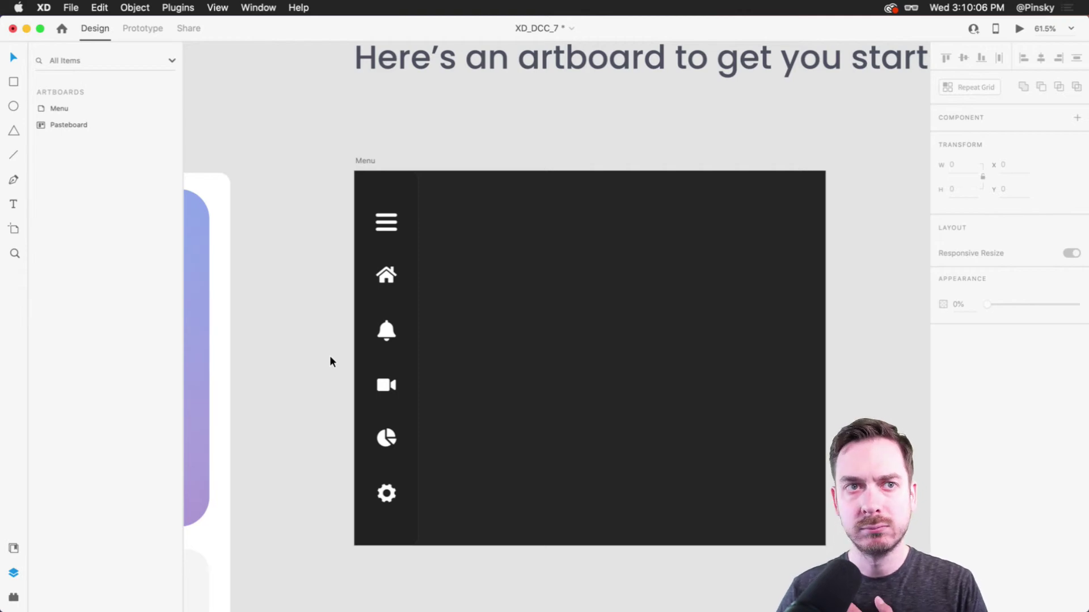
# Step: Draw a vertical line about 68 high along the side panel's left edge beside the home icon
pyautogui.hscroll(2, 331, 360)
pyautogui.scroll(-1, 331, 359)
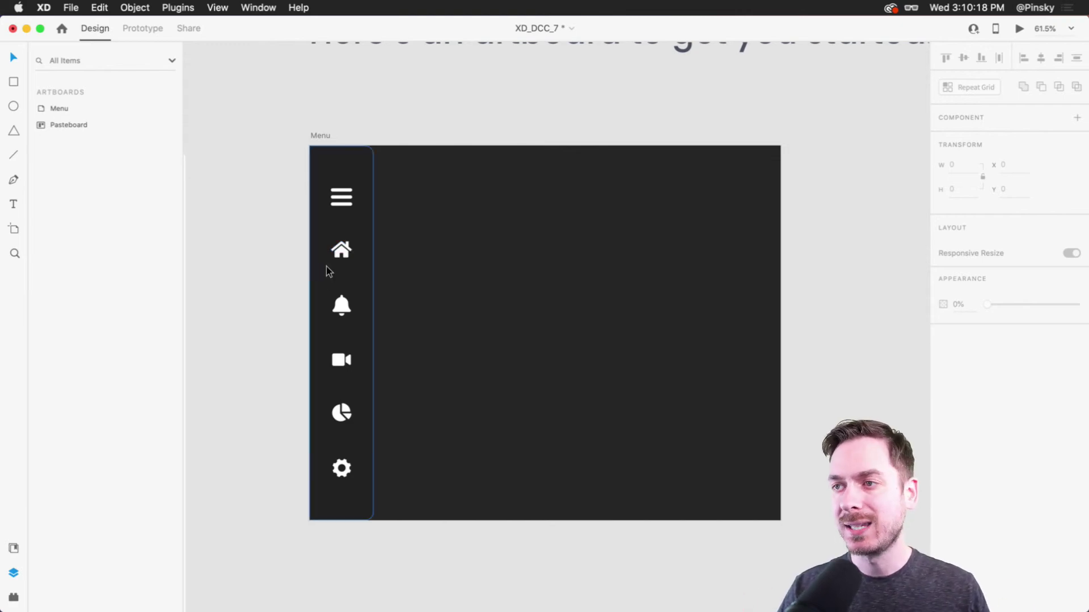
pyautogui.scroll(5, 326, 267)
pyautogui.doubleClick(357, 215)
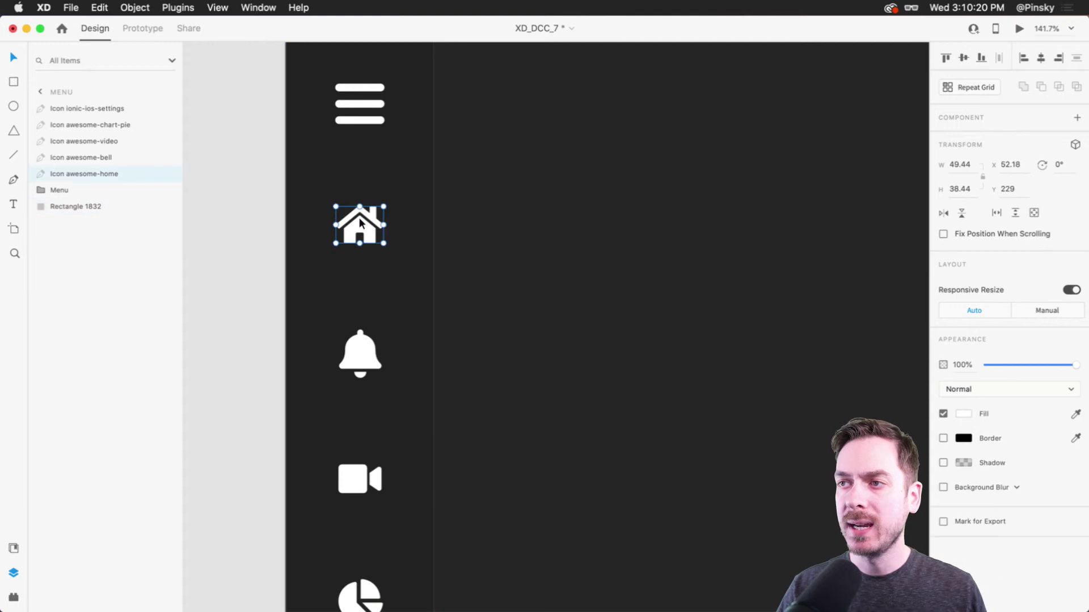
pyautogui.press('l')
pyautogui.moveTo(286, 189); pyautogui.dragTo(286, 253)
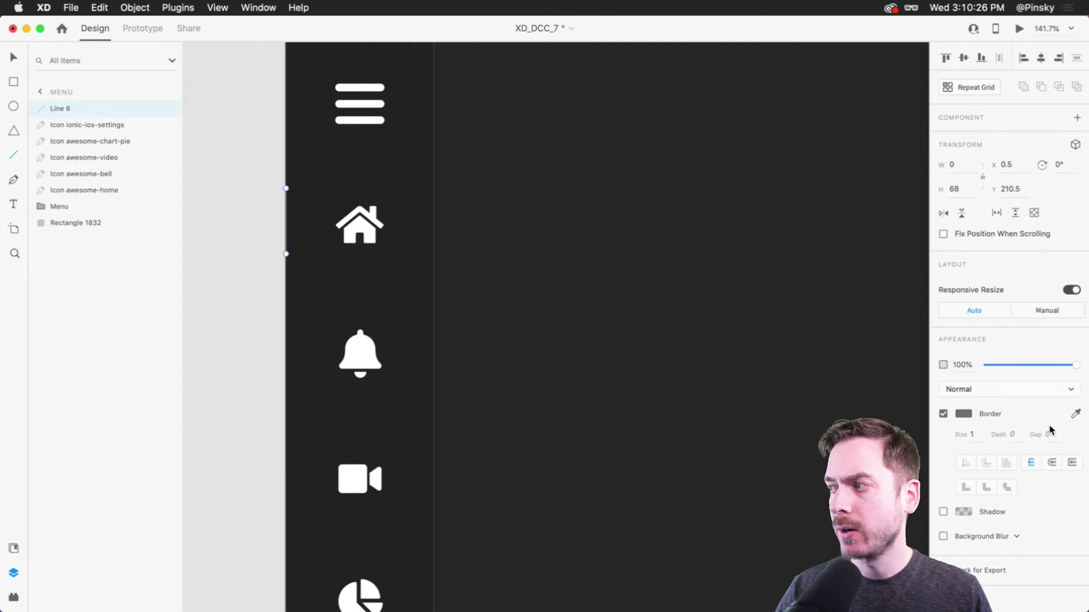
# Step: Give the vertical line a bright pink border colour and a border size of 11
pyautogui.click(971, 414)
pyautogui.moveTo(920, 353); pyautogui.dragTo(903, 339)
pyautogui.click(977, 437)
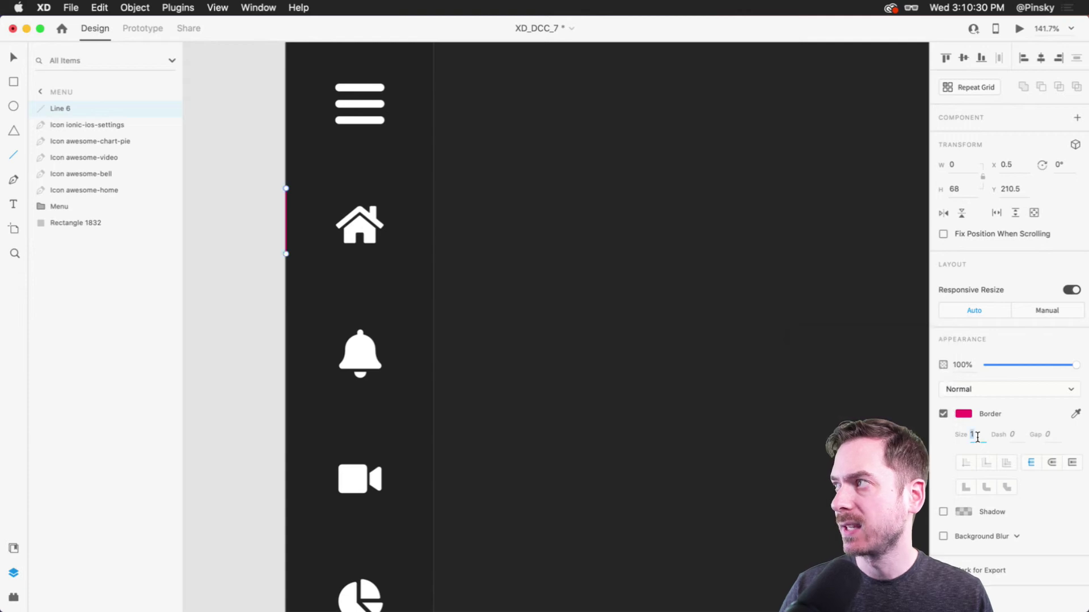
pyautogui.hotkey('shift', 'Up')
pyautogui.press('Return')
# Step: Nudge the pink line to X 2.5 and Y 214.5 beside the home icon
pyautogui.press('Right')
pyautogui.press('Right')
pyautogui.press('Down')
pyautogui.press('Down')
pyautogui.press('Down')
pyautogui.press('Down')
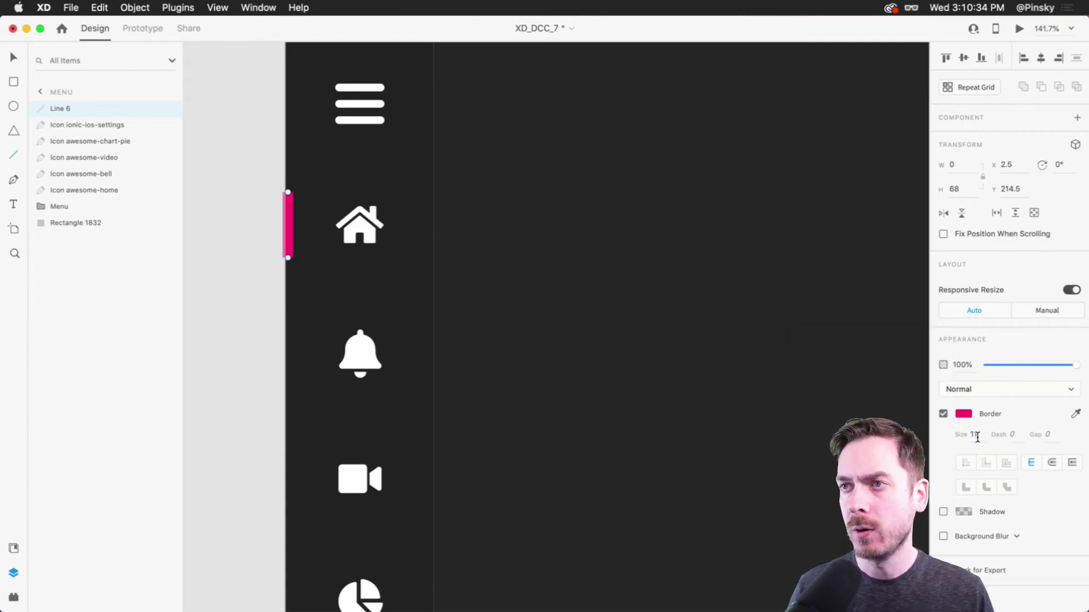
pyautogui.moveTo(312, 364); pyautogui.dragTo(267, 361)
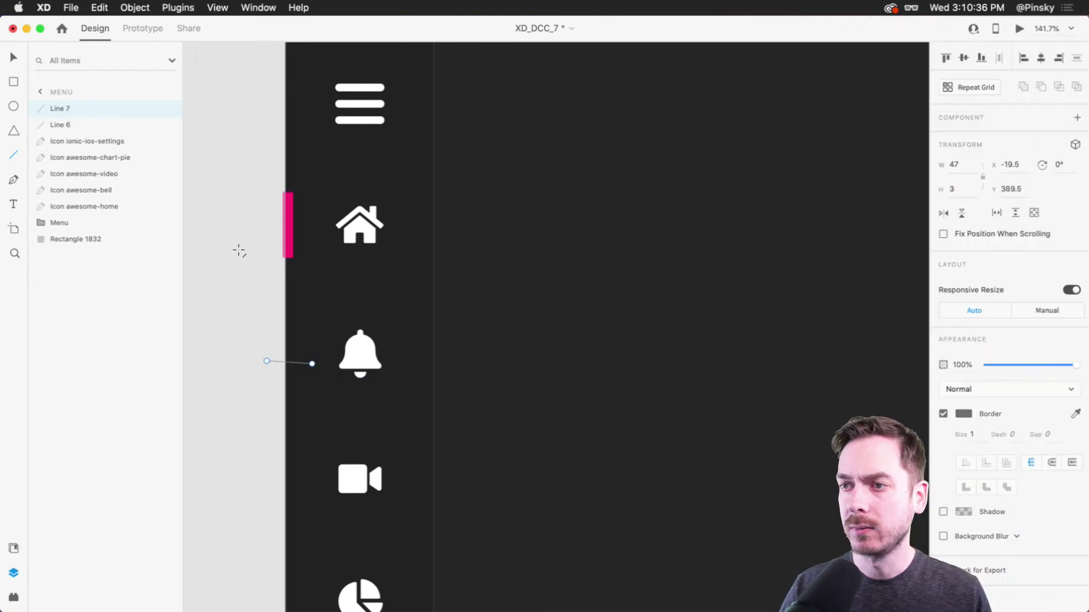
pyautogui.press('Escape')
pyautogui.hotkey('ctrl', 'z')
pyautogui.press('Escape')
# Step: Select the bell, video, pie chart and gear icons and reduce their opacity to 50%
pyautogui.hscroll(5, 376, 225)
pyautogui.moveTo(376, 224); pyautogui.dragTo(501, 231)
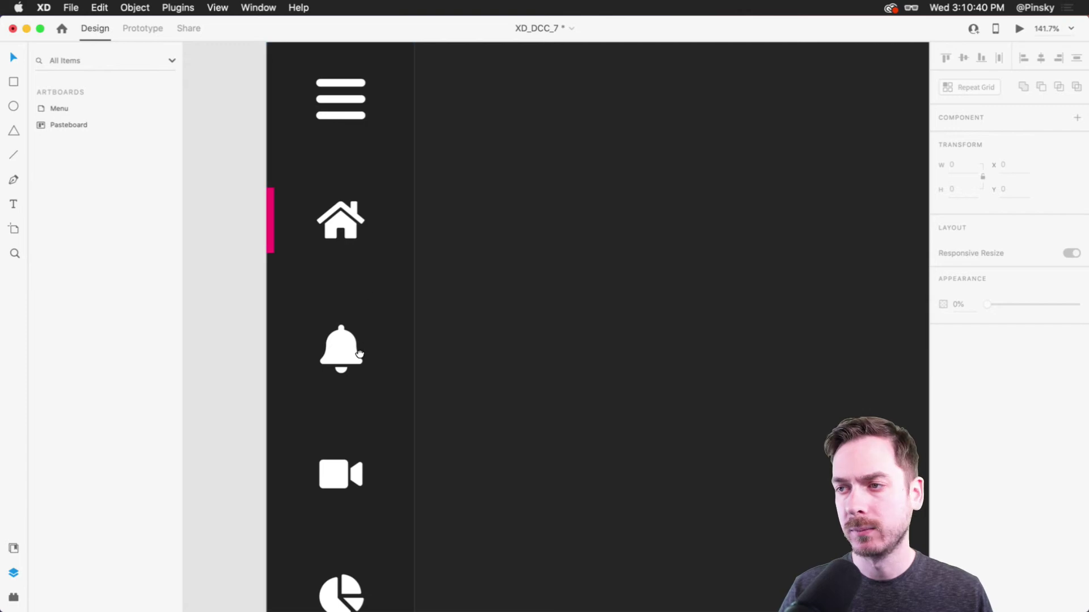
pyautogui.moveTo(359, 353); pyautogui.dragTo(353, 297)
pyautogui.click(338, 291)
pyautogui.keyDown('shift'); pyautogui.click(335, 418); pyautogui.keyUp('shift')
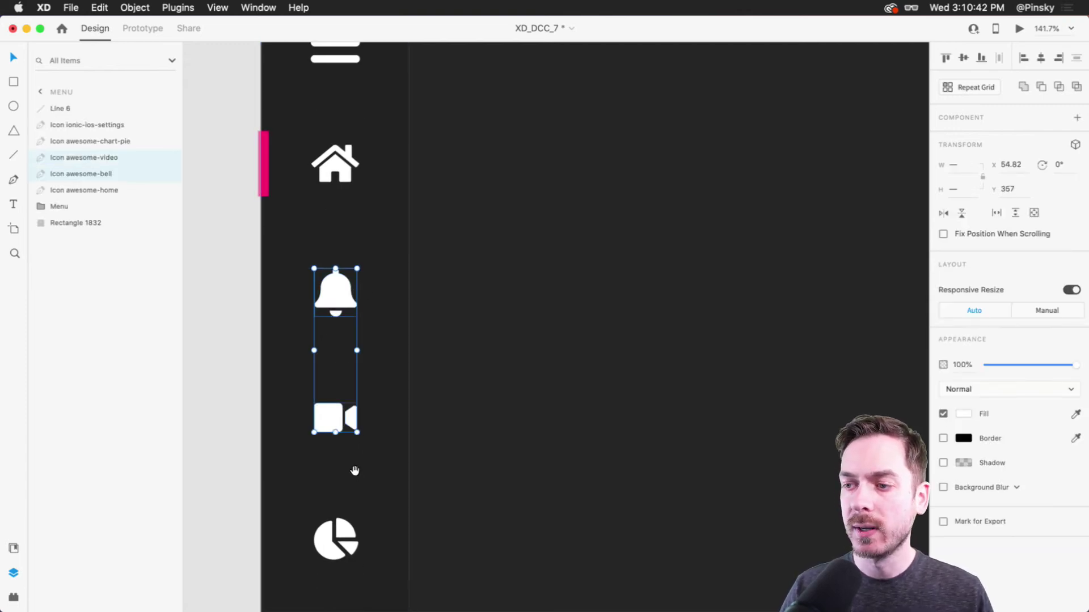
pyautogui.moveTo(354, 470); pyautogui.dragTo(370, 320)
pyautogui.keyDown('shift'); pyautogui.click(351, 390); pyautogui.keyUp('shift')
pyautogui.keyDown('shift'); pyautogui.click(367, 506); pyautogui.keyUp('shift')
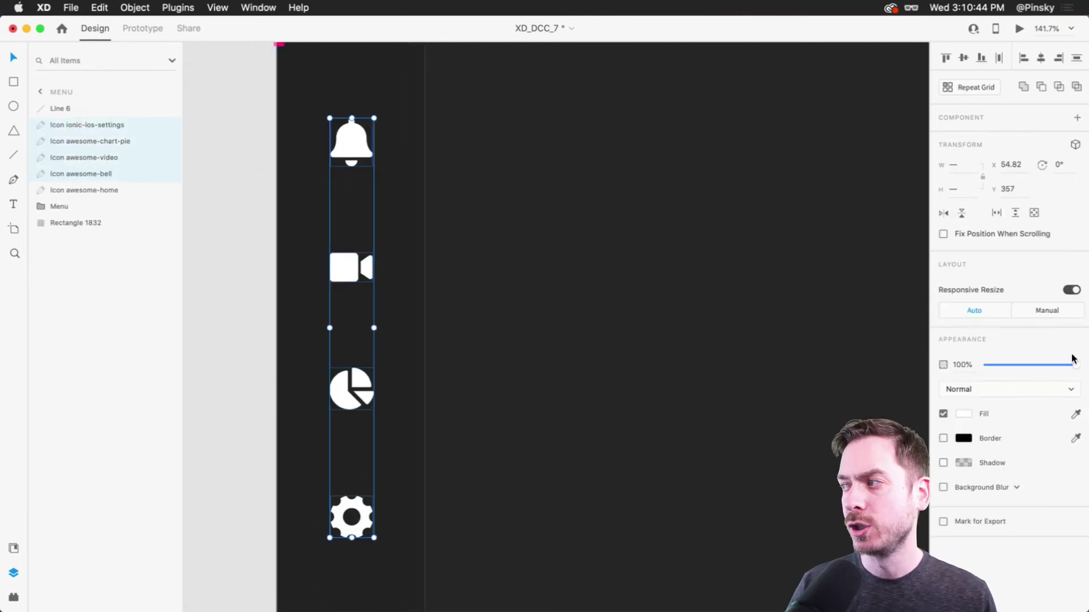
pyautogui.moveTo(1074, 364); pyautogui.dragTo(1030, 360)
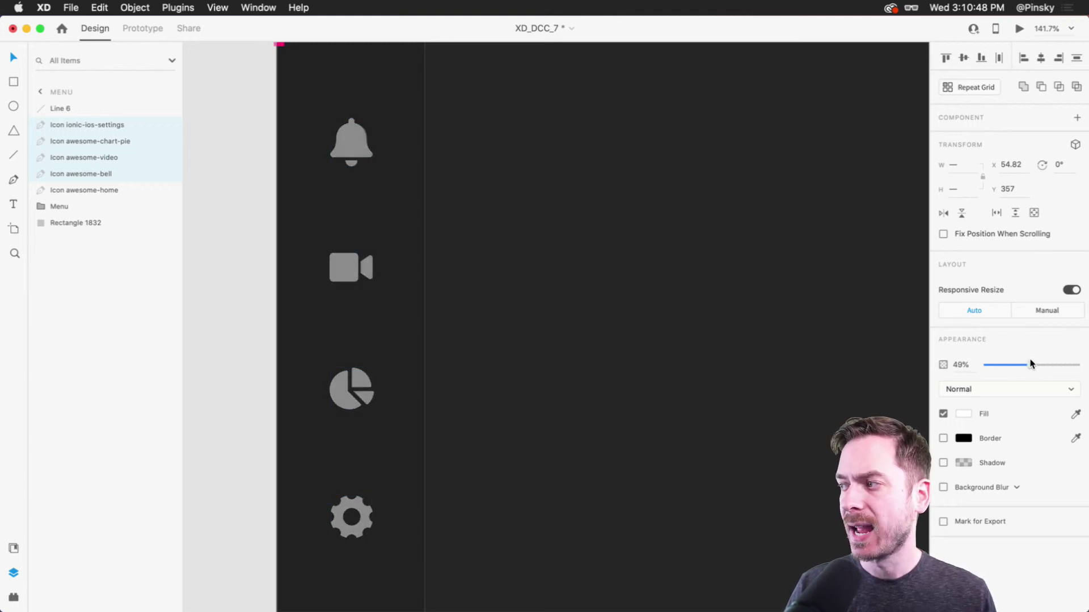
pyautogui.click(996, 365)
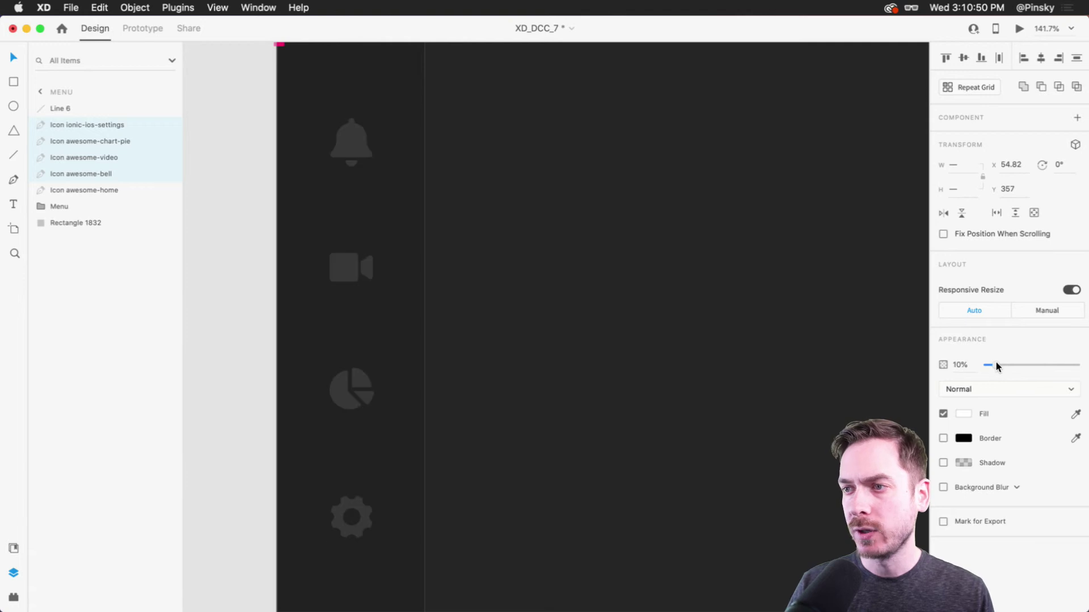
pyautogui.moveTo(997, 366); pyautogui.dragTo(1031, 365)
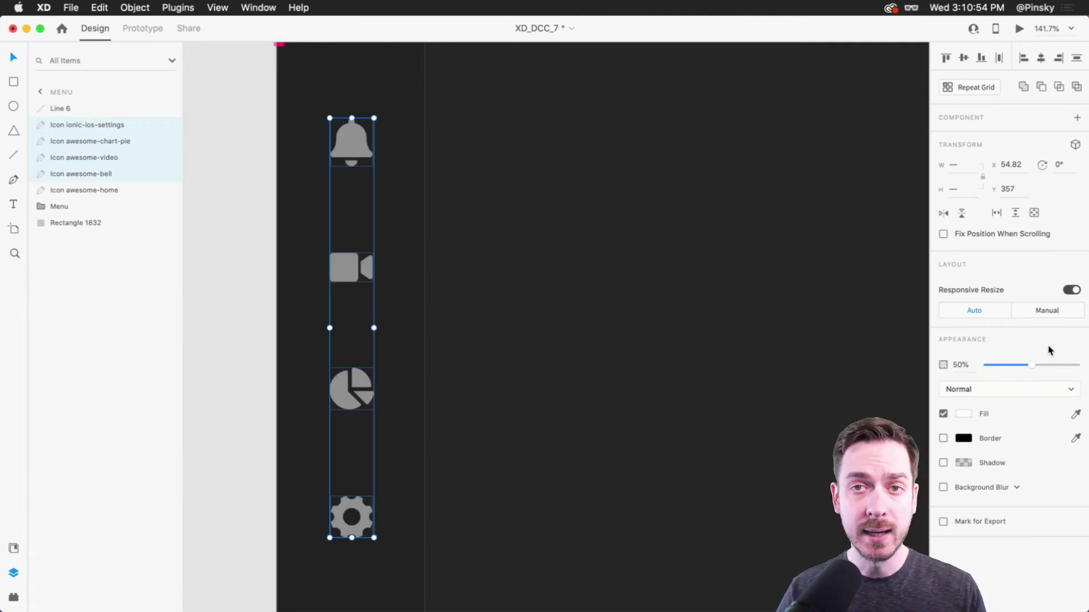
pyautogui.click(525, 211)
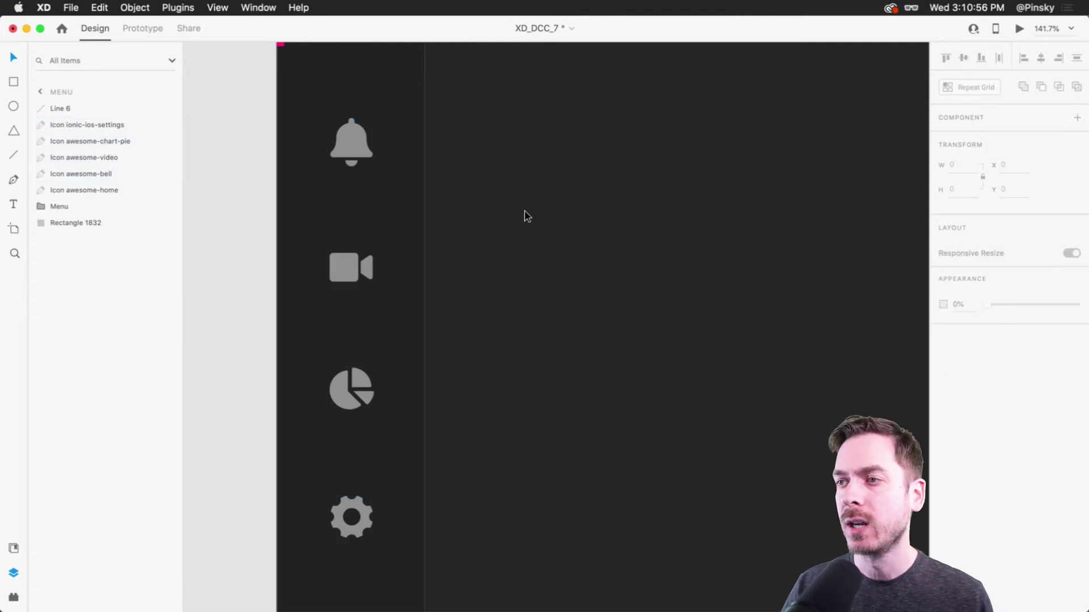
# Step: Add the text label "Home" to the right of the home icon, just outside the side panel
pyautogui.press('super+0')
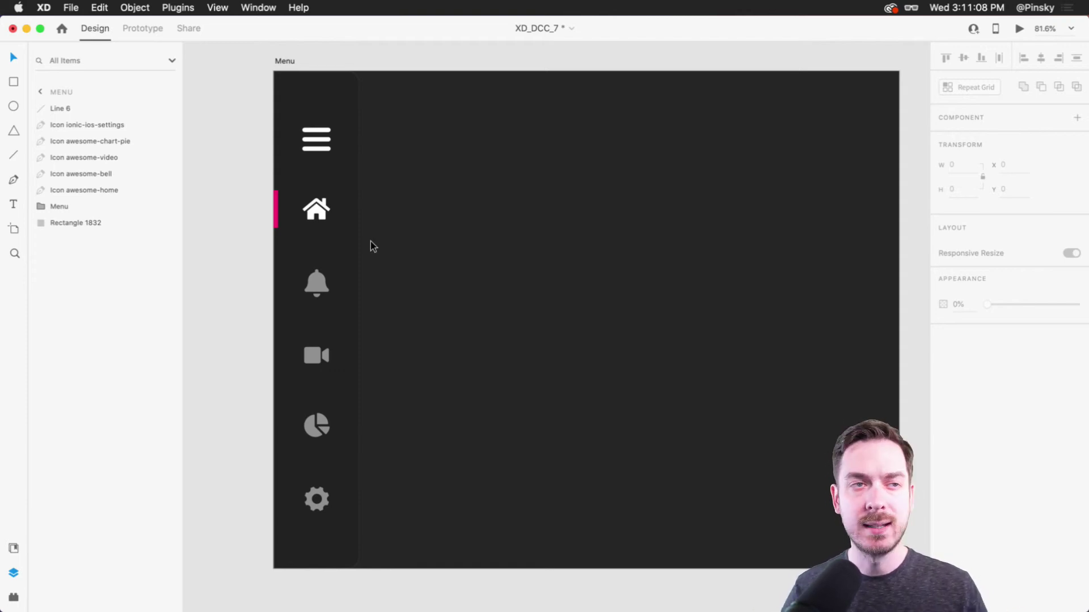
pyautogui.press('t')
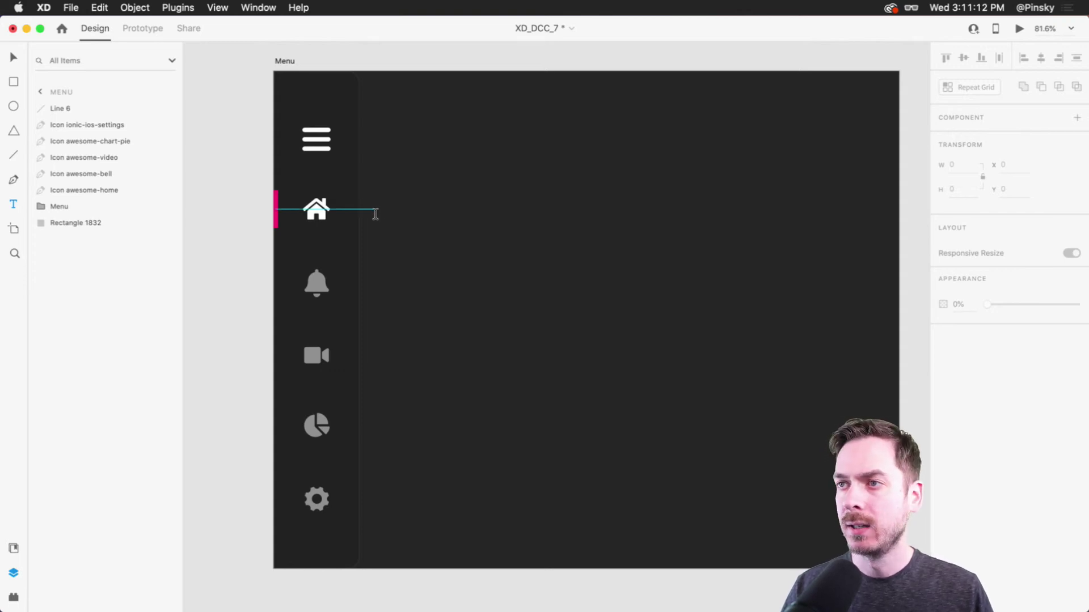
pyautogui.scroll(5, 374, 213)
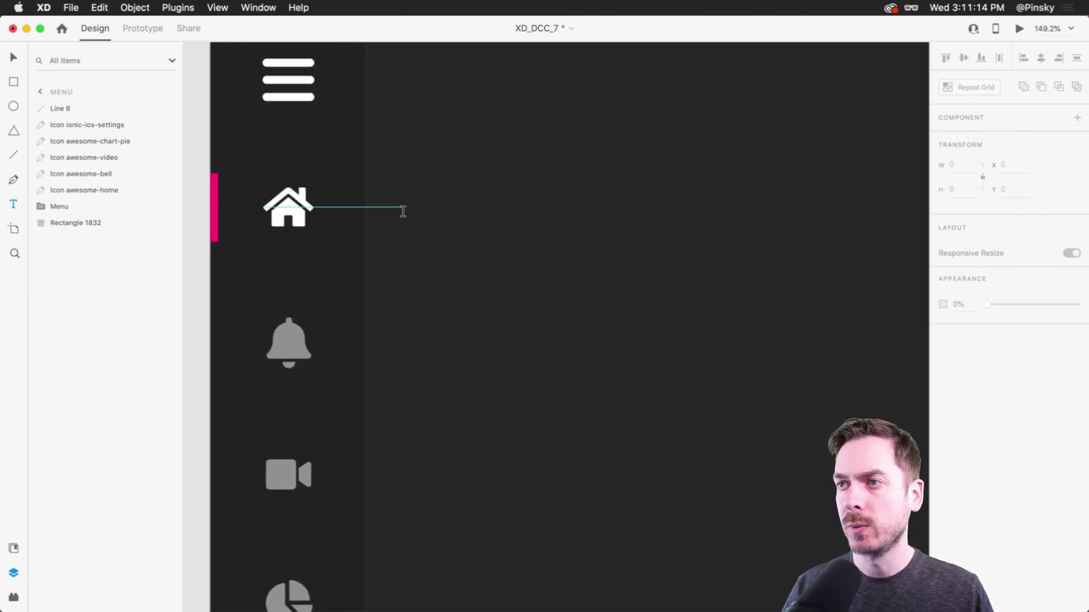
pyautogui.click(403, 212)
pyautogui.write('Home')
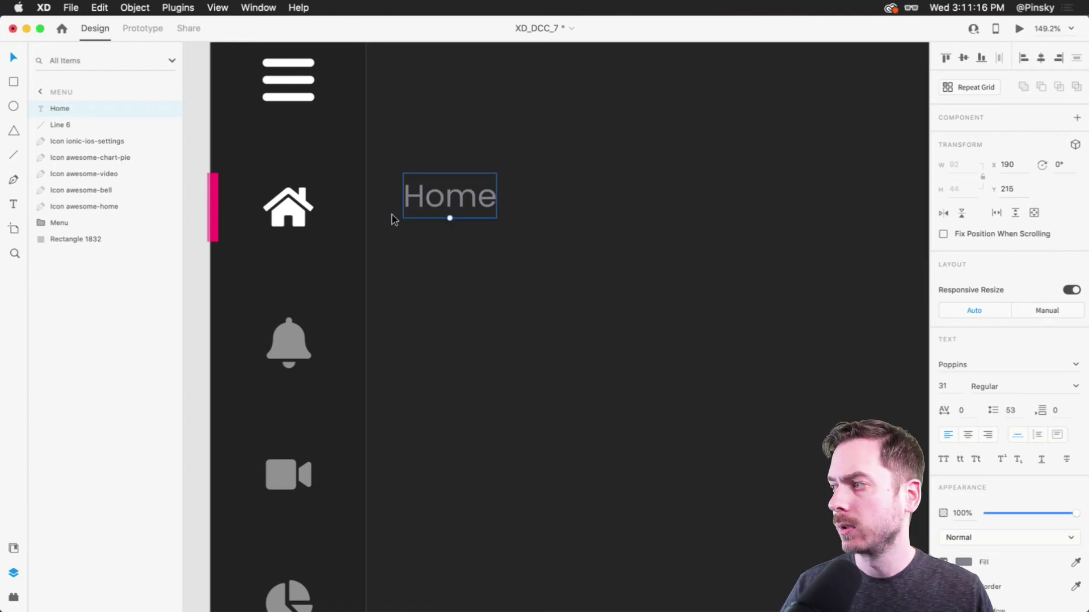
# Step: Set the Home label to SemiBold with a white fill and move it closer to the home icon, level with it
pyautogui.click(1079, 388)
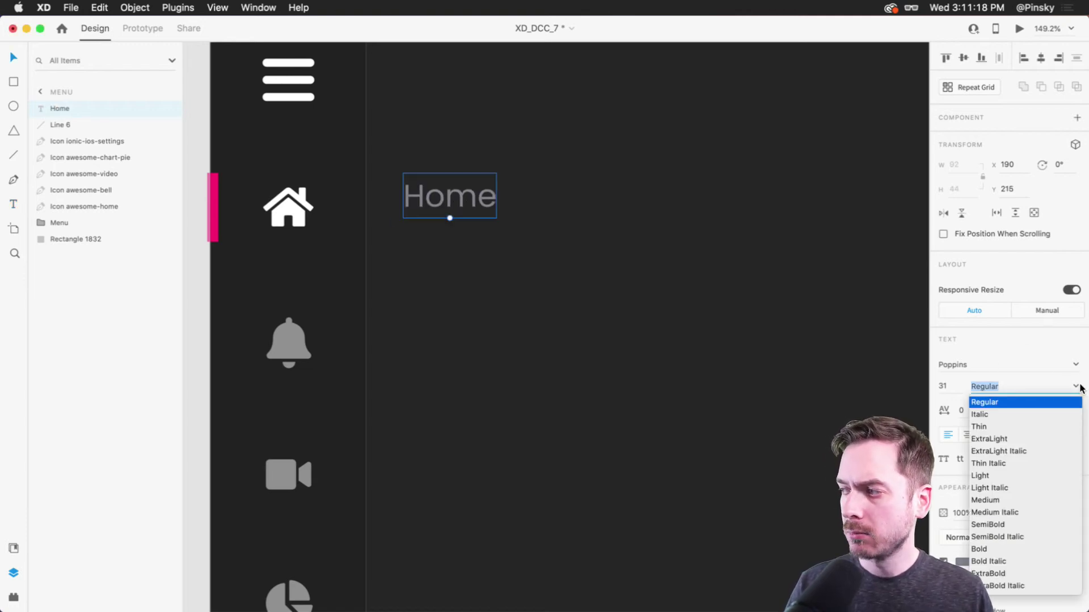
pyautogui.click(992, 525)
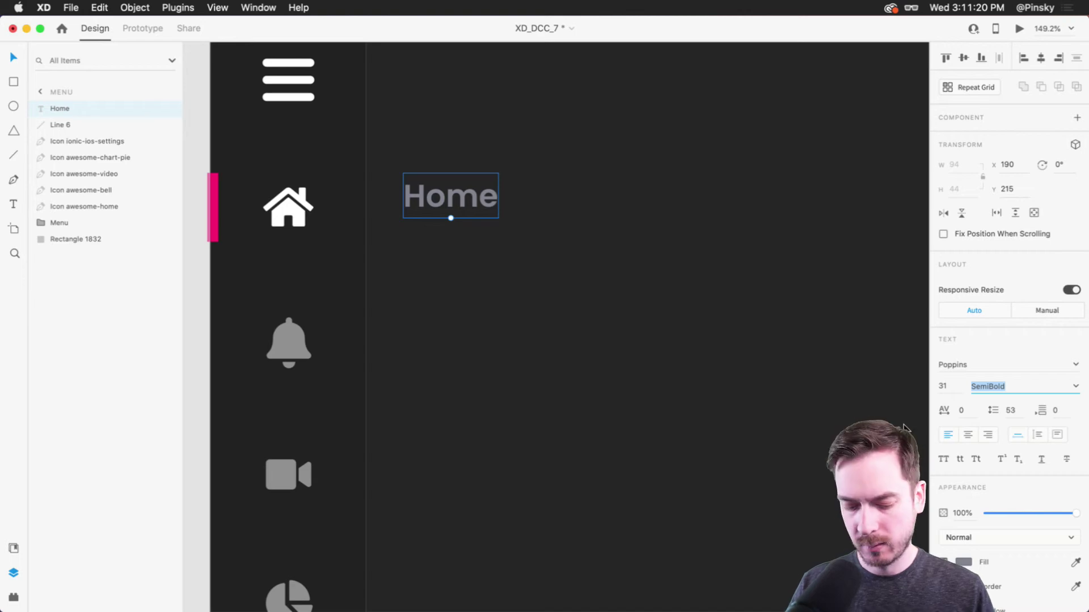
pyautogui.click(964, 562)
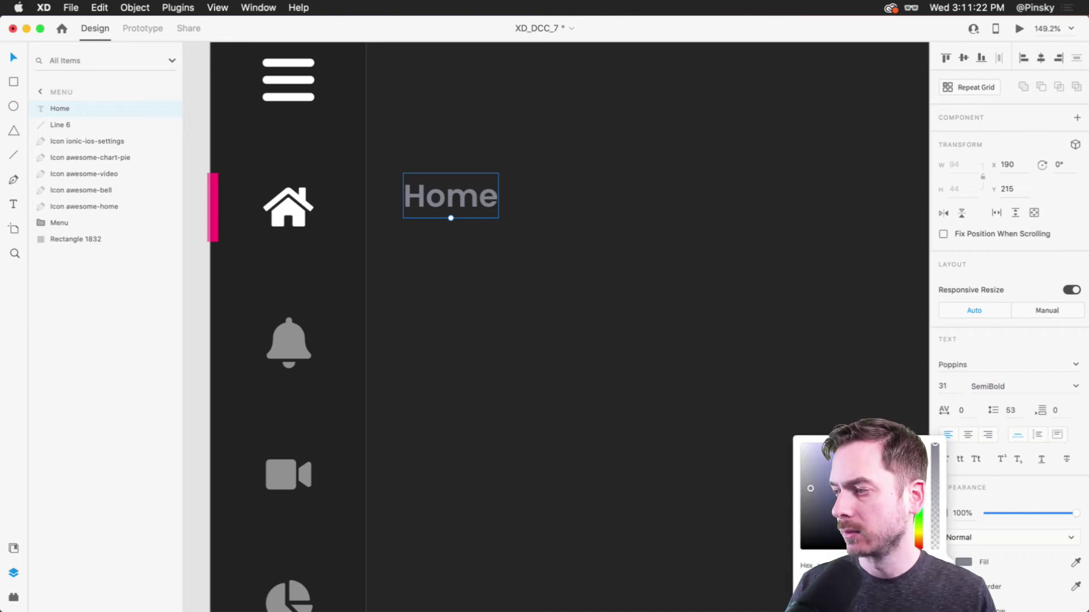
pyautogui.click(440, 258)
# Step: Duplicate the Home label beside the bell icon at X 139, Y 360 and change its text to "Notifications"
pyautogui.moveTo(435, 197); pyautogui.dragTo(382, 343)
pyautogui.doubleClick(380, 348)
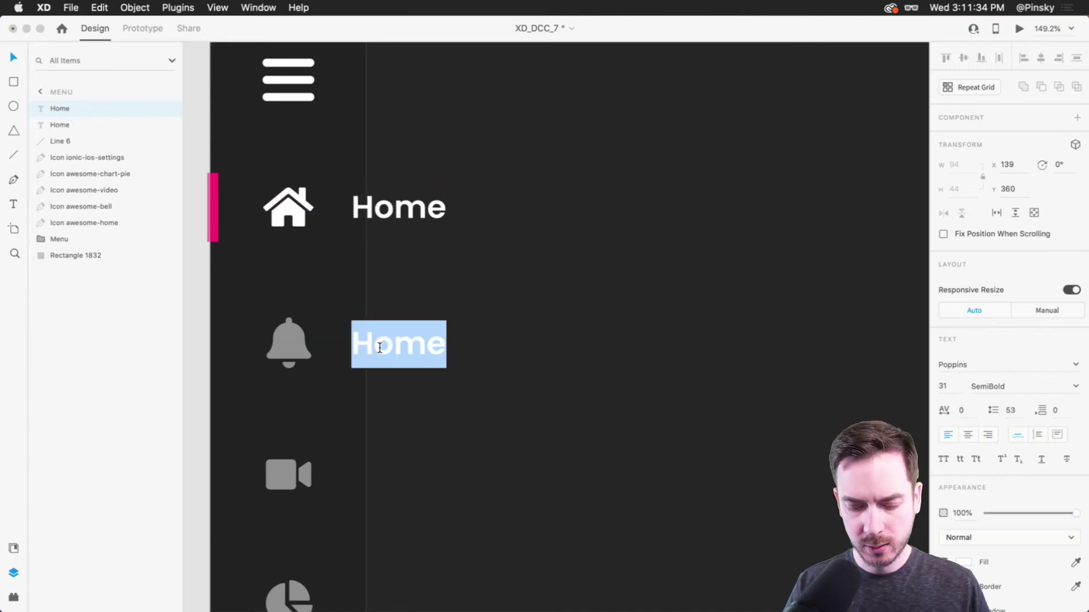
pyautogui.write('Notifications')
pyautogui.press('Escape')
# Step: Duplicate the Notifications label beside the video icon at X 139, Y 490 and change its text to "Videos"
pyautogui.moveTo(382, 344); pyautogui.dragTo(412, 466)
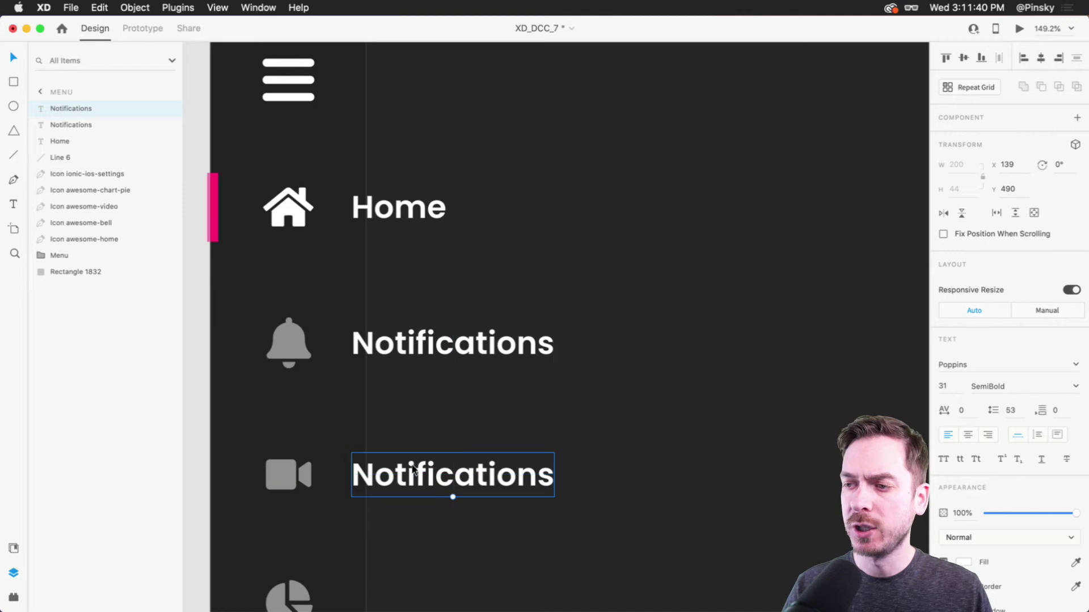
pyautogui.doubleClick(412, 475)
pyautogui.write('Videos')
pyautogui.press('Escape')
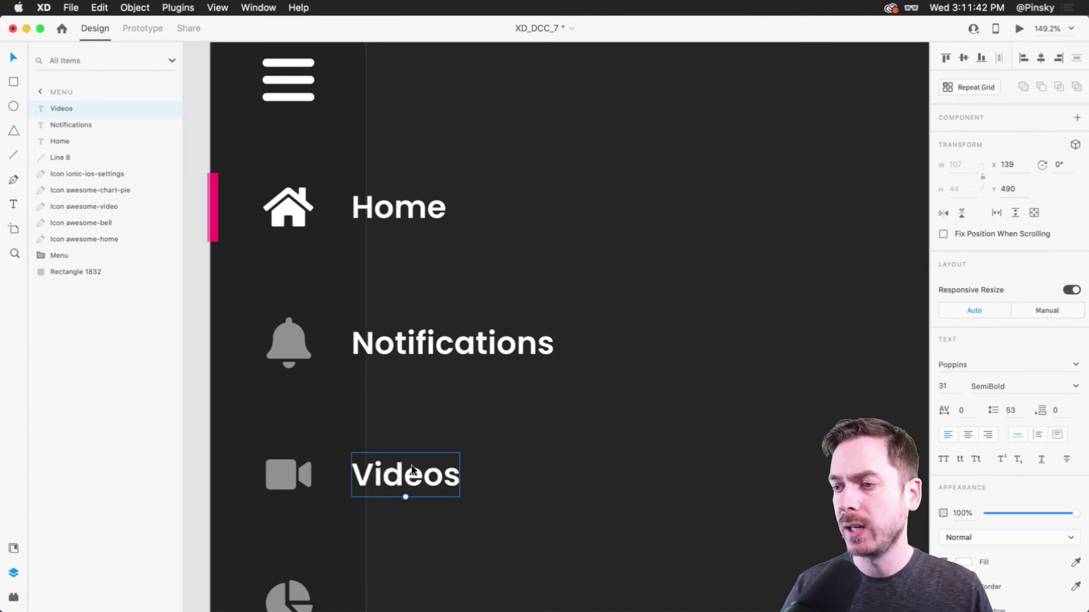
# Step: Duplicate the Videos label beside the pie chart icon at X 139, Y 615 and change its text to "Analytics"
pyautogui.moveTo(568, 396); pyautogui.dragTo(537, 153)
pyautogui.moveTo(362, 234); pyautogui.dragTo(361, 361)
pyautogui.doubleClick(360, 369)
pyautogui.write('Analytics')
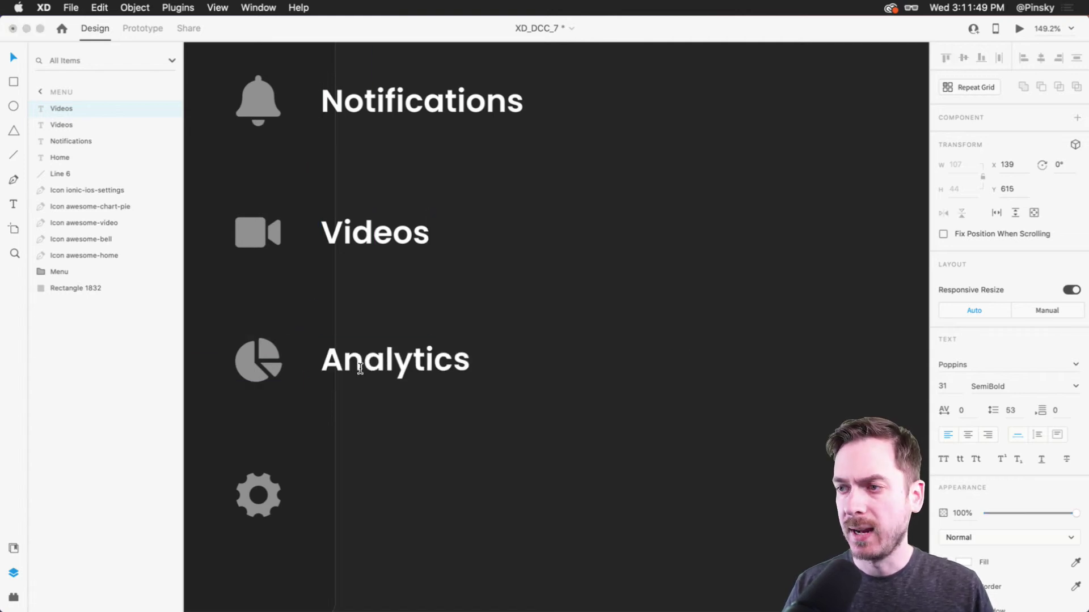
pyautogui.press('Escape')
# Step: Duplicate the Analytics label beside the gear icon at X 139, Y 745 and change its text to "Settings"
pyautogui.moveTo(361, 363); pyautogui.dragTo(342, 483)
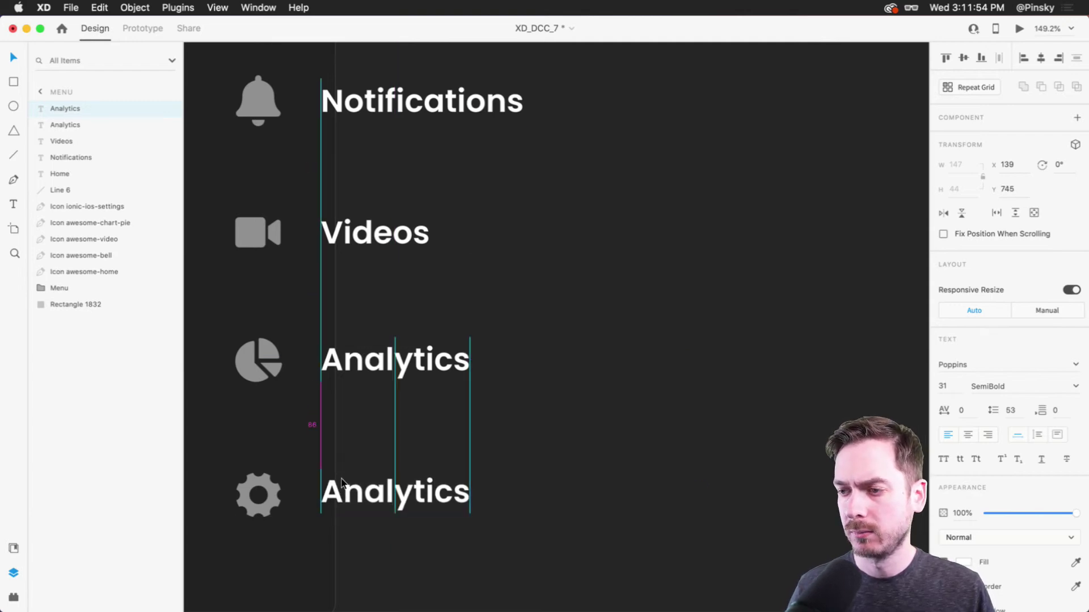
pyautogui.doubleClick(348, 485)
pyautogui.write('Settings')
pyautogui.press('Escape')
# Step: Move all five text labels together horizontally to X 203, clear of the side panel
pyautogui.scroll(-5, 605, 344)
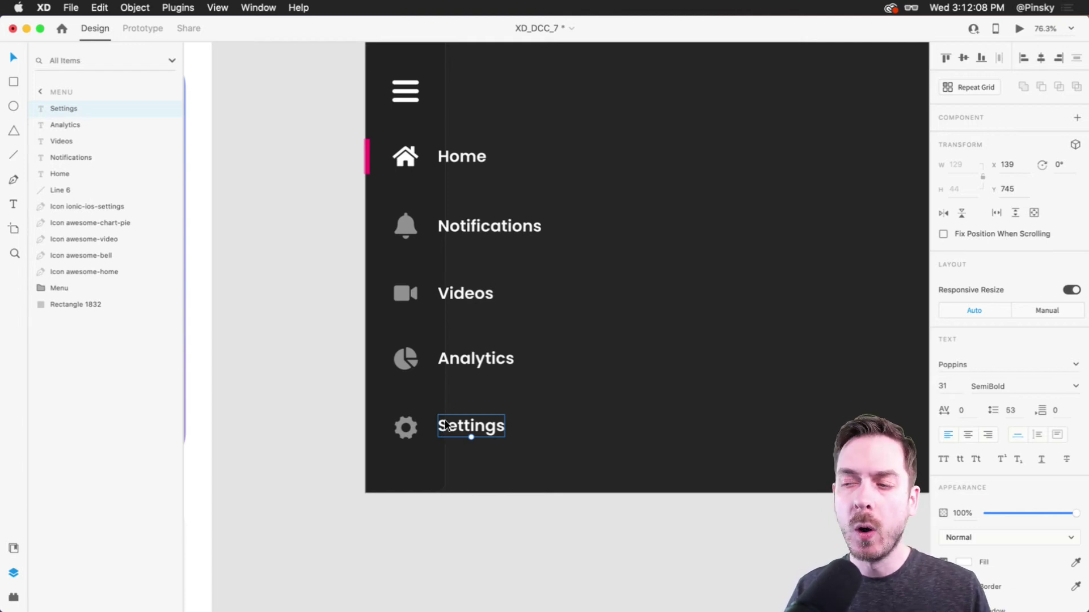
pyautogui.keyDown('shift'); pyautogui.click(477, 359); pyautogui.keyUp('shift')
pyautogui.keyDown('shift'); pyautogui.click(472, 293); pyautogui.keyUp('shift')
pyautogui.keyDown('shift'); pyautogui.click(474, 225); pyautogui.keyUp('shift')
pyautogui.keyDown('shift'); pyautogui.click(479, 157); pyautogui.keyUp('shift')
pyautogui.moveTo(465, 157); pyautogui.dragTo(497, 158)
pyautogui.click(584, 240)
# Step: Stagger the lower labels horizontally, moving Notifications to X 453, Videos farther out, Analytics to X 860 and Settings to X 1056
pyautogui.moveTo(539, 227); pyautogui.dragTo(667, 227)
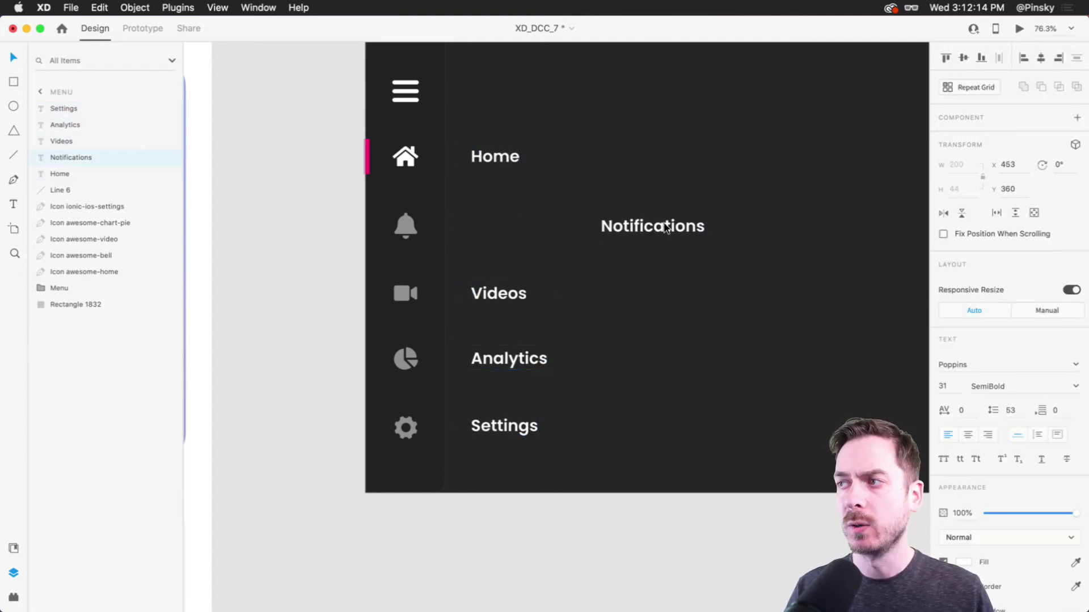
pyautogui.moveTo(499, 293); pyautogui.dragTo(757, 293)
pyautogui.hscroll(5, 656, 323)
pyautogui.moveTo(391, 346); pyautogui.dragTo(743, 352)
pyautogui.moveTo(360, 416); pyautogui.dragTo(802, 429)
pyautogui.hscroll(-5, 614, 369)
pyautogui.scroll(2, 615, 370)
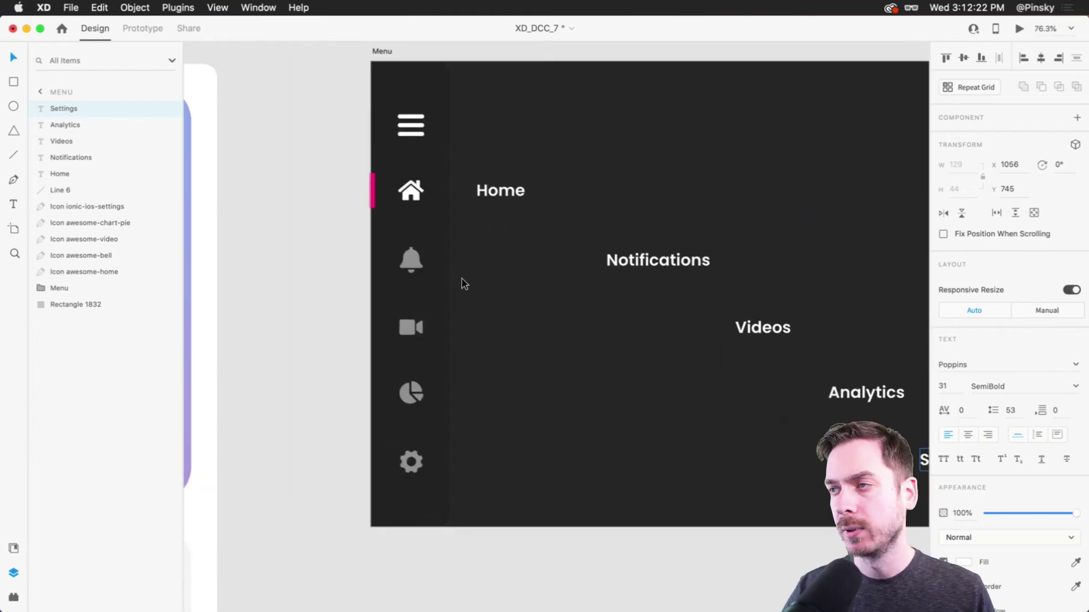
# Step: Rename the side panel's background rectangle layer as "Container"
pyautogui.click(413, 493)
pyautogui.doubleClick(70, 305)
pyautogui.write('C')
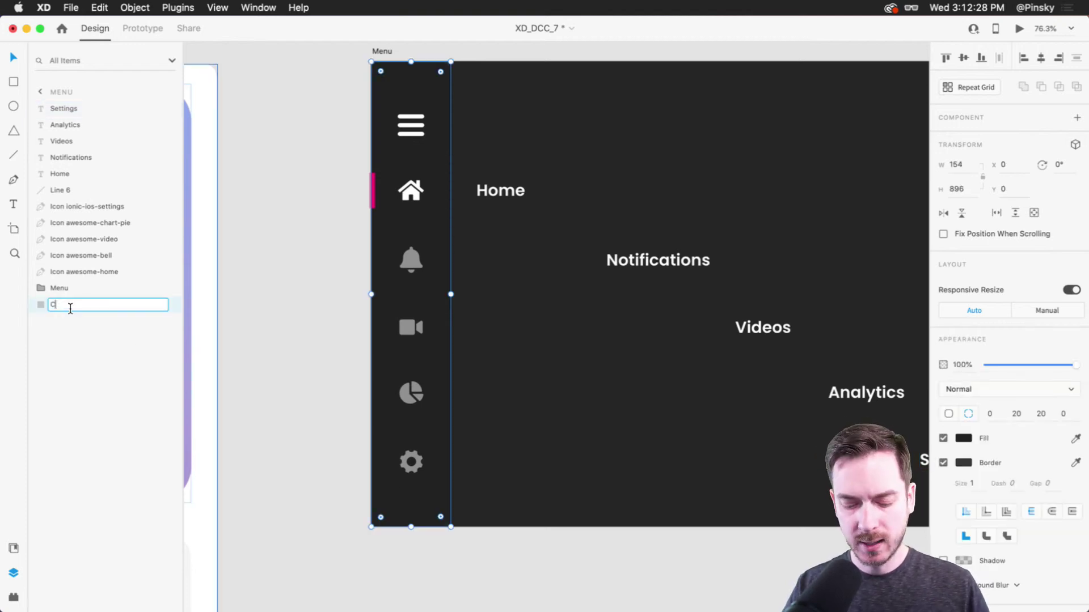
pyautogui.write('ontainer')
pyautogui.press('Return')
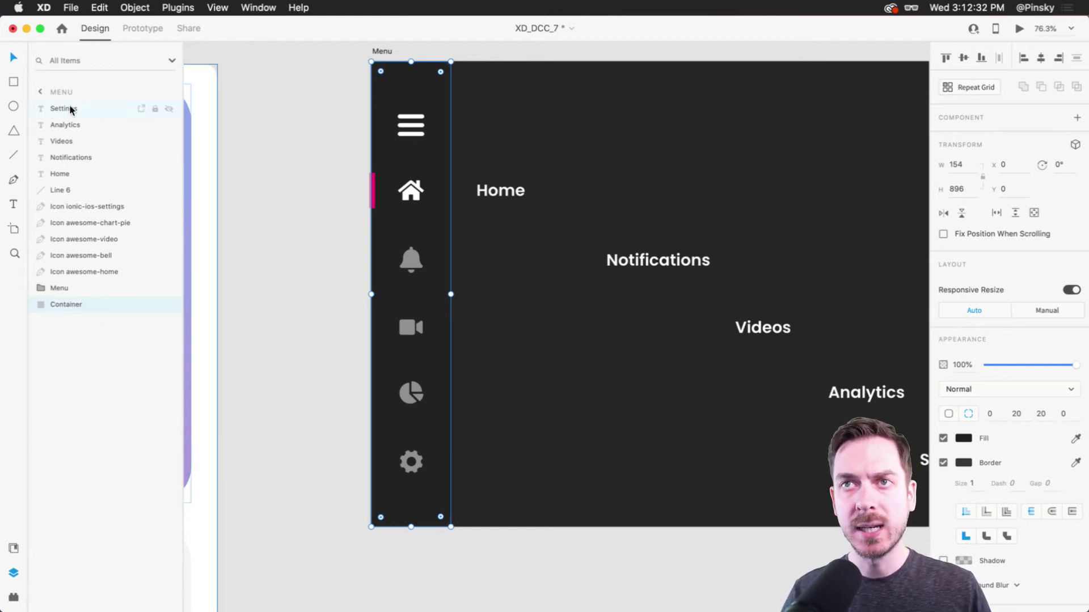
# Step: Duplicate the Container rectangle to the front and use it to mask all of the menu's layers with its shape
pyautogui.press('super+shift+bracketright')
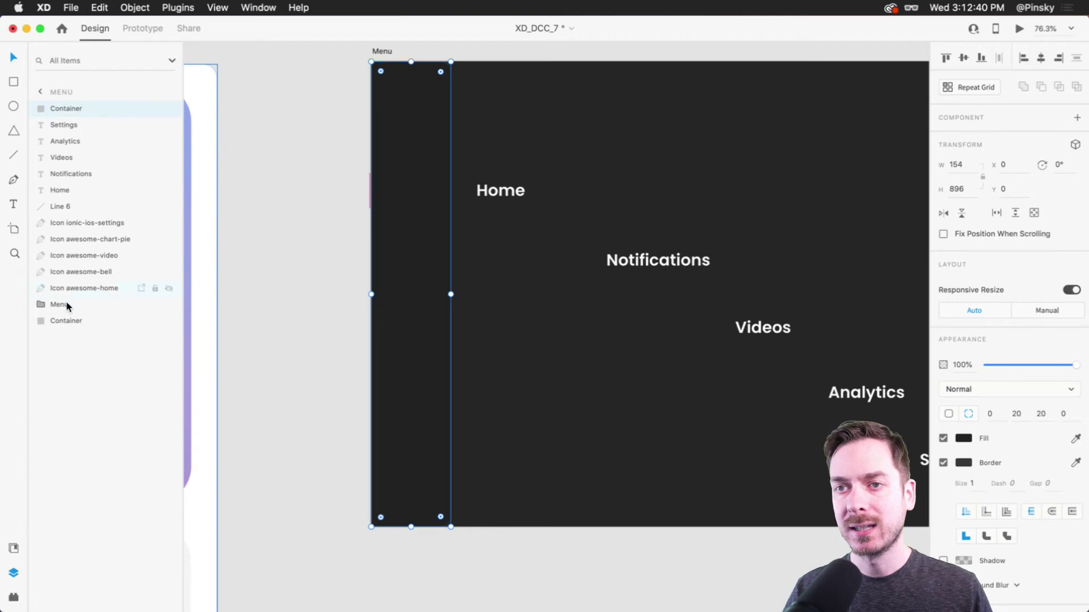
pyautogui.keyDown('shift'); pyautogui.click(90, 322); pyautogui.keyUp('shift')
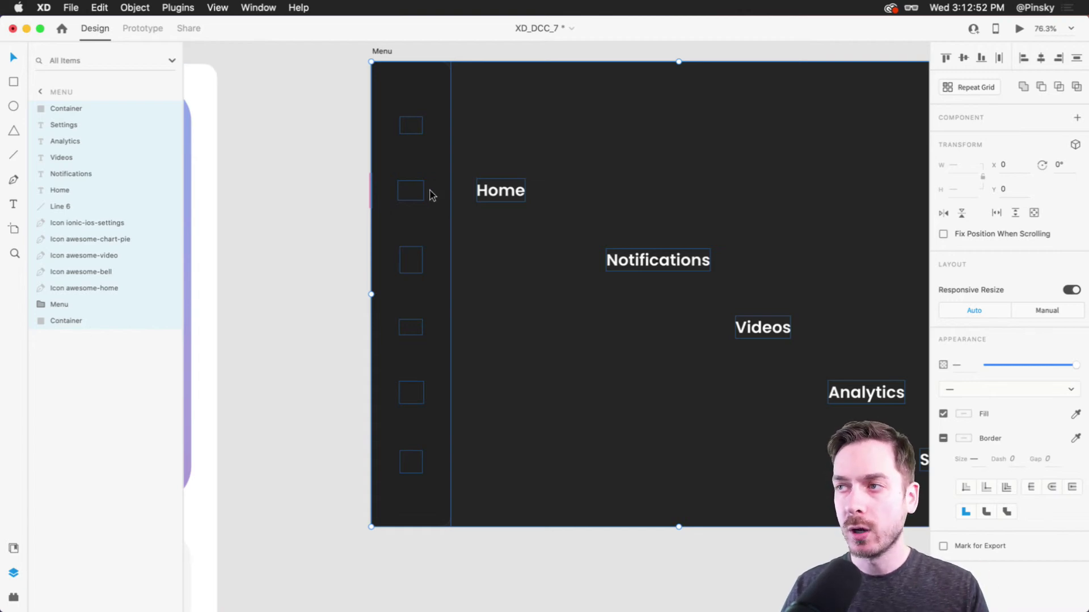
pyautogui.click(135, 7)
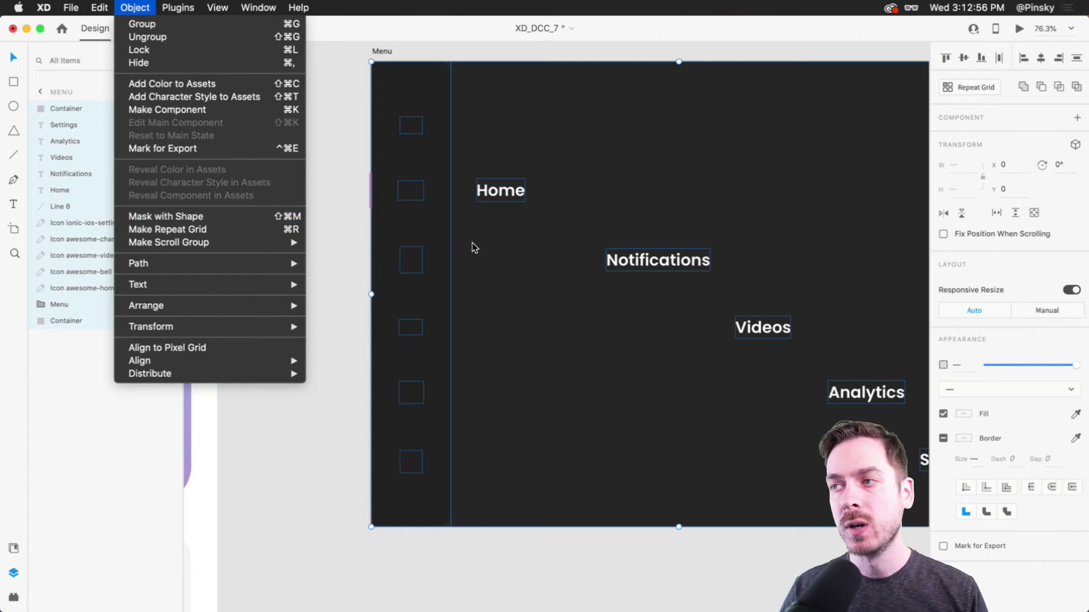
pyautogui.click(206, 216)
pyautogui.click(267, 238)
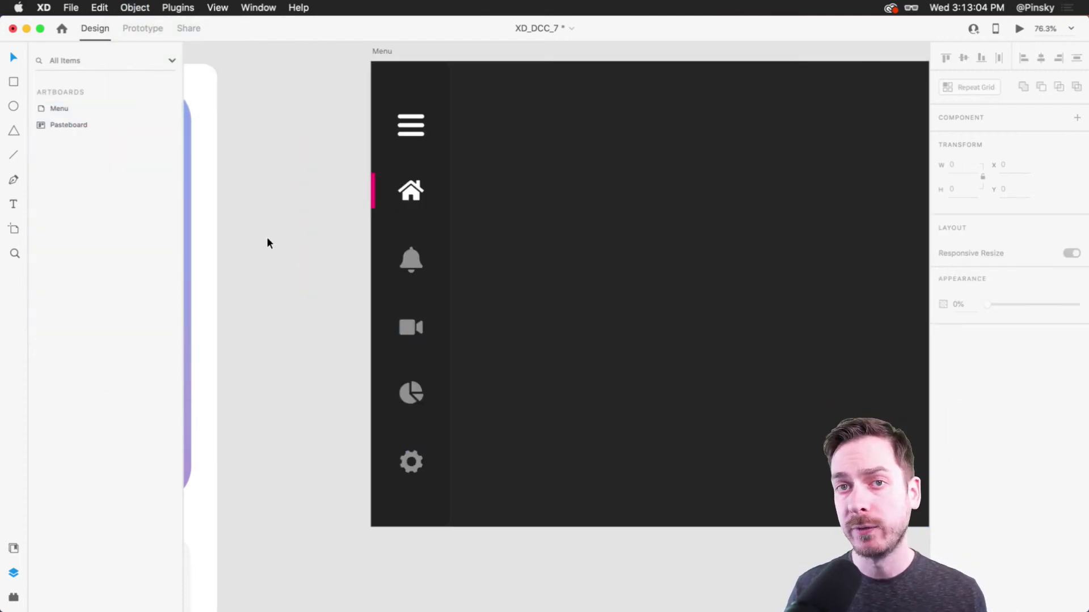
# Step: Look inside the mask group at the staggered text labels hidden outside the container
pyautogui.doubleClick(427, 212)
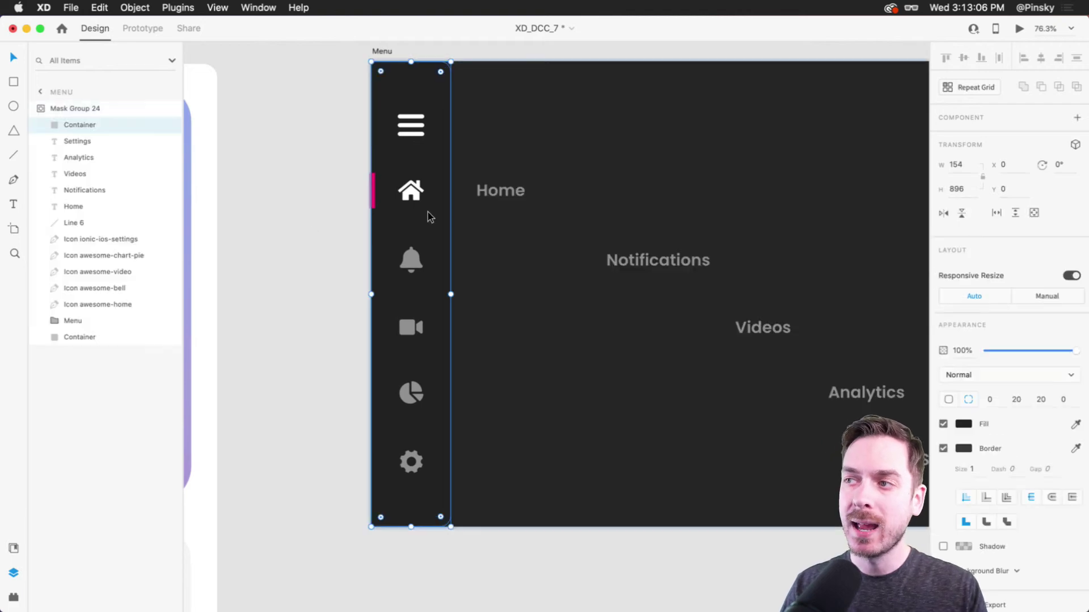
pyautogui.click(491, 196)
pyautogui.click(606, 273)
pyautogui.click(764, 330)
pyautogui.click(880, 391)
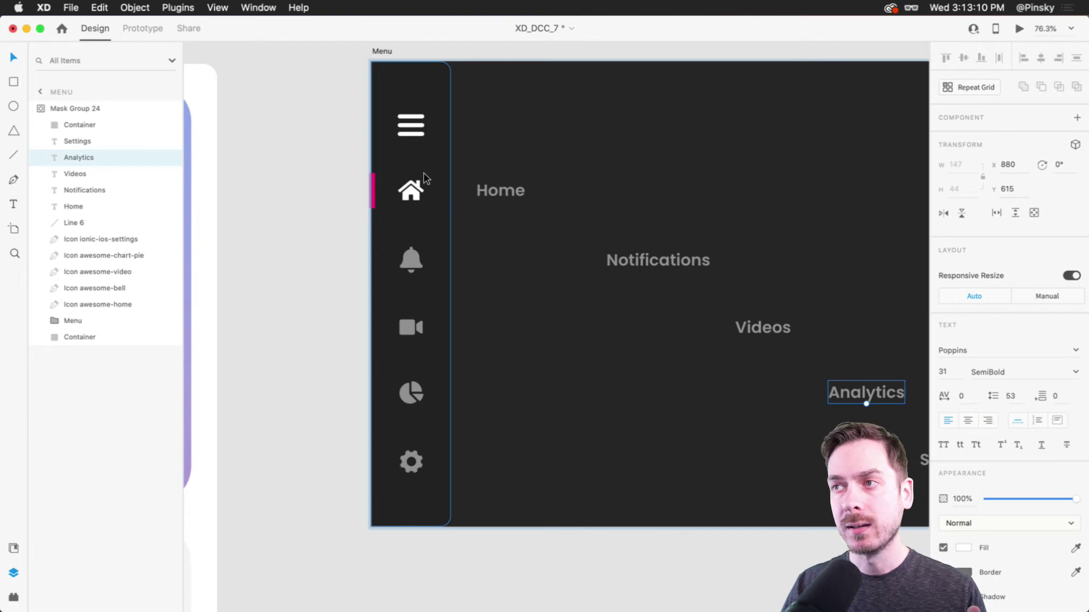
# Step: Rename the mask group as "Menu"
pyautogui.doubleClick(78, 108)
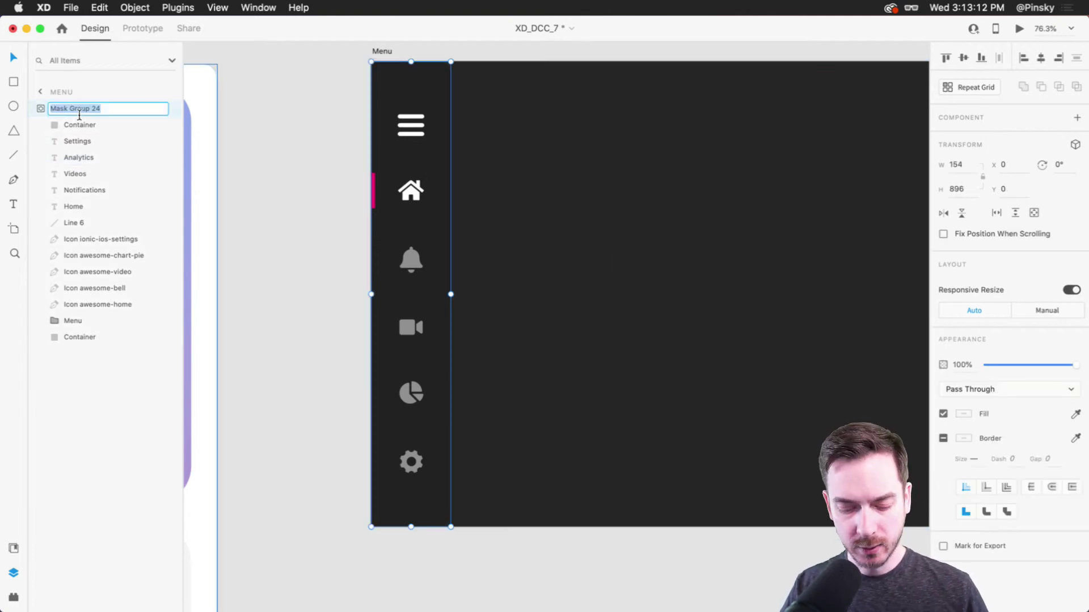
pyautogui.write('Menu')
pyautogui.press('Return')
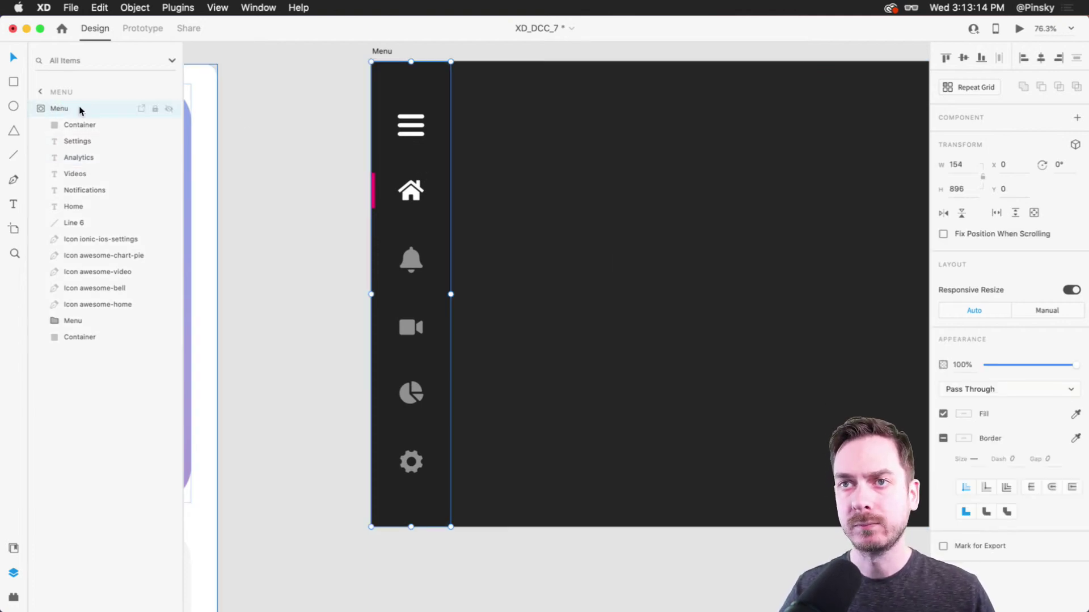
# Step: Group the five icons and the hamburger menu folder inside the mask and name the group "Icons"
pyautogui.click(95, 224)
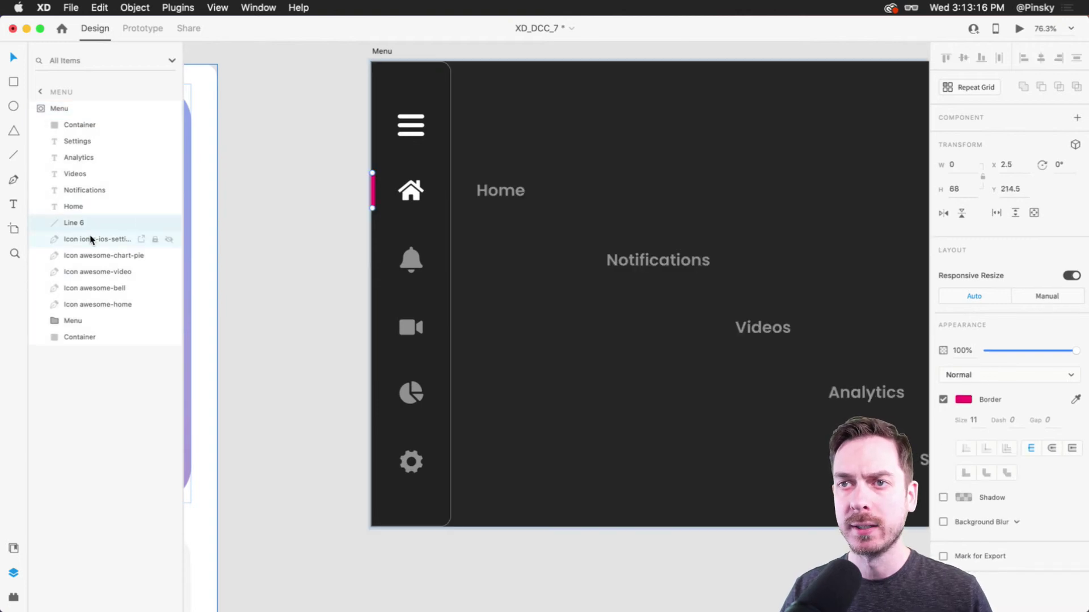
pyautogui.click(88, 239)
pyautogui.keyDown('shift'); pyautogui.click(81, 322); pyautogui.keyUp('shift')
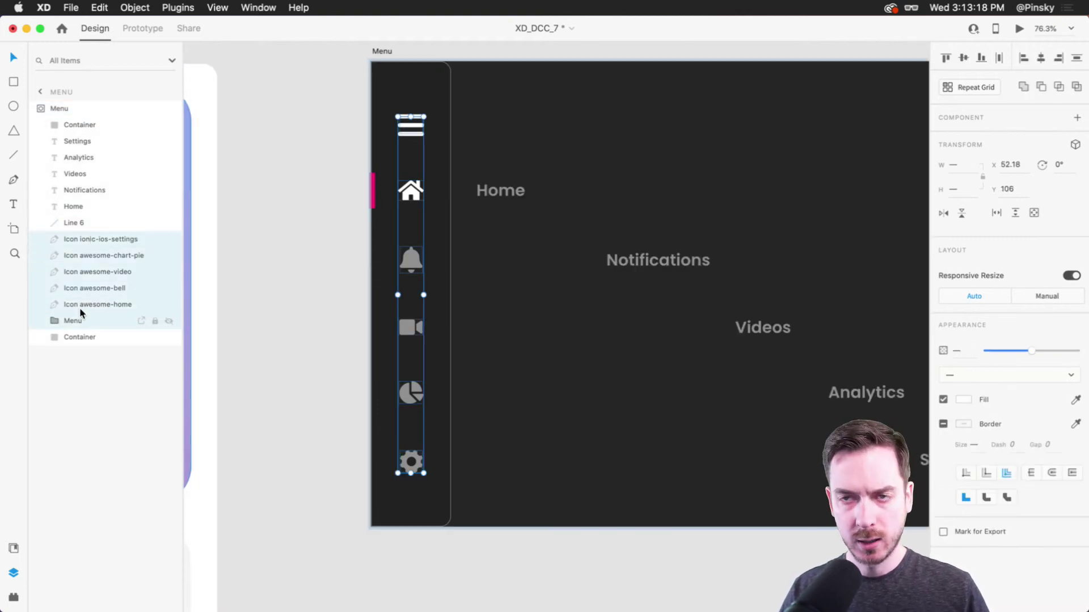
pyautogui.press('super+g')
pyautogui.doubleClick(84, 237)
pyautogui.write('Icons')
pyautogui.press('Return')
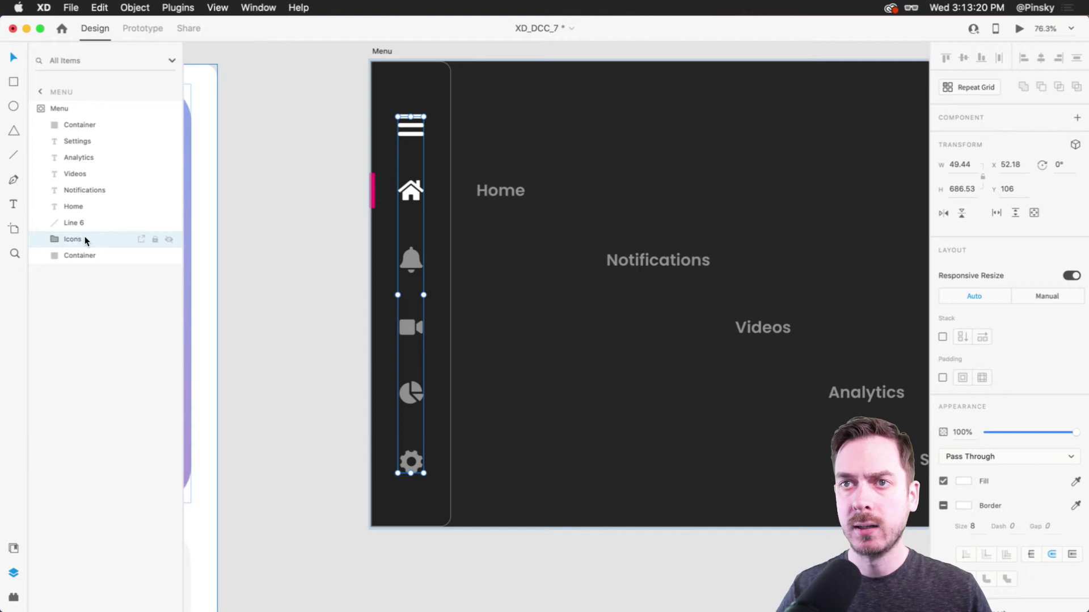
# Step: Group the five text labels, Home through Settings, and name the group "Text"
pyautogui.click(90, 208)
pyautogui.keyDown('shift'); pyautogui.click(80, 143); pyautogui.keyUp('shift')
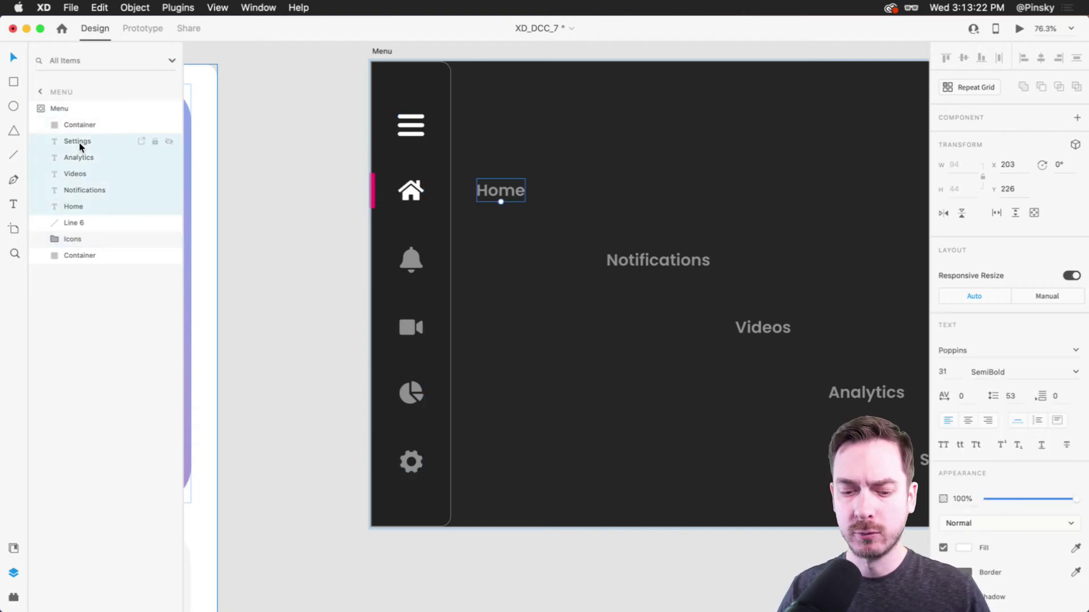
pyautogui.press('super+g')
pyautogui.doubleClick(77, 142)
pyautogui.write('Tex')
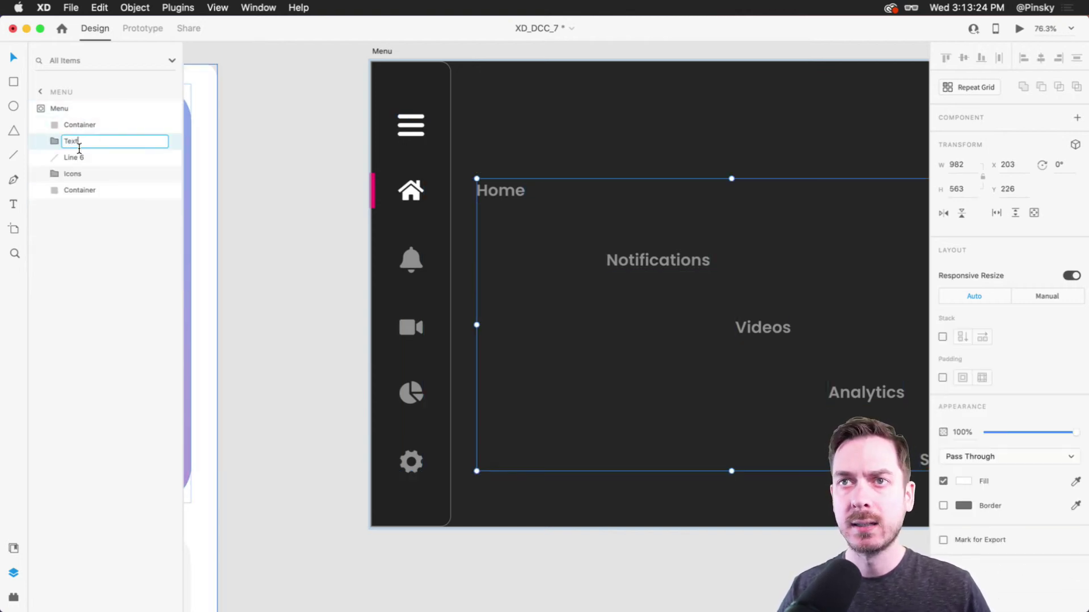
pyautogui.write('t')
pyautogui.press('Return')
# Step: Rename the pink marker's line layer as "Indicator"
pyautogui.doubleClick(73, 157)
pyautogui.press('BackSpace')
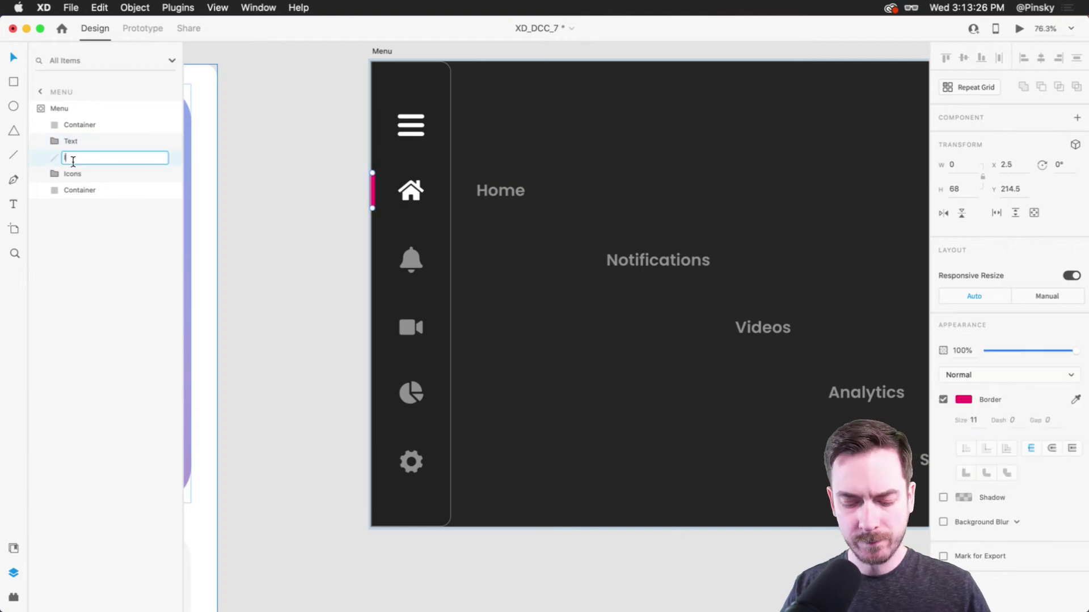
pyautogui.write('Indicator')
pyautogui.press('Return')
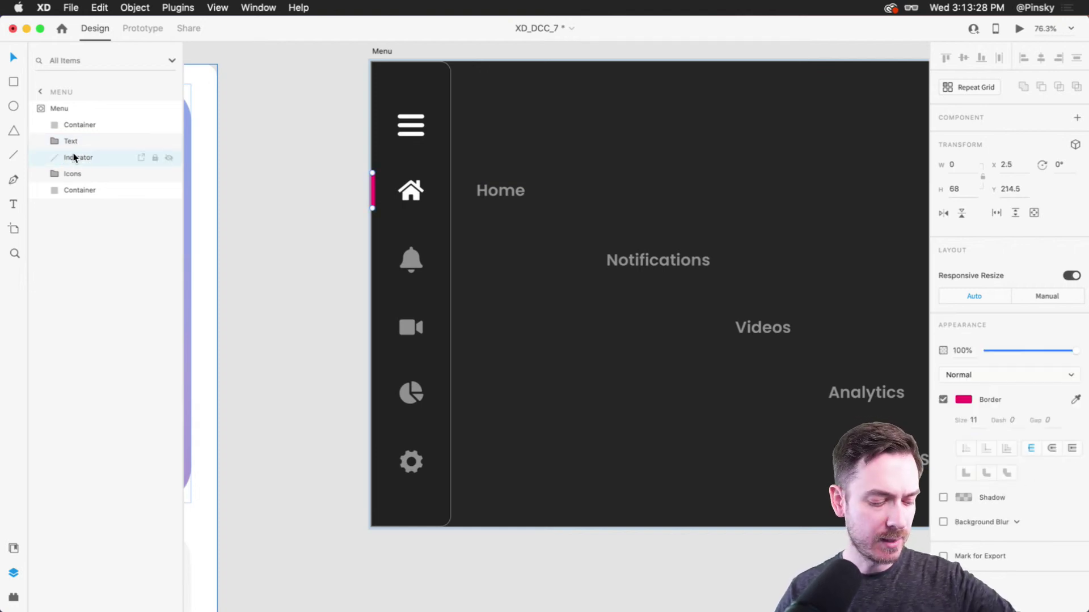
# Step: Turn the masked Menu group into a component, with the document assets showing
pyautogui.click(332, 130)
pyautogui.hscroll(4, 342, 171)
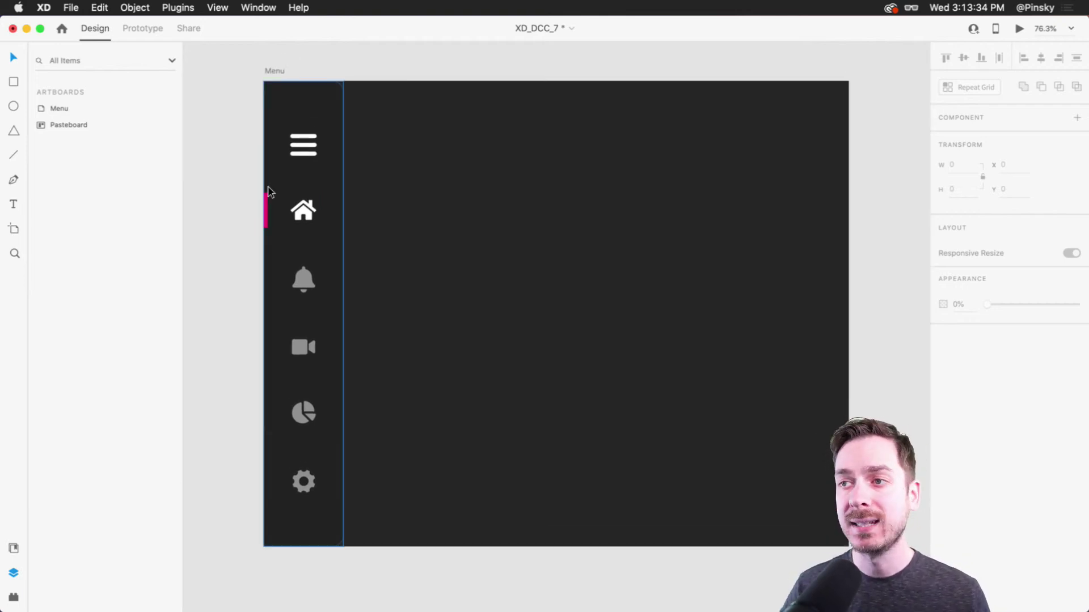
pyautogui.click(282, 224)
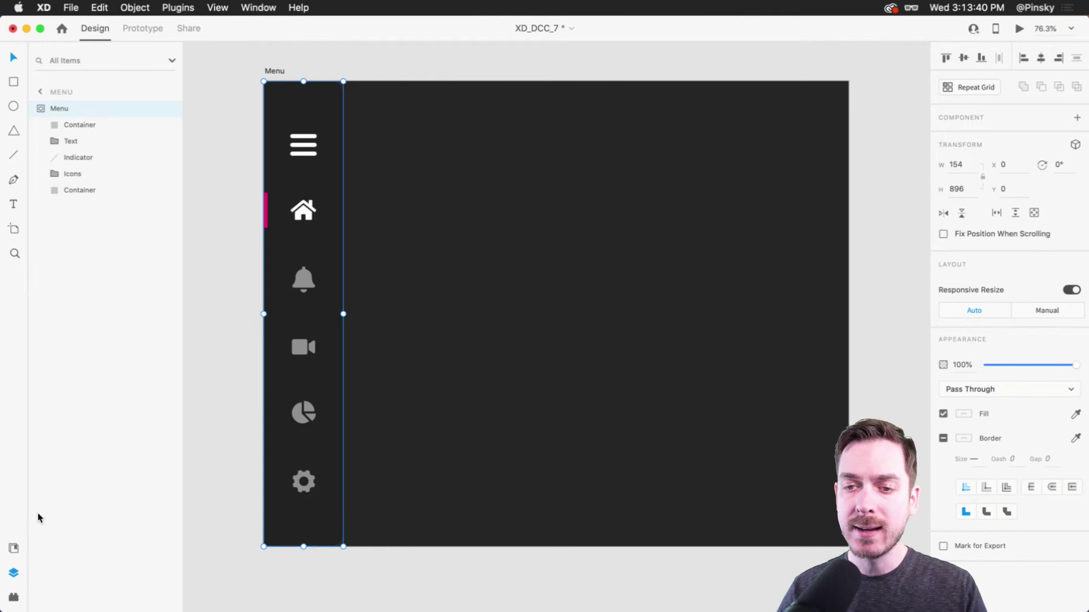
pyautogui.click(14, 549)
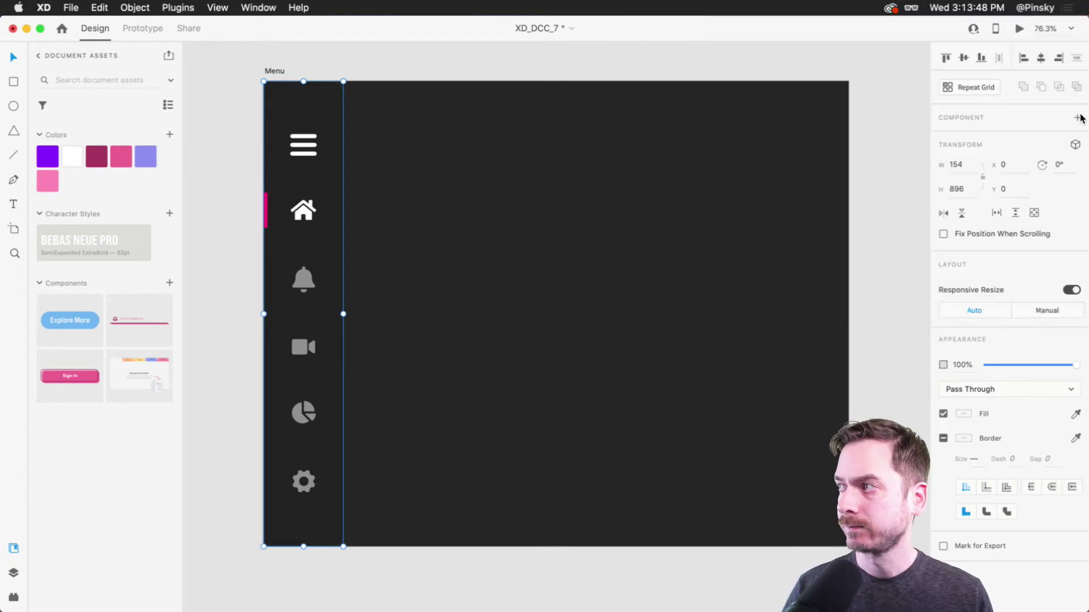
pyautogui.click(1078, 117)
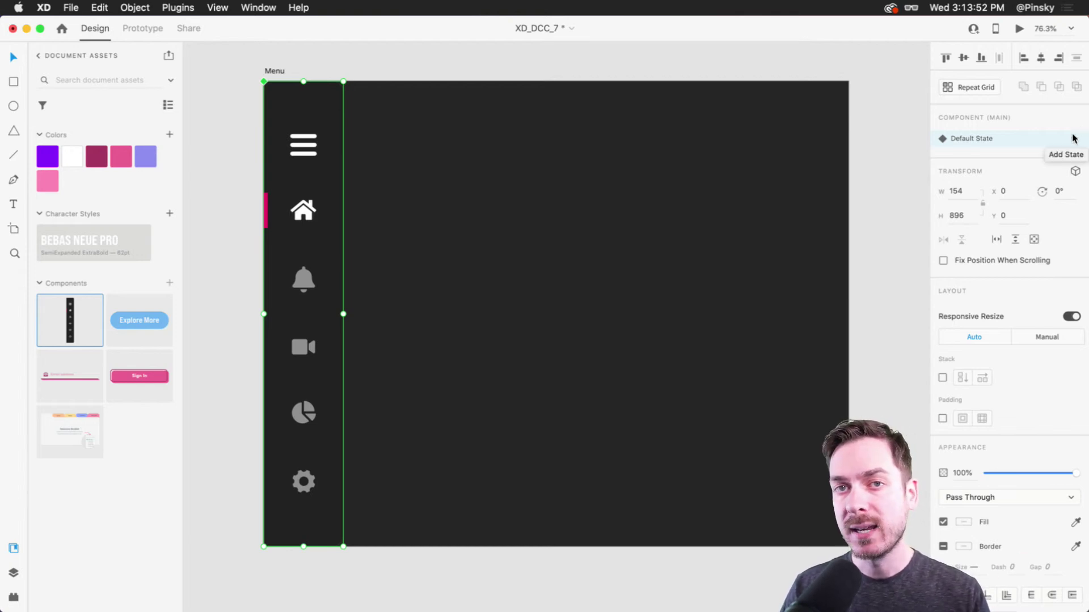
# Step: Add a new state to the menu component and name it "Notifications"
pyautogui.click(1074, 138)
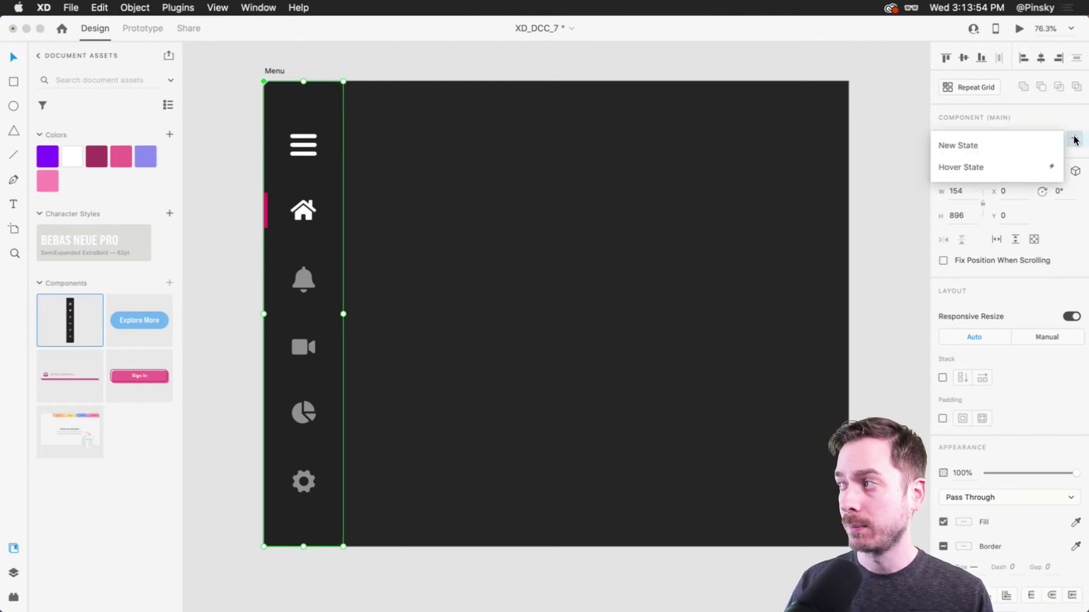
pyautogui.click(1030, 143)
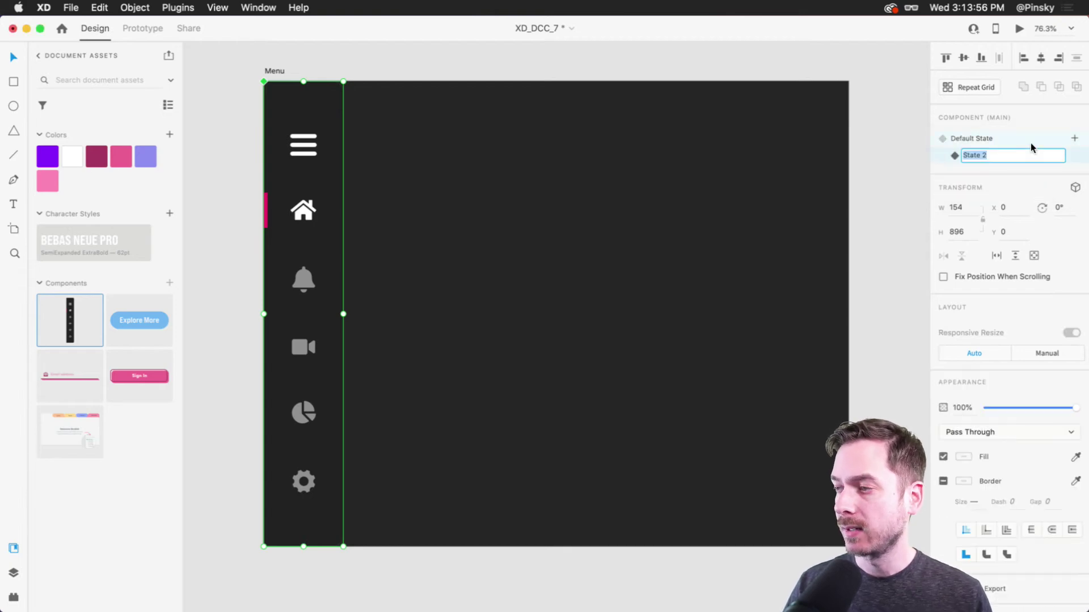
pyautogui.write('No')
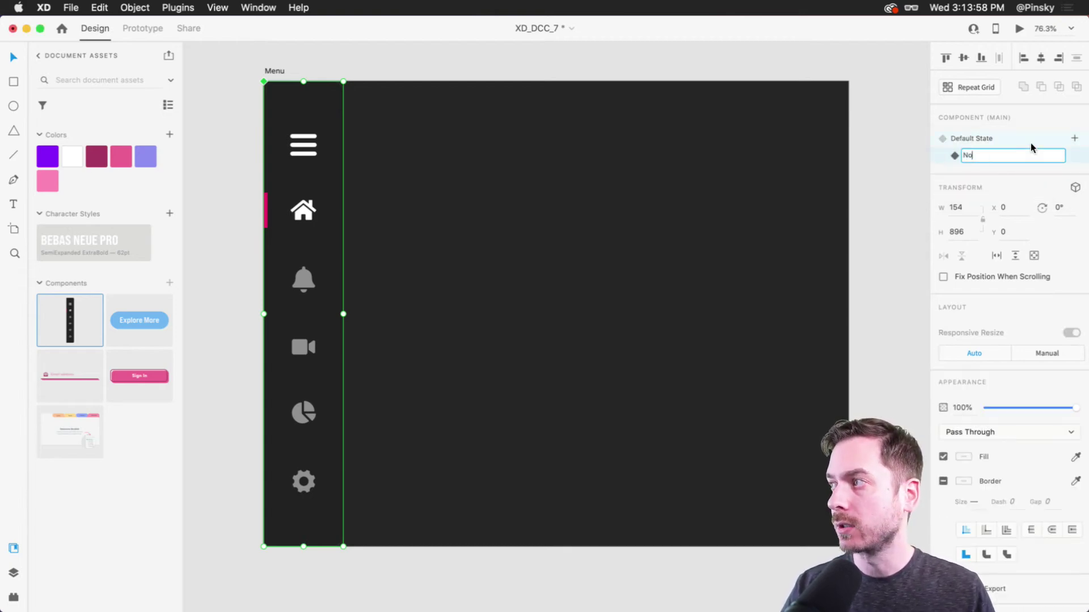
pyautogui.write('tifications')
pyautogui.press('Return')
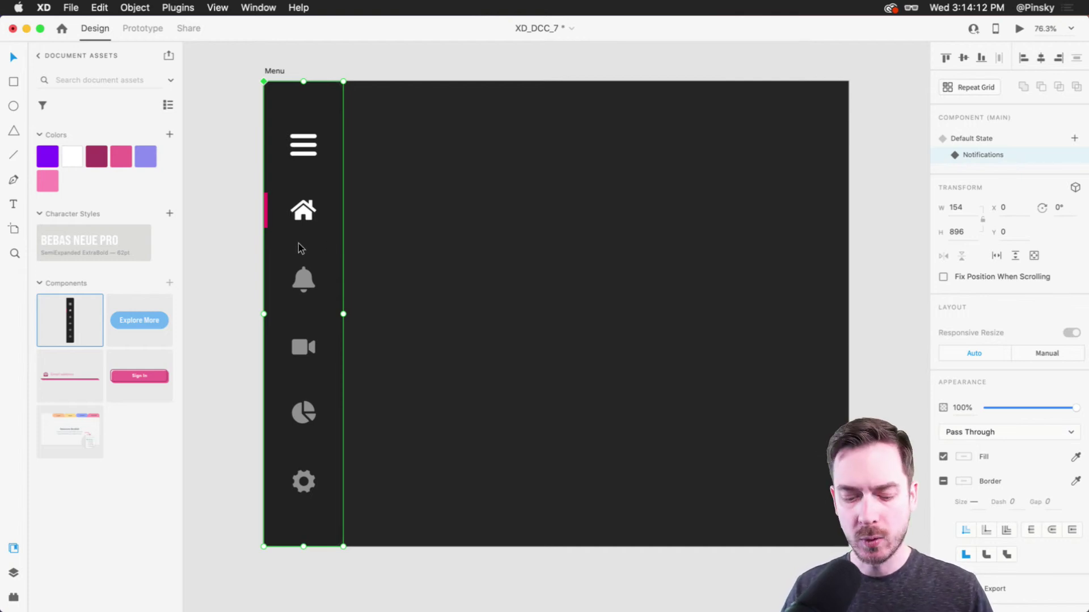
# Step: Switch the menu component back to its Default State and select the Text group inside its mask
pyautogui.click(994, 138)
pyautogui.doubleClick(335, 244)
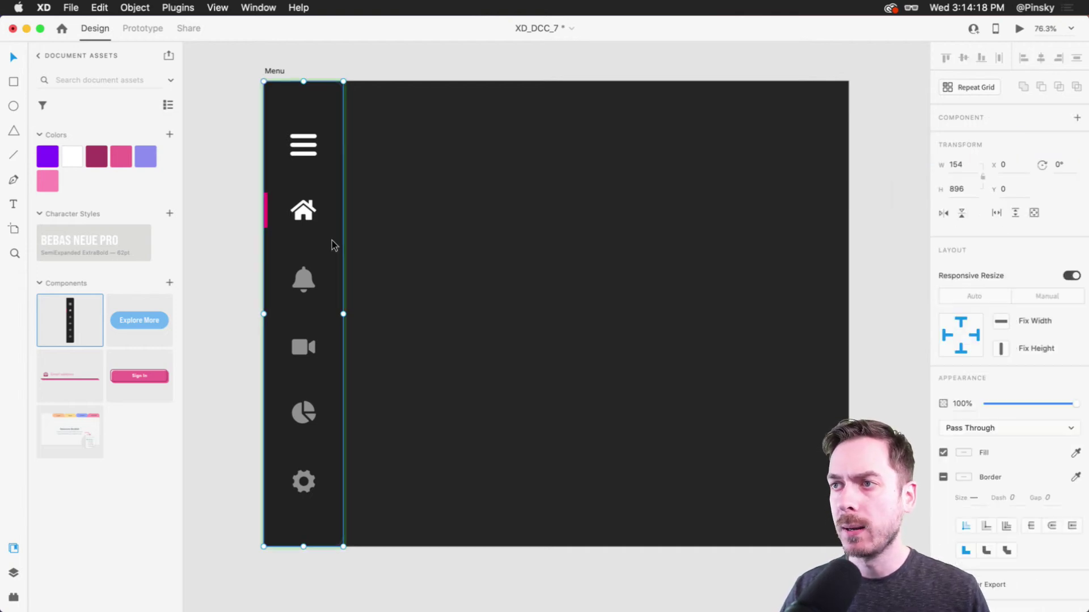
pyautogui.click(403, 212)
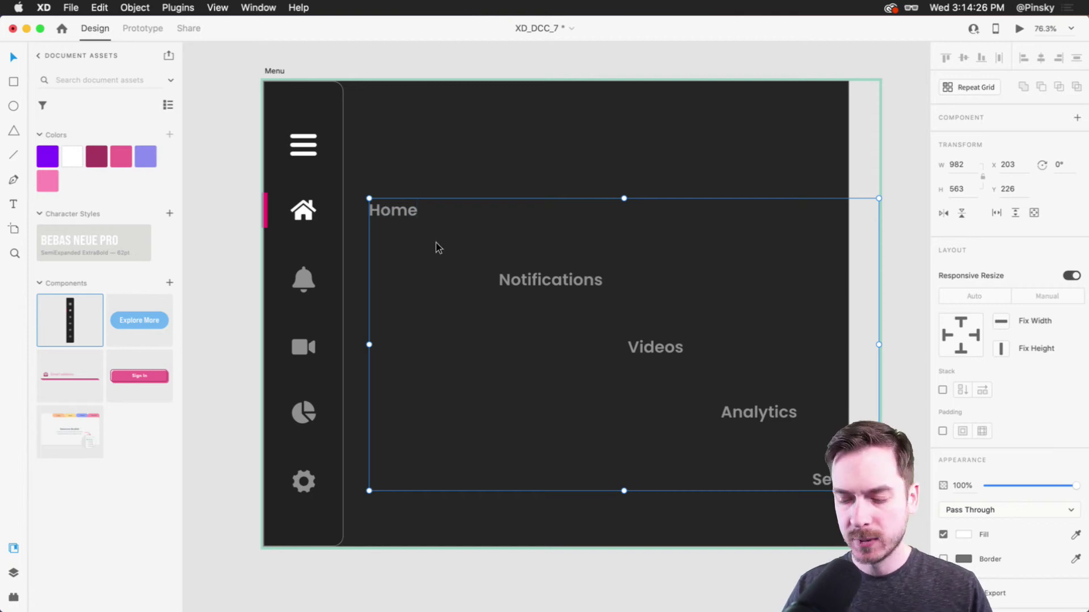
# Step: Restore the Text group to full opacity and set its five individual labels to 50% opacity instead
pyautogui.press('5')
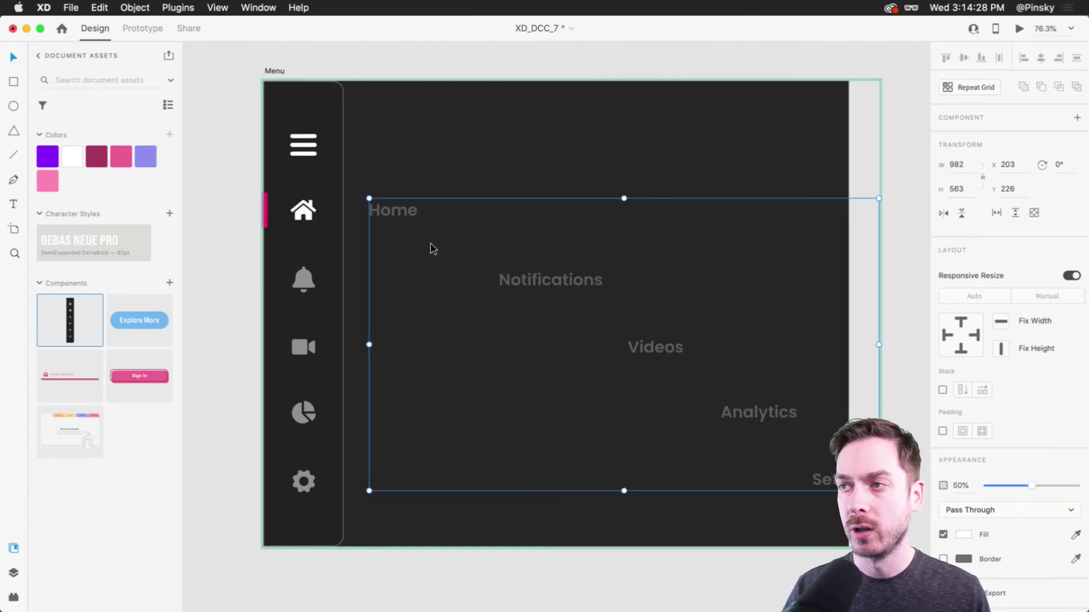
pyautogui.press('0')
pyautogui.press('super+y')
pyautogui.click(69, 158)
pyautogui.click(104, 173)
pyautogui.keyDown('shift'); pyautogui.click(100, 238); pyautogui.keyUp('shift')
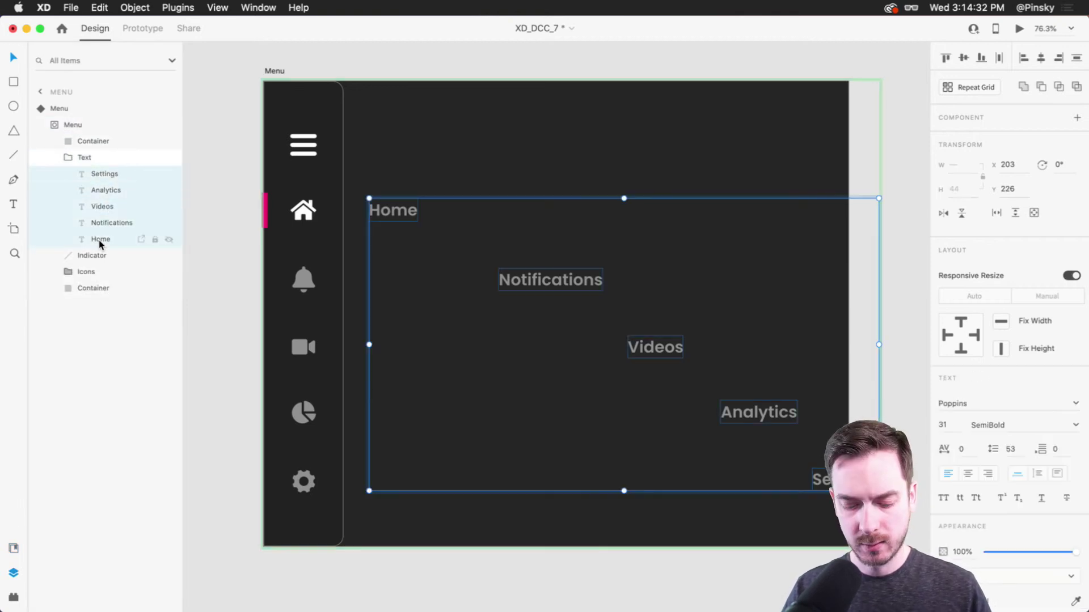
pyautogui.press('5')
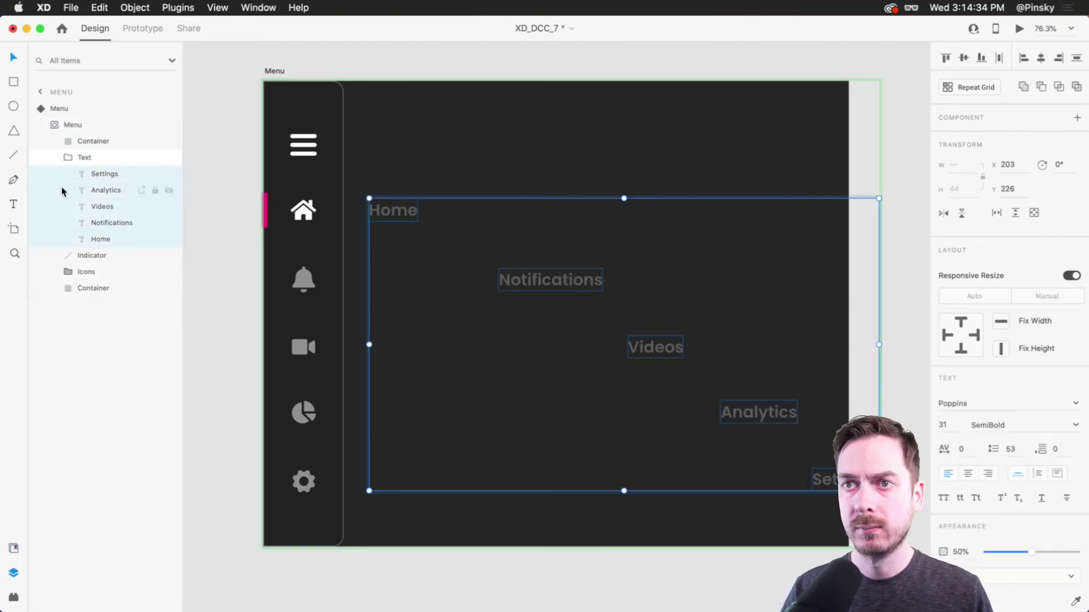
# Step: Switch the menu component to its Notifications state and select the background Container at the bottom of its mask group's layers
pyautogui.click(106, 239)
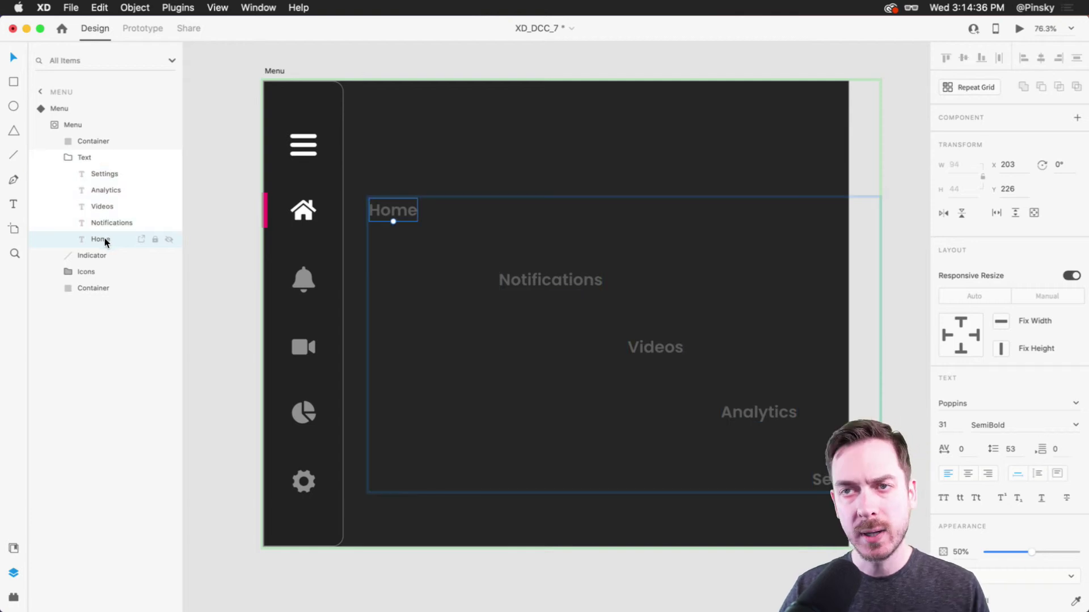
pyautogui.press('Escape')
pyautogui.click(73, 110)
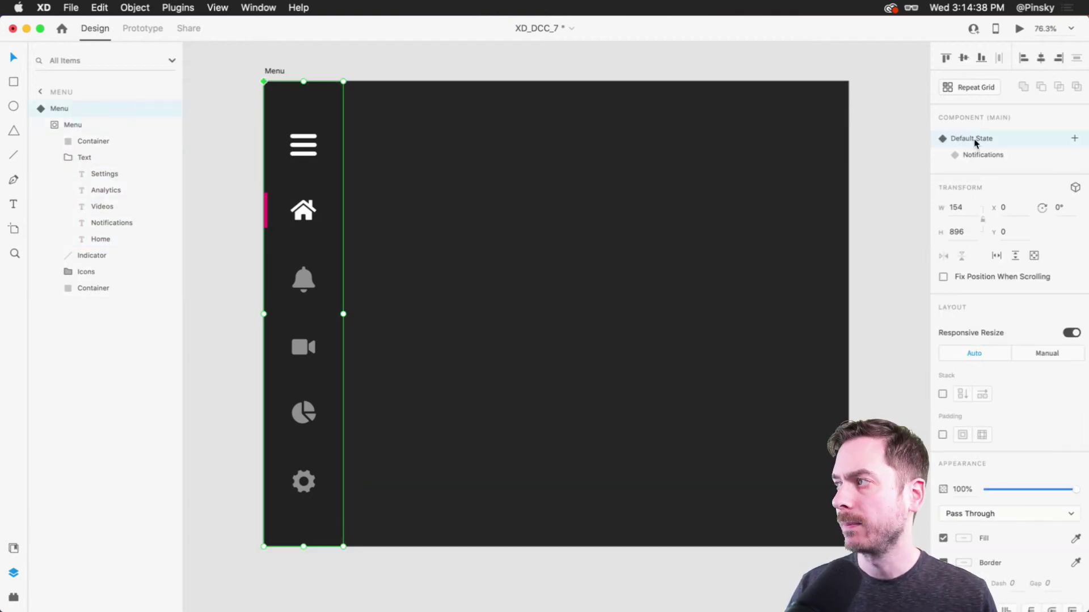
pyautogui.click(985, 154)
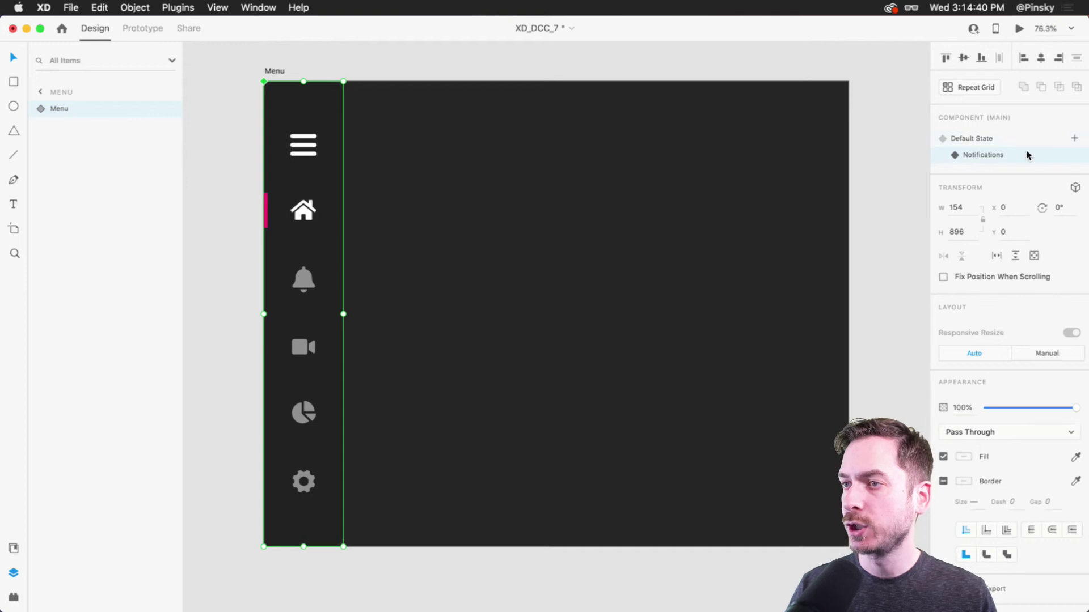
pyautogui.doubleClick(321, 248)
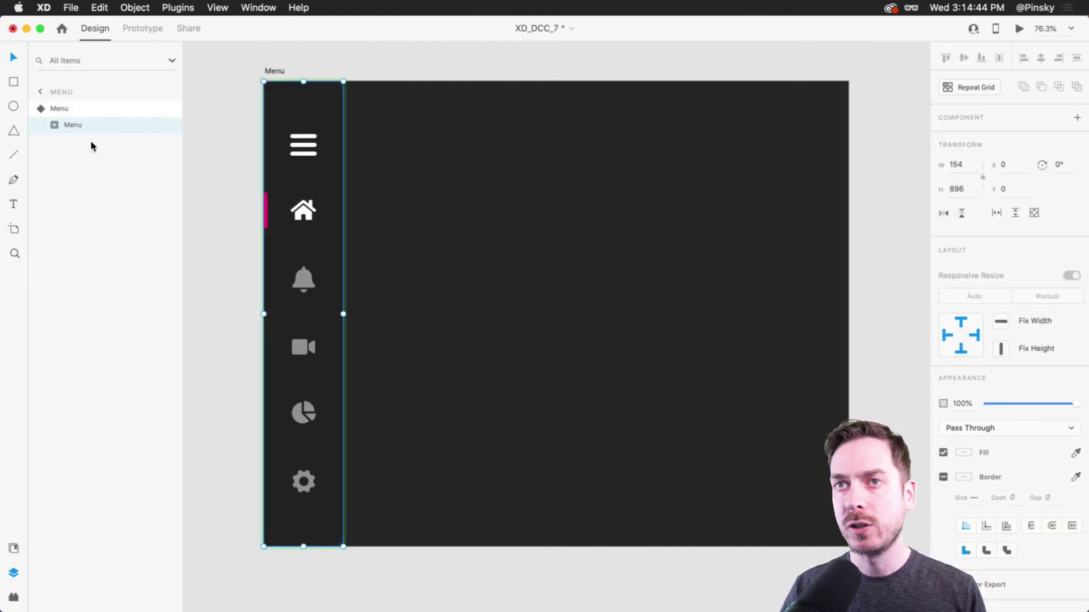
pyautogui.click(56, 124)
pyautogui.click(88, 205)
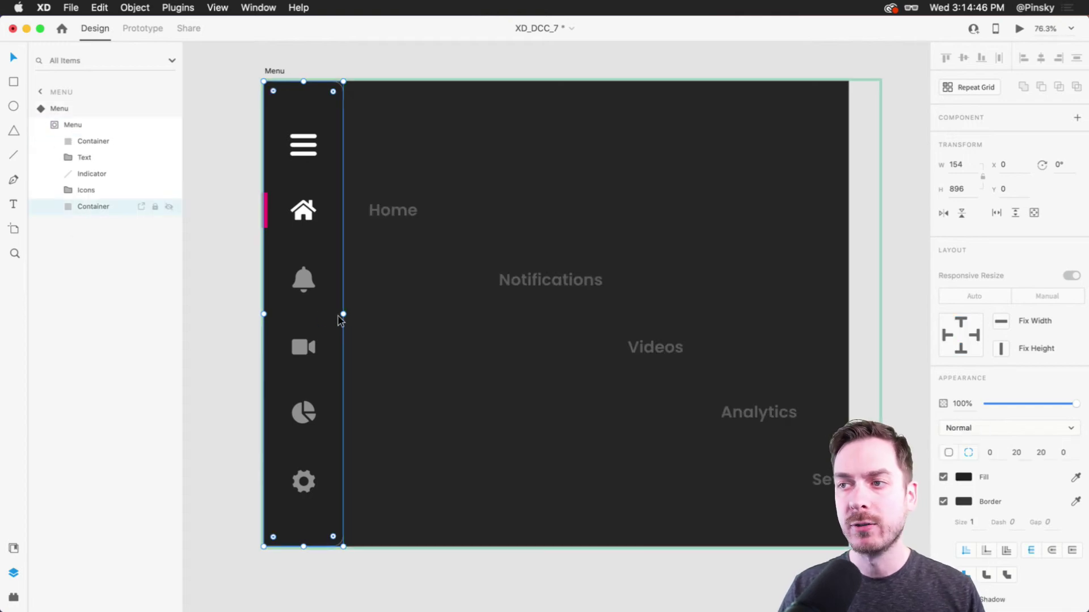
# Step: Try to widen only the background Container to about 502 px, without its matching mask shape, and undo it
pyautogui.moveTo(342, 316); pyautogui.dragTo(524, 313)
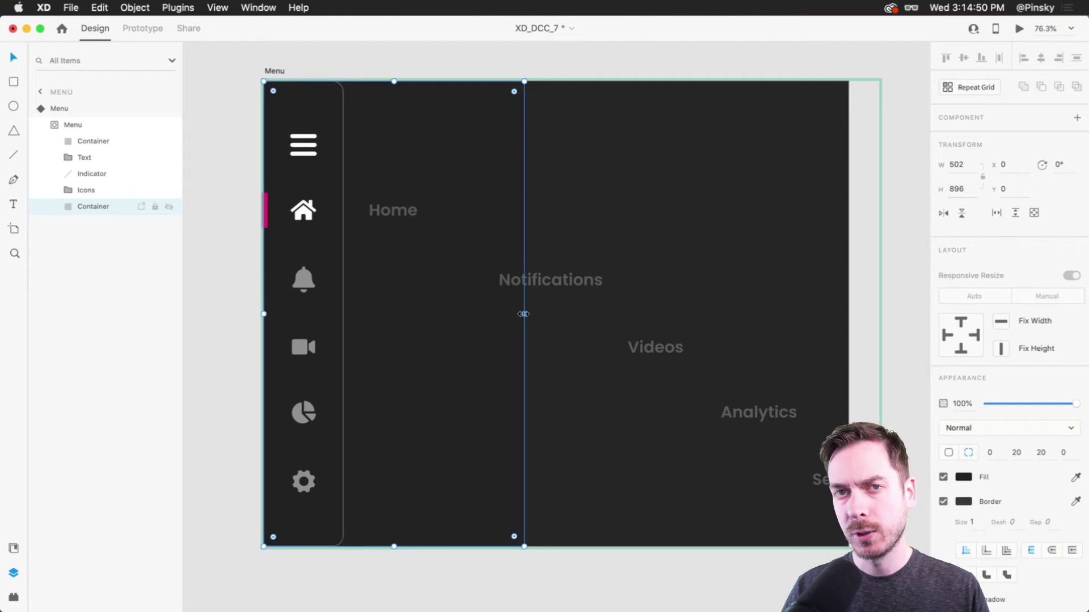
pyautogui.click(214, 261)
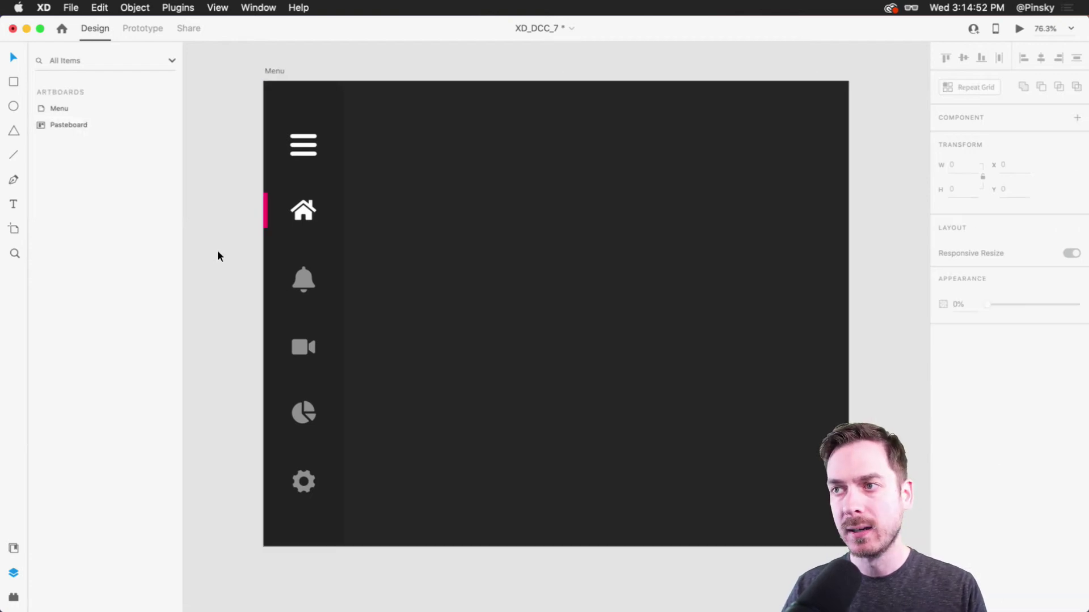
pyautogui.hotkey('ctrl', 'z')
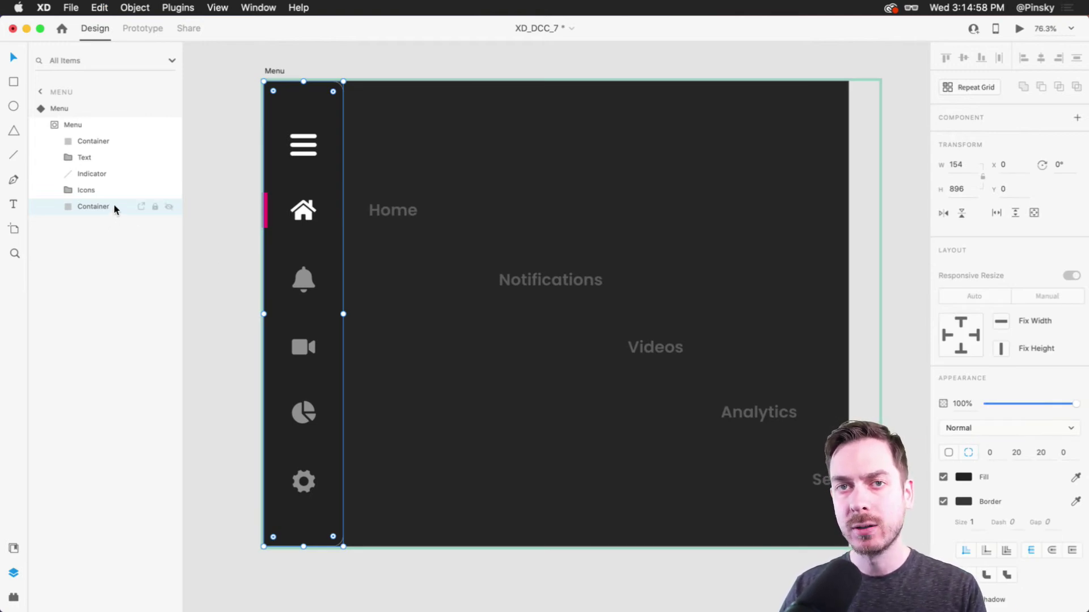
# Step: Widen both Containers together to about 441 px and move the Text group closer to the icons, to about X 131
pyautogui.keyDown('super'); pyautogui.click(113, 140); pyautogui.keyUp('super')
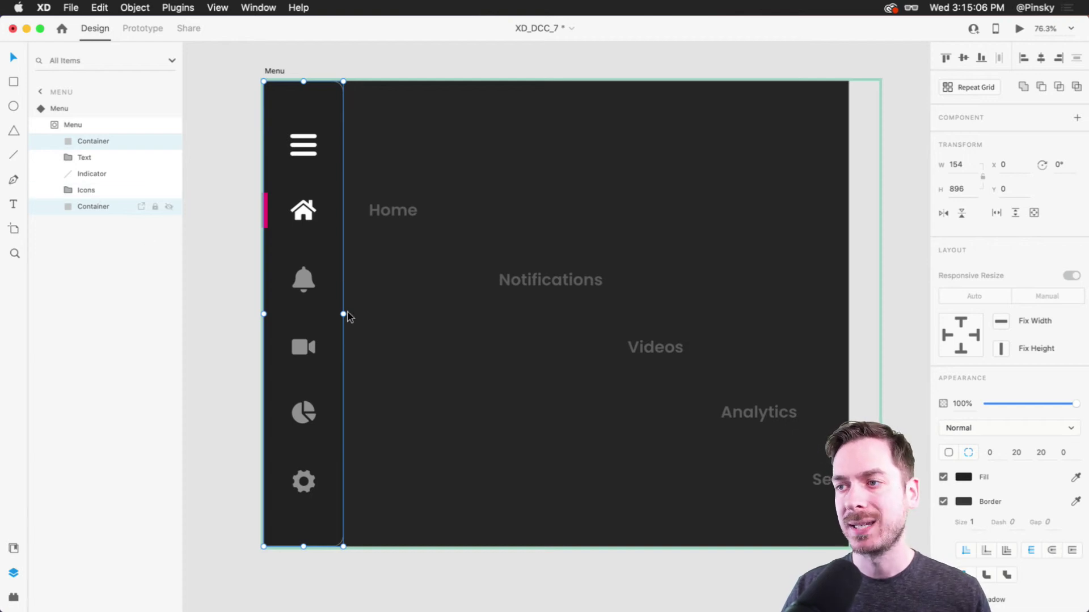
pyautogui.moveTo(343, 314); pyautogui.dragTo(492, 314)
pyautogui.click(376, 212)
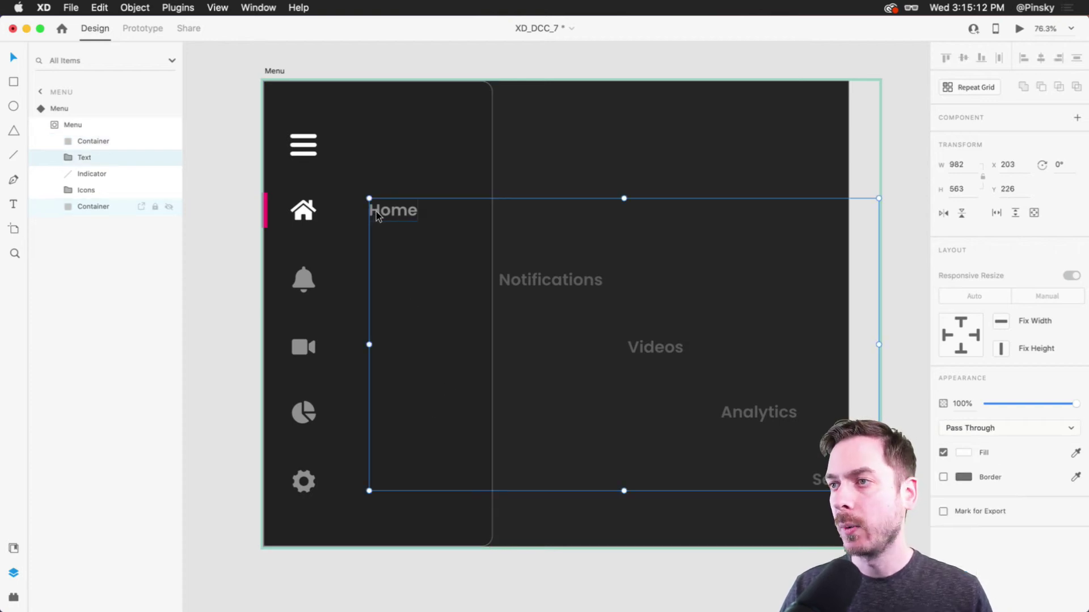
pyautogui.moveTo(386, 207); pyautogui.dragTo(349, 209)
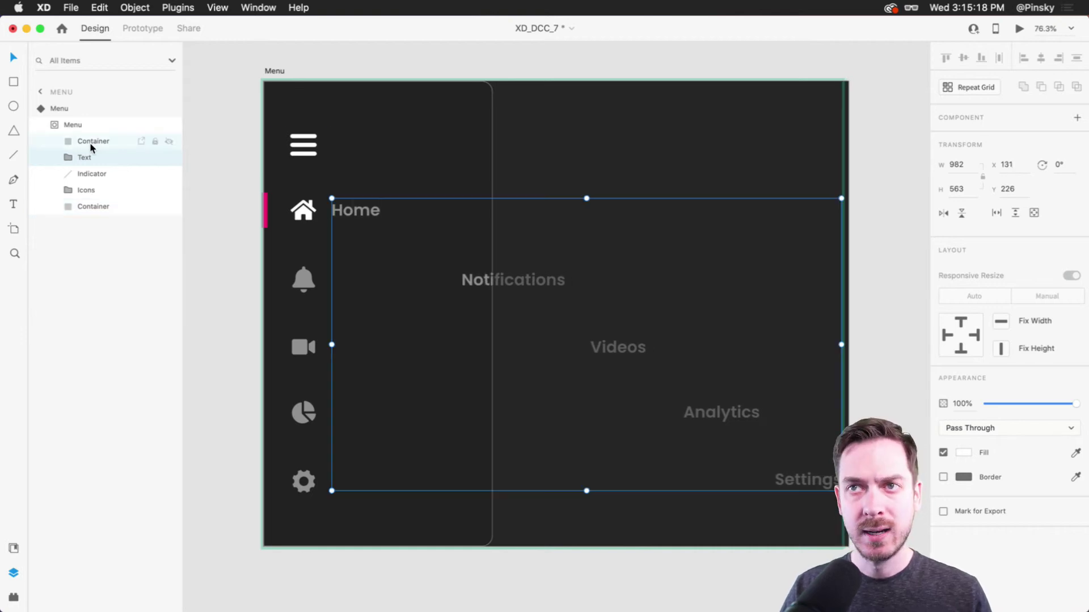
# Step: Left-align the five labels from Settings to Home inside the Text group
pyautogui.click(66, 157)
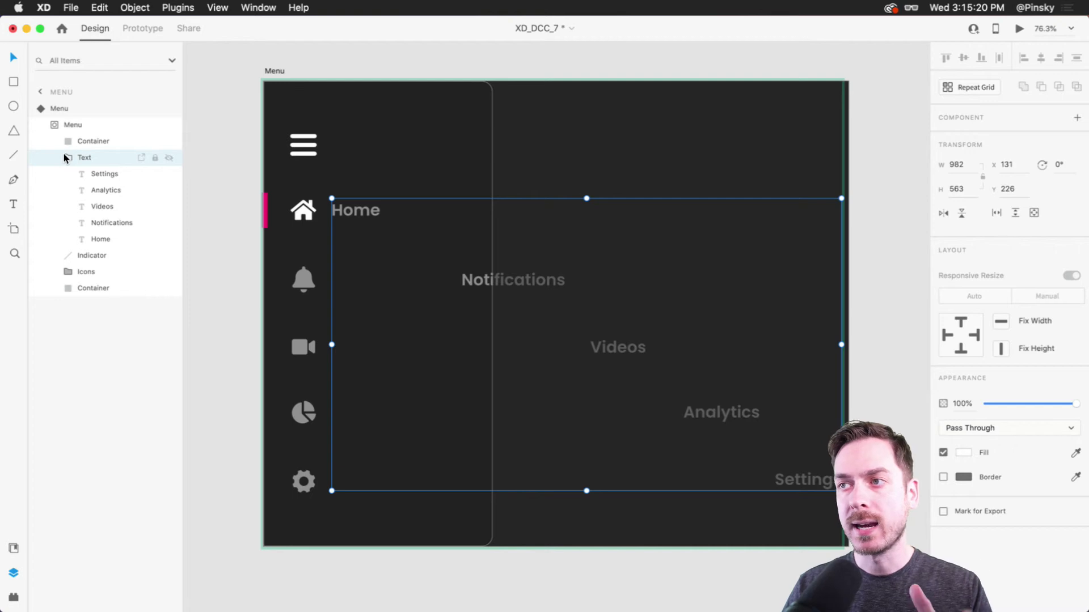
pyautogui.click(112, 174)
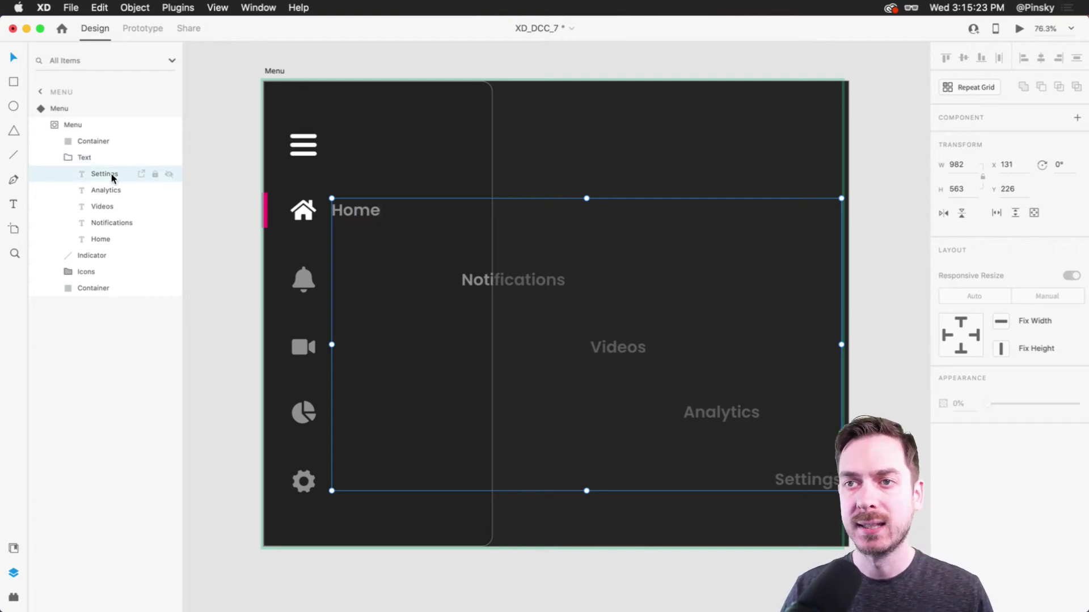
pyautogui.keyDown('shift'); pyautogui.click(106, 240); pyautogui.keyUp('shift')
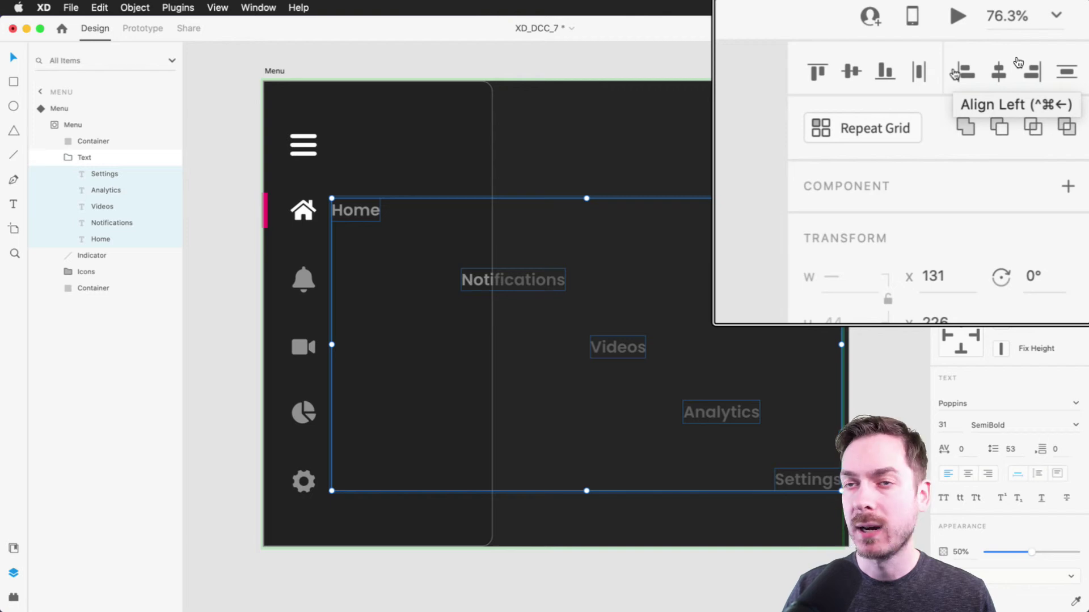
pyautogui.click(1019, 61)
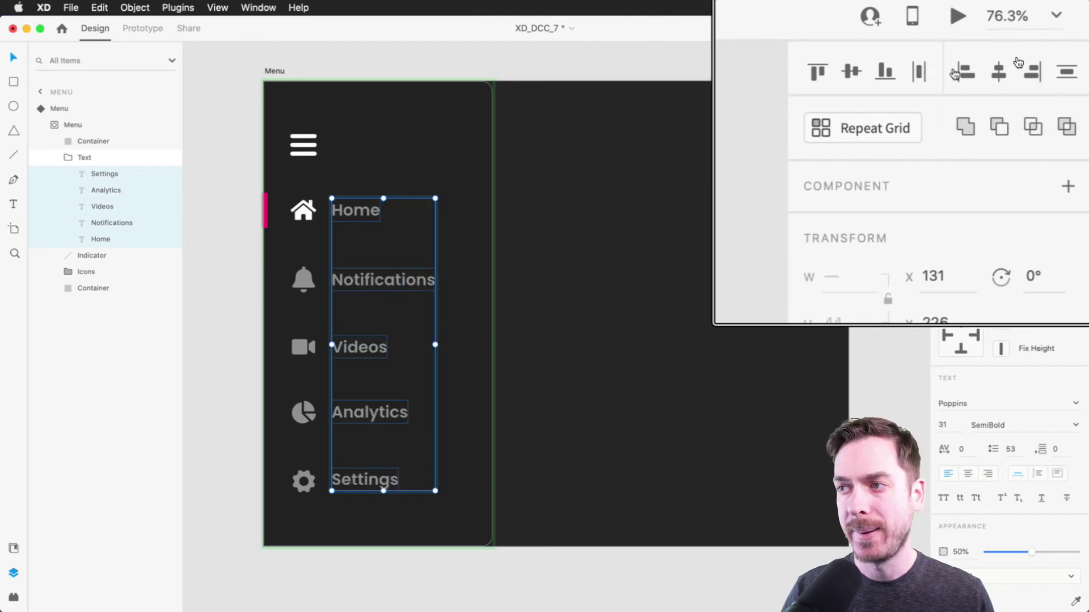
pyautogui.press('Escape')
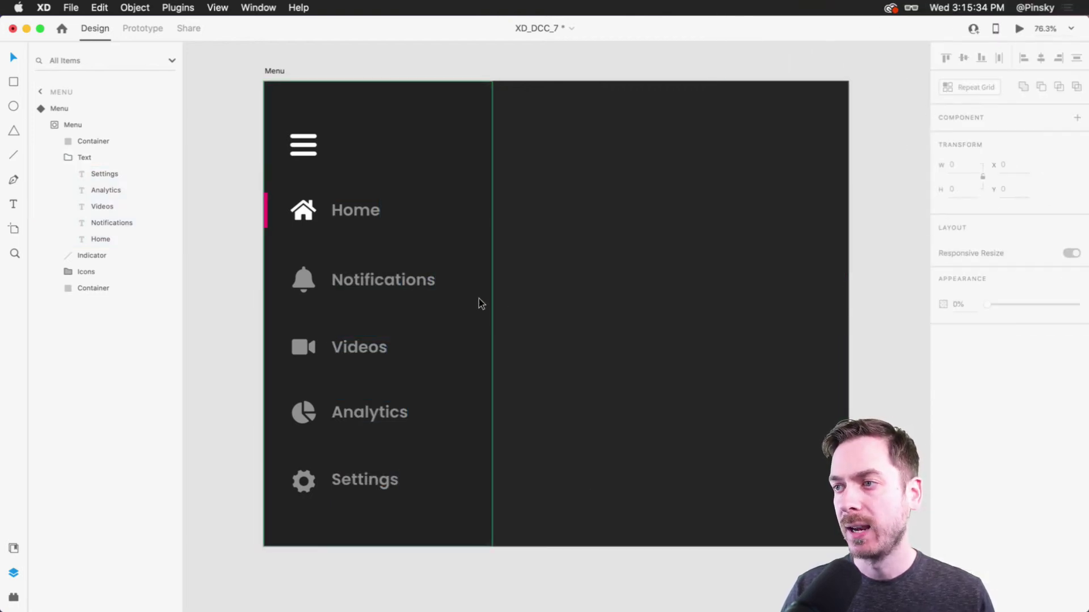
# Step: Set the Notifications label to 100% opacity
pyautogui.click(387, 276)
pyautogui.doubleClick(380, 281)
pyautogui.click(380, 281)
pyautogui.doubleClick(380, 282)
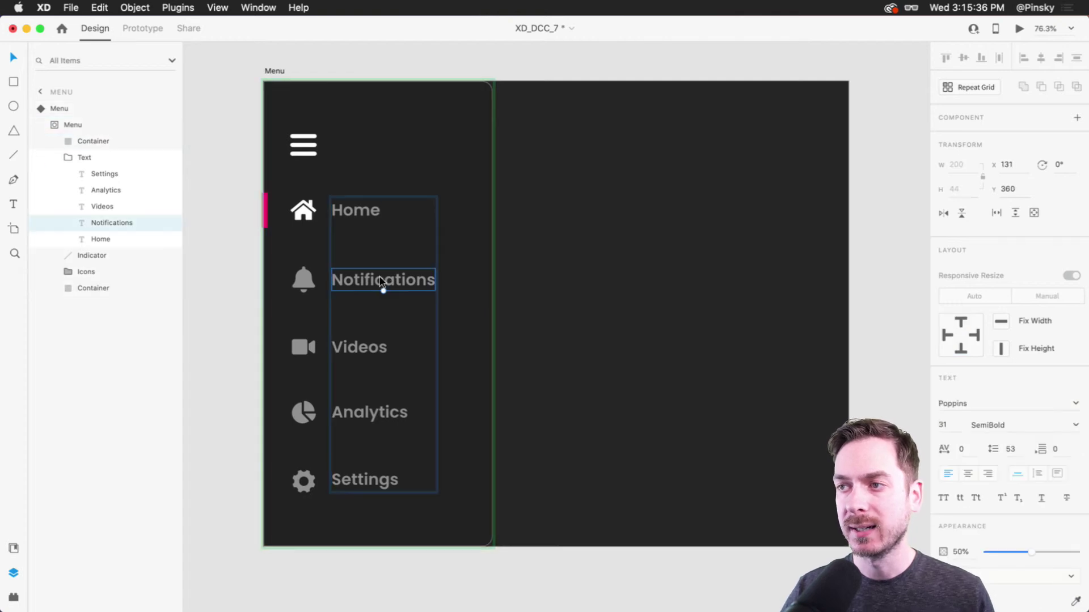
pyautogui.press('0')
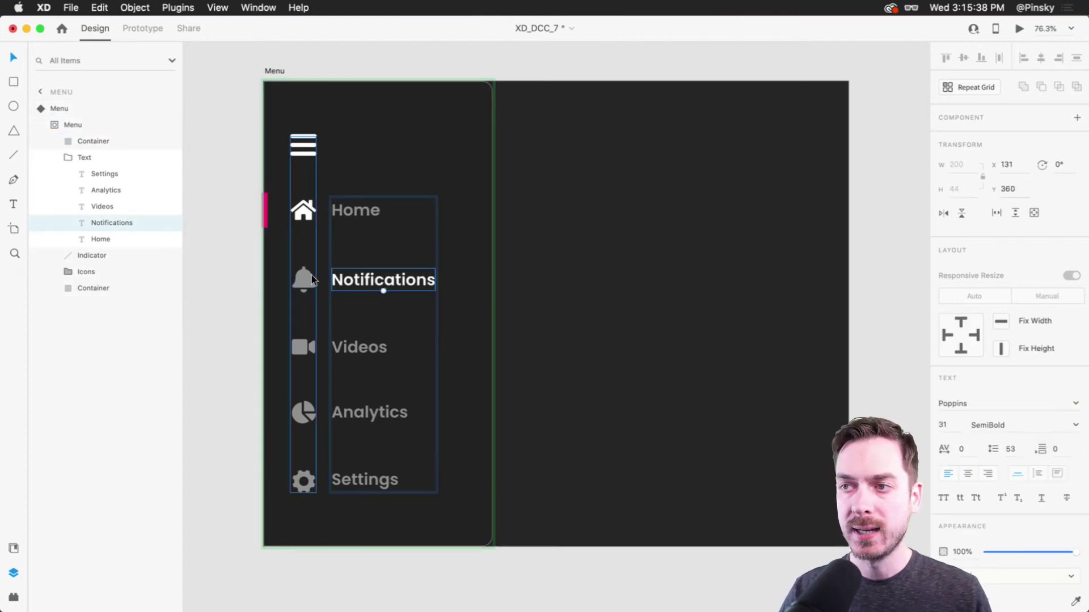
# Step: Set the bell icon to 100% opacity and the home icon to 50% opacity
pyautogui.click(312, 275)
pyautogui.doubleClick(309, 274)
pyautogui.press('0')
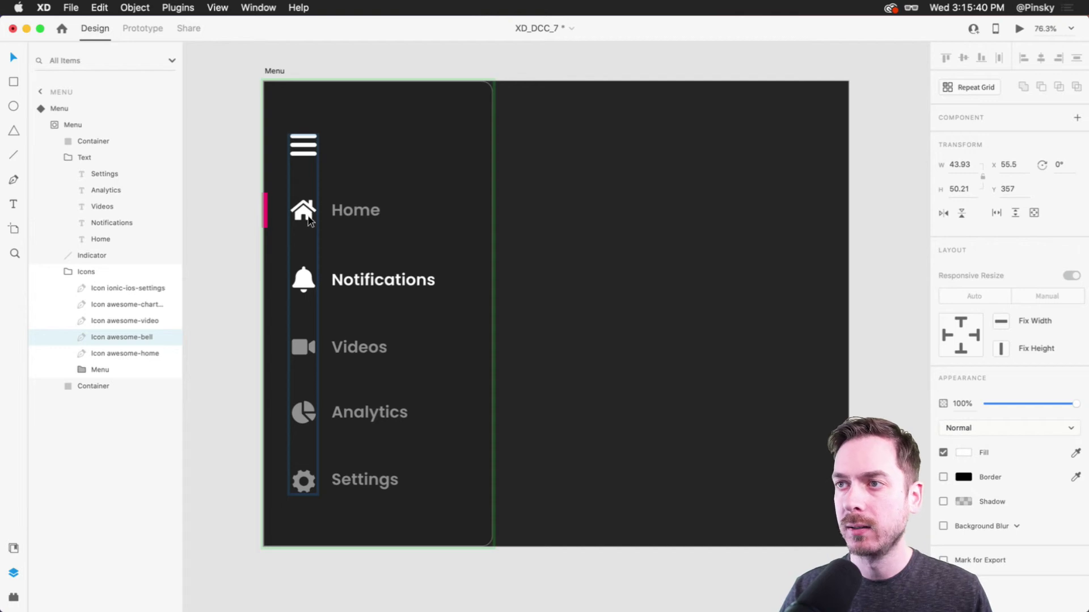
pyautogui.click(309, 213)
pyautogui.press('5')
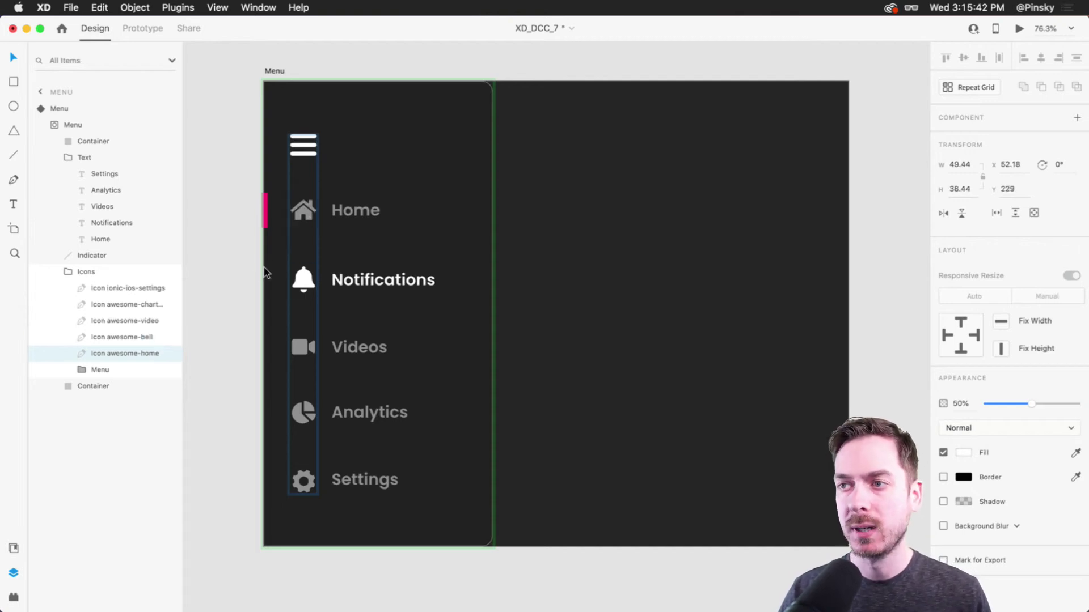
# Step: Rotate the bell icon to about -13° so it tilts as if ringing
pyautogui.click(276, 286)
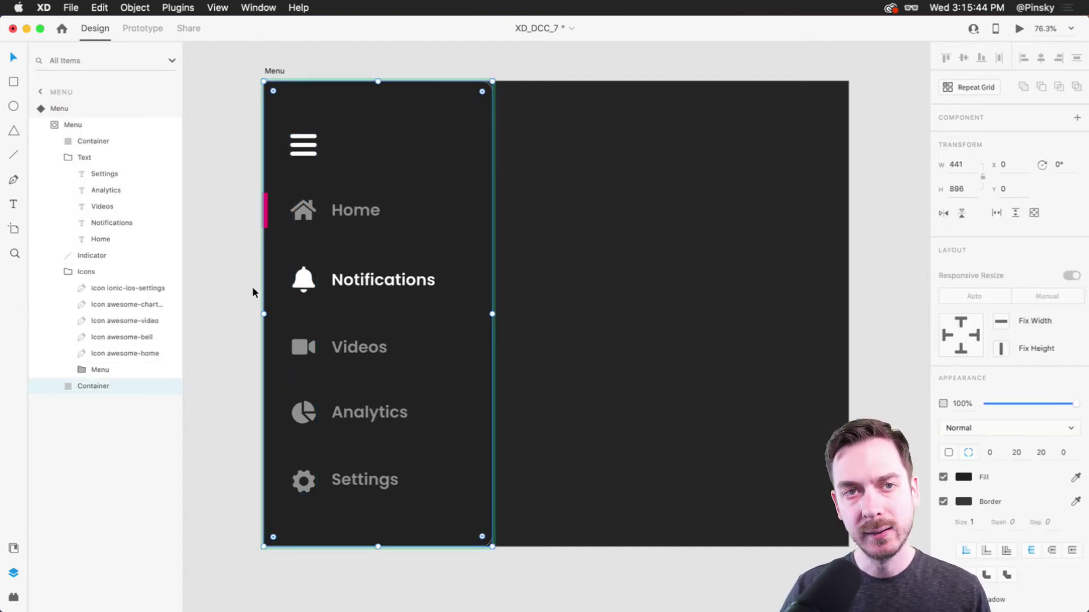
pyautogui.scroll(3, 306, 282)
pyautogui.click(306, 281)
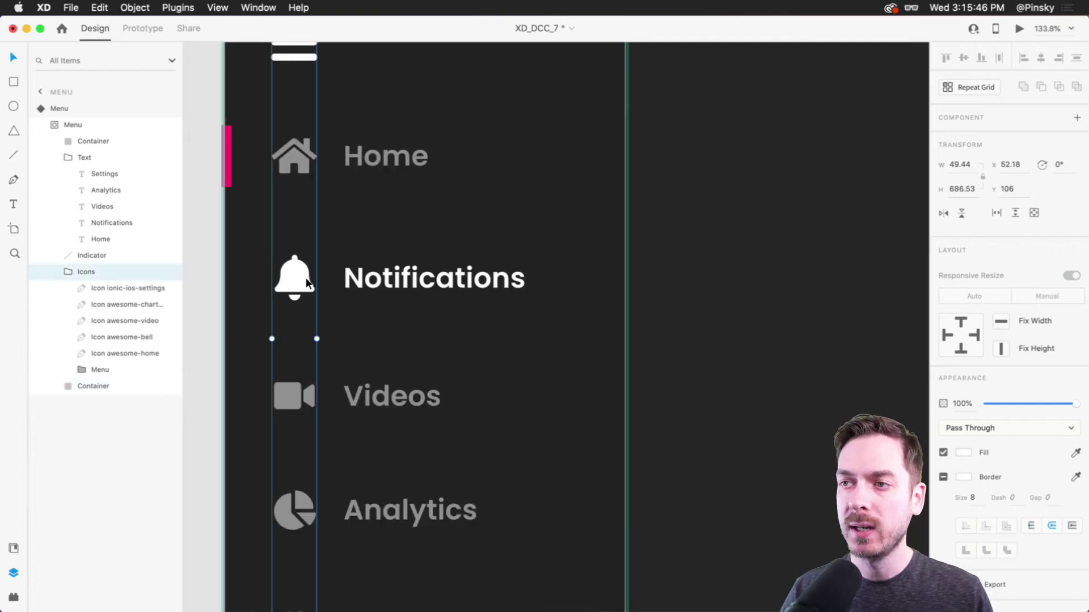
pyautogui.doubleClick(307, 282)
pyautogui.moveTo(321, 309); pyautogui.dragTo(323, 299)
pyautogui.scroll(-3, 212, 280)
pyautogui.scroll(5, 212, 280)
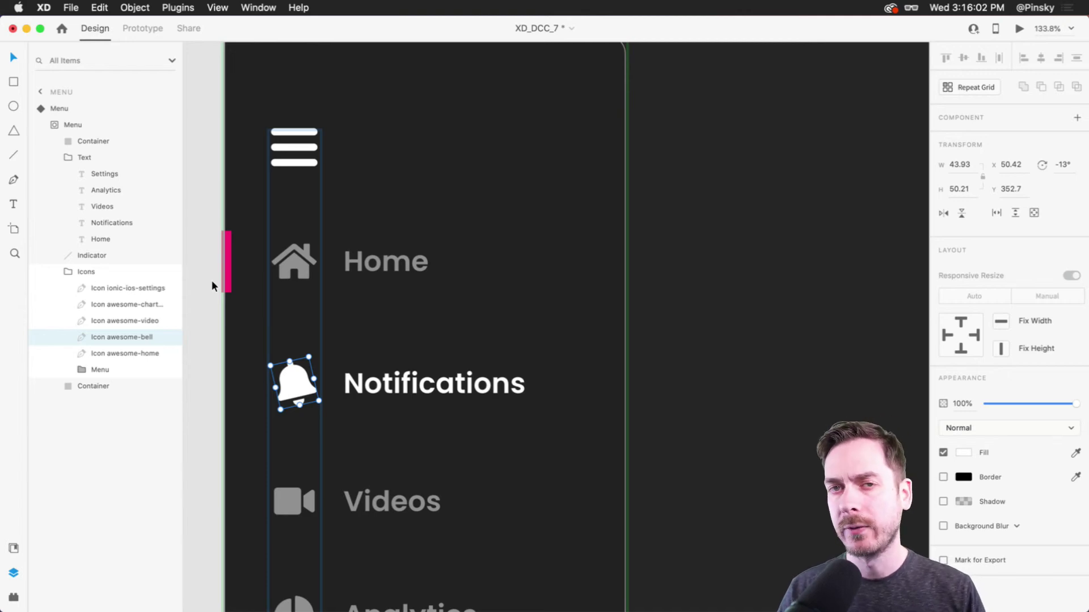
pyautogui.click(212, 280)
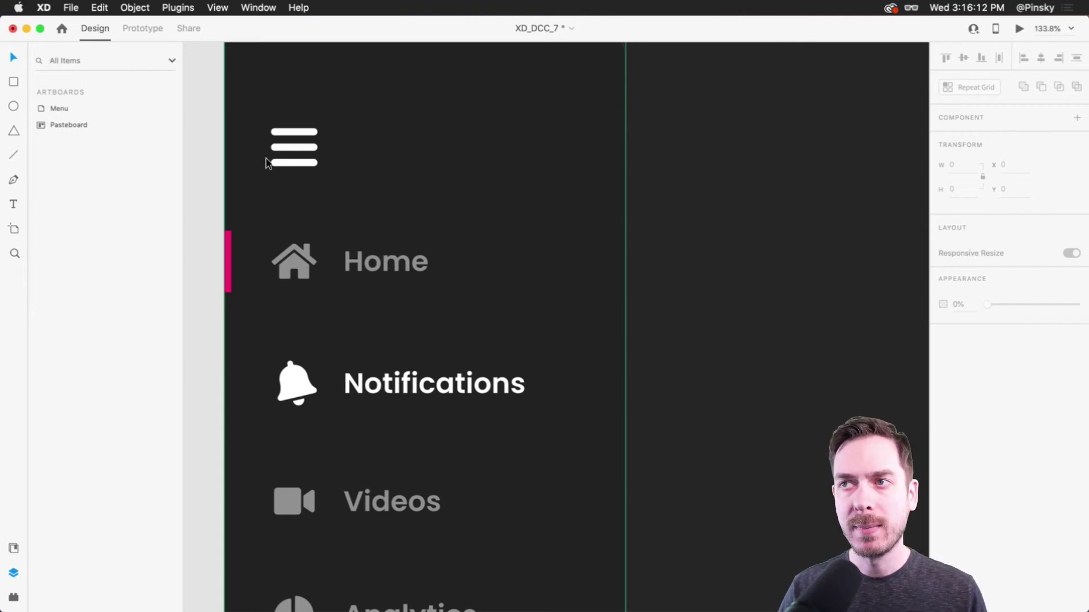
# Step: Set the rotation of the hamburger icon's top line to -45°
pyautogui.scroll(3, 280, 136)
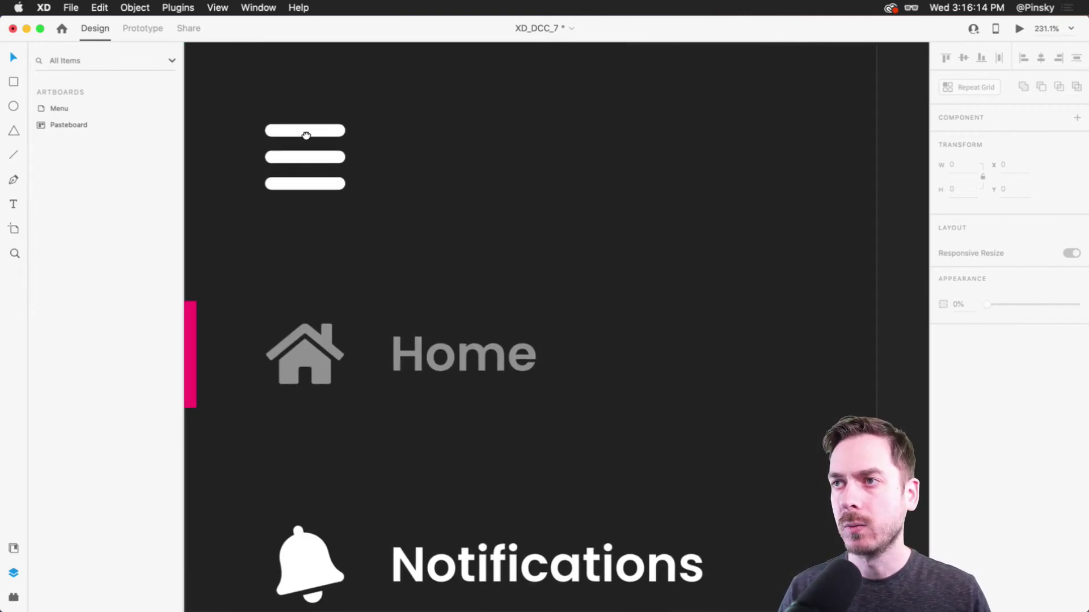
pyautogui.click(355, 207)
pyautogui.doubleClick(355, 207)
pyautogui.doubleClick(356, 207)
pyautogui.doubleClick(356, 207)
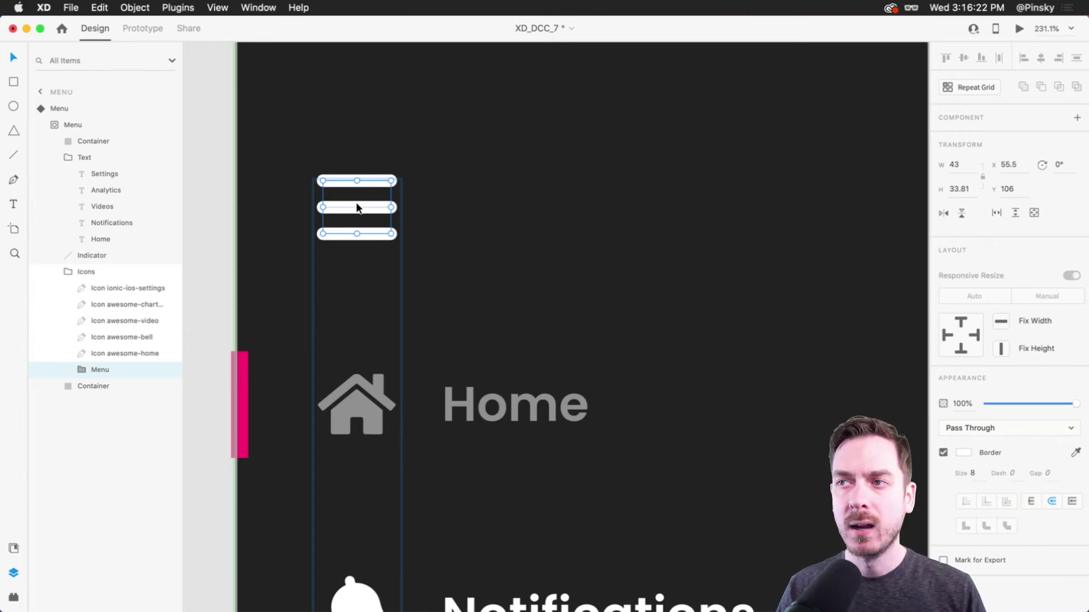
pyautogui.doubleClick(377, 181)
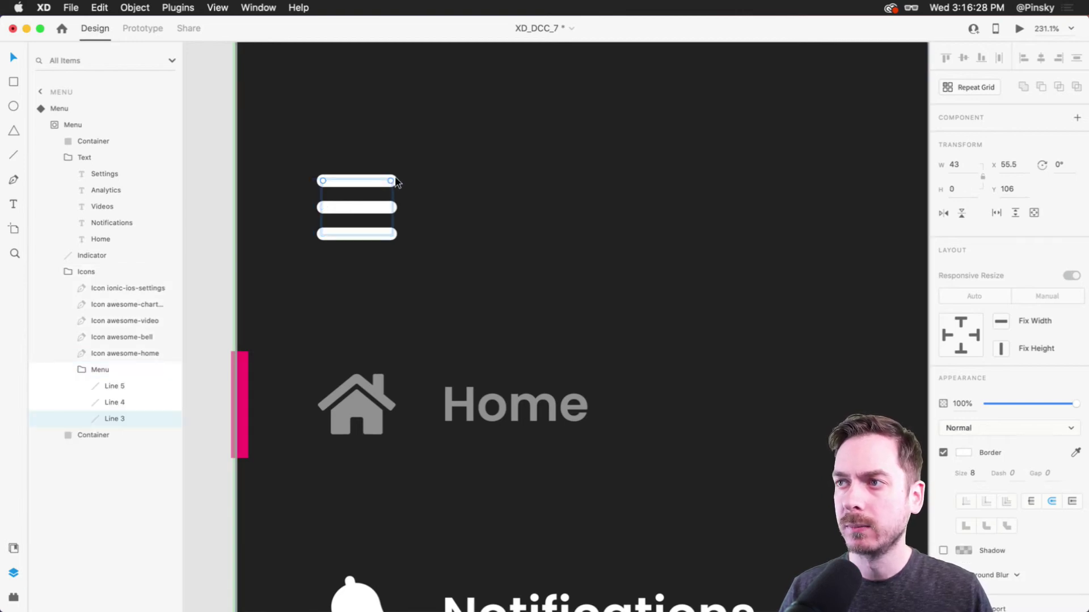
pyautogui.click(1062, 165)
pyautogui.write('45')
pyautogui.press('Return')
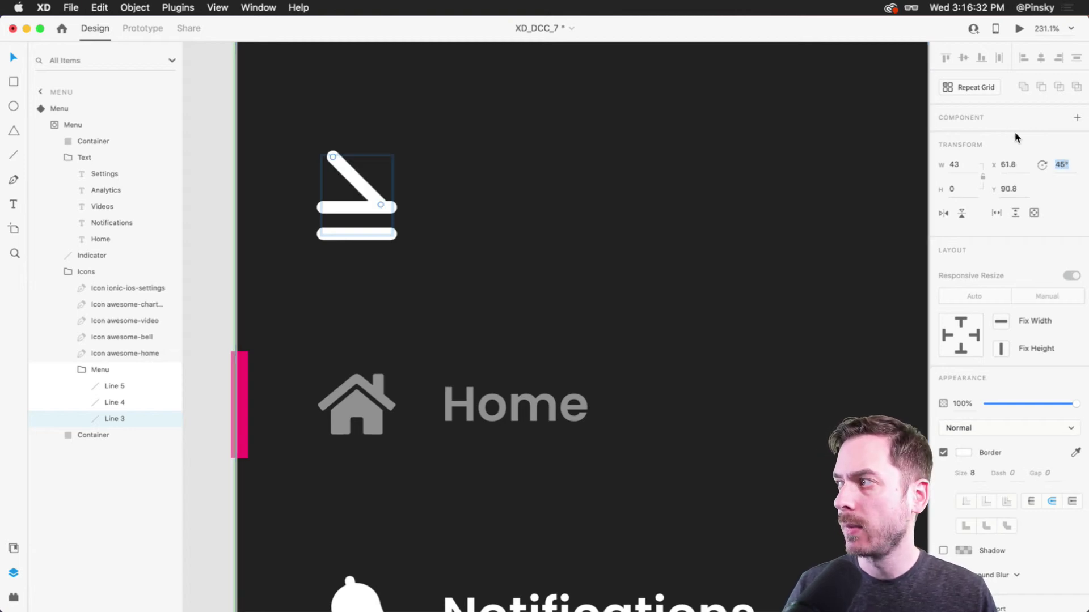
pyautogui.write('-45')
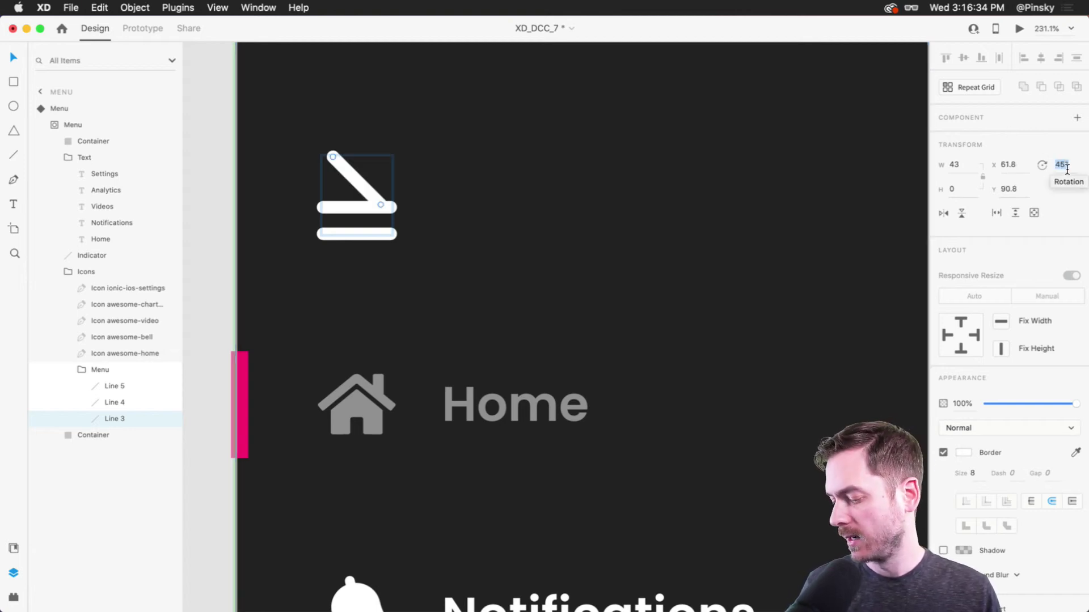
pyautogui.press('Return')
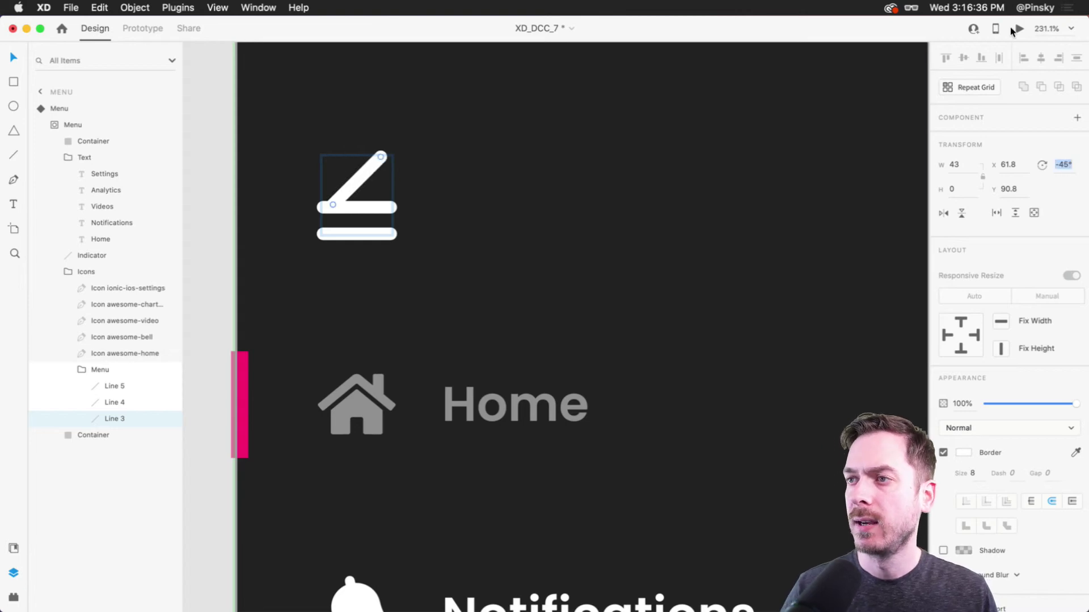
# Step: Set the rotation of the hamburger icon's bottom line to 45°
pyautogui.click(351, 235)
pyautogui.doubleClick(350, 235)
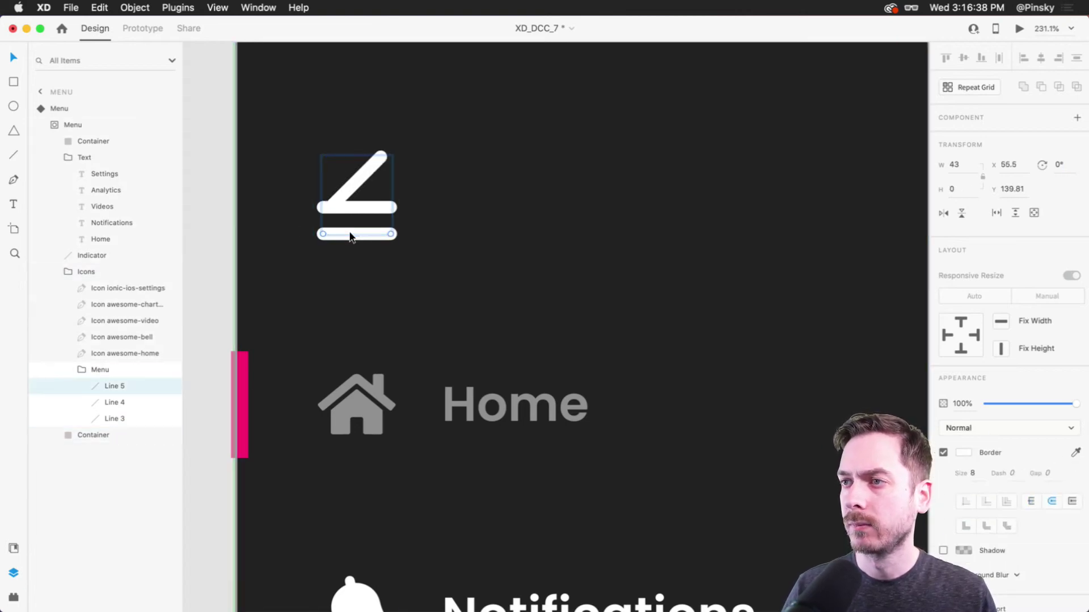
pyautogui.click(1068, 168)
pyautogui.write('4')
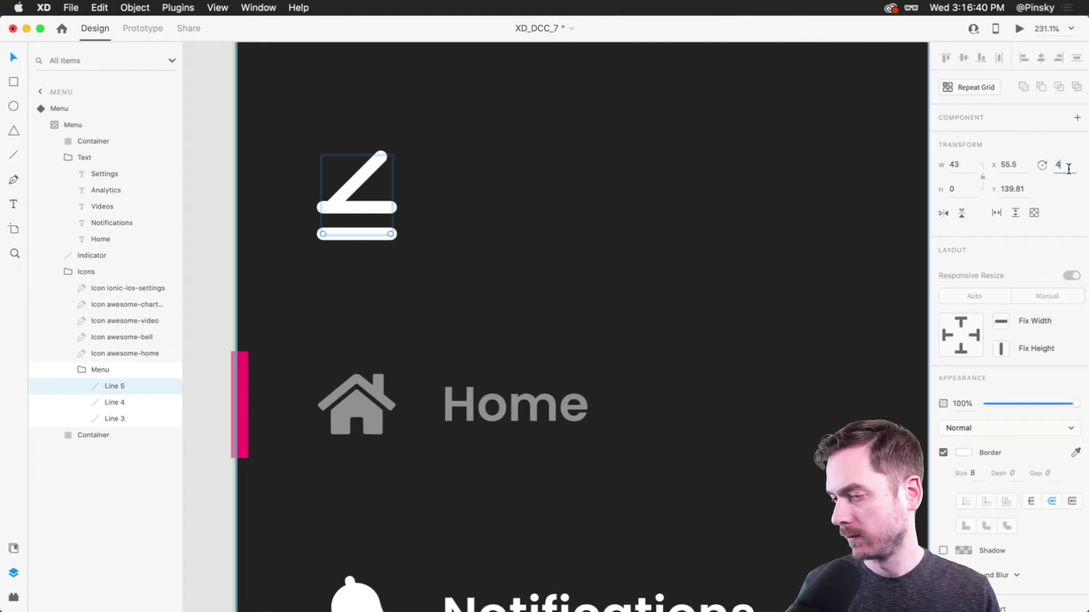
pyautogui.write('5')
pyautogui.press('Return')
# Step: Cross the two rotated lines into a centred X and shrink the middle line to 1 px, hidden at their intersection
pyautogui.moveTo(357, 237); pyautogui.dragTo(364, 191)
pyautogui.click(391, 207)
pyautogui.press('alt')
pyautogui.moveTo(391, 208); pyautogui.dragTo(359, 205)
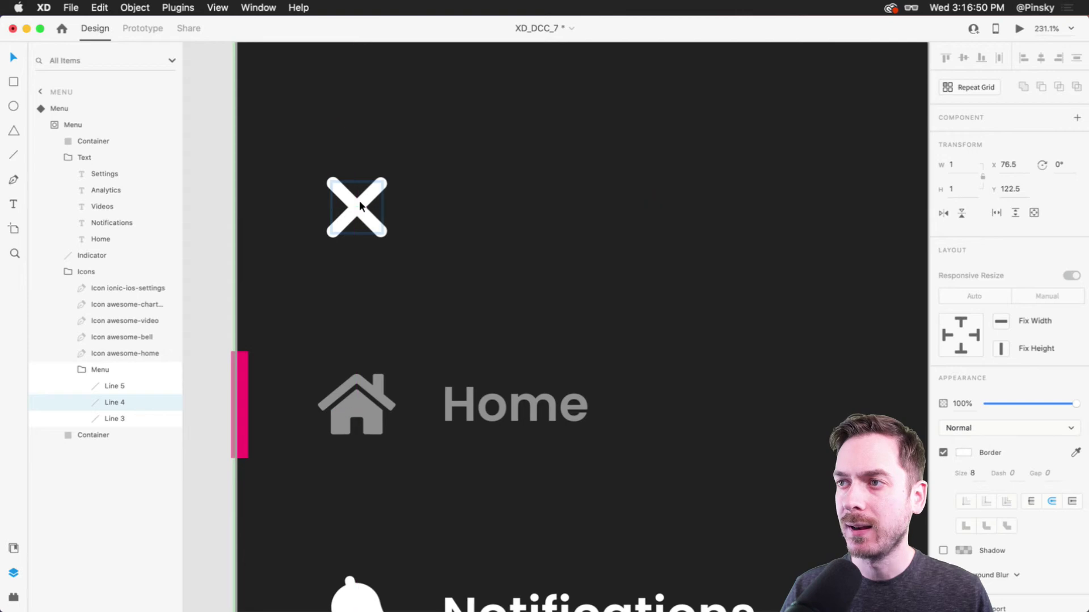
pyautogui.press('alt')
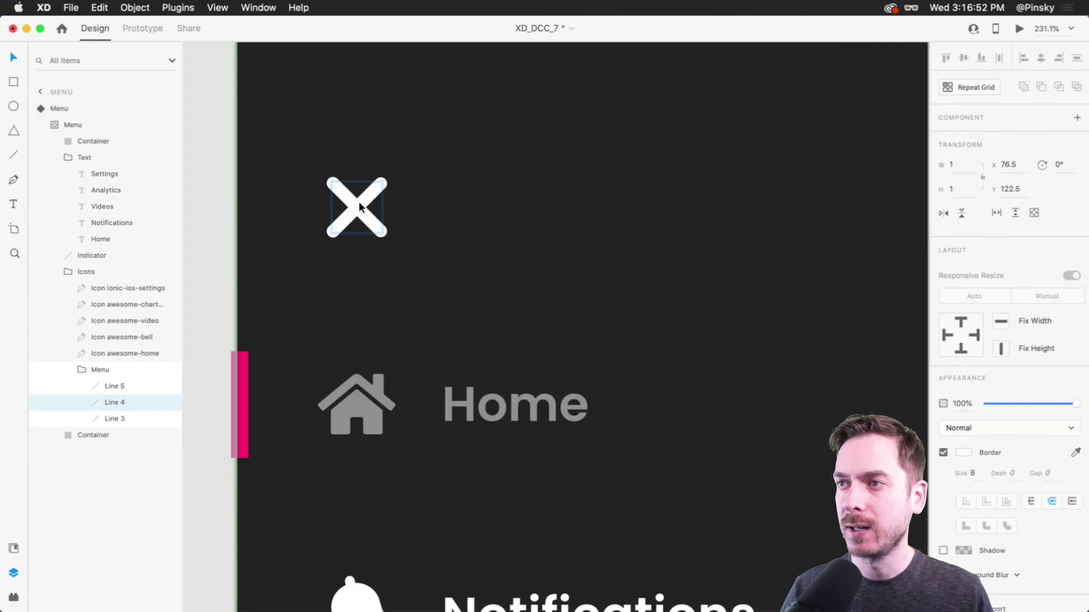
pyautogui.click(448, 238)
pyautogui.scroll(-5, 479, 310)
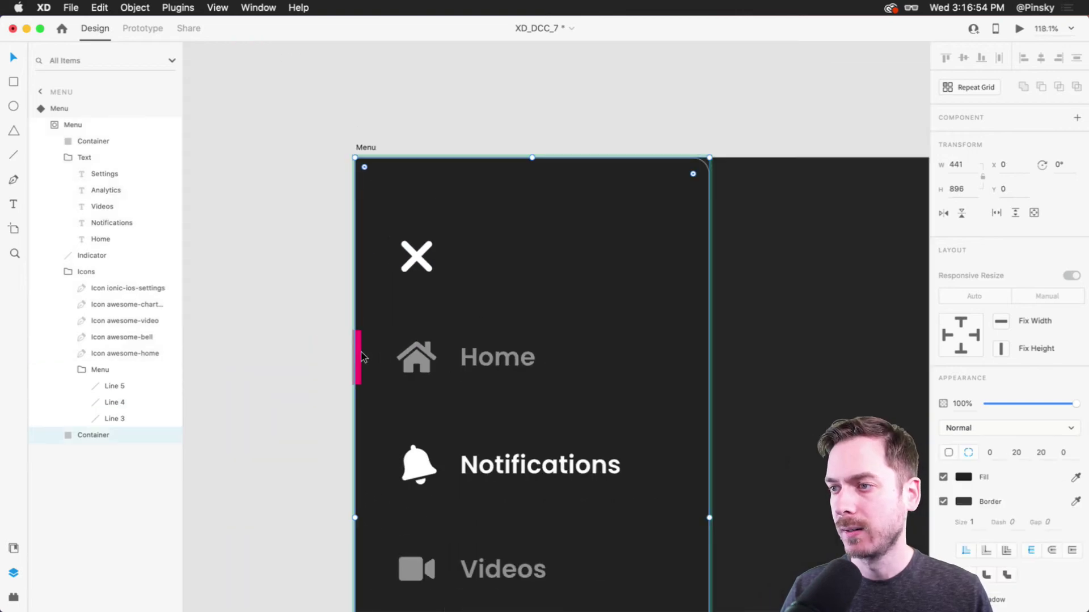
# Step: Move the pink indicator line down beside the Notifications item, at Y 347.5
pyautogui.scroll(5, 358, 363)
pyautogui.click(360, 352)
pyautogui.moveTo(360, 352); pyautogui.dragTo(389, 282)
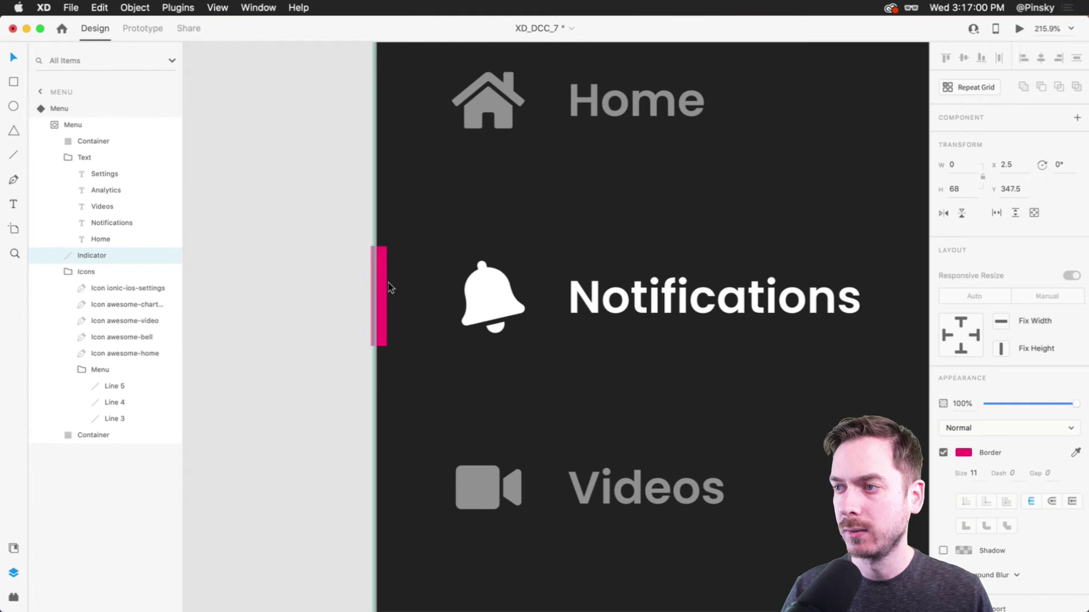
pyautogui.scroll(-5, 388, 281)
pyautogui.scroll(2, 656, 302)
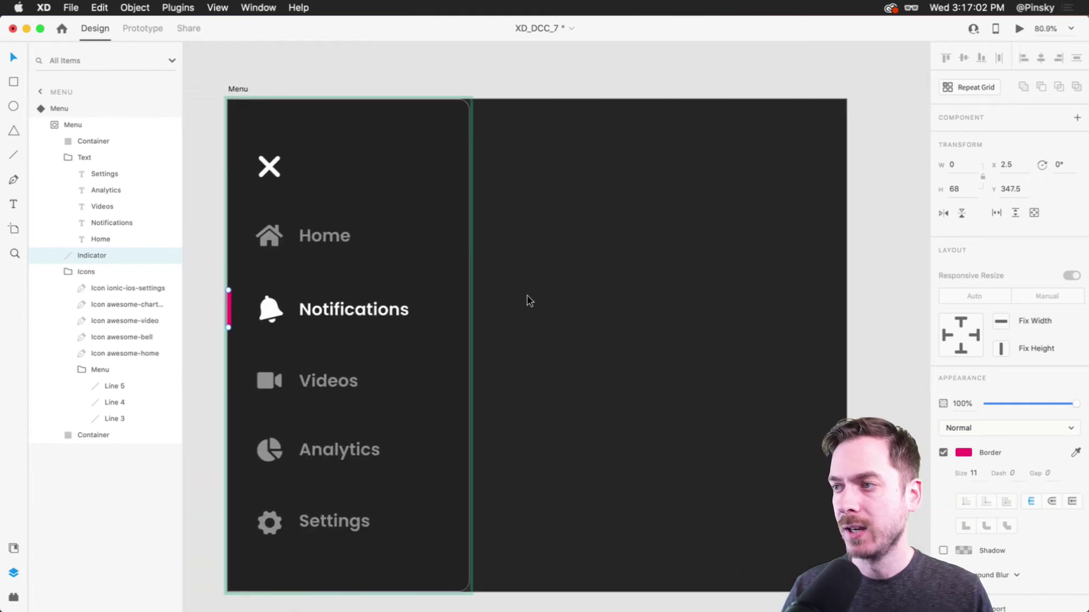
pyautogui.press('Escape')
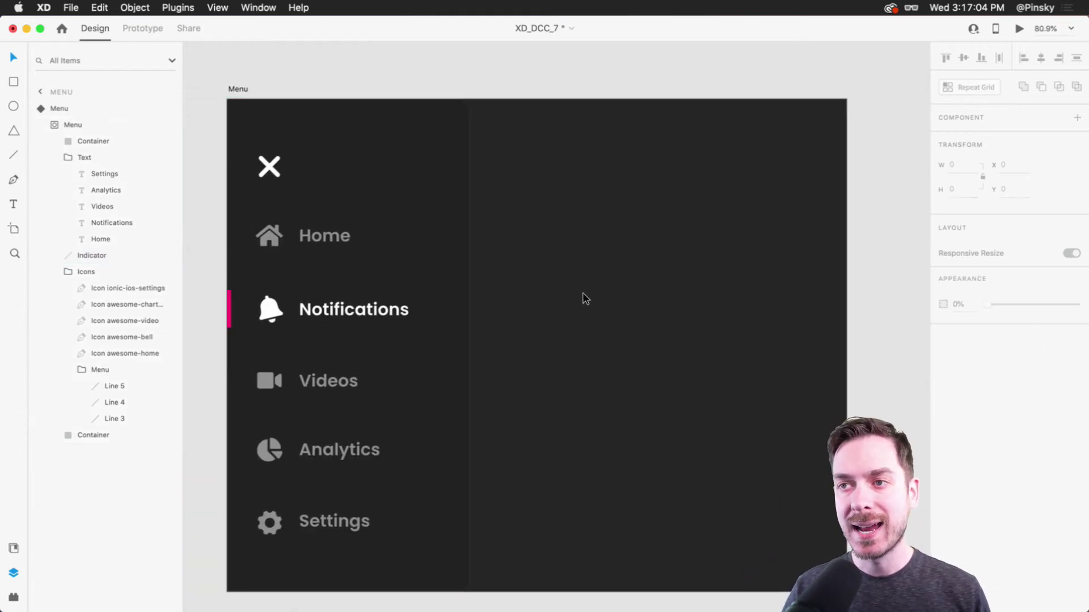
# Step: Compare the menu component's Default State with its Notifications state
pyautogui.click(418, 219)
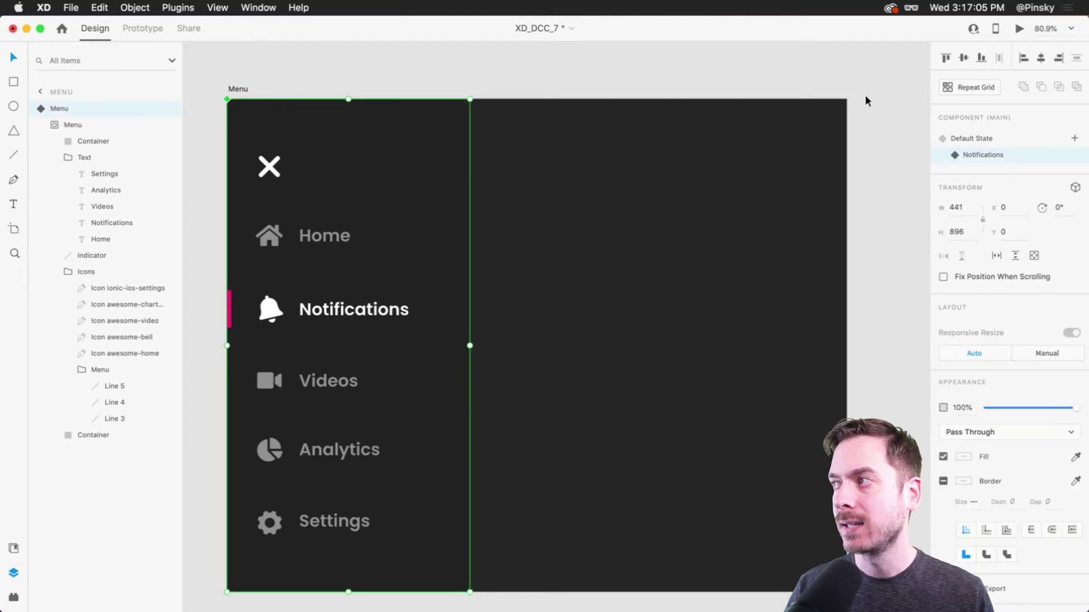
pyautogui.click(1009, 139)
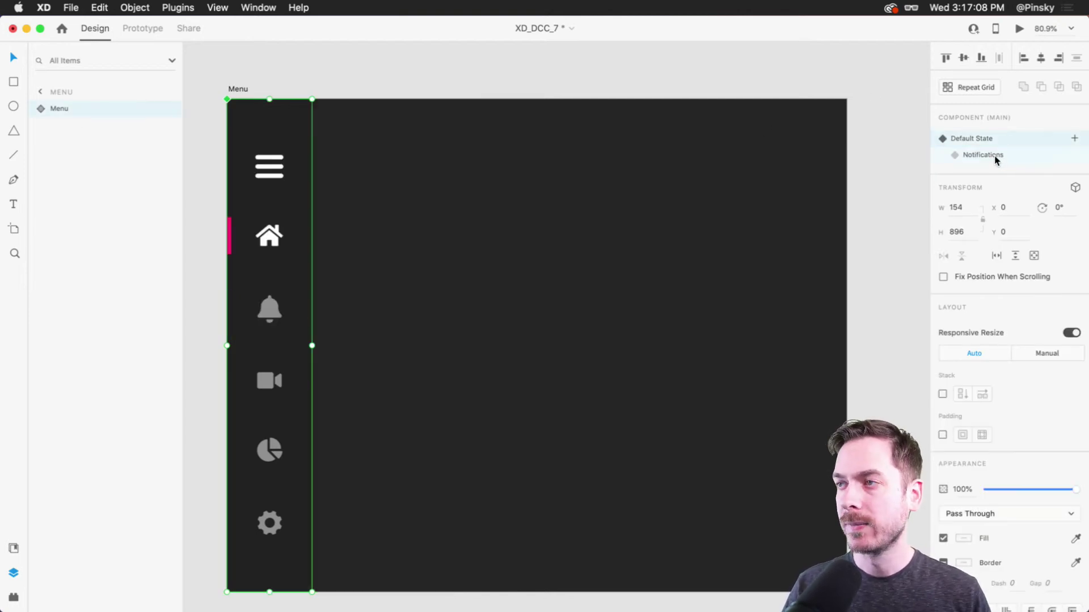
pyautogui.click(995, 157)
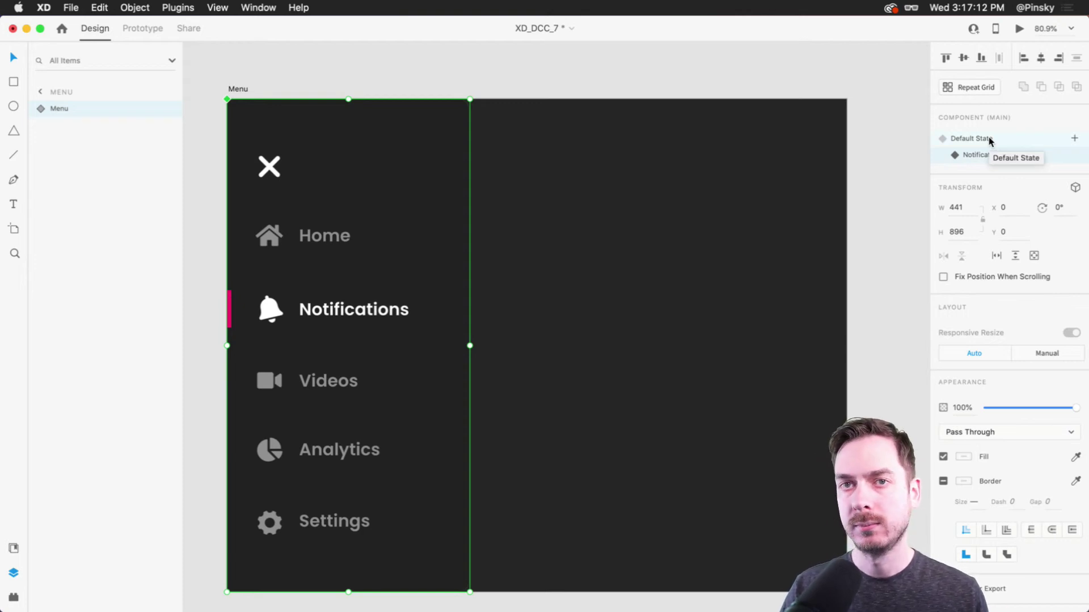
pyautogui.click(991, 140)
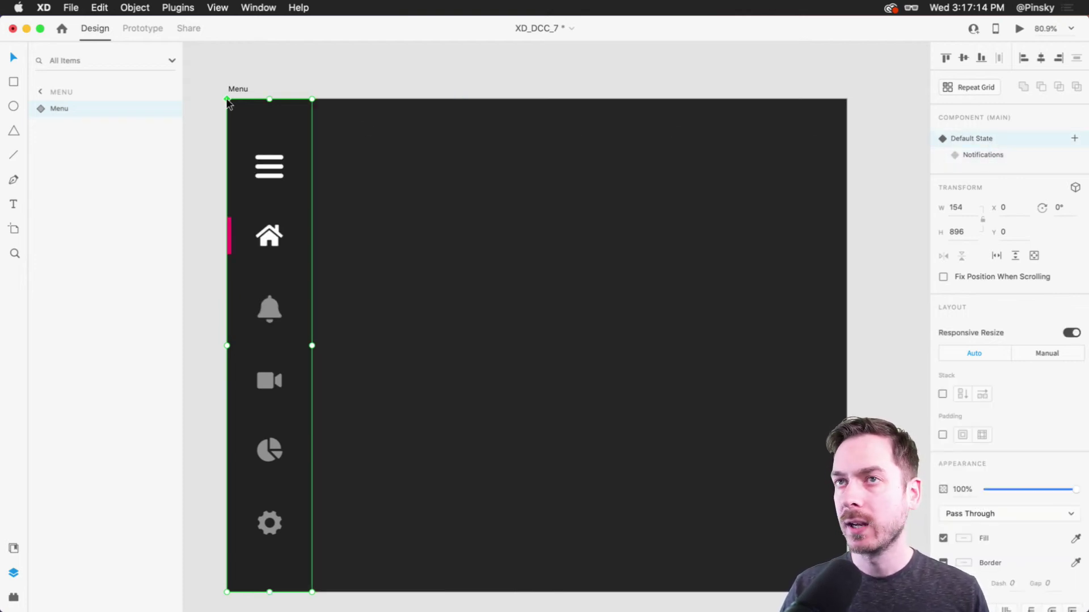
# Step: In Prototype mode, give the Default State's bell icon a Tap interaction that auto-animates to the Notifications state
pyautogui.click(148, 26)
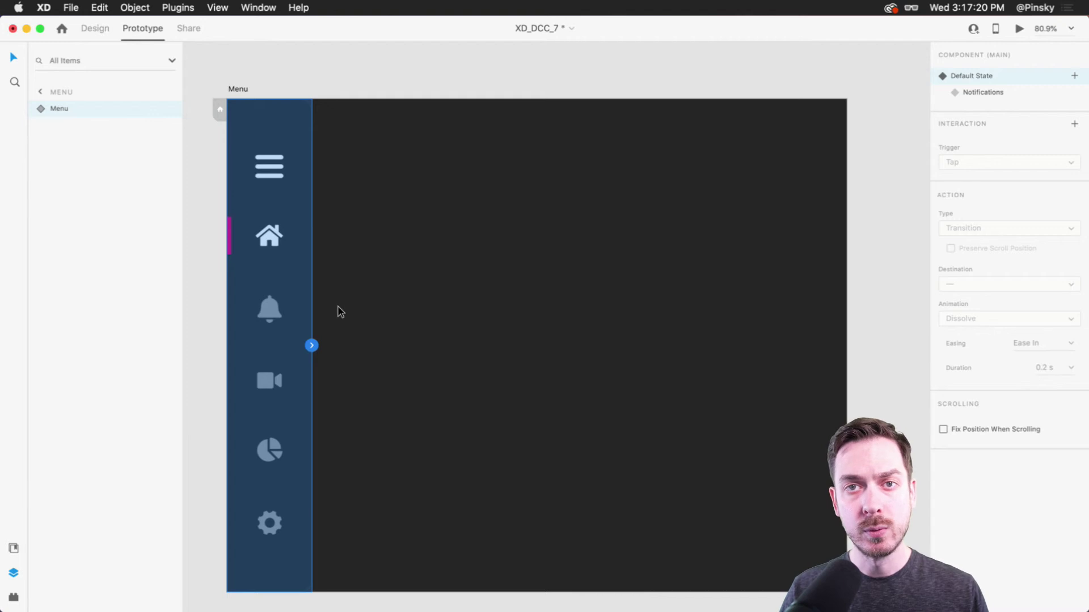
pyautogui.doubleClick(267, 309)
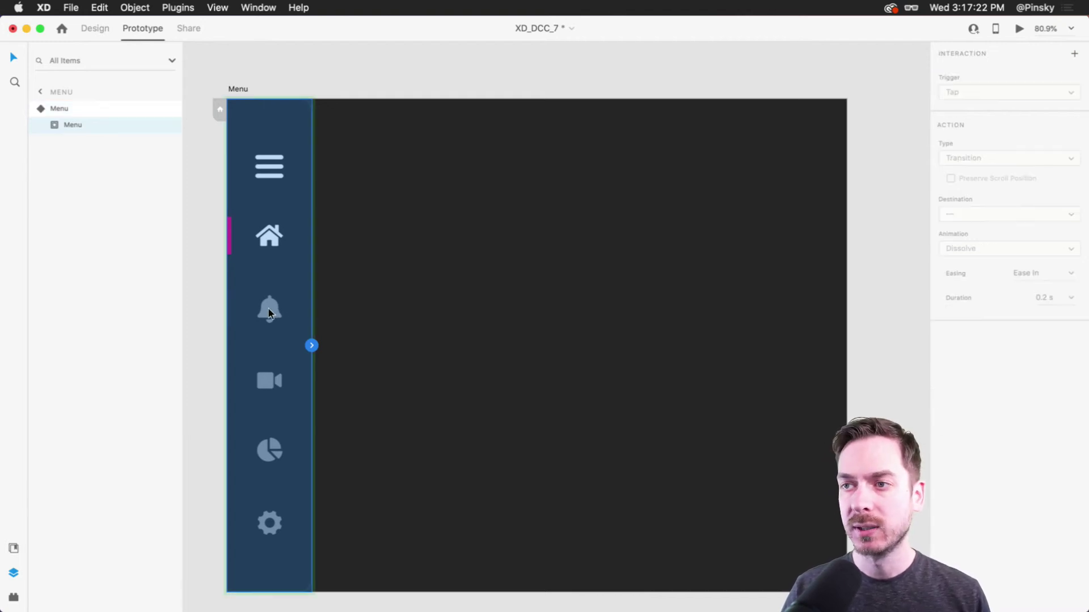
pyautogui.doubleClick(269, 305)
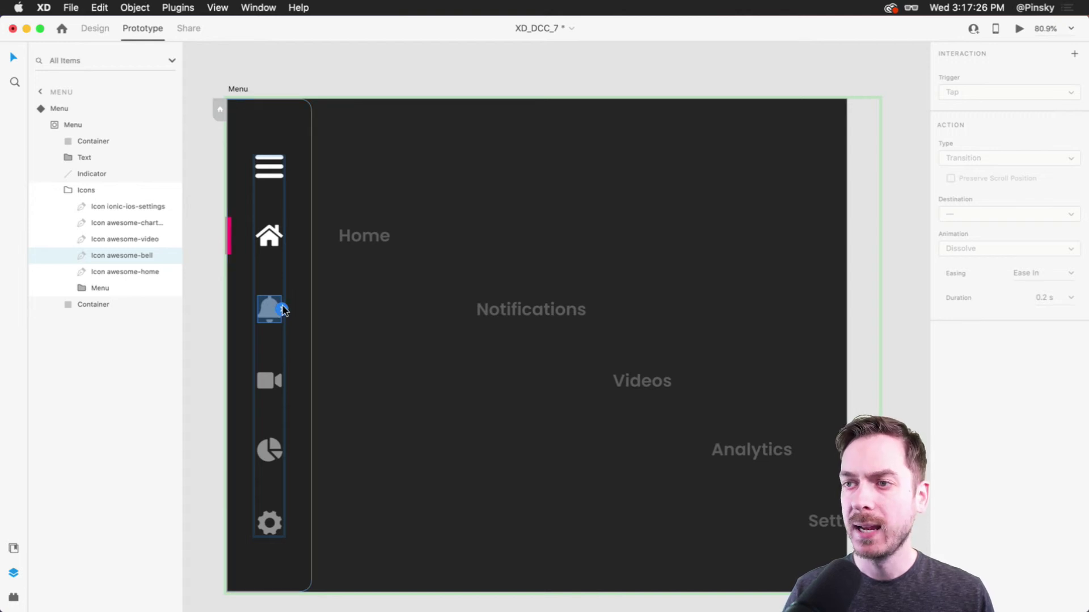
pyautogui.click(282, 309)
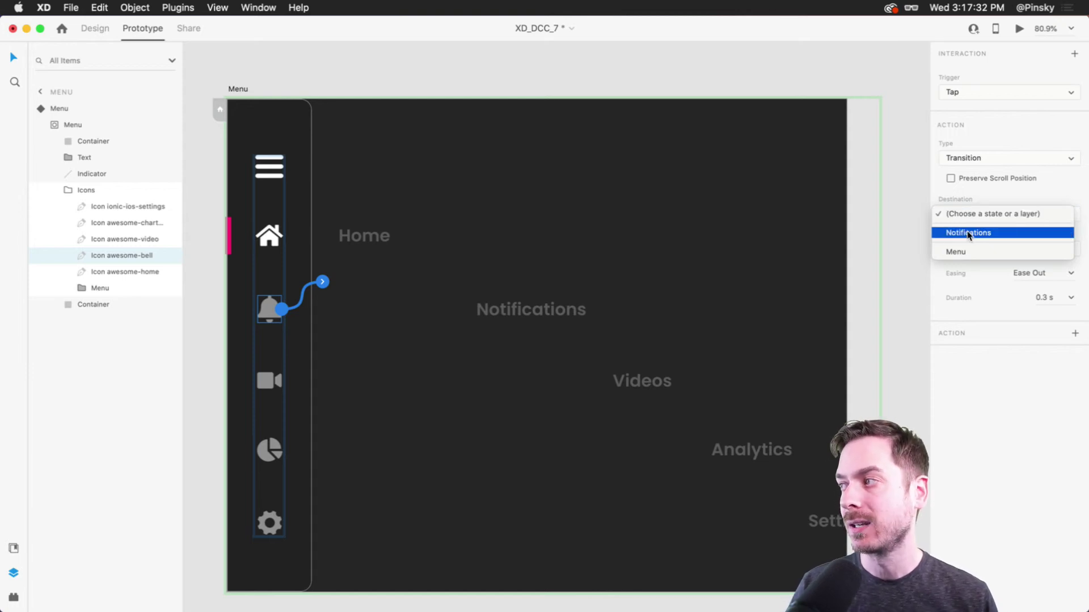
pyautogui.click(1001, 232)
# Step: Set the bell icon's interaction to Ease In-Out easing with a duration of 0.8 s
pyautogui.click(1073, 217)
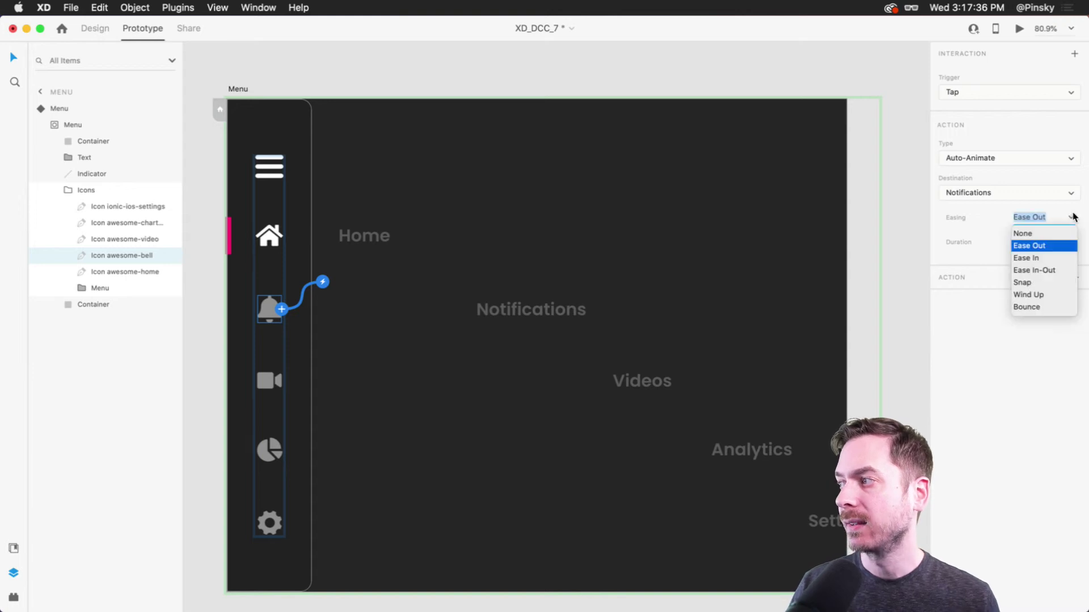
pyautogui.click(1048, 271)
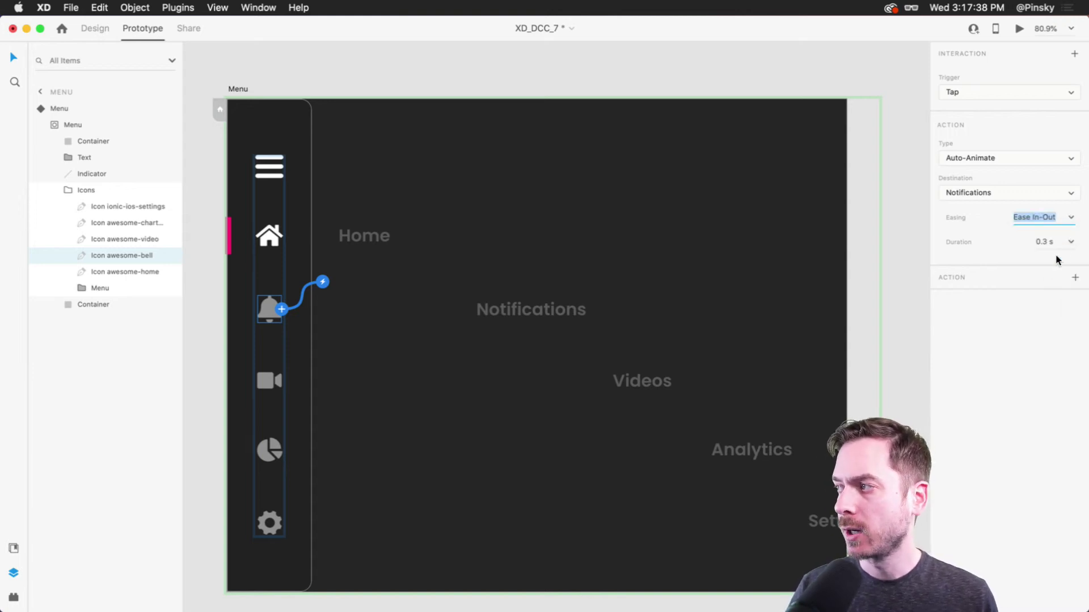
pyautogui.click(1070, 243)
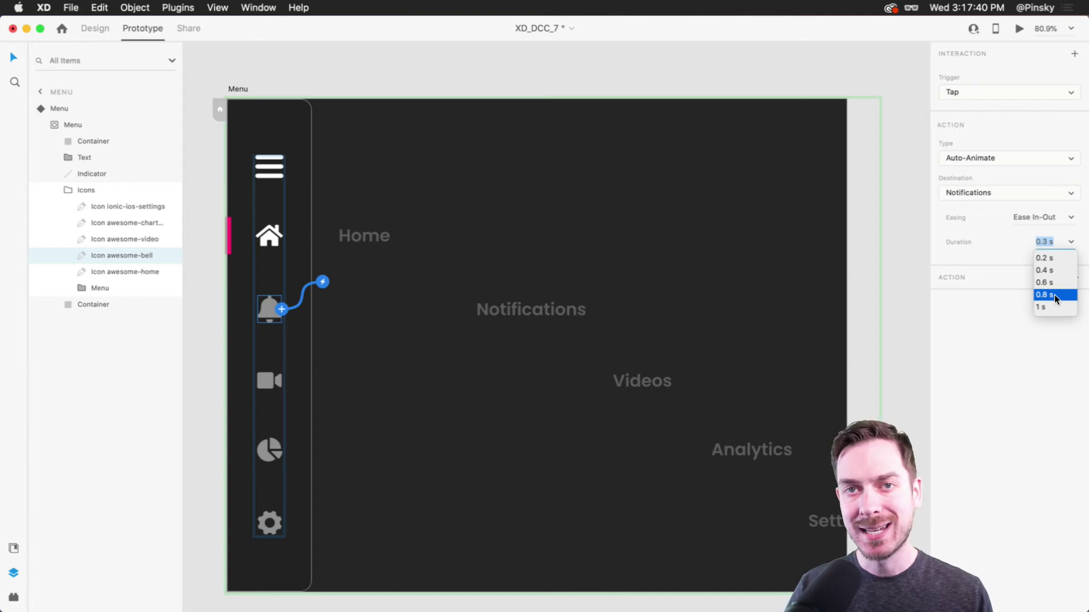
pyautogui.click(1053, 294)
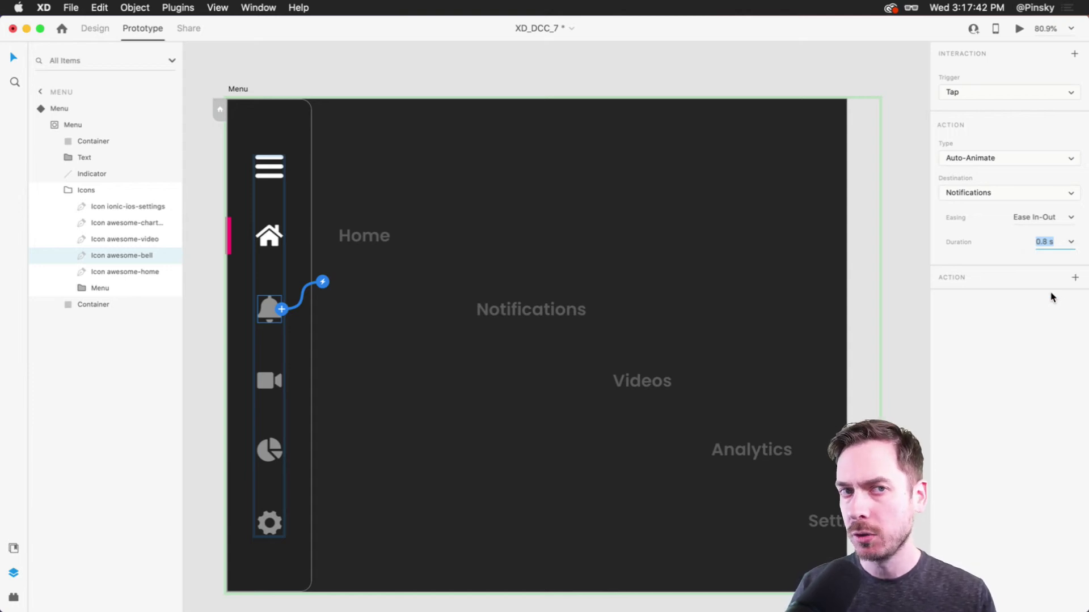
# Step: Preview the prototype and test the bell icon's transition to the Notifications state
pyautogui.click(1018, 30)
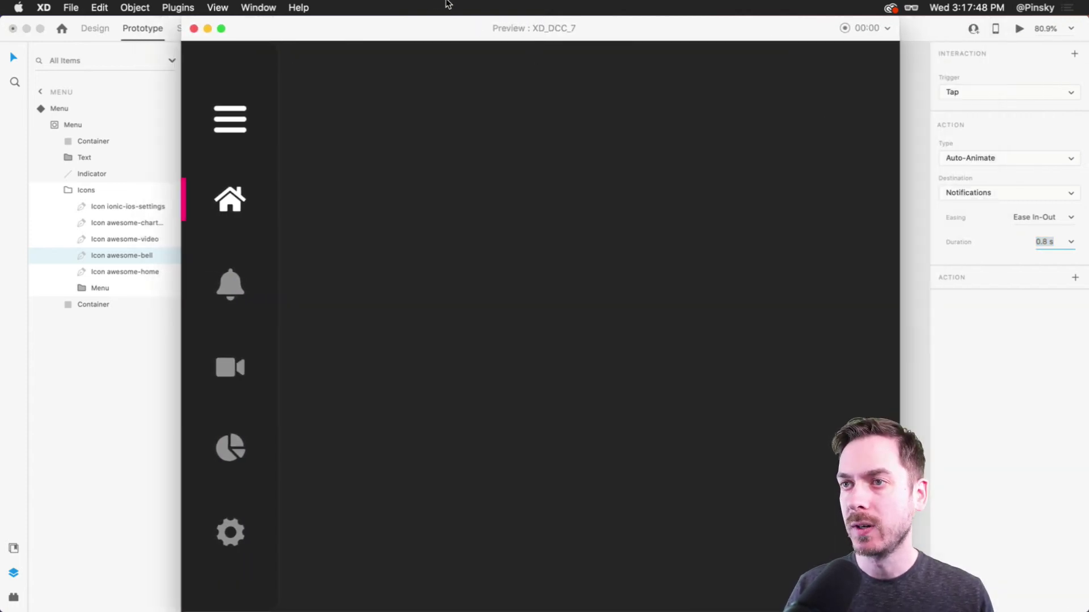
pyautogui.click(234, 288)
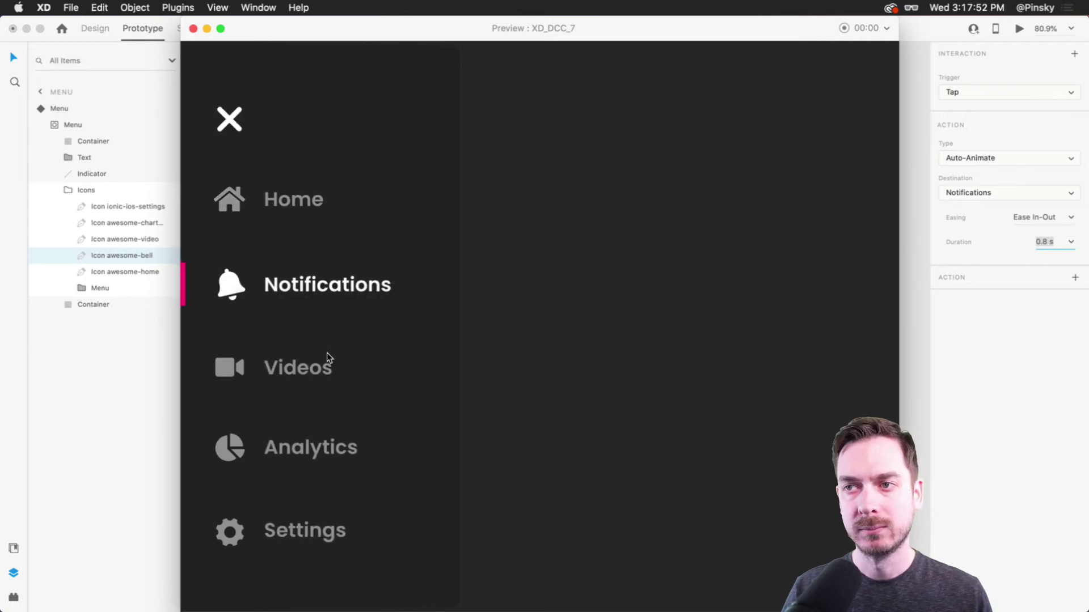
pyautogui.press('super+w')
pyautogui.click(299, 87)
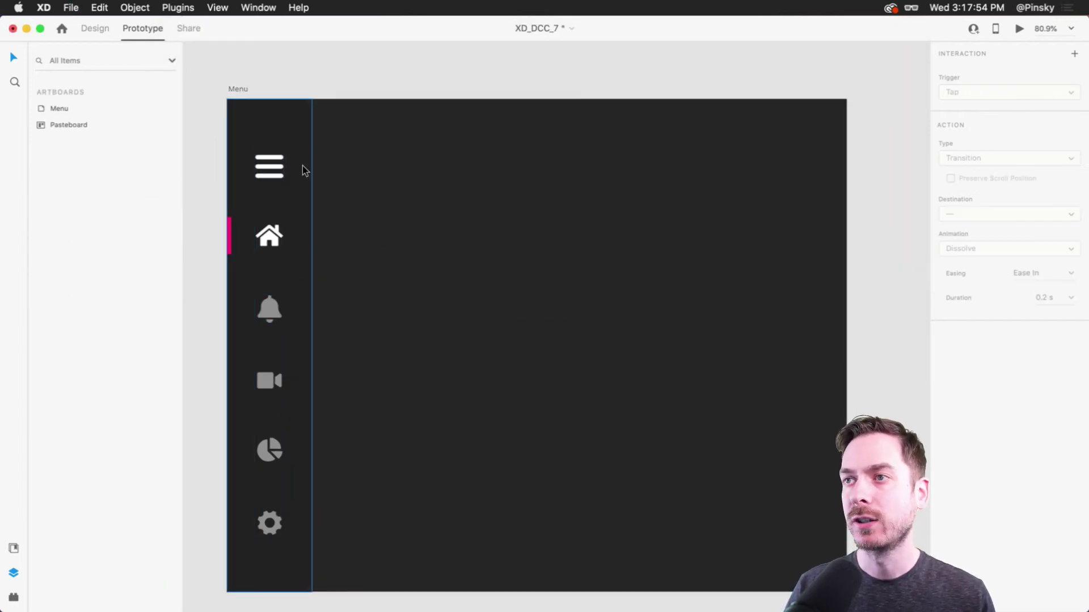
# Step: In the Notifications state, give the home icon a Tap interaction that auto-animates to the Default State
pyautogui.click(302, 166)
pyautogui.click(986, 92)
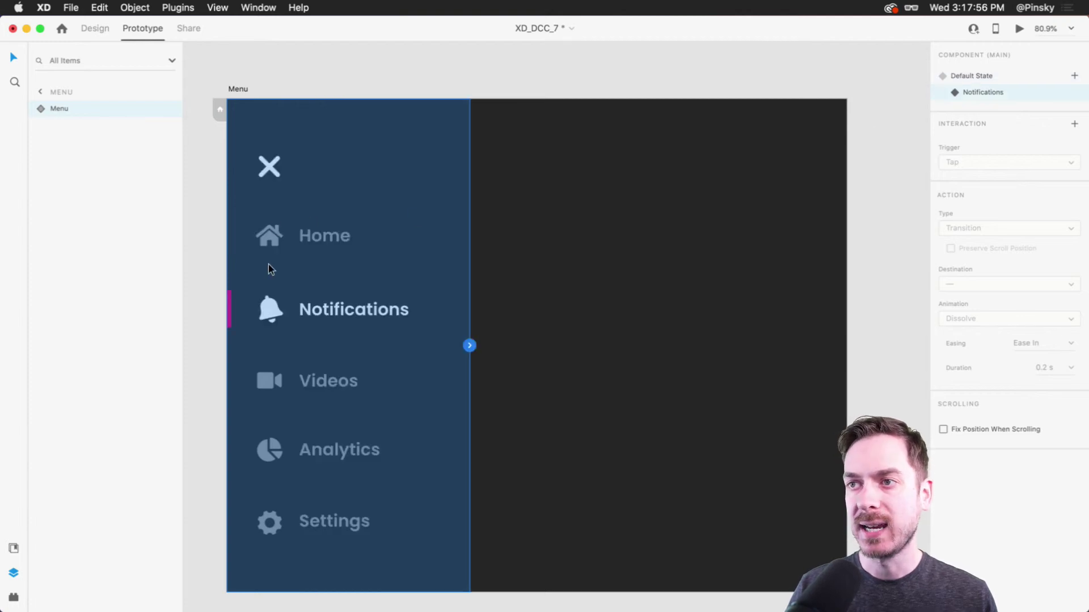
pyautogui.doubleClick(275, 238)
pyautogui.doubleClick(274, 233)
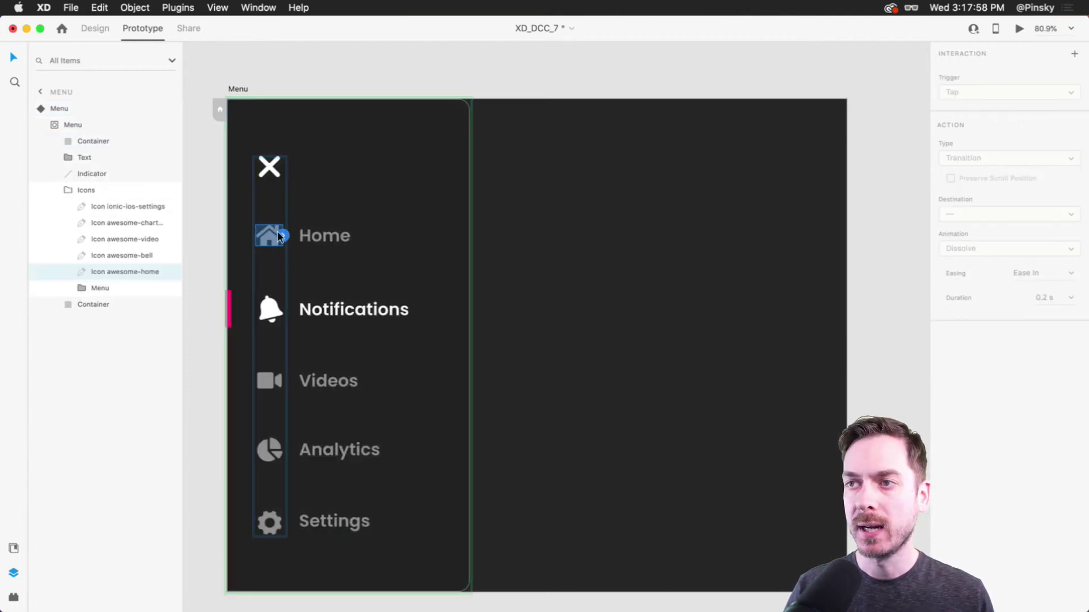
pyautogui.click(283, 236)
pyautogui.click(1035, 198)
pyautogui.click(1027, 209)
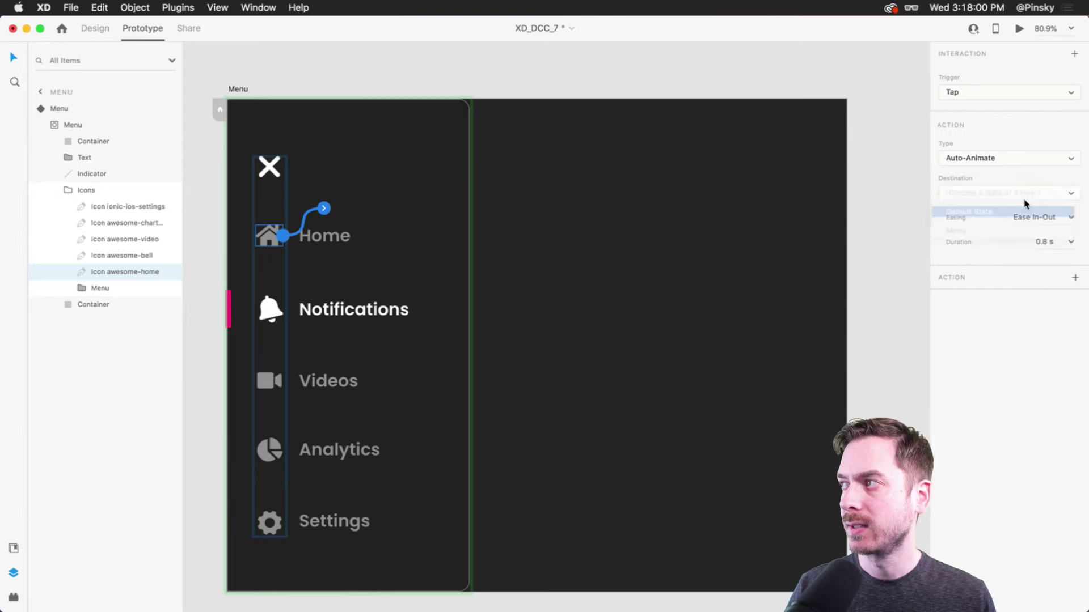
# Step: Preview the prototype and switch repeatedly between the home and bell icons to check the animation in both directions
pyautogui.click(1019, 28)
pyautogui.click(230, 208)
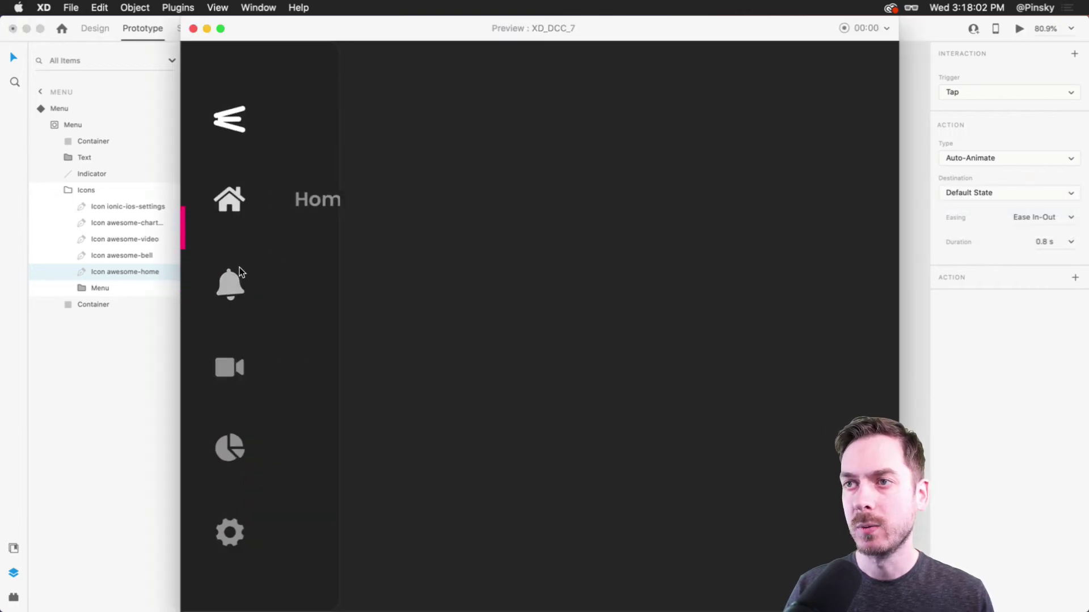
pyautogui.moveTo(231, 288)
pyautogui.click(233, 206)
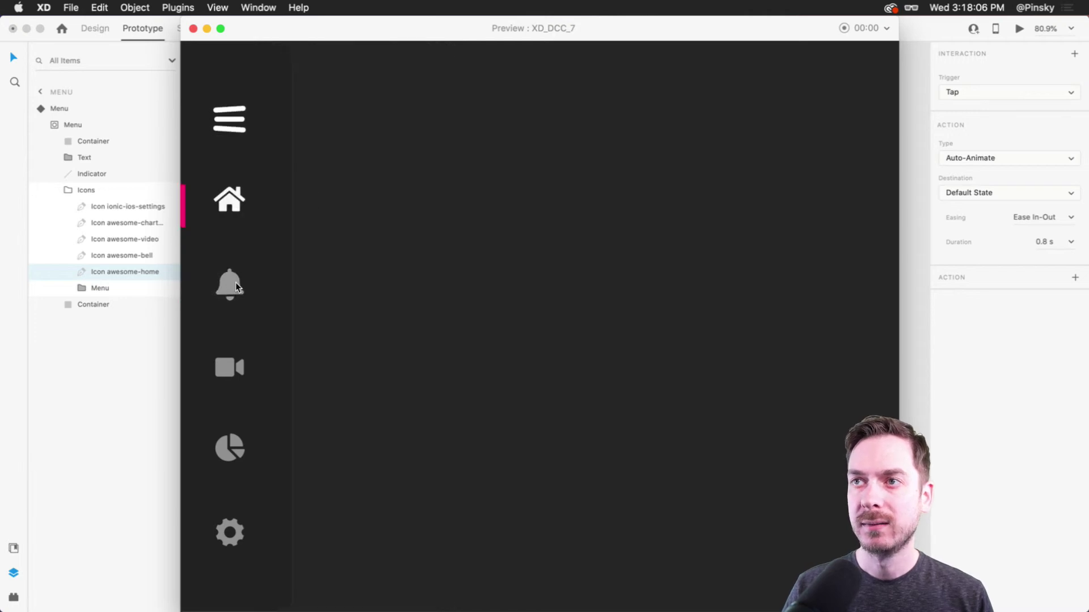
pyautogui.click(236, 282)
pyautogui.click(234, 206)
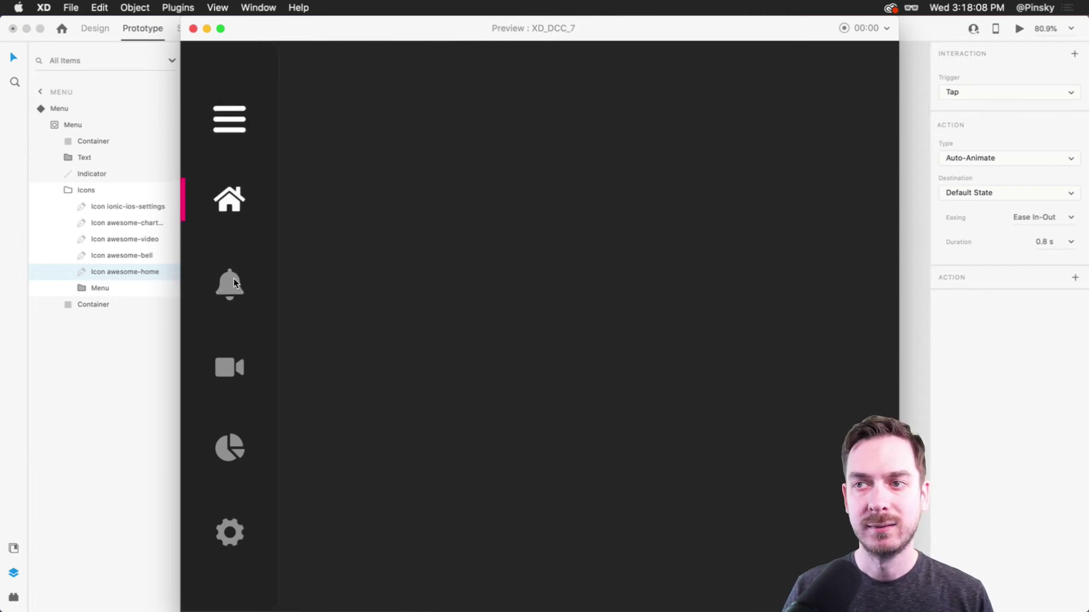
pyautogui.click(236, 289)
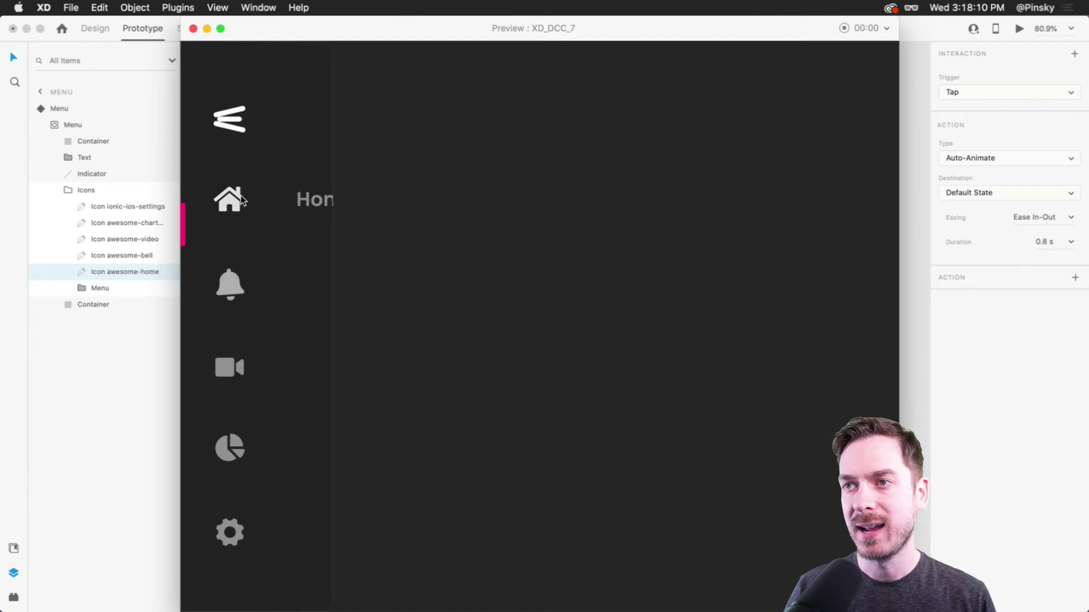
pyautogui.click(233, 200)
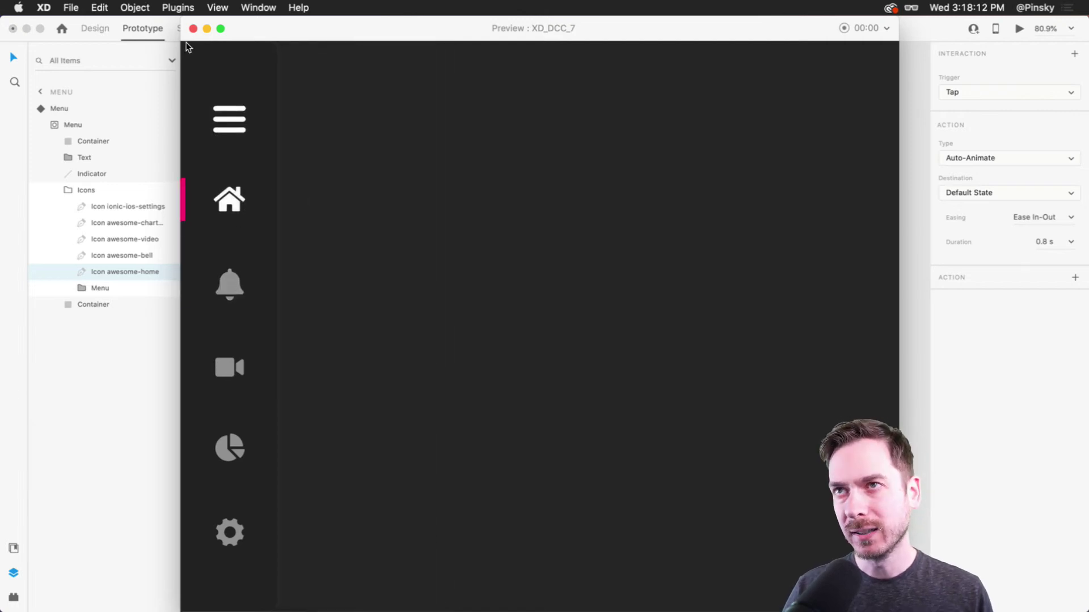
pyautogui.click(193, 29)
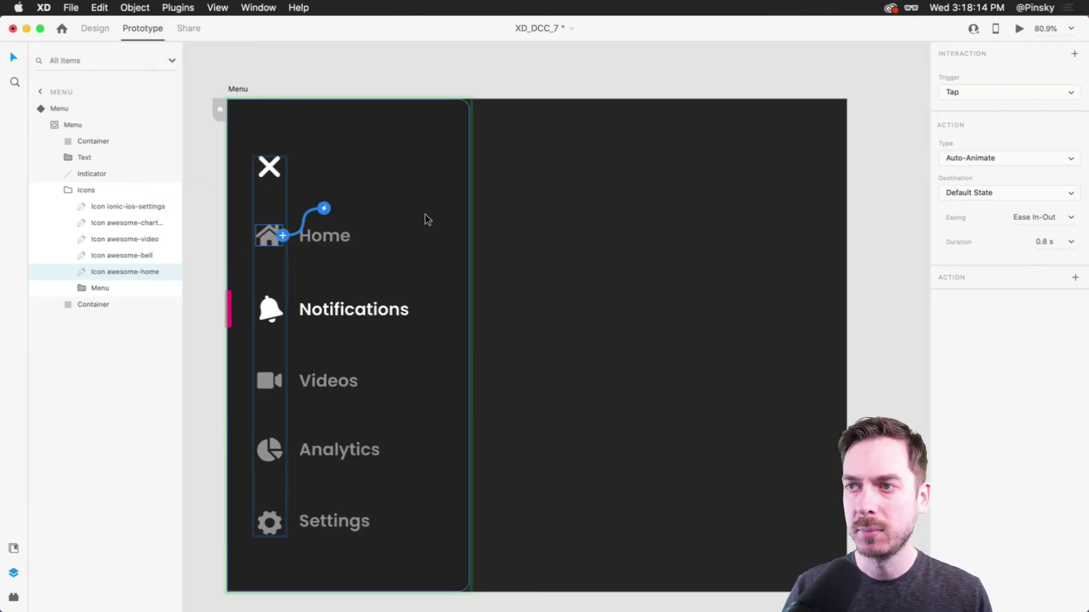
# Step: Set the duration of the home icon's interaction to 0.6 s and briefly open the preview
pyautogui.click(1070, 242)
pyautogui.click(1045, 270)
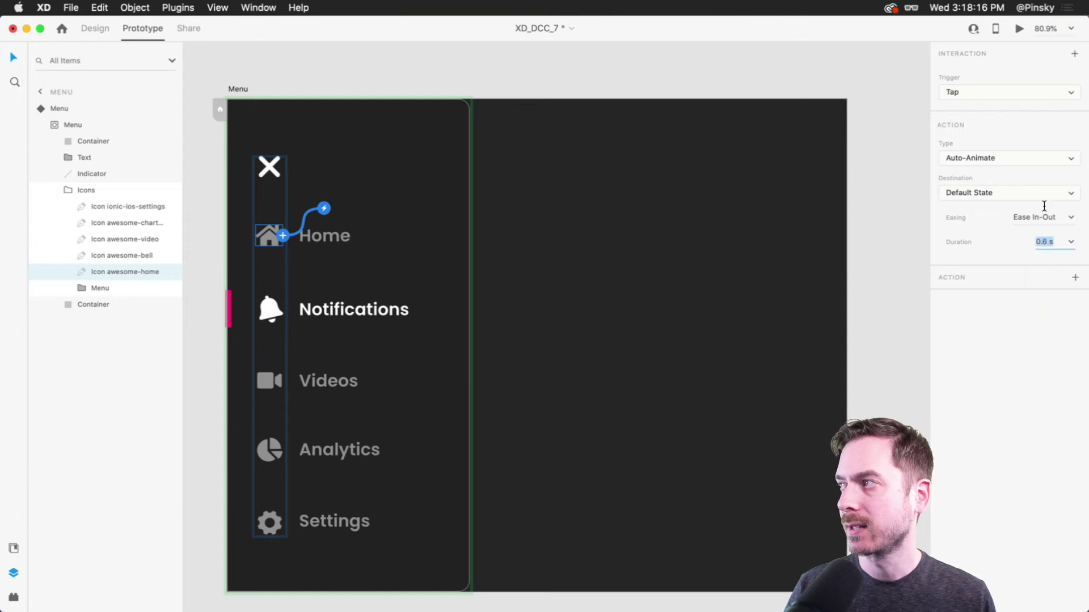
pyautogui.click(1019, 28)
pyautogui.click(226, 215)
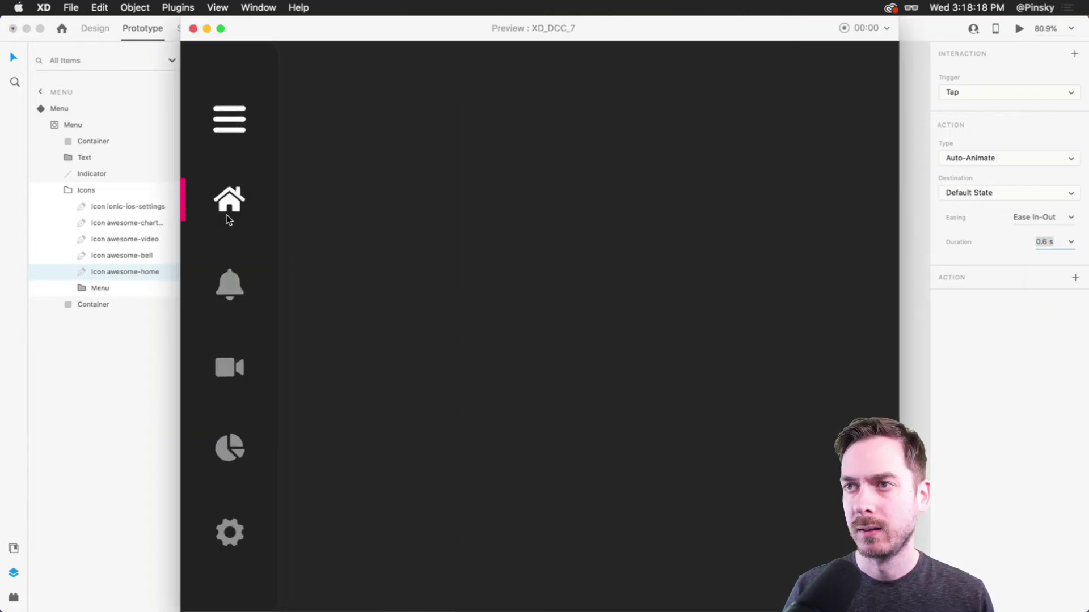
pyautogui.click(194, 29)
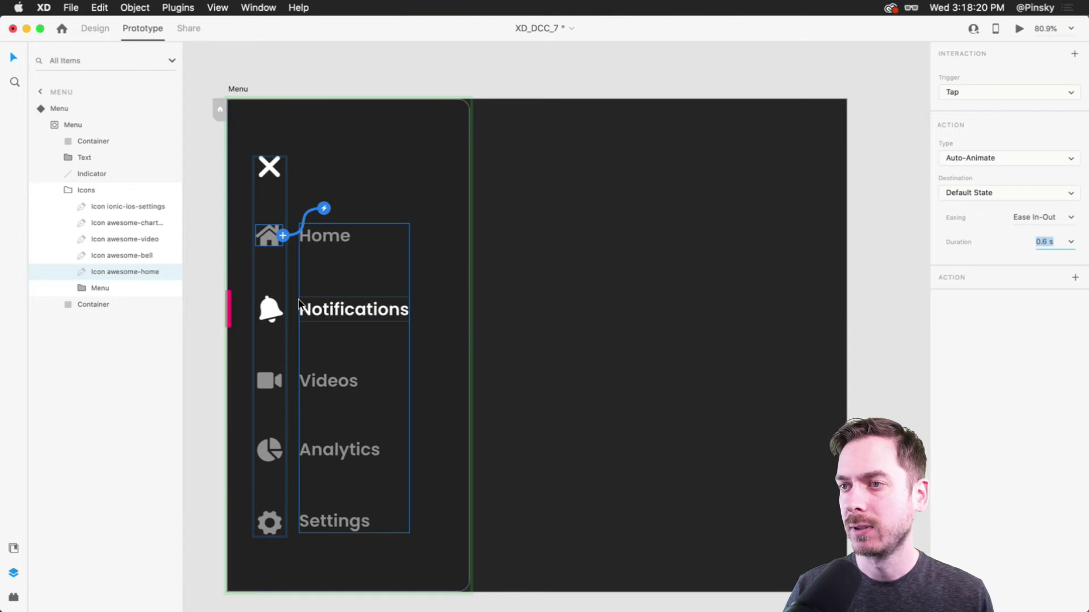
# Step: In the menu's Default State, set the duration of the bell icon's interaction to 0.6 s
pyautogui.press('Escape')
pyautogui.click(291, 102)
pyautogui.click(105, 29)
pyautogui.press('Escape')
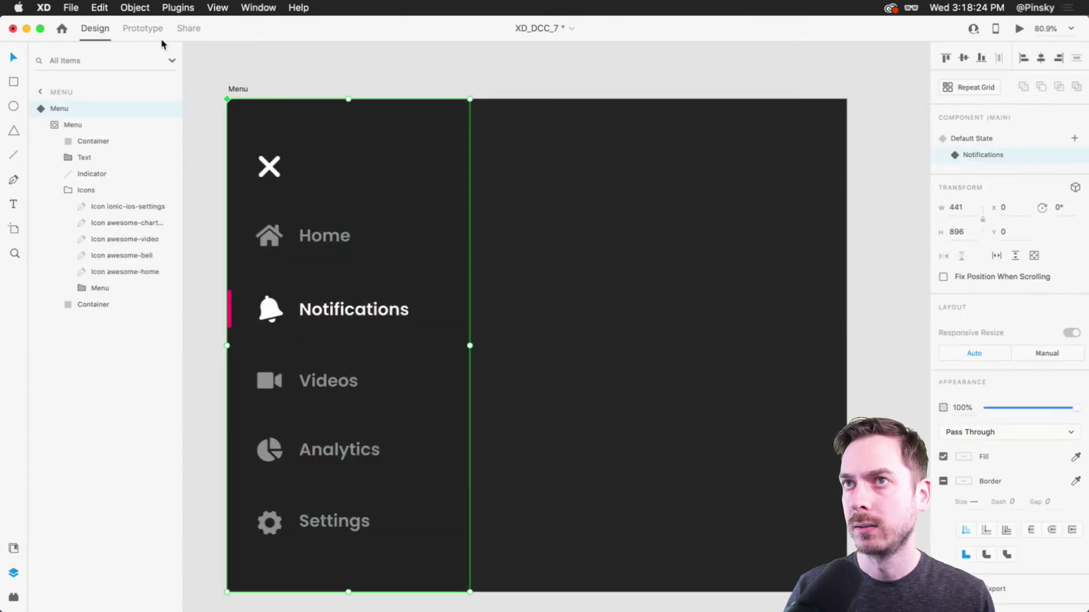
pyautogui.click(142, 28)
pyautogui.click(1025, 77)
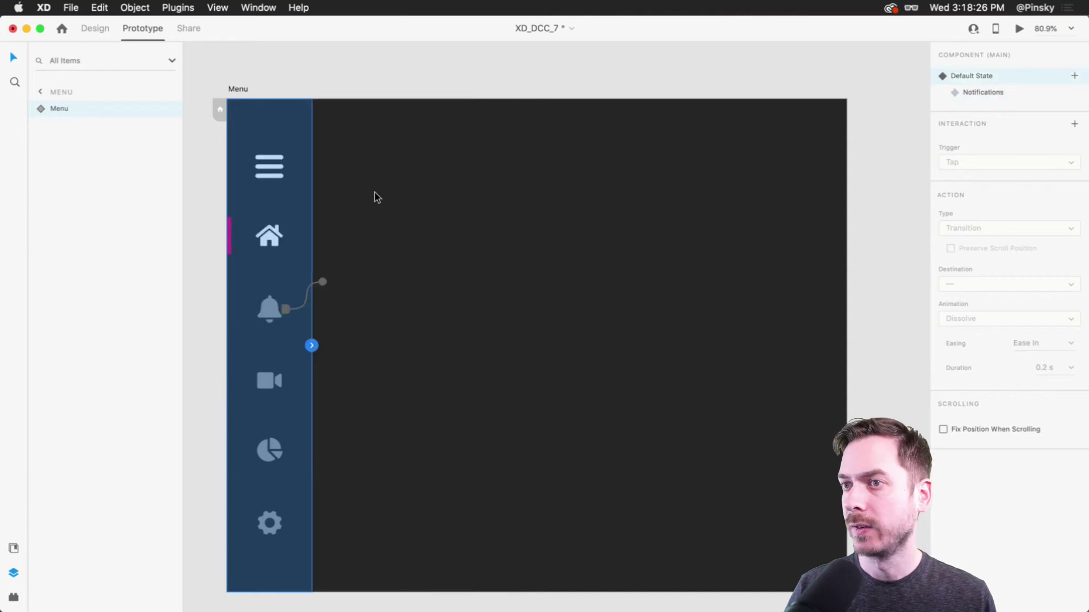
pyautogui.click(290, 315)
pyautogui.click(1058, 241)
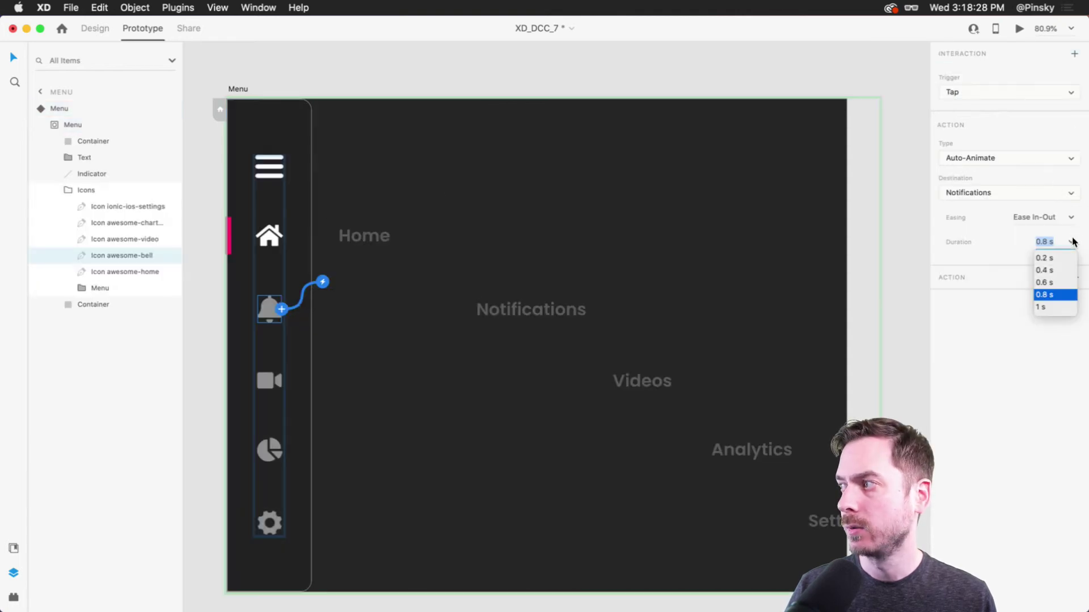
pyautogui.click(1058, 281)
pyautogui.click(342, 89)
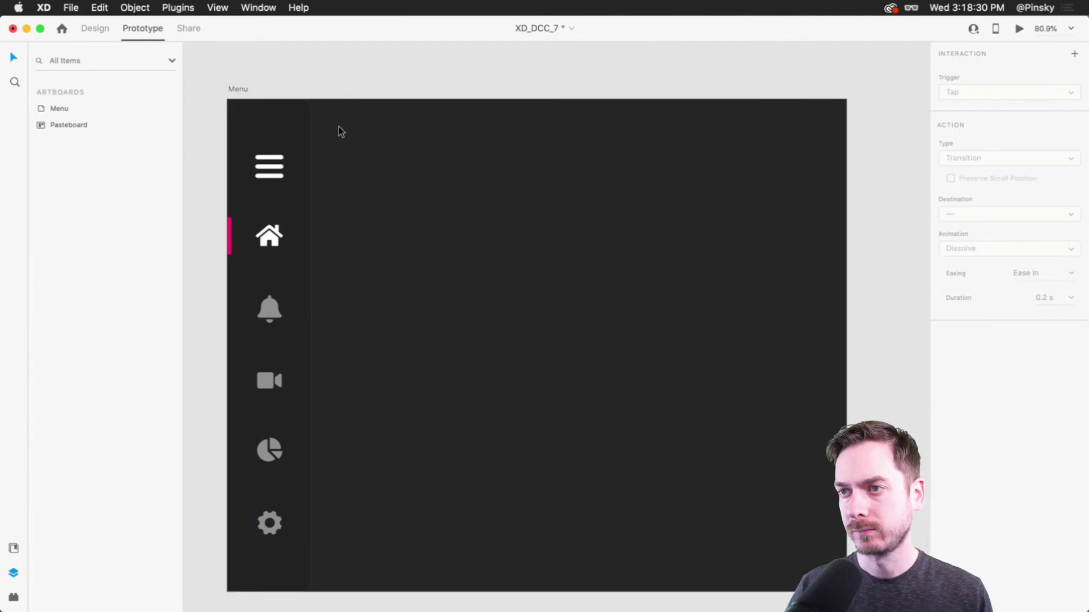
# Step: Return to design mode, compare the menu's Default State with its Notifications state, and open the Default State's contents for editing
pyautogui.click(253, 339)
pyautogui.click(95, 28)
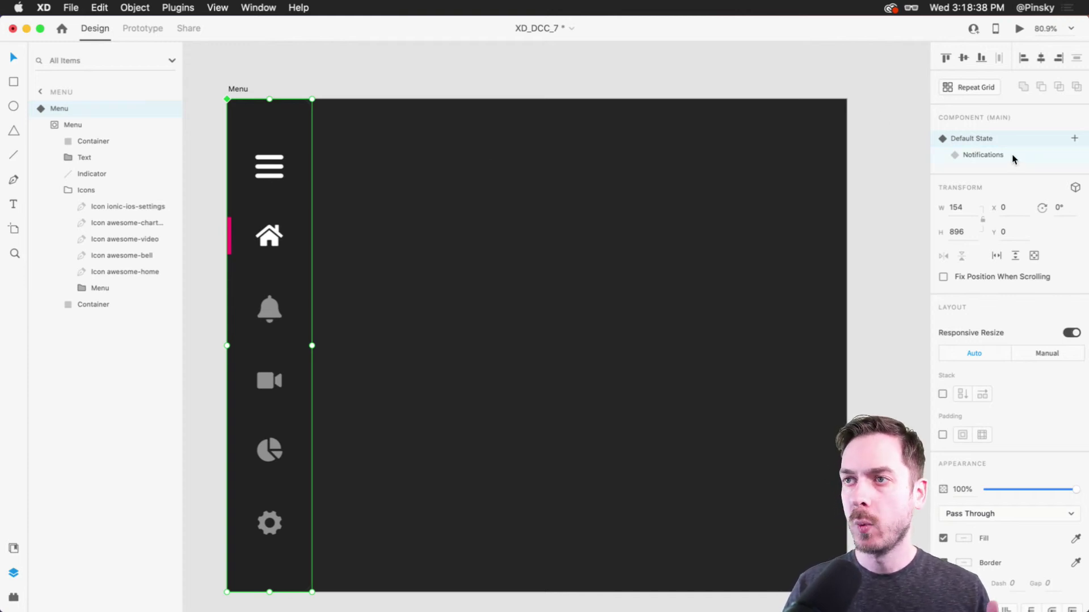
pyautogui.click(982, 155)
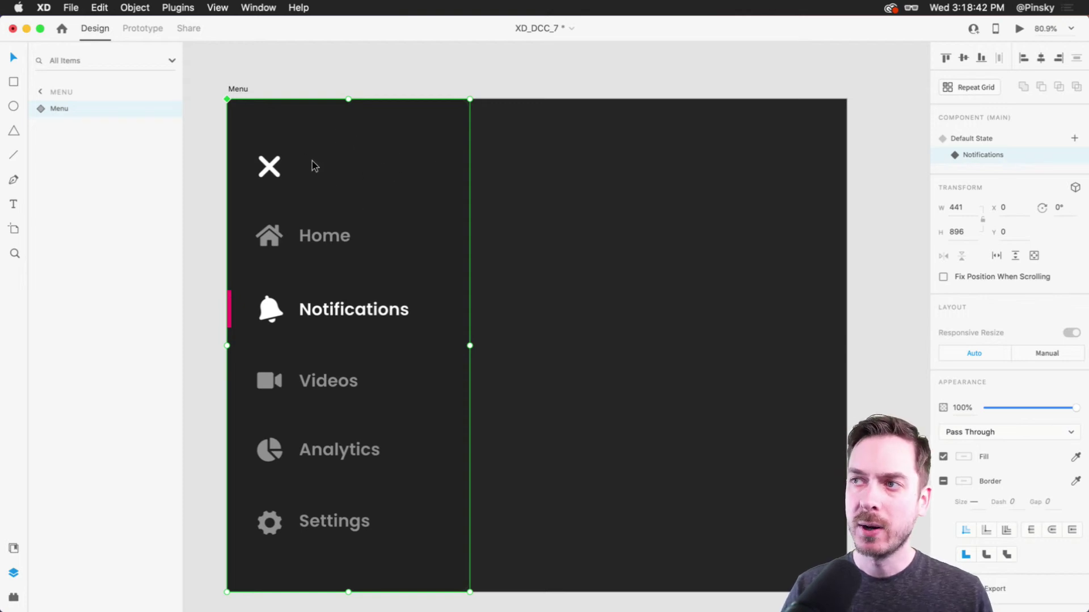
pyautogui.click(1006, 140)
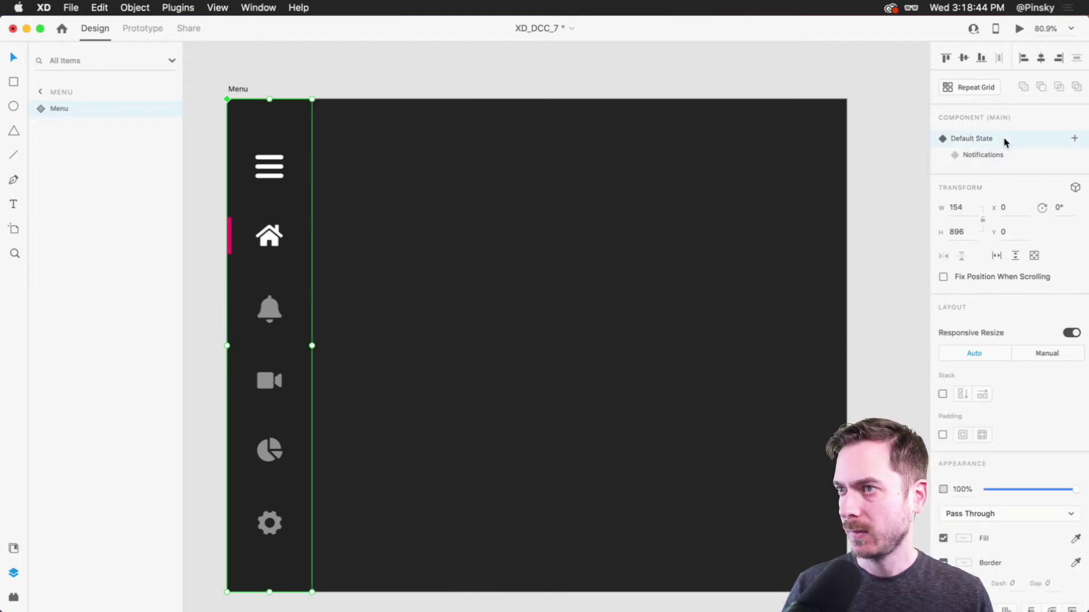
pyautogui.click(983, 155)
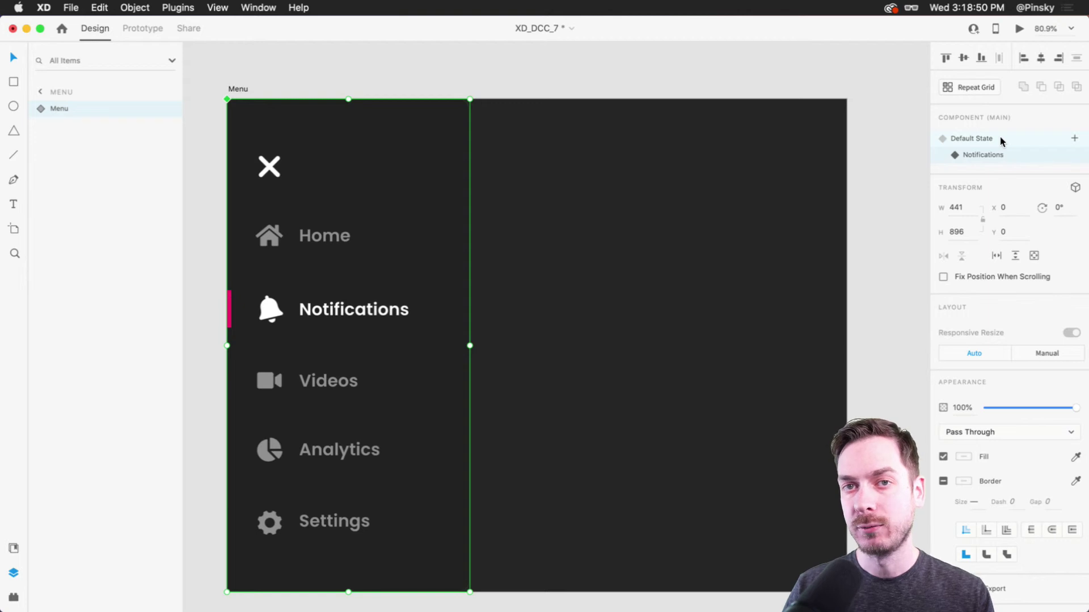
pyautogui.click(999, 138)
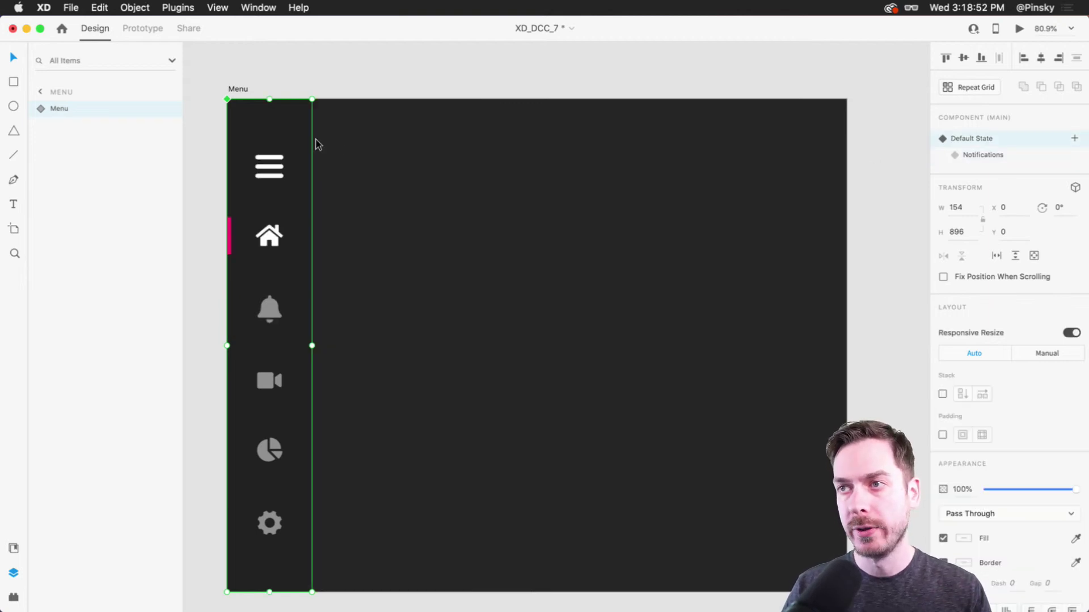
pyautogui.doubleClick(278, 145)
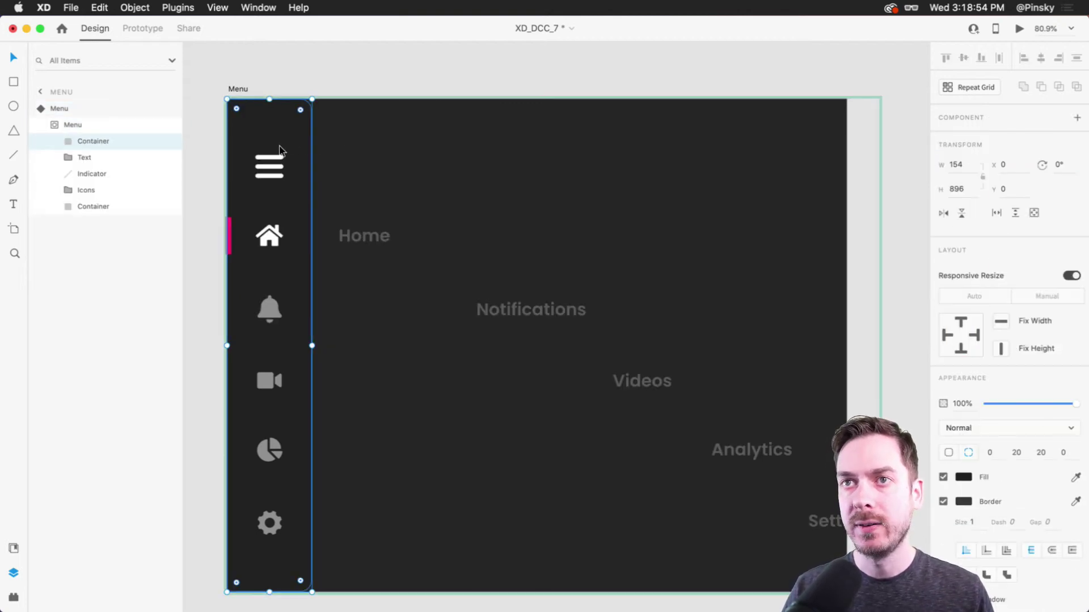
pyautogui.press('e')
pyautogui.moveTo(304, 158)
pyautogui.mouseDown()
pyautogui.moveTo(369, 186)
pyautogui.moveTo(423, 182)
pyautogui.mouseUp()
pyautogui.press('super+z')
# Step: Draw a rectangle about 272 × 47 in the menu's Default State, round its corners to 24 and place it above the hamburger icon
pyautogui.press('r')
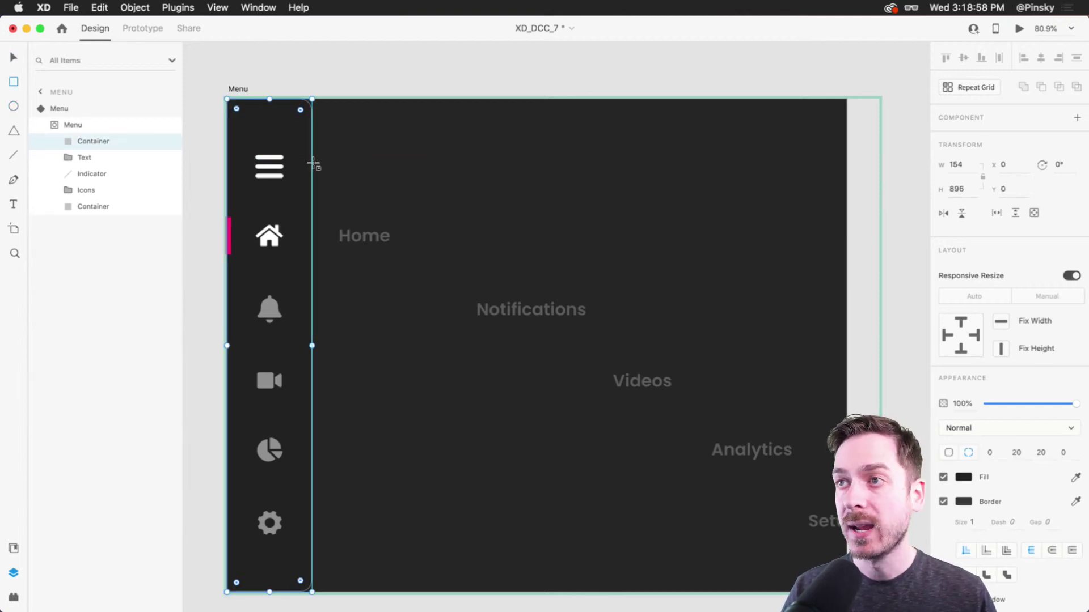
pyautogui.moveTo(312, 158); pyautogui.dragTo(462, 188)
pyautogui.scroll(5, 395, 158)
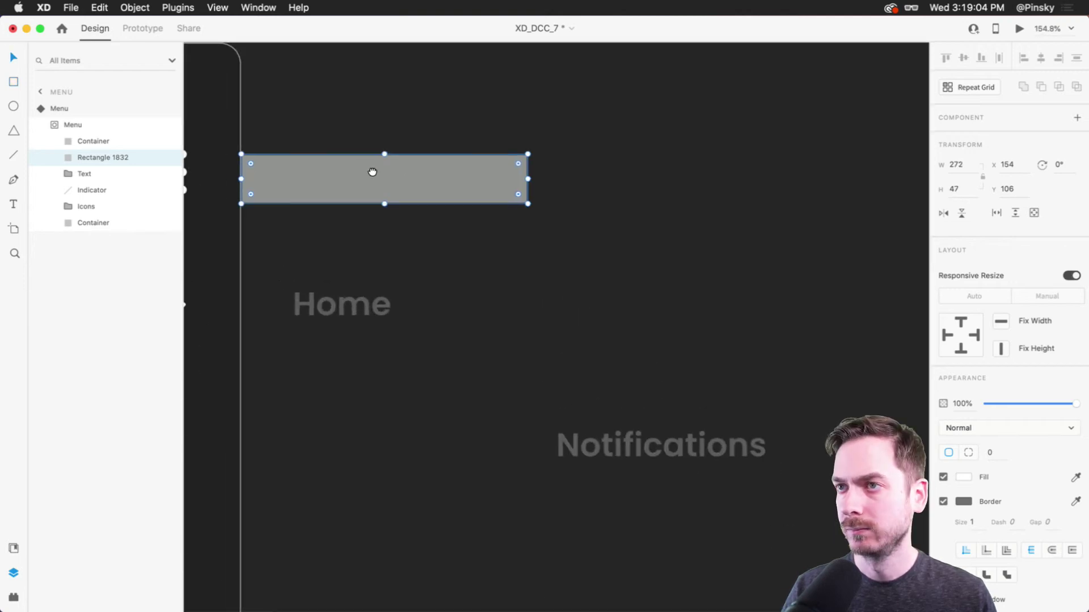
pyautogui.moveTo(274, 166); pyautogui.dragTo(316, 182)
pyautogui.moveTo(389, 195); pyautogui.dragTo(508, 141)
# Step: Give the rounded rectangle a dark grey fill and a dark grey border
pyautogui.click(964, 477)
pyautogui.moveTo(808, 493); pyautogui.dragTo(785, 499)
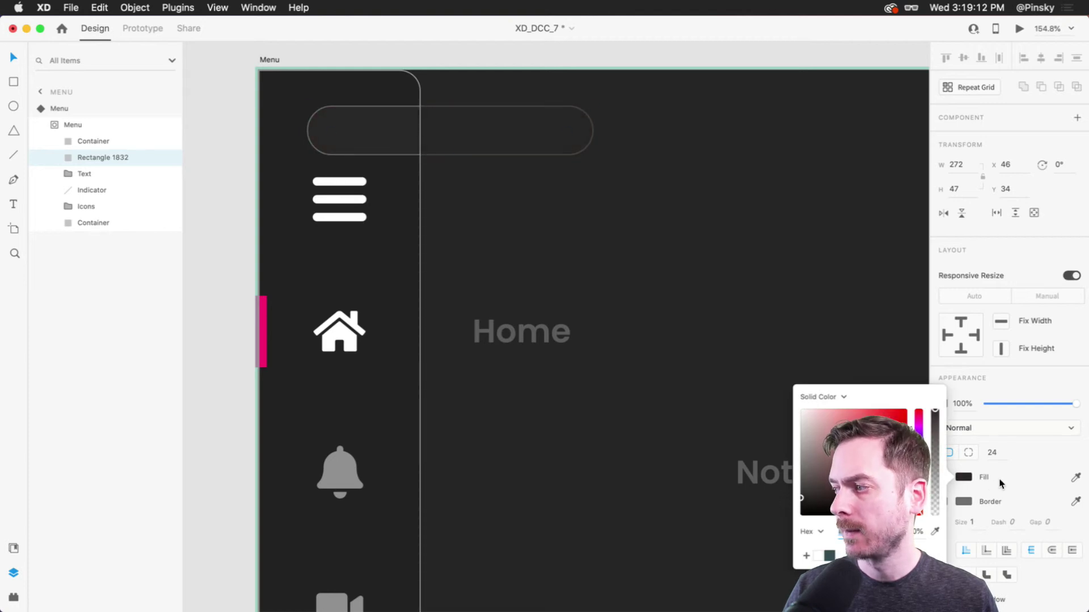
pyautogui.click(956, 500)
pyautogui.click(956, 501)
pyautogui.moveTo(808, 513)
pyautogui.mouseDown()
pyautogui.moveTo(778, 519)
pyautogui.moveTo(778, 507)
pyautogui.mouseUp()
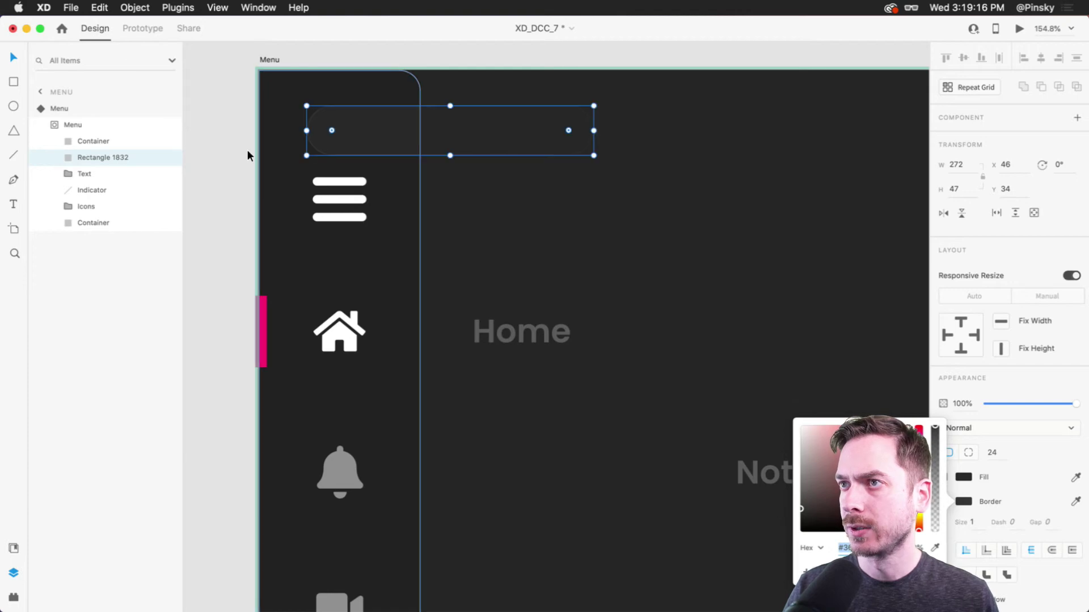
# Step: Search the Icons 4 Design plugin for "search", insert the Feather search icon and place it inside the start of the rounded rectangle
pyautogui.press('super+y')
pyautogui.press('super+y')
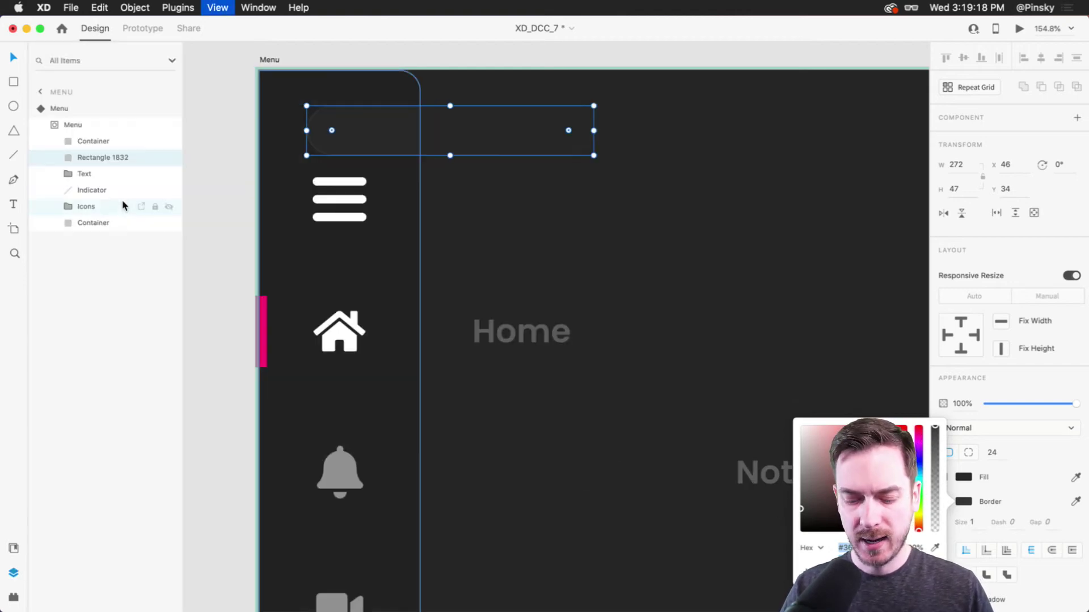
pyautogui.press('alt+super+p')
pyautogui.click(88, 124)
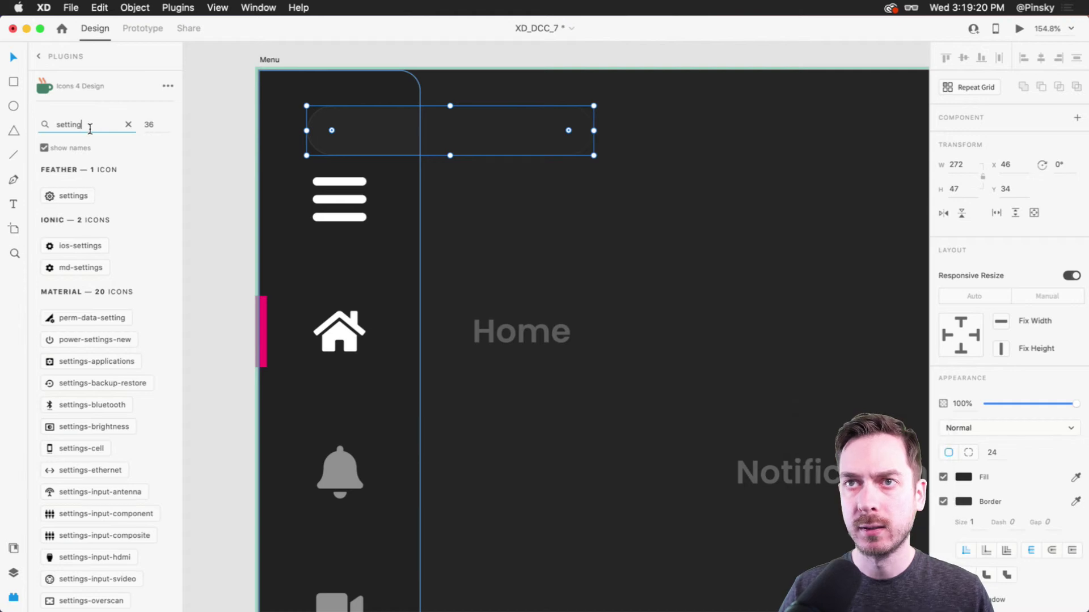
pyautogui.write('search')
pyautogui.doubleClick(90, 124)
pyautogui.write('search')
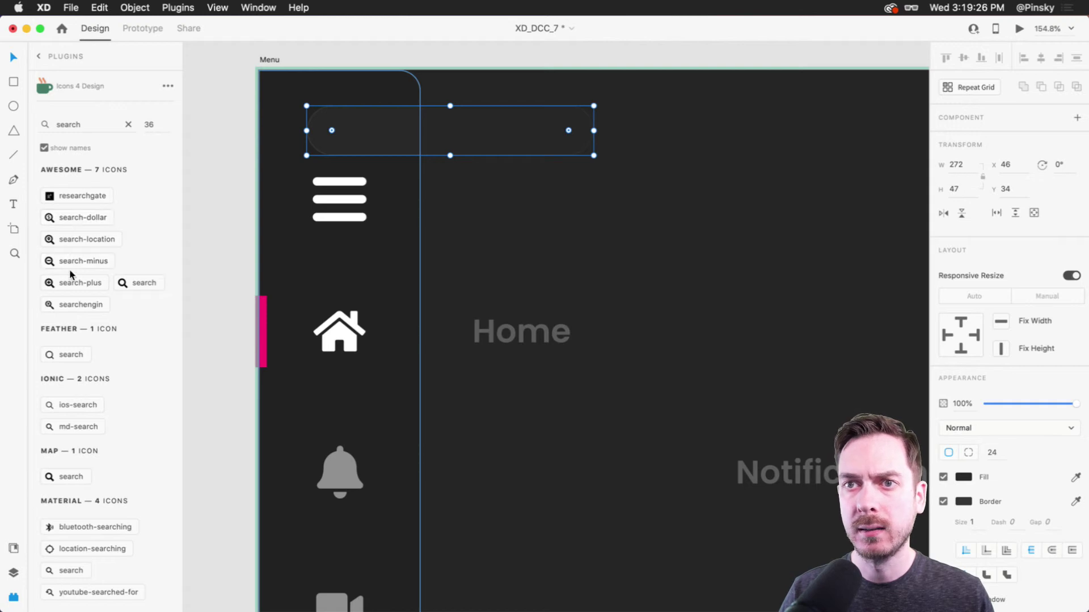
pyautogui.click(66, 354)
pyautogui.moveTo(642, 136); pyautogui.dragTo(347, 136)
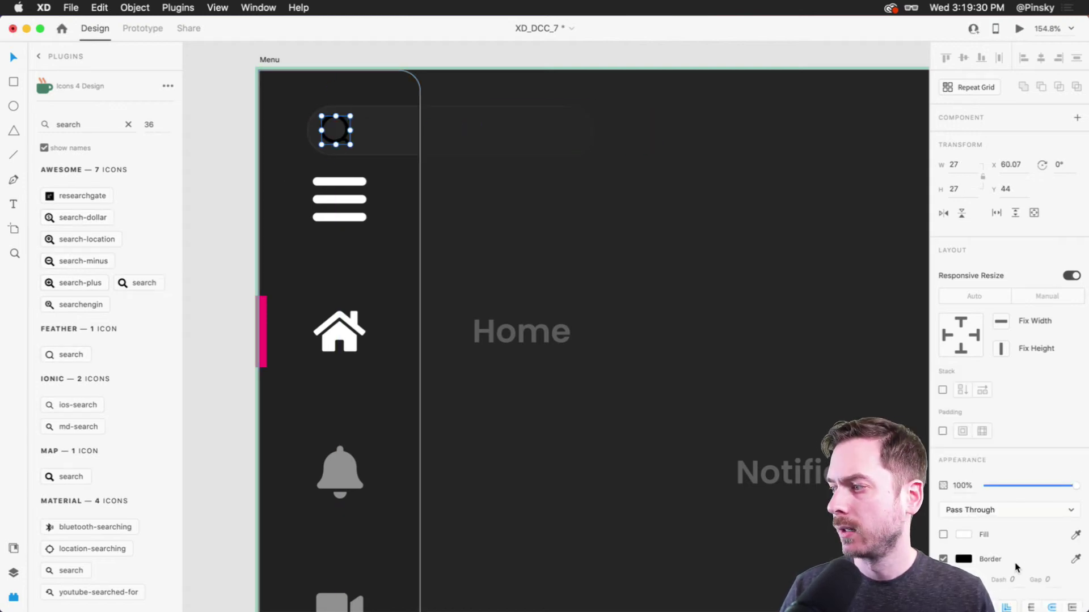
# Step: Match the search icon's border colour to the grey bell icon and scale the icon down to about 19 × 19
pyautogui.click(963, 559)
pyautogui.moveTo(802, 548); pyautogui.dragTo(491, 490)
pyautogui.click(336, 468)
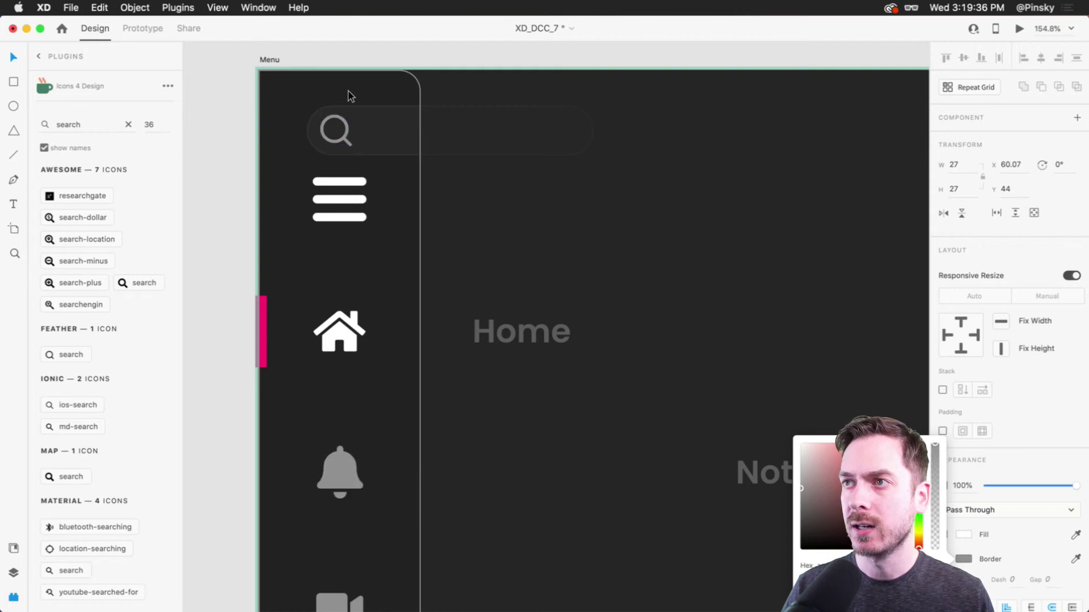
pyautogui.moveTo(353, 150); pyautogui.dragTo(339, 122)
pyautogui.press('super+z')
# Step: Group the search icon and rounded rectangle as "Search" and move the group outside the collapsed menu to about X 311, Y 99
pyautogui.press('super+y')
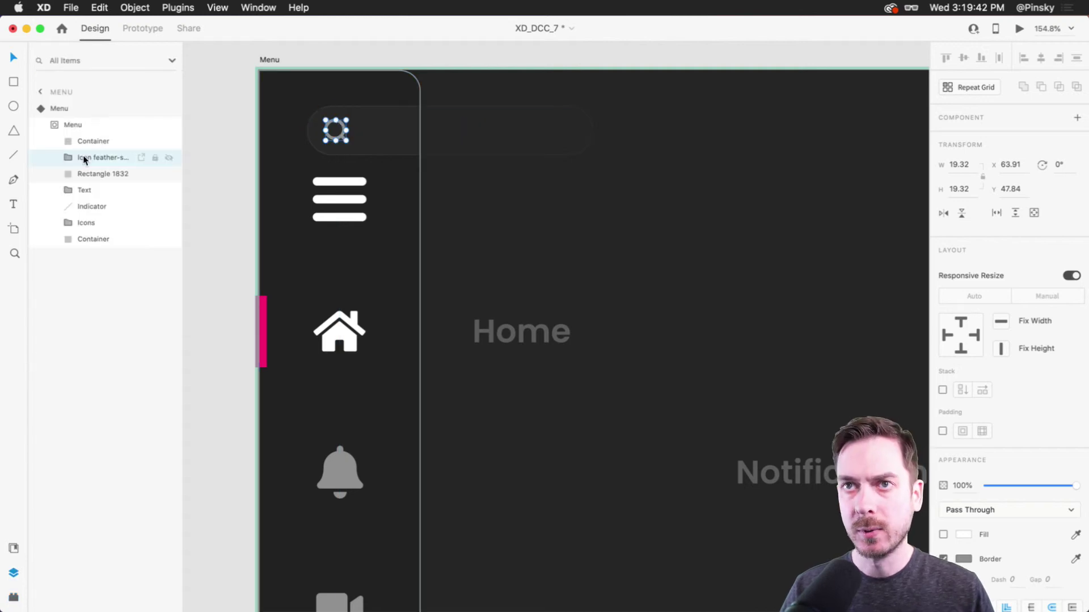
pyautogui.keyDown('shift'); pyautogui.click(88, 168); pyautogui.keyUp('shift')
pyautogui.press('super+g')
pyautogui.doubleClick(90, 162)
pyautogui.write('Search')
pyautogui.press('Return')
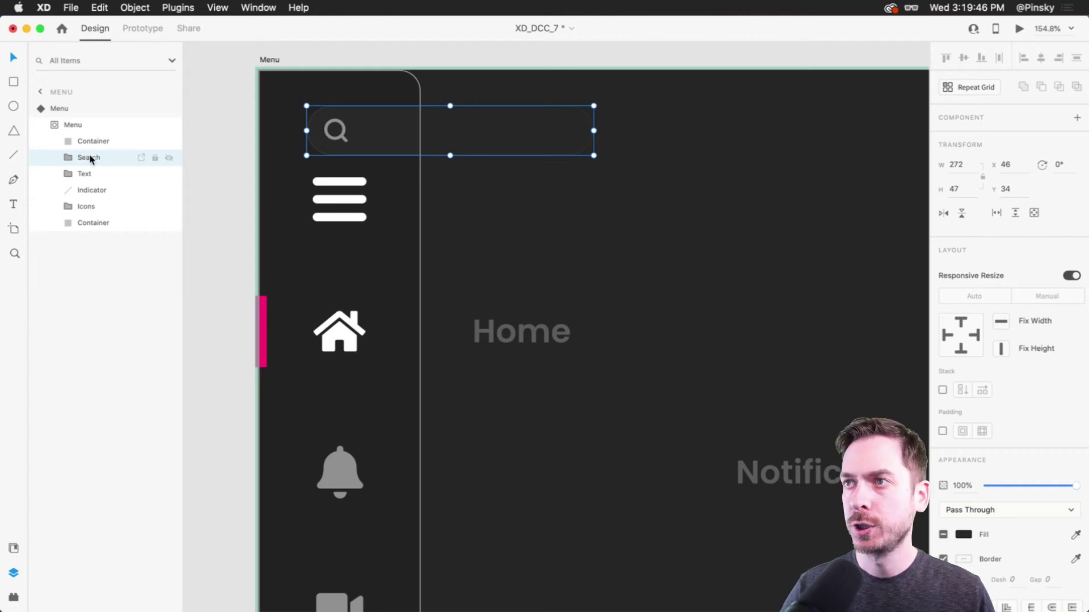
pyautogui.moveTo(389, 139); pyautogui.dragTo(670, 200)
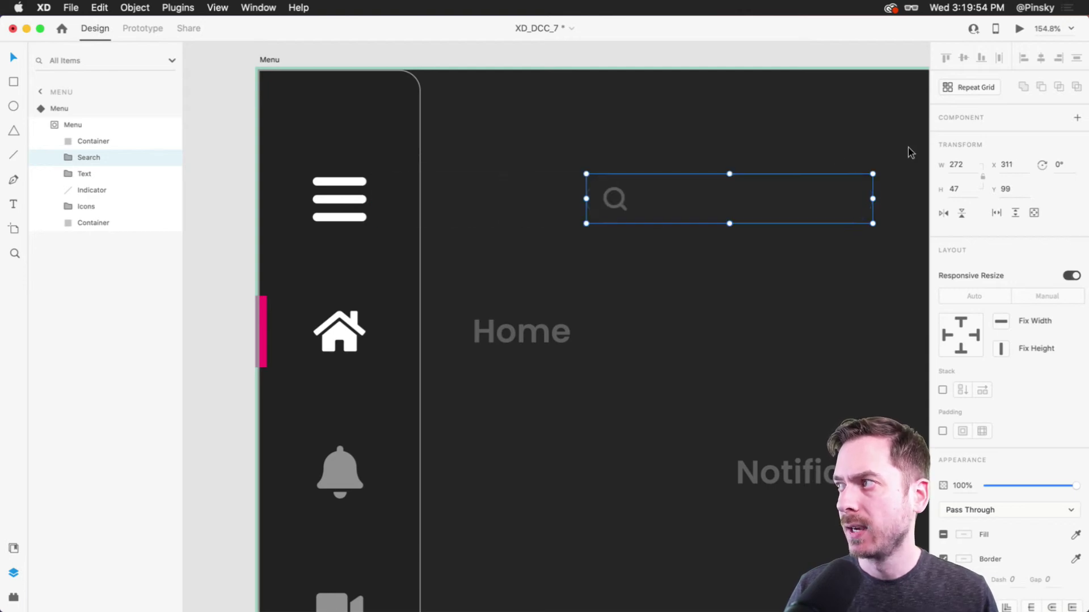
pyautogui.press('Escape')
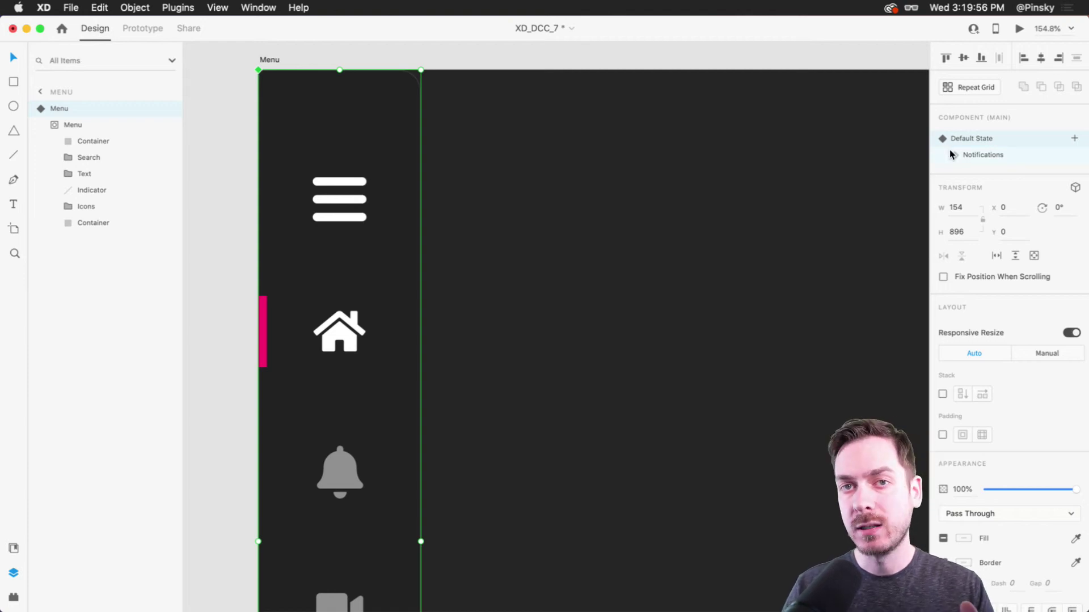
# Step: In the Notifications state, move the Search group beside the close icon, aligned with the text labels at X 131, Y 99
pyautogui.click(1016, 160)
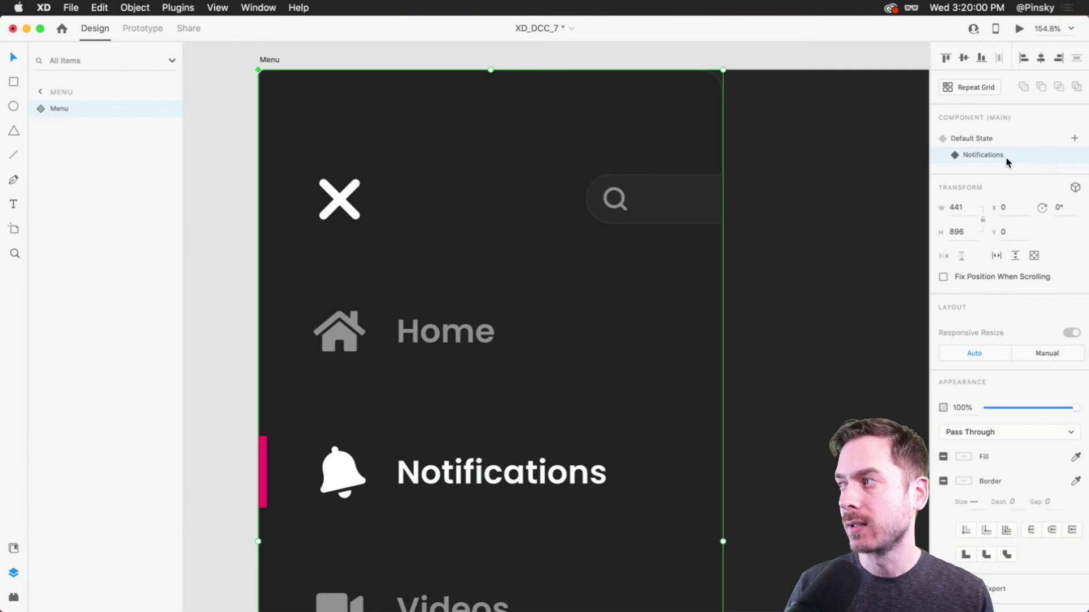
pyautogui.doubleClick(687, 201)
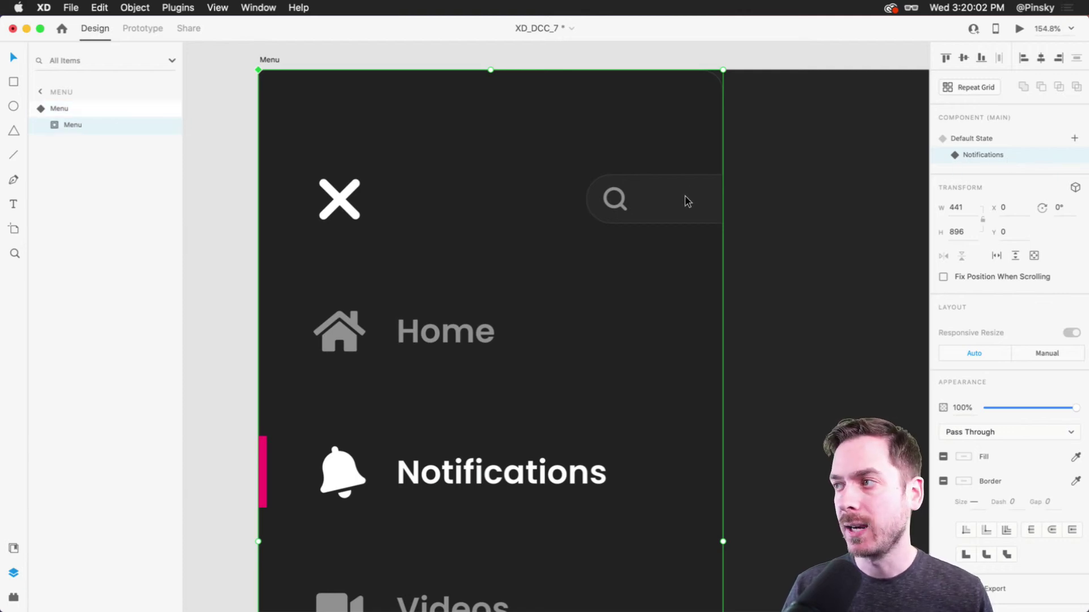
pyautogui.doubleClick(684, 202)
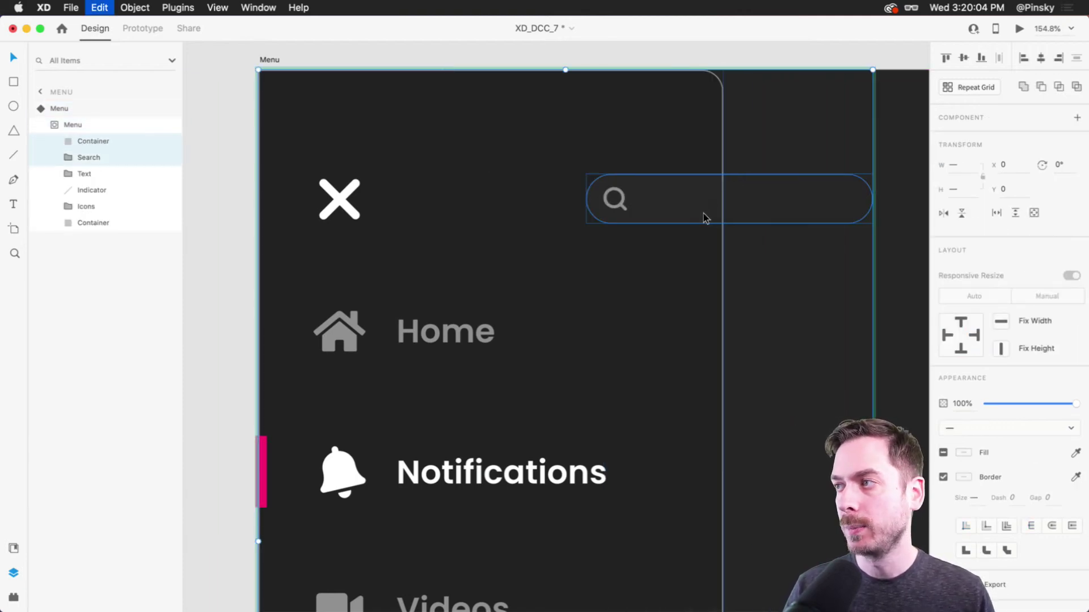
pyautogui.doubleClick(679, 205)
pyautogui.moveTo(677, 205); pyautogui.dragTo(539, 206)
pyautogui.press('super+z')
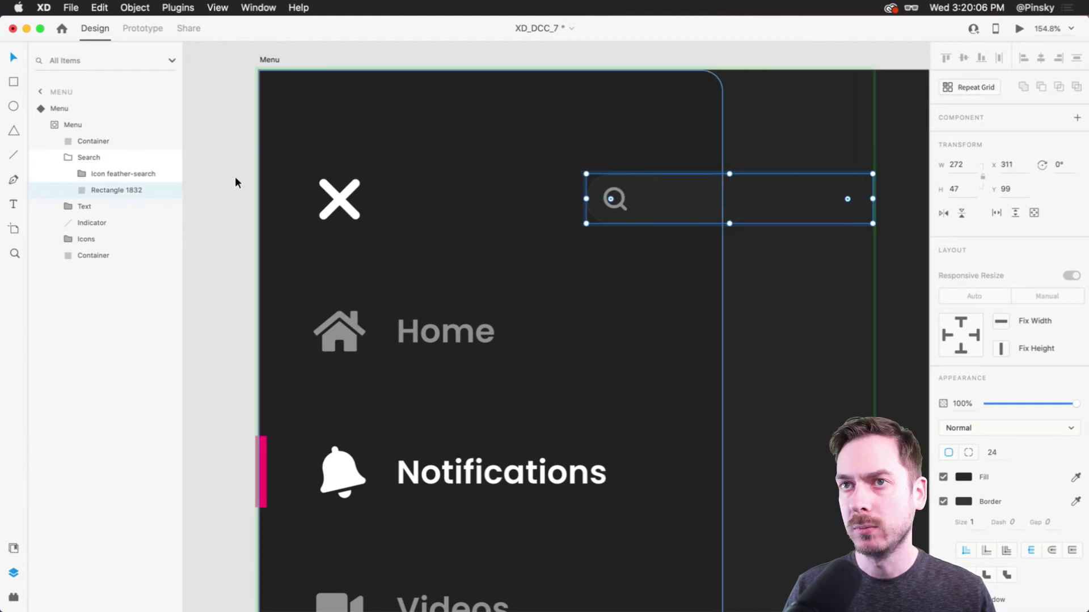
pyautogui.click(687, 211)
pyautogui.moveTo(687, 211); pyautogui.dragTo(485, 199)
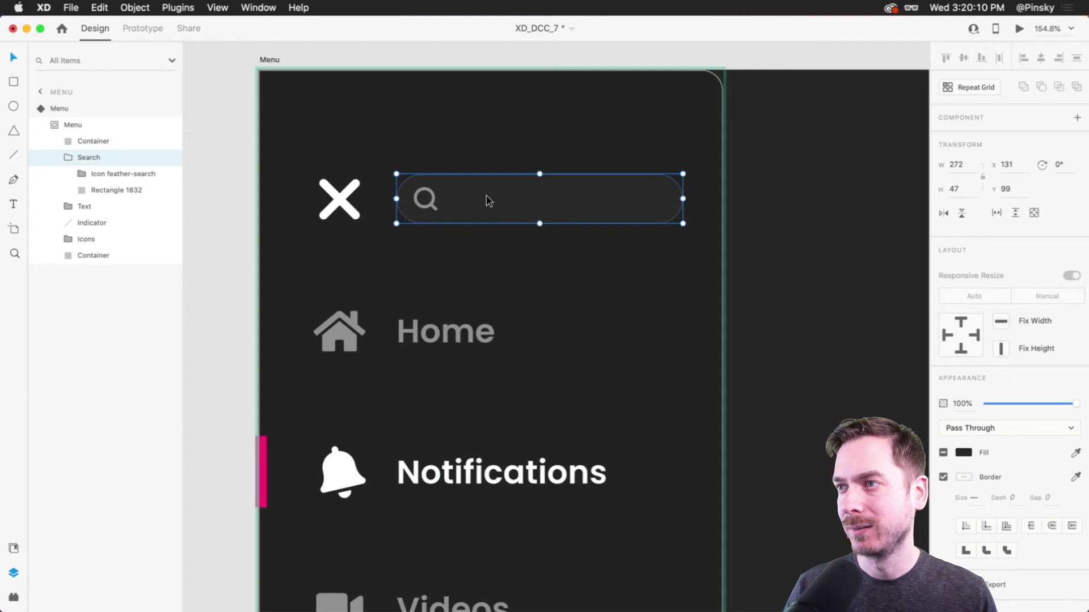
pyautogui.press('Escape')
# Step: Return to the Default State and preview how the search bar slides in when the bell icon is tapped
pyautogui.click(984, 140)
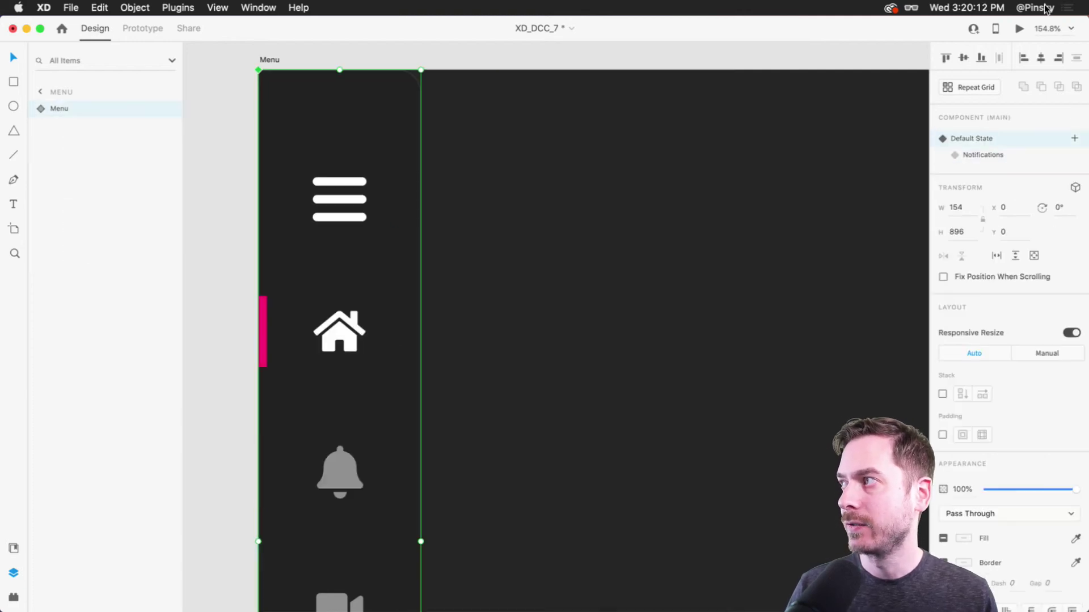
pyautogui.click(1019, 29)
pyautogui.click(238, 297)
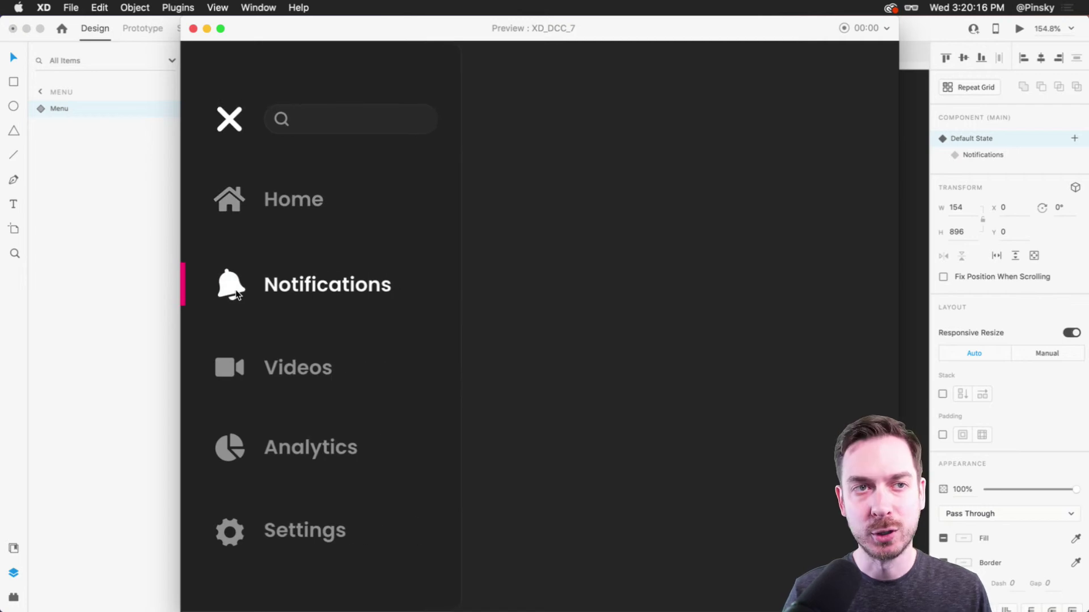
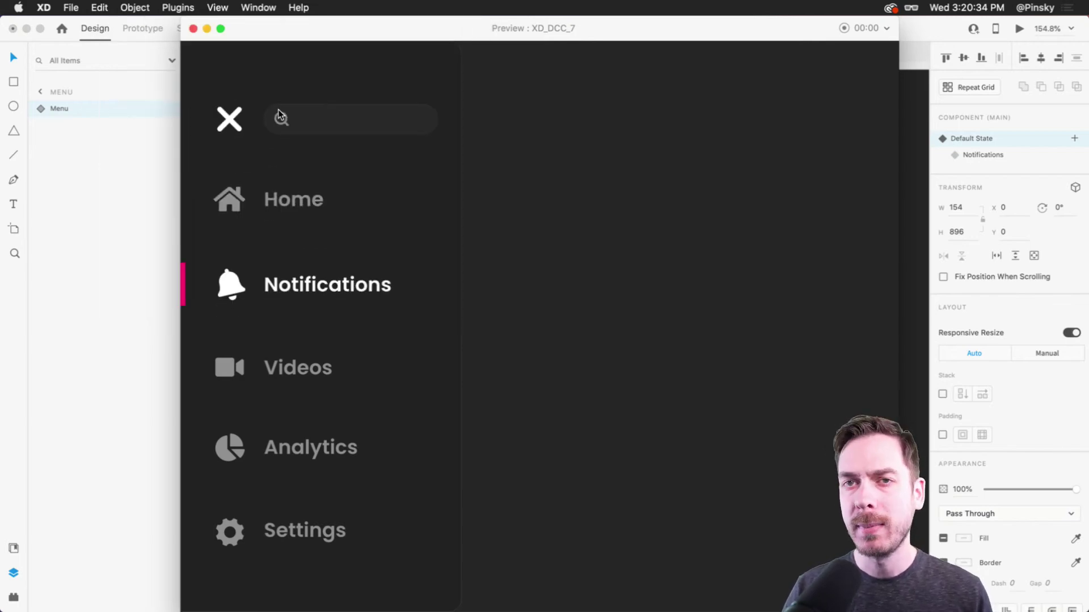
pyautogui.press('super+w')
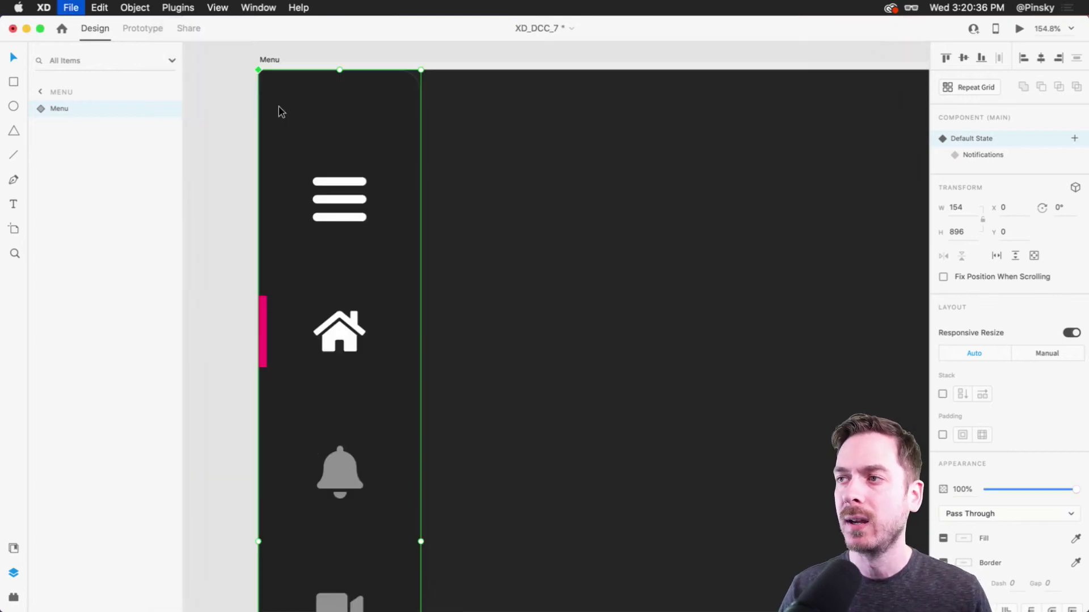
# Step: Add a new state named Videos to the menu component, based on its Notifications state
pyautogui.click(491, 265)
pyautogui.moveTo(518, 338); pyautogui.dragTo(453, 248)
pyautogui.scroll(-5, 472, 277)
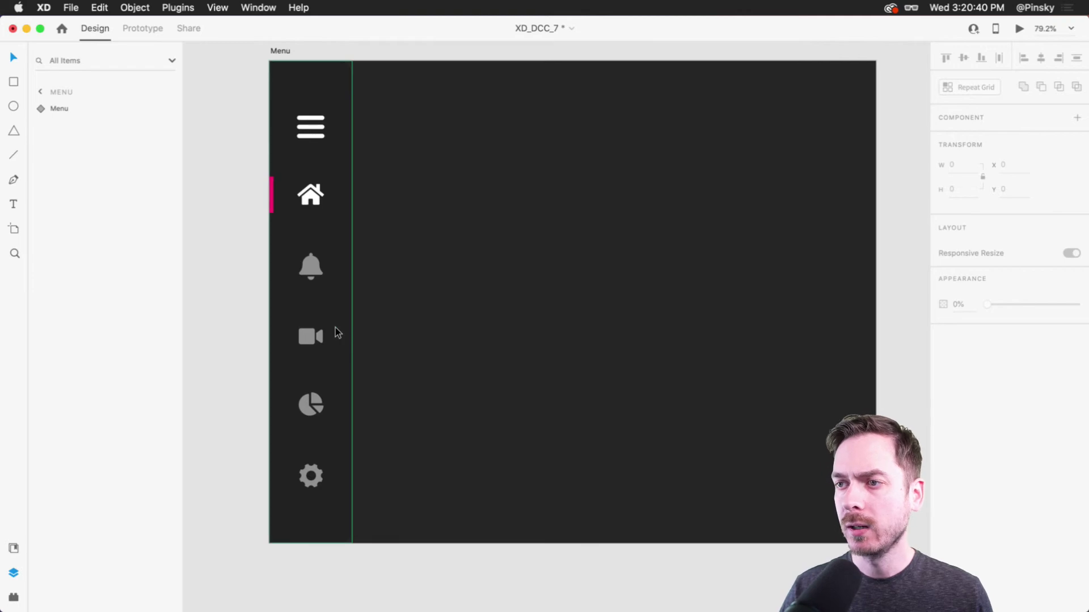
pyautogui.click(305, 263)
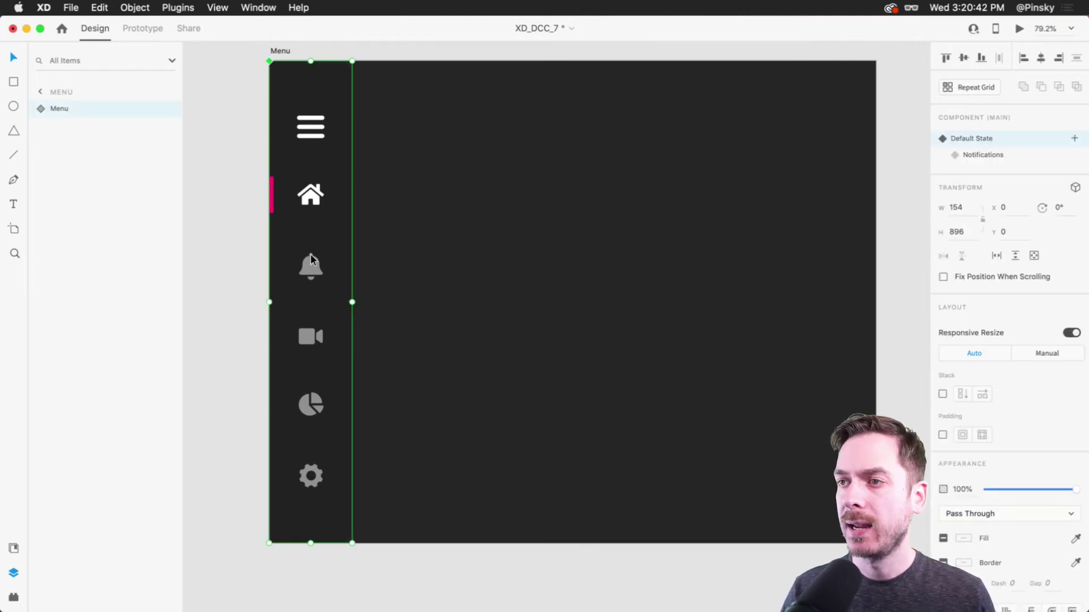
pyautogui.click(1012, 156)
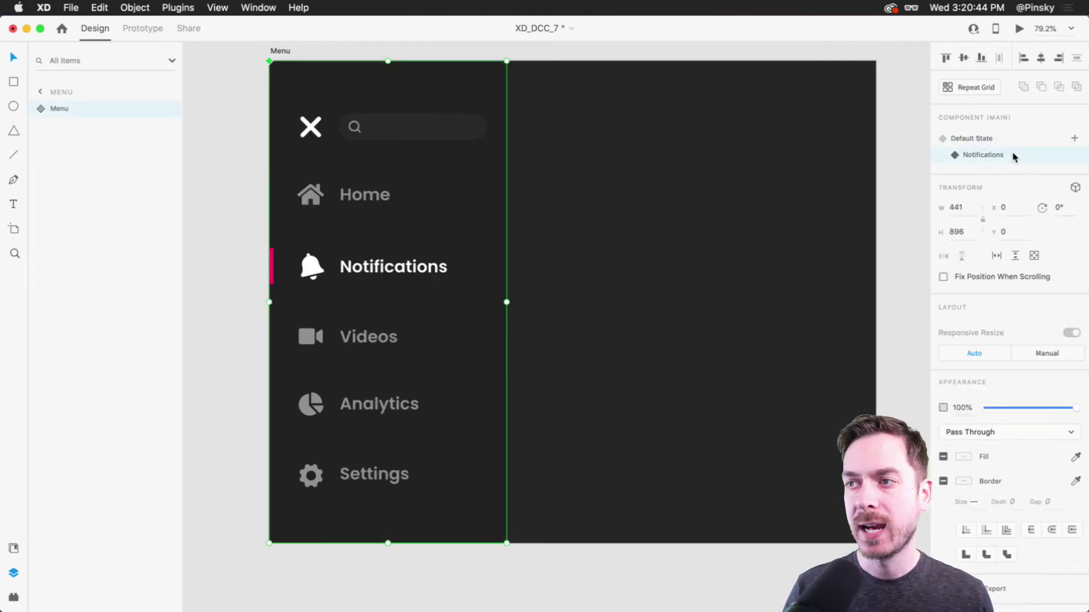
pyautogui.click(1074, 138)
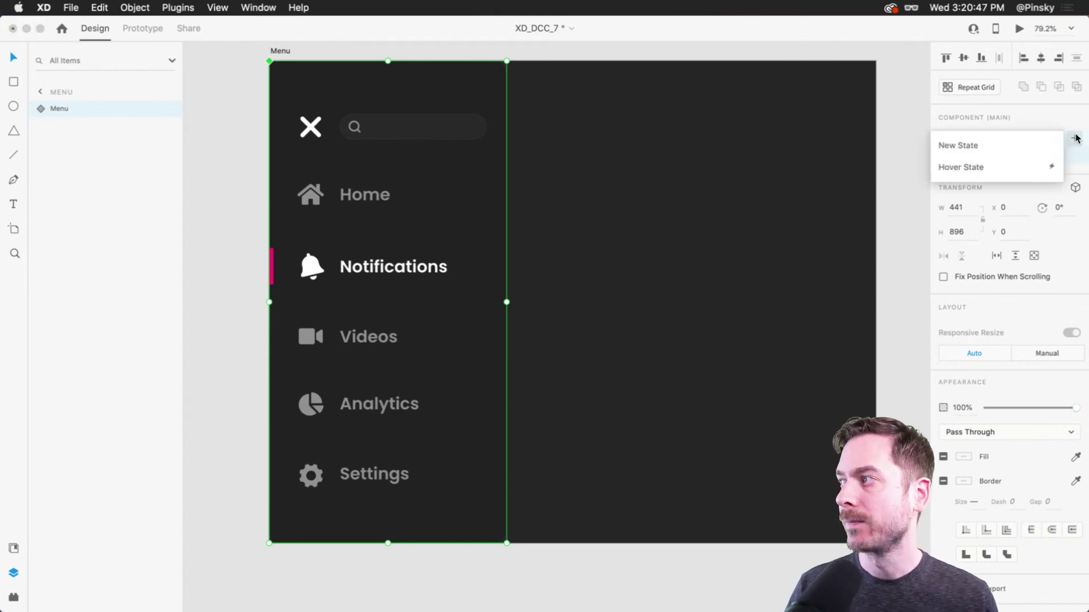
pyautogui.click(1031, 146)
pyautogui.write('s')
pyautogui.press('Return')
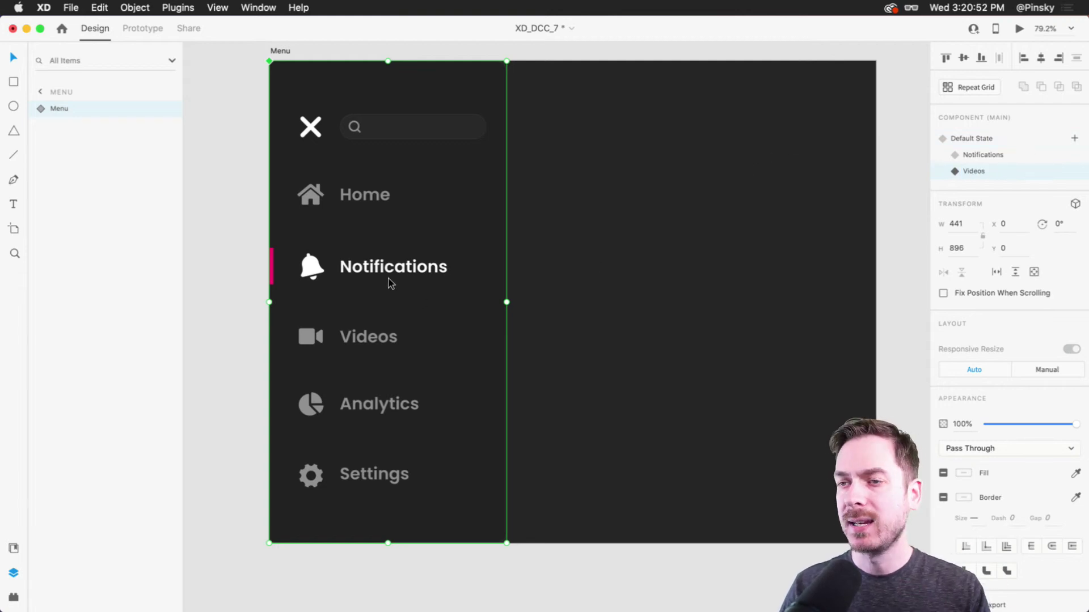
# Step: In the Videos state, set the Notifications label and bell icon to 50% opacity and reset the bell's rotation to 0°
pyautogui.scroll(3, 332, 338)
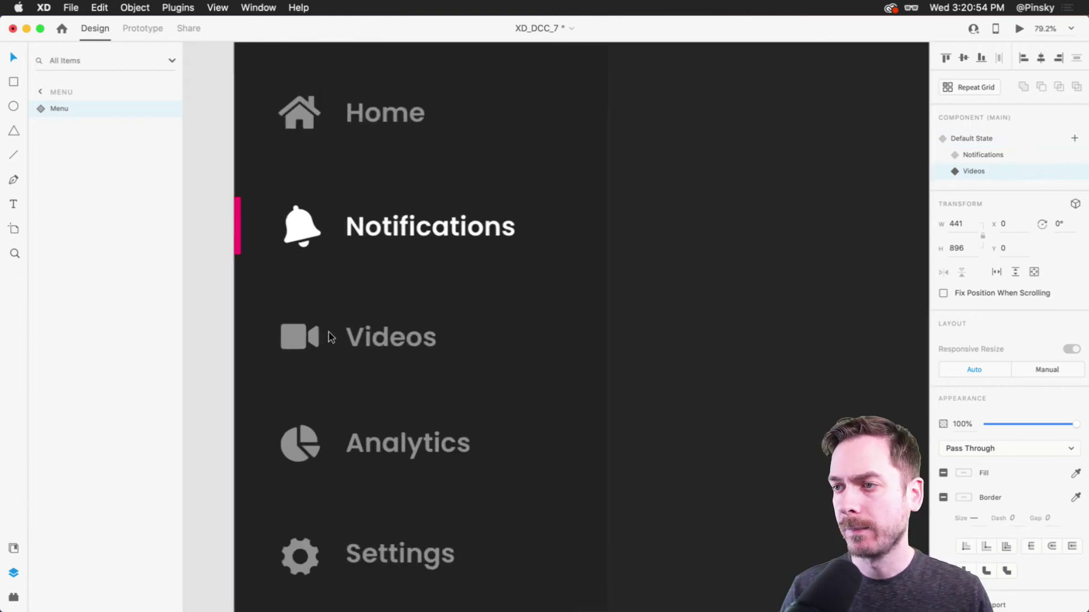
pyautogui.scroll(3, 331, 338)
pyautogui.keyDown('super'); pyautogui.click(372, 210); pyautogui.keyUp('super')
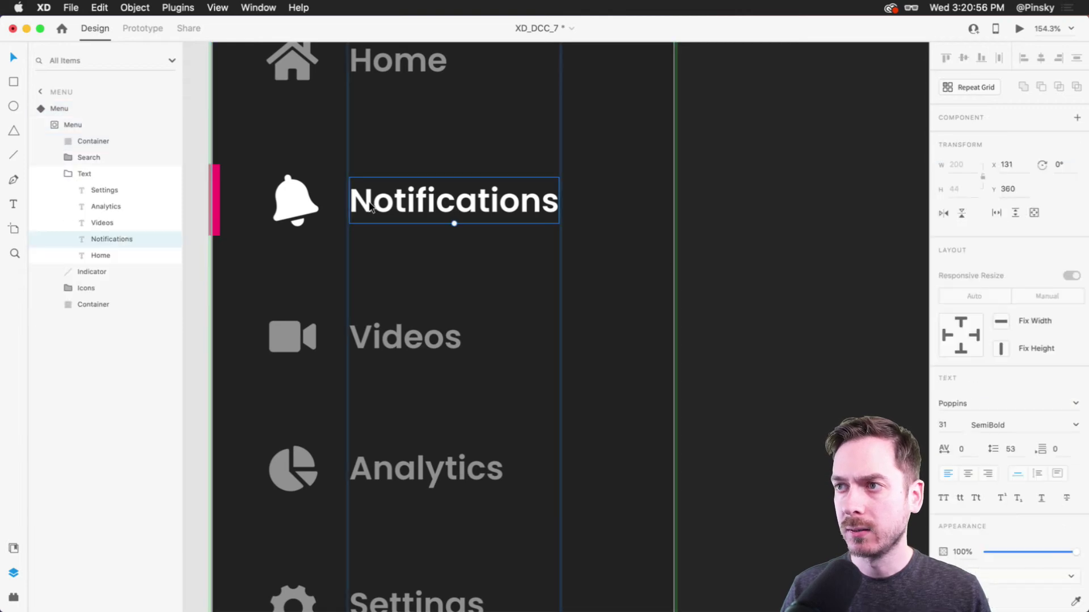
pyautogui.click(297, 205)
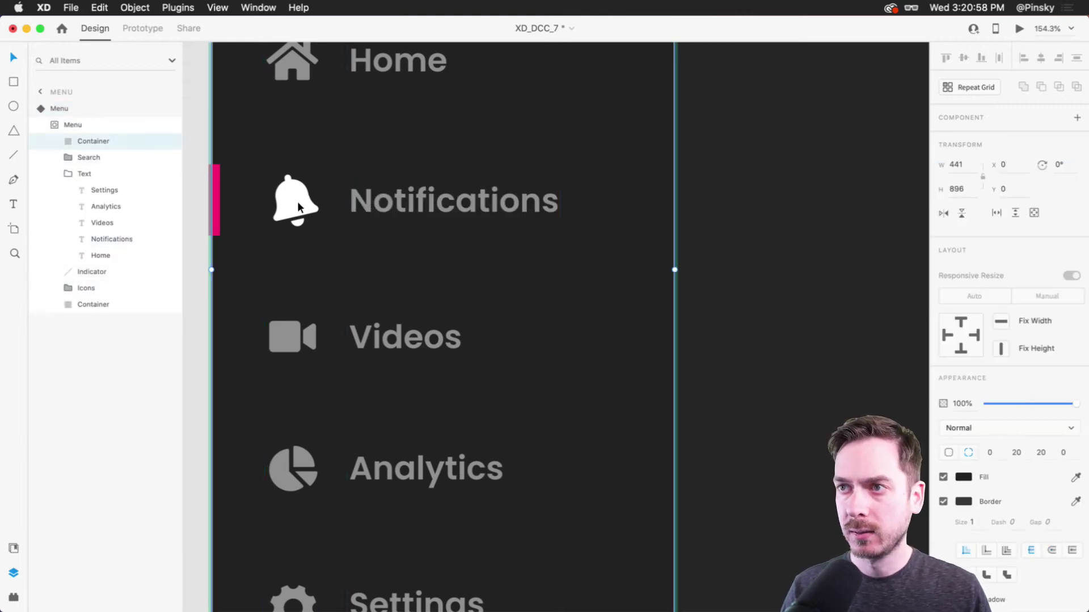
pyautogui.keyDown('super'); pyautogui.click(297, 206); pyautogui.keyUp('super')
pyautogui.press('5')
pyautogui.moveTo(324, 219); pyautogui.dragTo(320, 232)
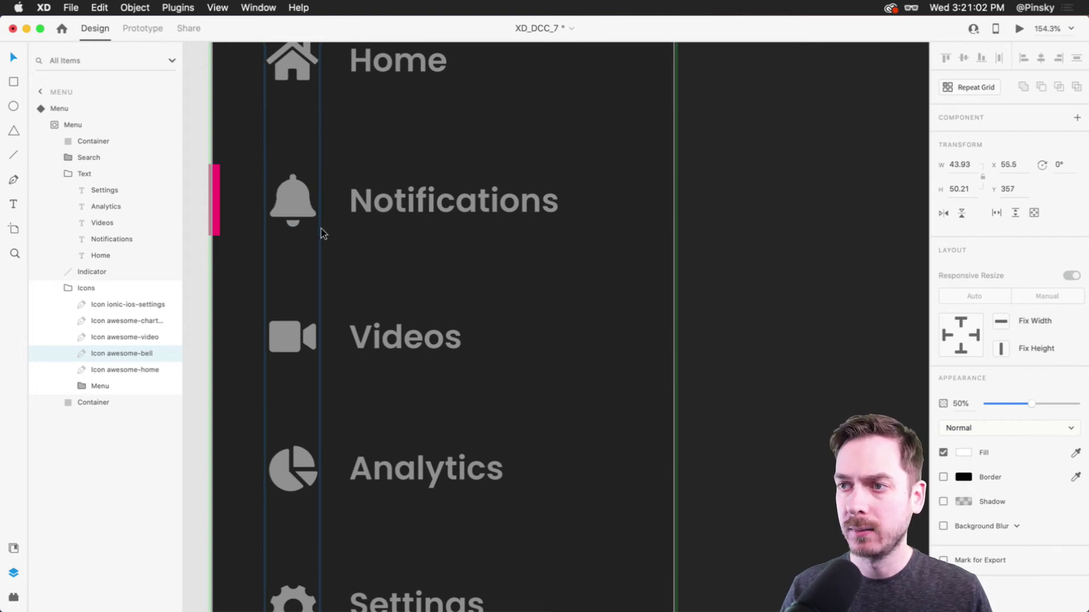
# Step: Set the Videos label to 100% opacity and move the pink indicator down beside the Videos row
pyautogui.click(385, 336)
pyautogui.click(394, 334)
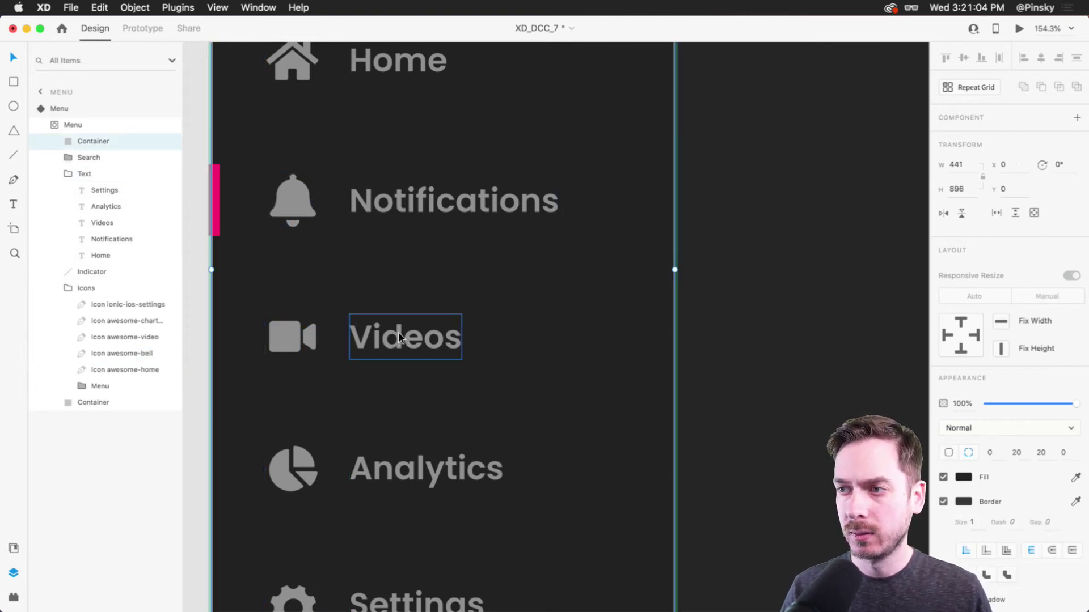
pyautogui.keyDown('super'); pyautogui.click(399, 334); pyautogui.keyUp('super')
pyautogui.press('0')
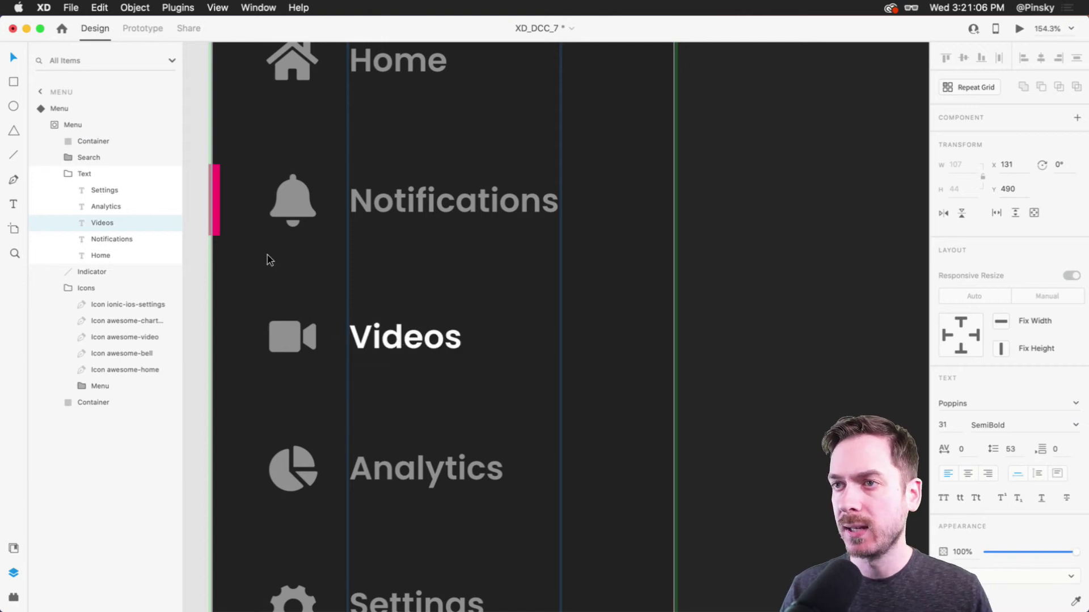
pyautogui.click(216, 207)
pyautogui.moveTo(215, 203); pyautogui.dragTo(214, 321)
# Step: Set the video icon to 100% opacity and rotate it to -15°
pyautogui.keyDown('super'); pyautogui.click(291, 341); pyautogui.keyUp('super')
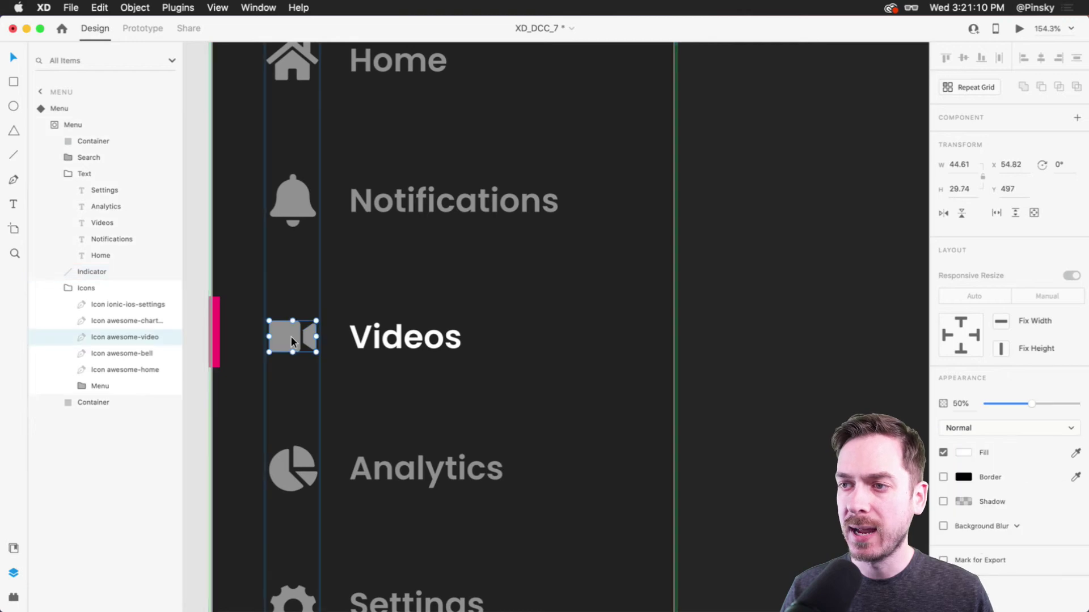
pyautogui.press('0')
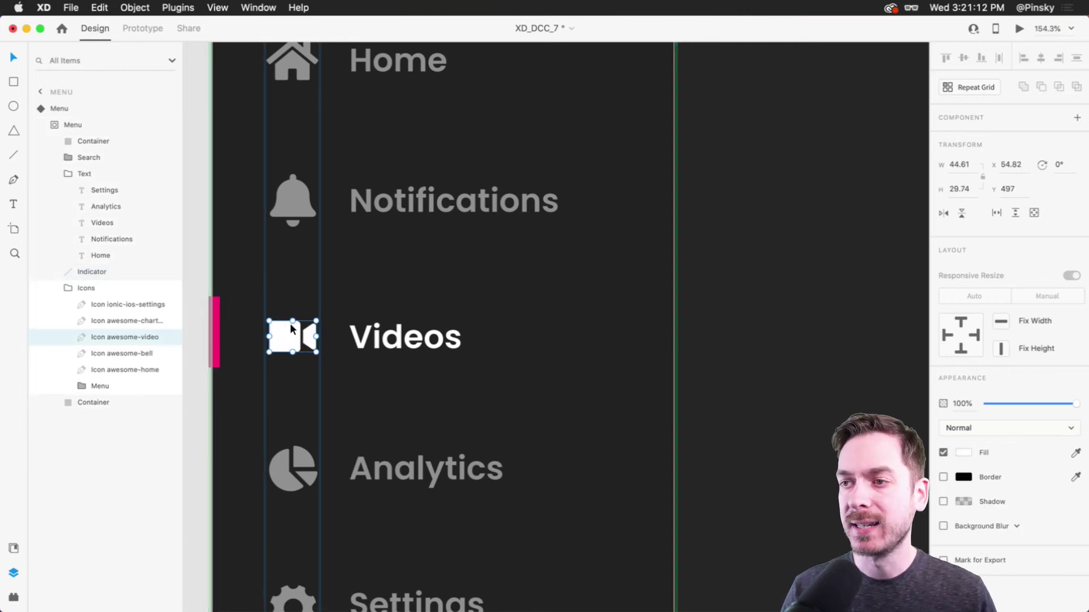
pyautogui.moveTo(319, 348); pyautogui.dragTo(322, 353)
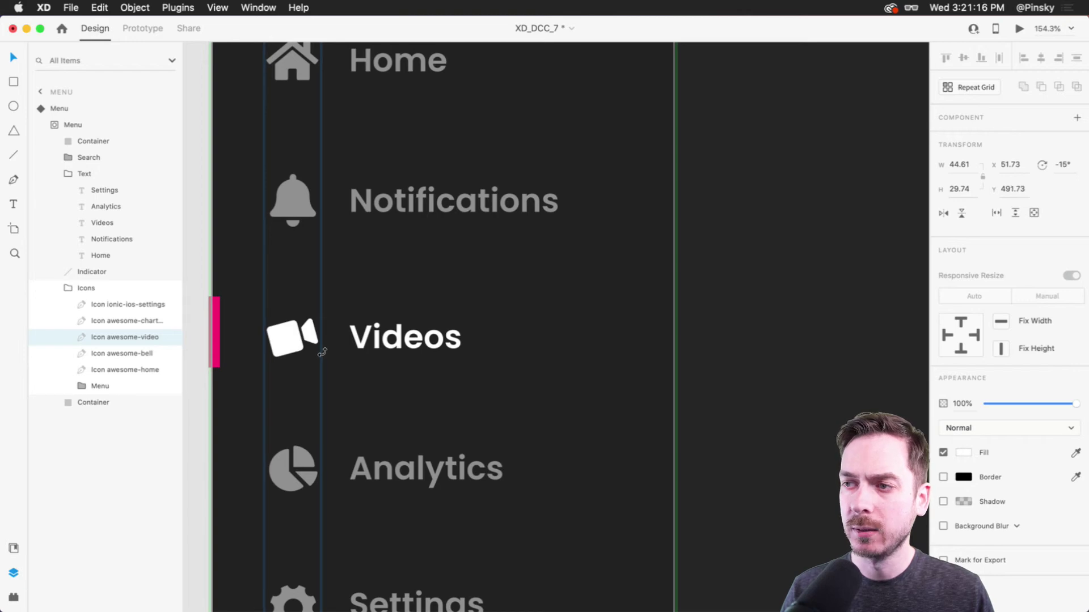
# Step: Add a new state named Analytics to the menu component, based on its Videos state
pyautogui.press('Escape')
pyautogui.press('Escape')
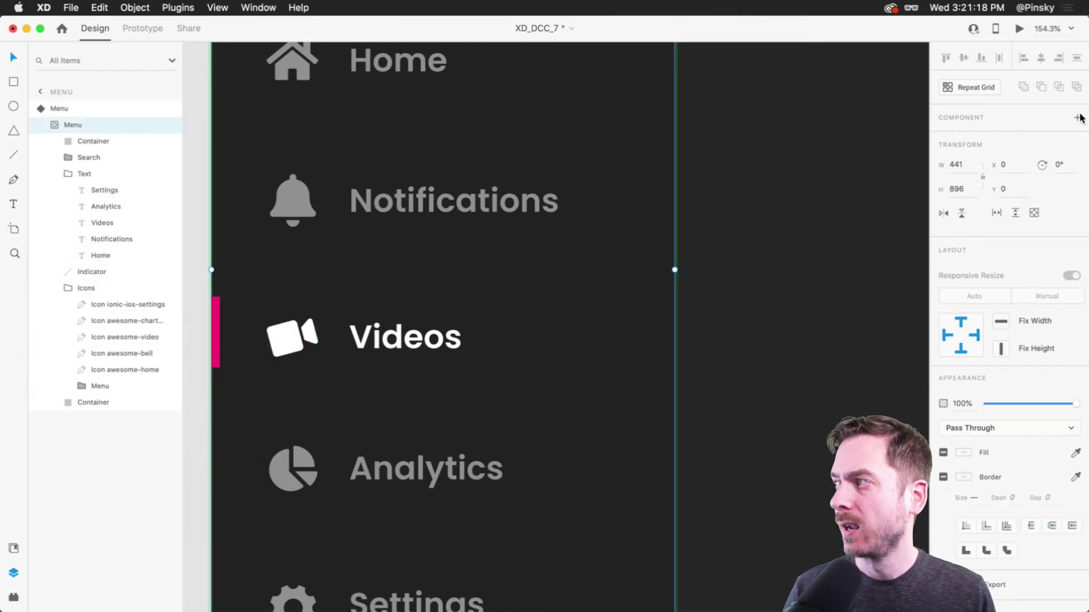
pyautogui.click(1074, 137)
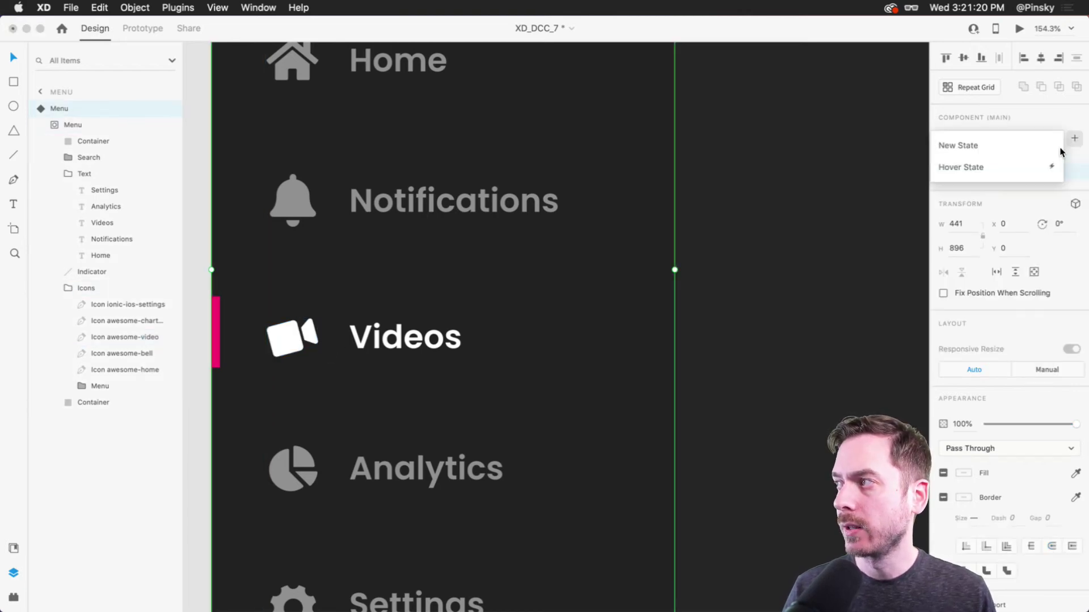
pyautogui.click(1015, 148)
pyautogui.write('Analytics')
pyautogui.press('Return')
# Step: In the Analytics state, dim the Videos label and the video icon to 50% opacity
pyautogui.doubleClick(410, 336)
pyautogui.doubleClick(400, 340)
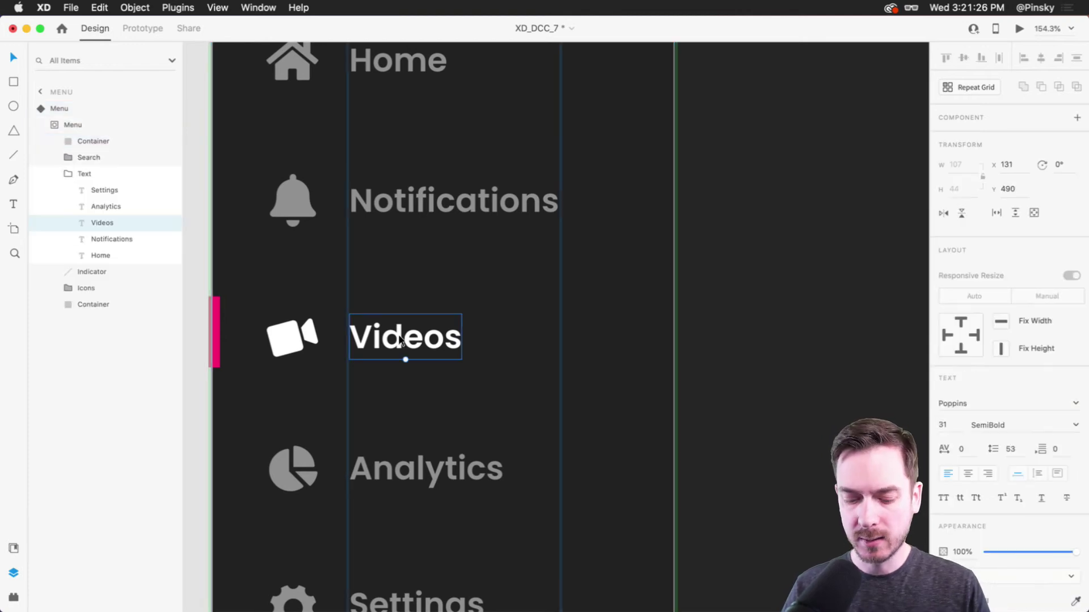
pyautogui.press('5')
pyautogui.doubleClick(285, 337)
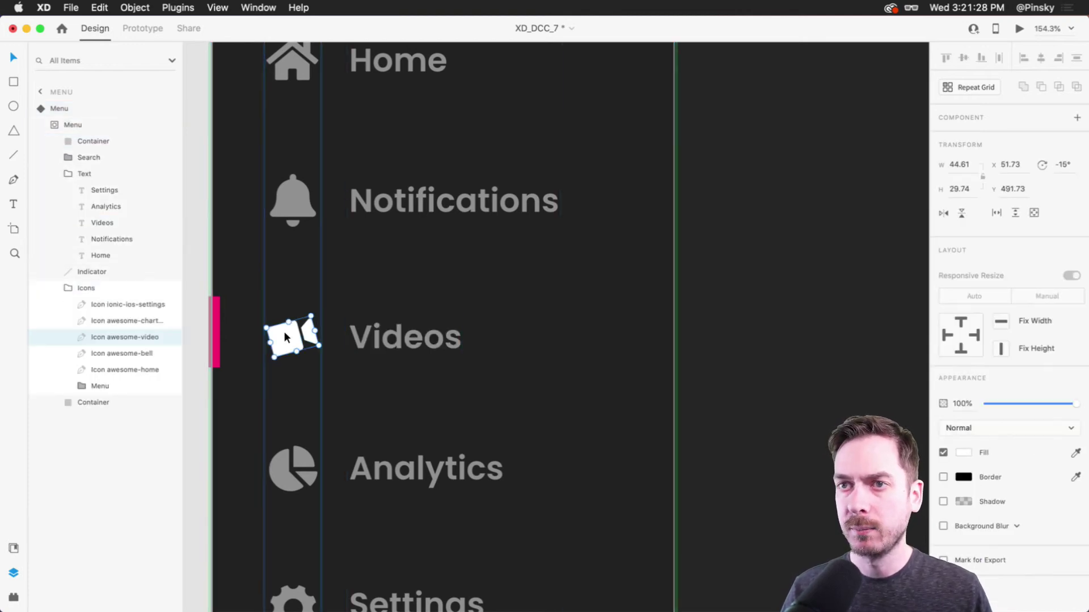
pyautogui.press('5')
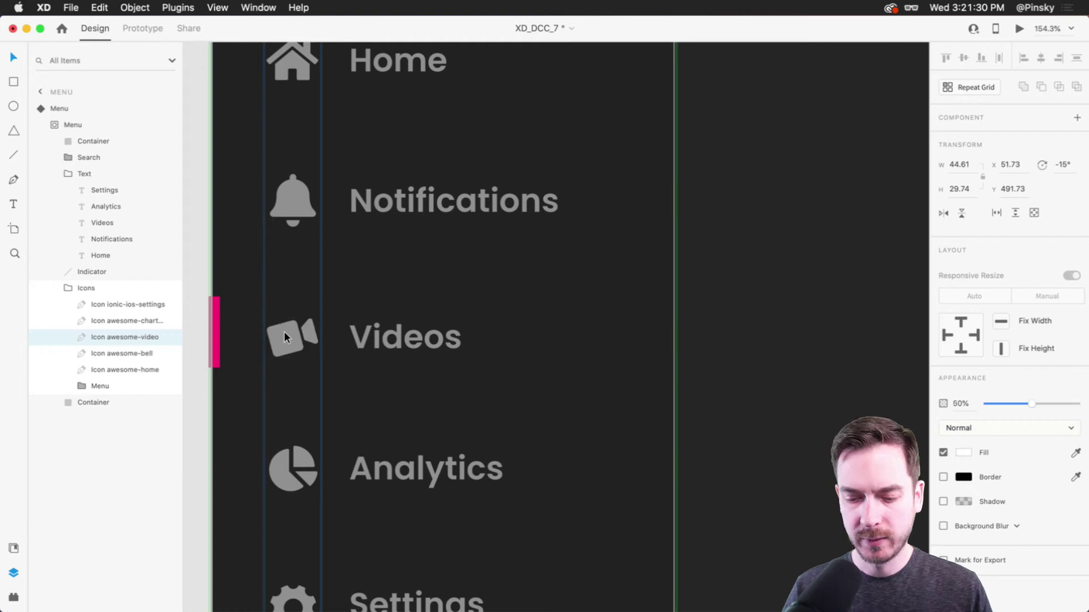
# Step: Move the pink indicator beside the Analytics row and set the chart icon and Analytics label to 100% opacity
pyautogui.moveTo(216, 332); pyautogui.dragTo(214, 462)
pyautogui.click(287, 479)
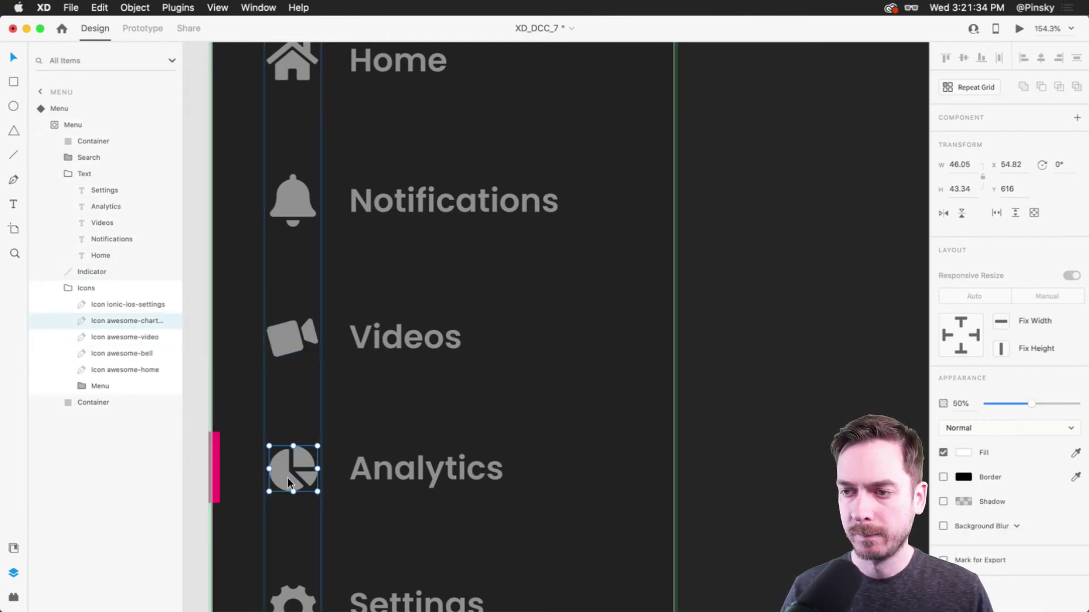
pyautogui.press('0')
pyautogui.click(390, 473)
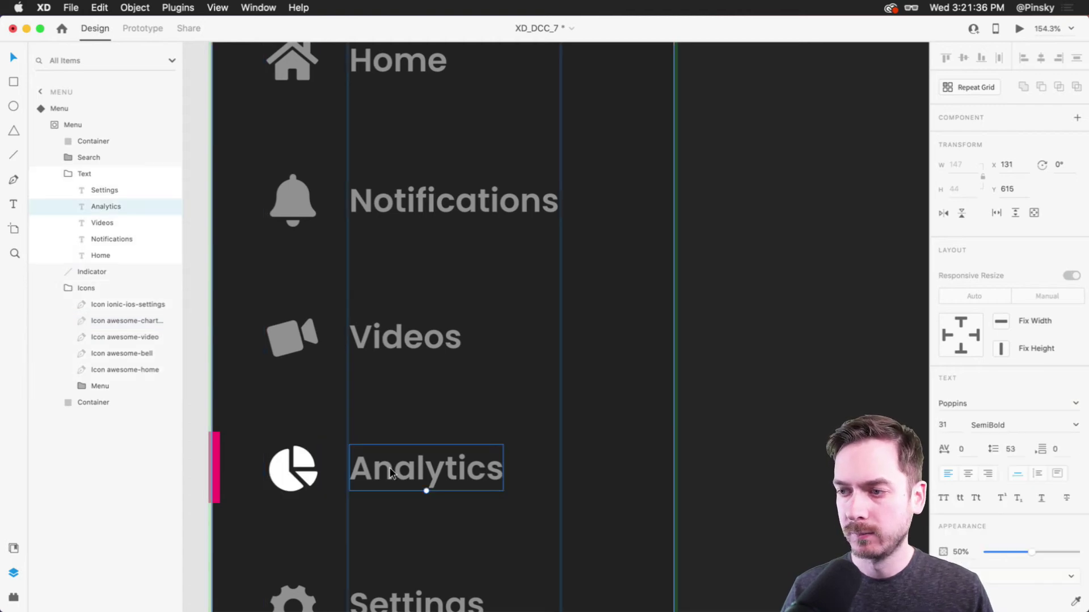
pyautogui.press('0')
# Step: Reset the video icon's rotation to 0° in the Analytics state
pyautogui.scroll(-4, 391, 473)
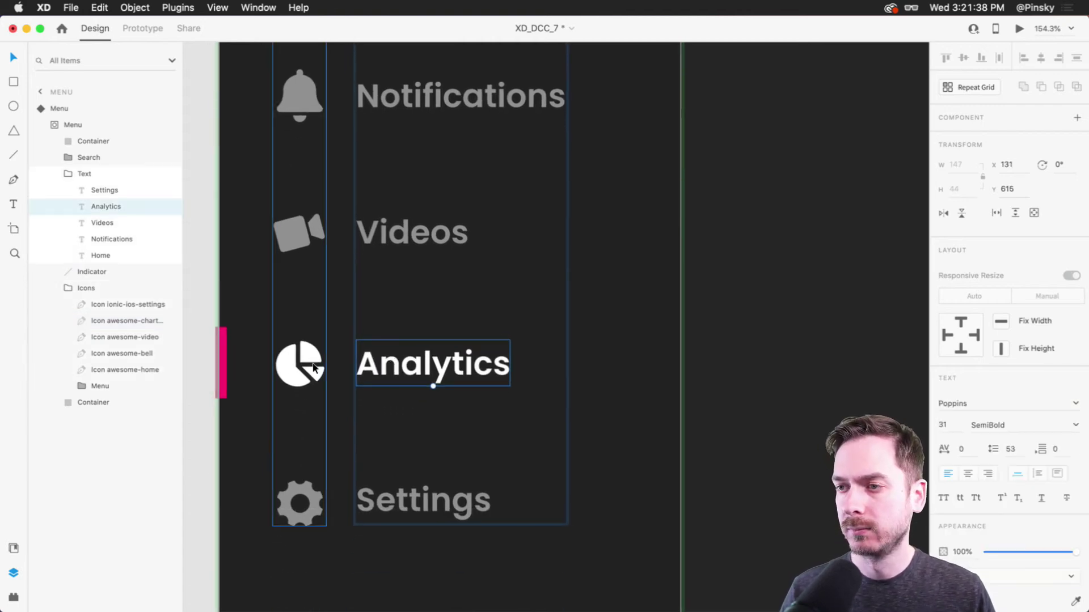
pyautogui.click(296, 236)
pyautogui.click(334, 244)
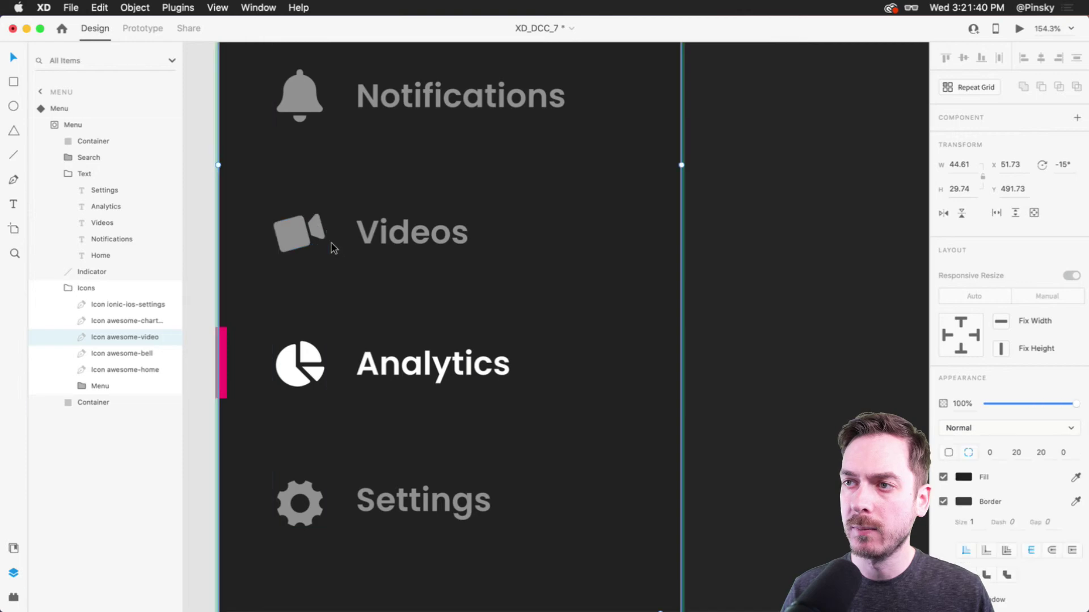
pyautogui.click(300, 232)
pyautogui.click(335, 244)
pyautogui.doubleClick(298, 232)
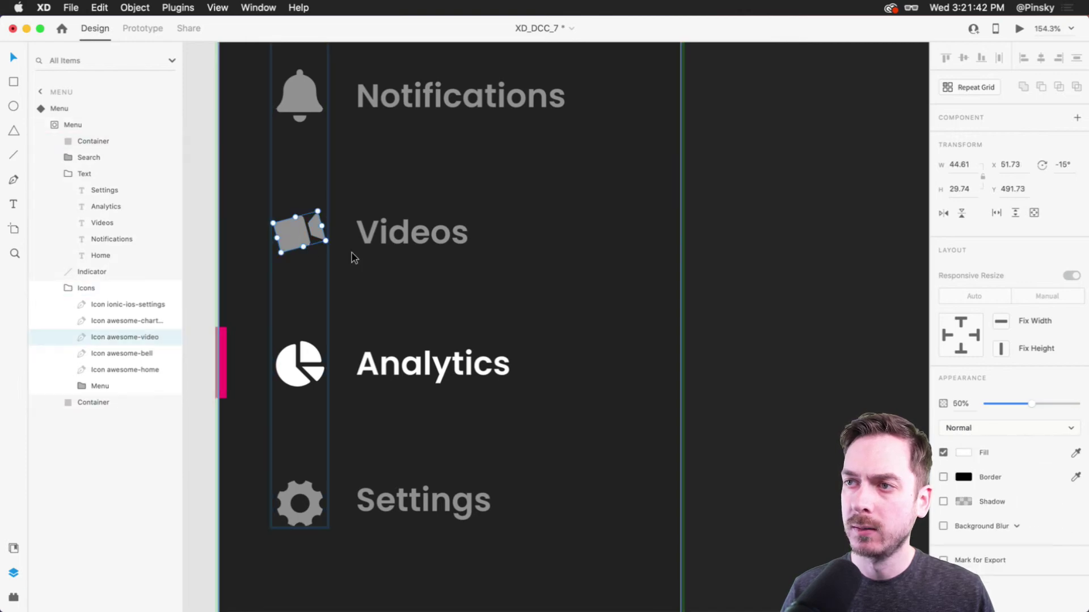
pyautogui.moveTo(328, 242); pyautogui.dragTo(326, 246)
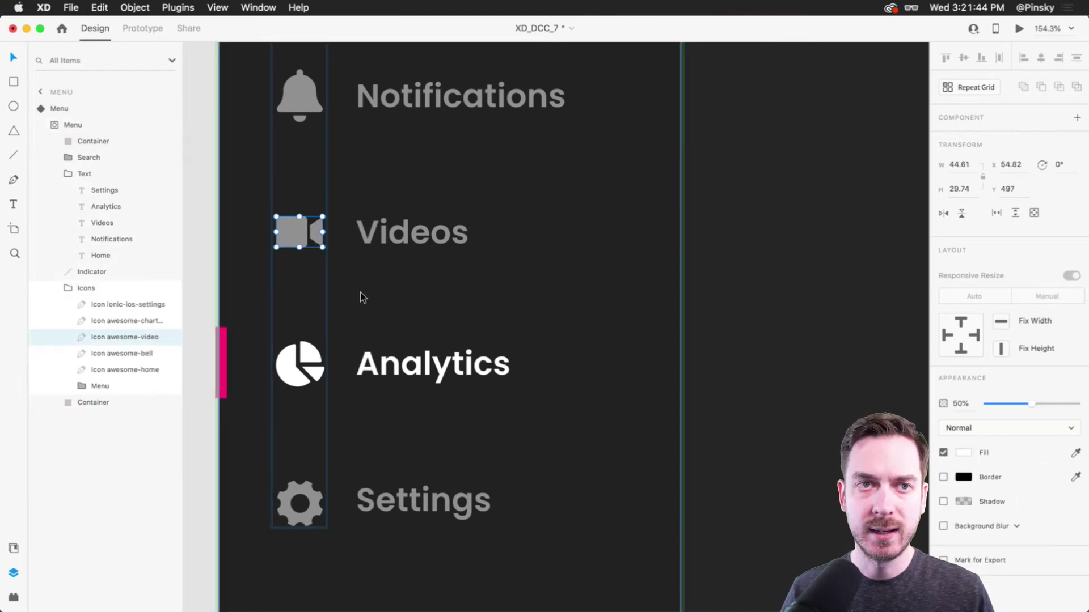
pyautogui.scroll(-3, 359, 292)
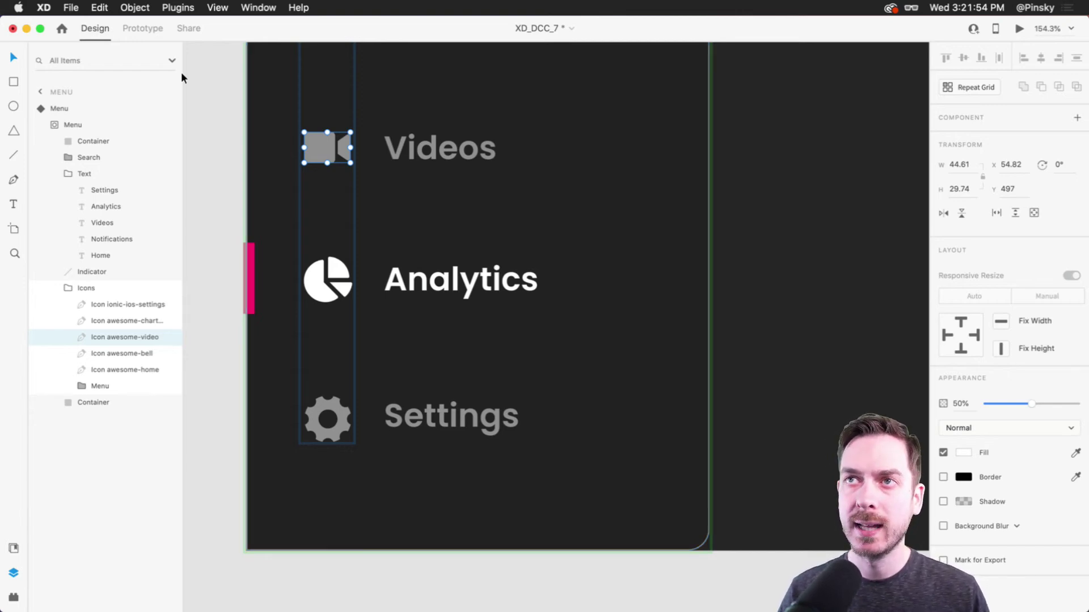
# Step: Return the menu to its Default State, switch to prototyping, and open the bell icon's tap interaction
pyautogui.click(499, 114)
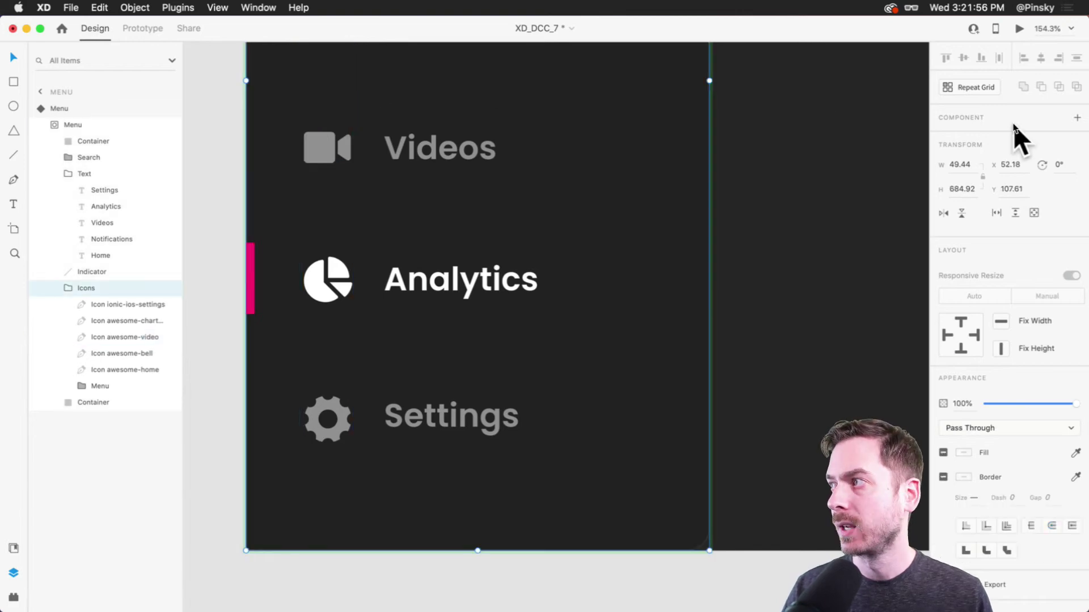
pyautogui.click(995, 140)
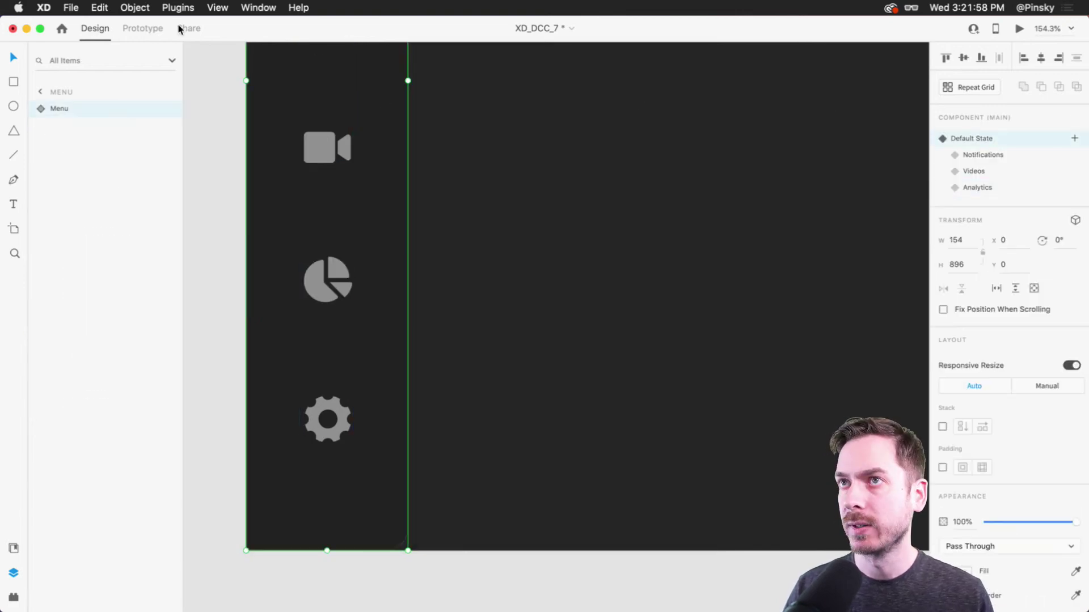
pyautogui.click(138, 27)
pyautogui.click(431, 204)
pyautogui.scroll(4, 456, 273)
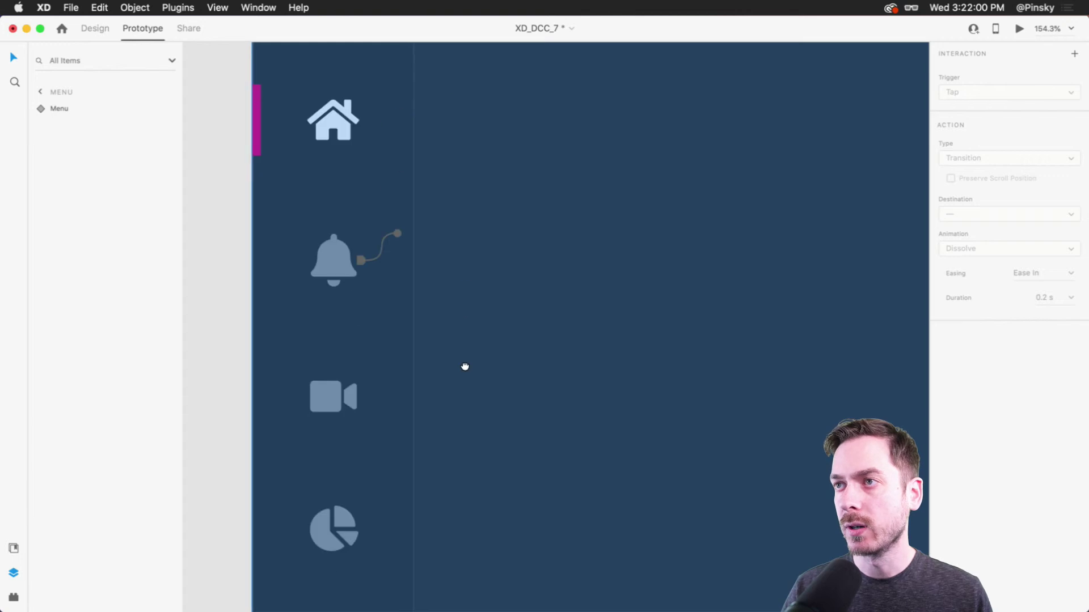
pyautogui.scroll(2, 465, 367)
pyautogui.click(387, 293)
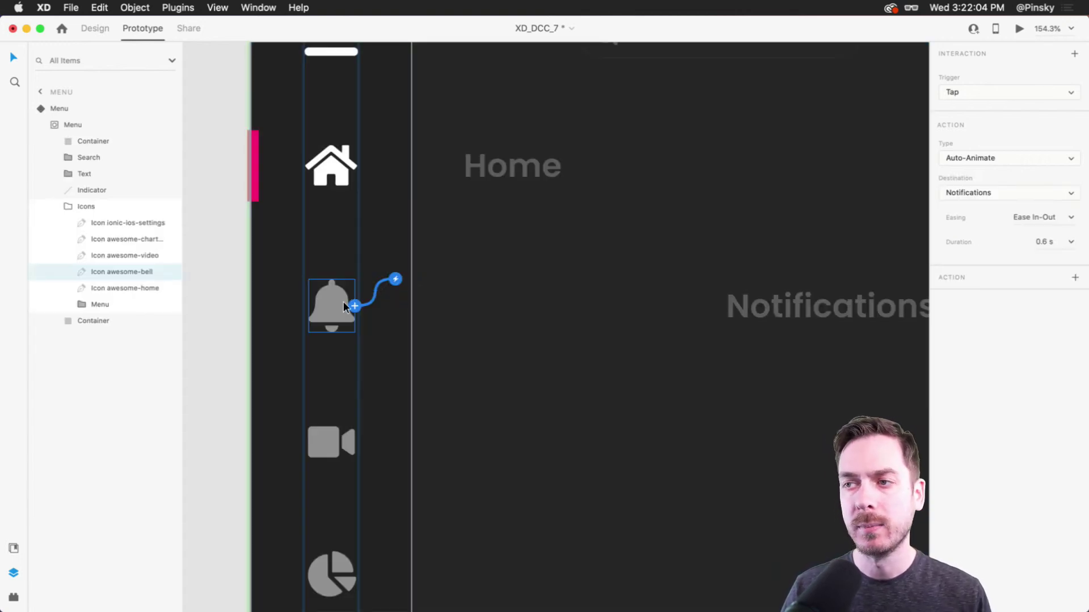
# Step: Try adding an Audio Playback action alongside the bell icon's Auto-Animate tap action
pyautogui.click(1074, 278)
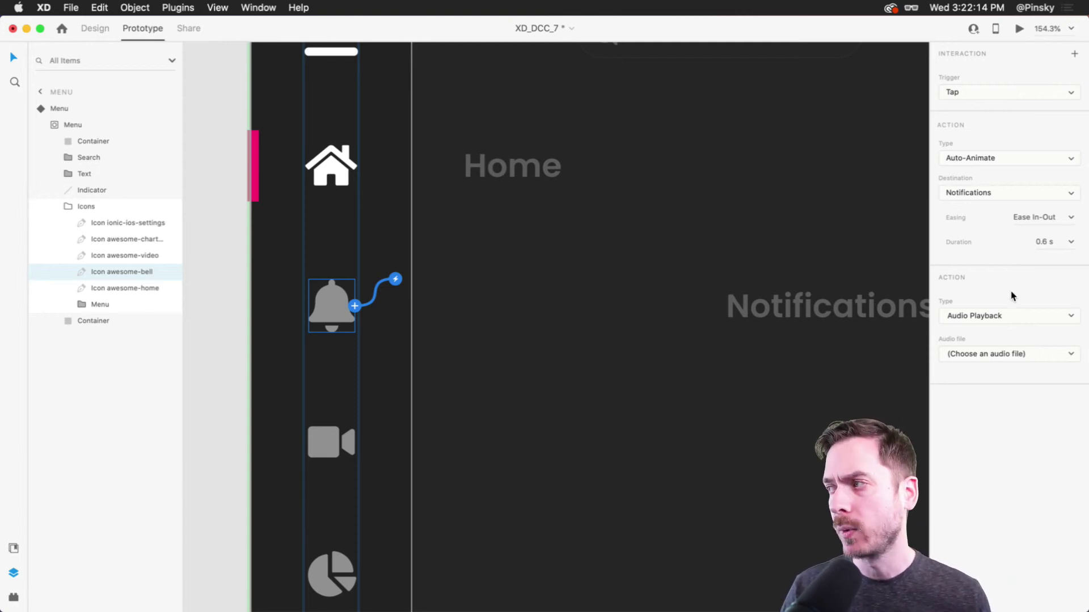
pyautogui.click(737, 293)
pyautogui.click(338, 287)
pyautogui.scroll(-5, 338, 255)
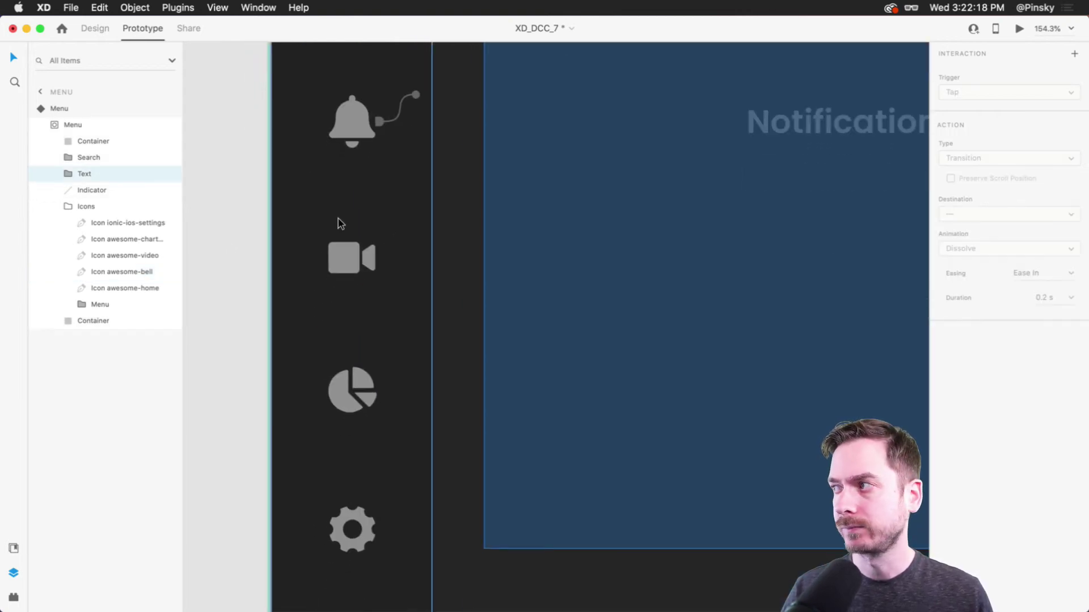
pyautogui.press('super+z')
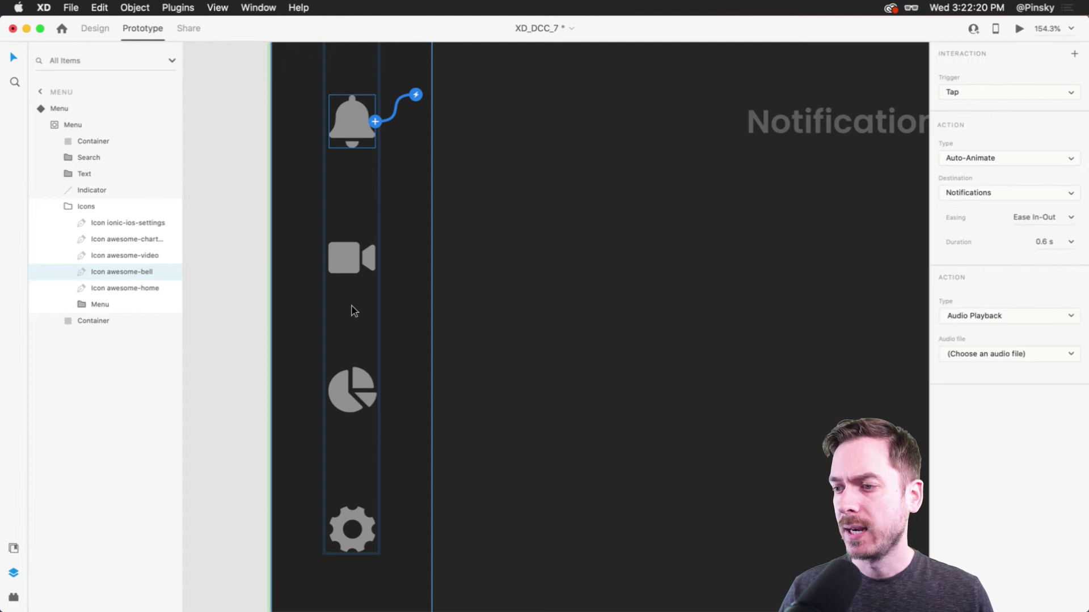
# Step: Add a tap interaction to the video icon in the Default State that auto-animates to the Videos state
pyautogui.click(357, 261)
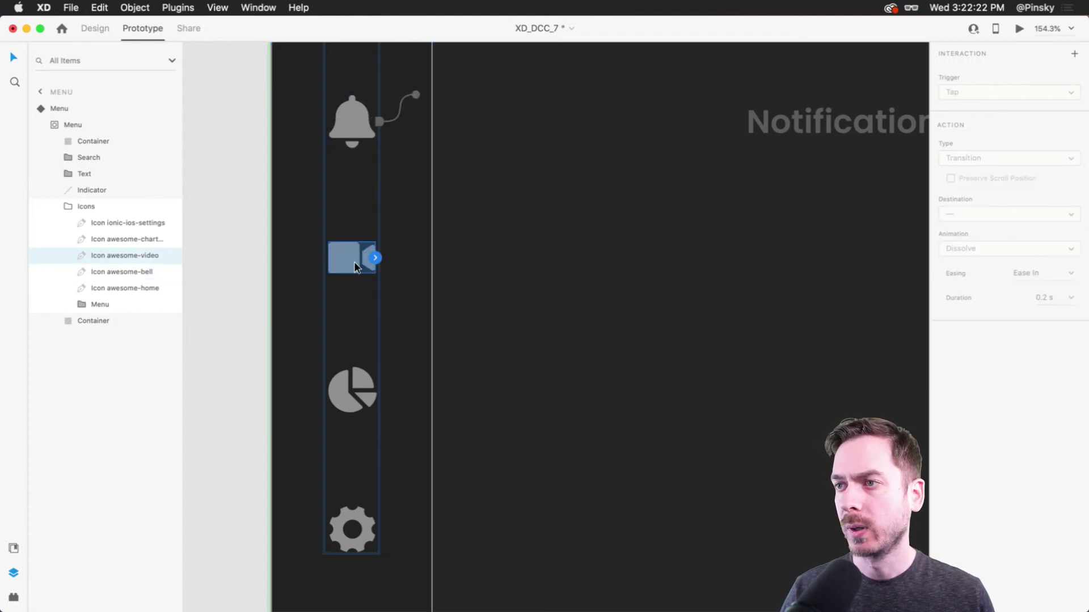
pyautogui.click(375, 258)
pyautogui.click(1006, 193)
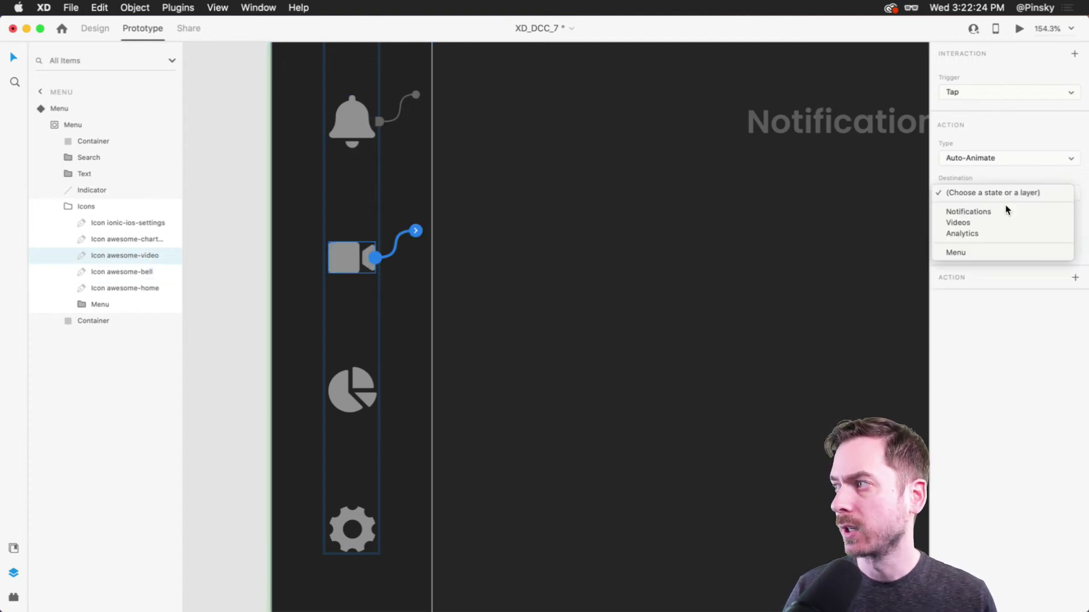
pyautogui.click(958, 223)
# Step: Add a tap interaction to the chart icon in the Default State that auto-animates to the Analytics state
pyautogui.click(354, 374)
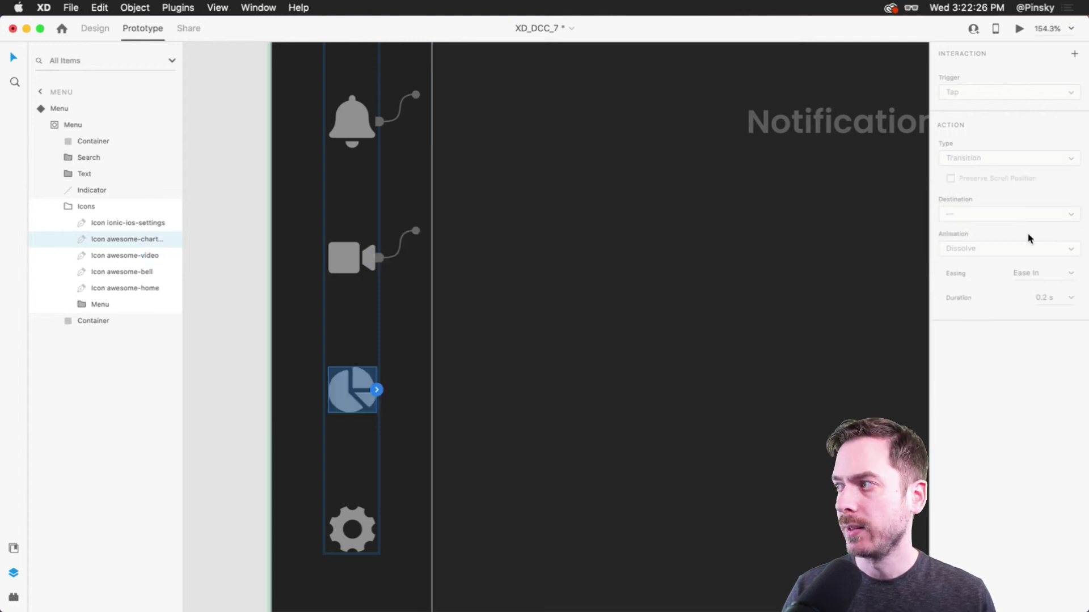
pyautogui.click(376, 390)
pyautogui.click(1006, 193)
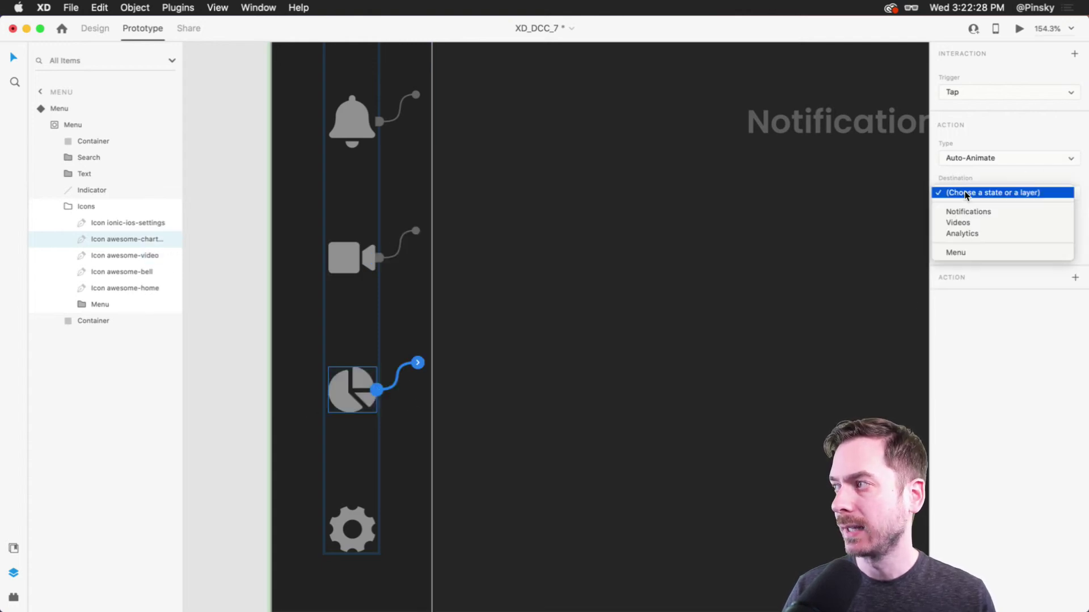
pyautogui.click(966, 234)
pyautogui.press('Escape')
pyautogui.press('Escape')
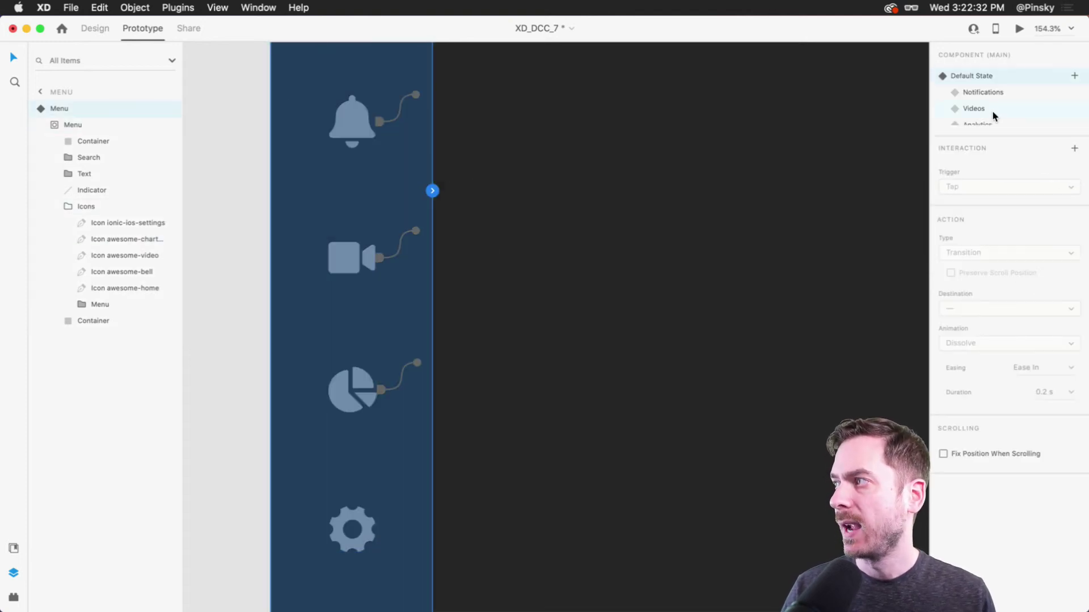
# Step: In the Notifications state, add a tap interaction to the video icon that auto-animates to the Videos state
pyautogui.click(984, 92)
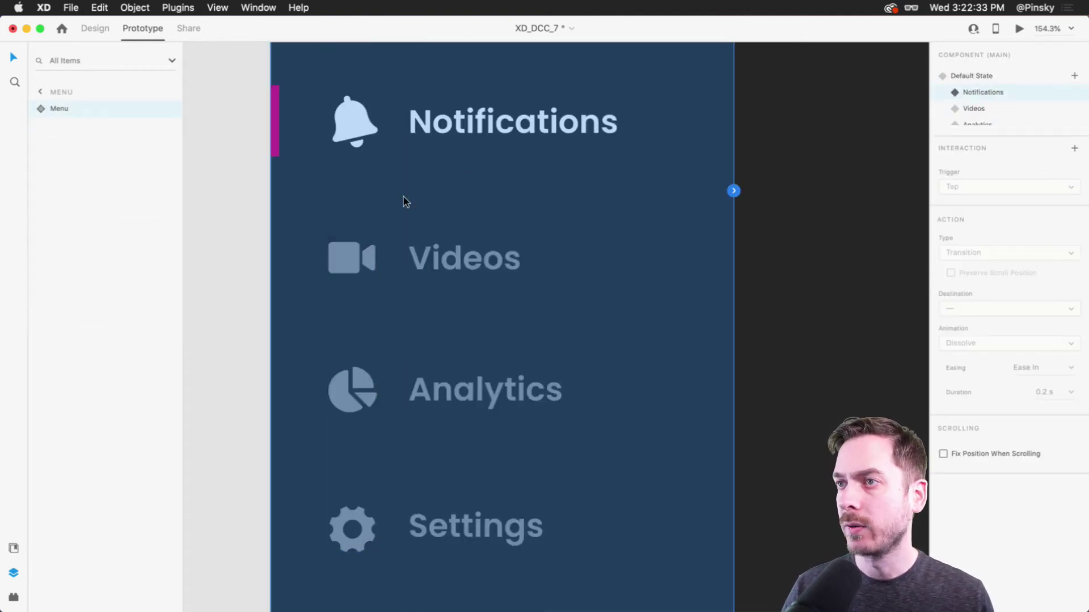
pyautogui.doubleClick(352, 256)
pyautogui.doubleClick(351, 256)
pyautogui.click(374, 258)
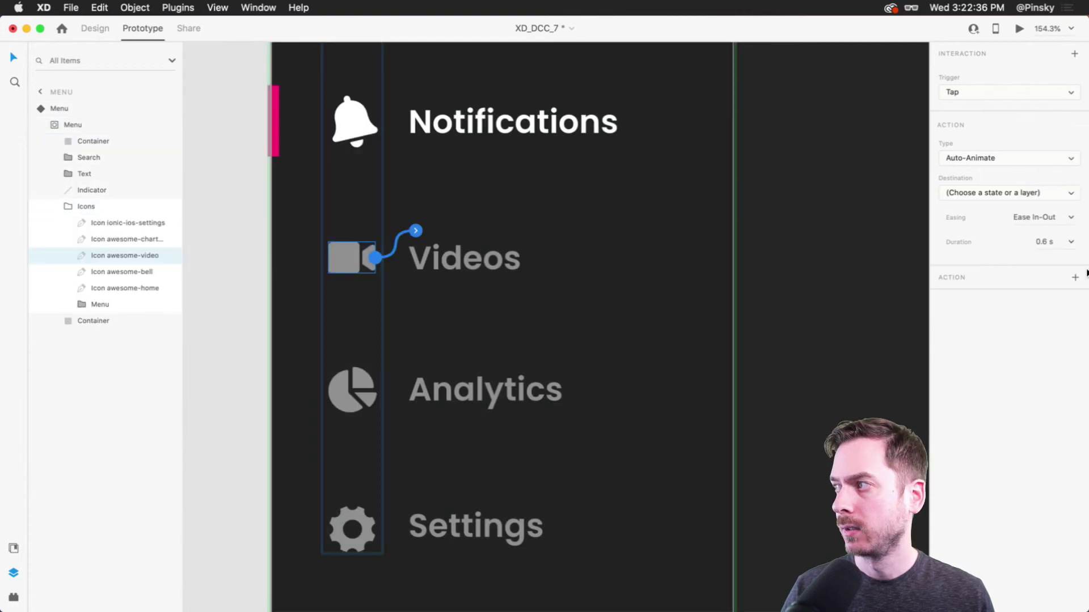
pyautogui.click(1008, 193)
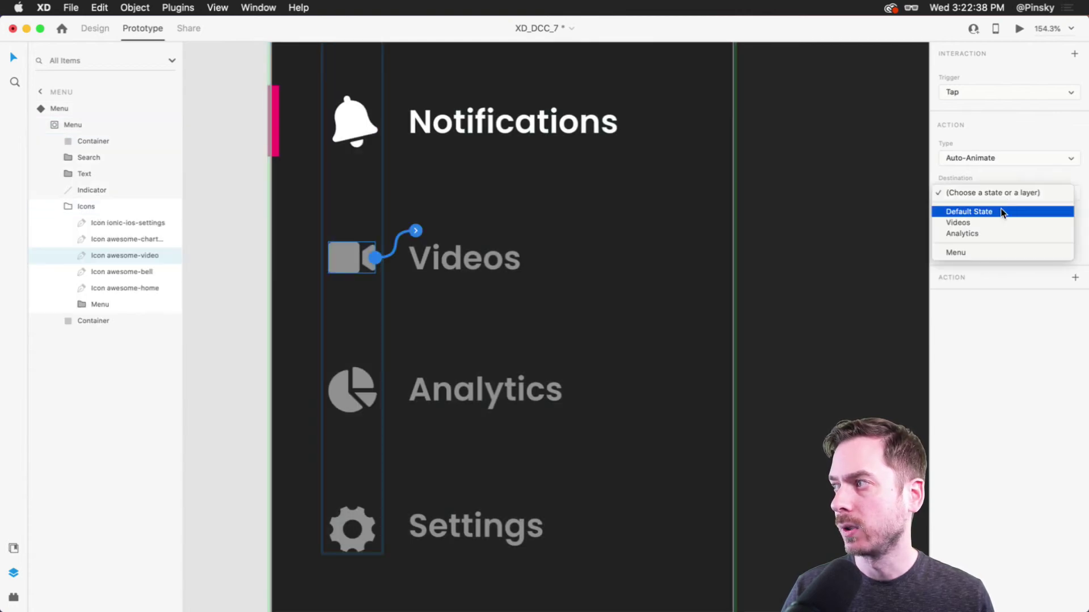
pyautogui.click(996, 221)
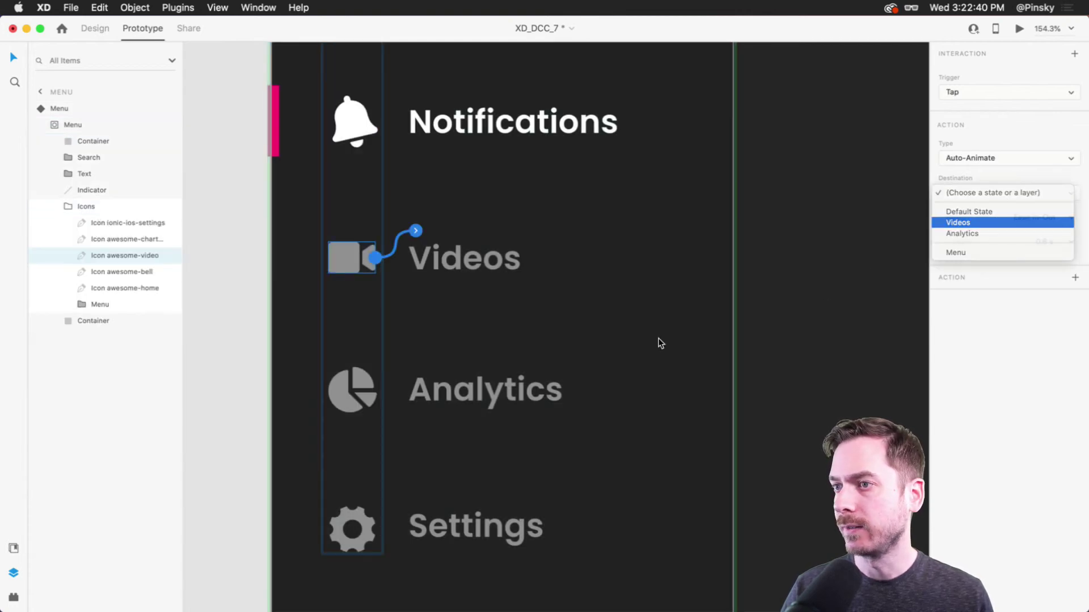
# Step: In the Notifications state, add a tap interaction to the chart icon that auto-animates to the Analytics state
pyautogui.click(349, 397)
pyautogui.click(376, 389)
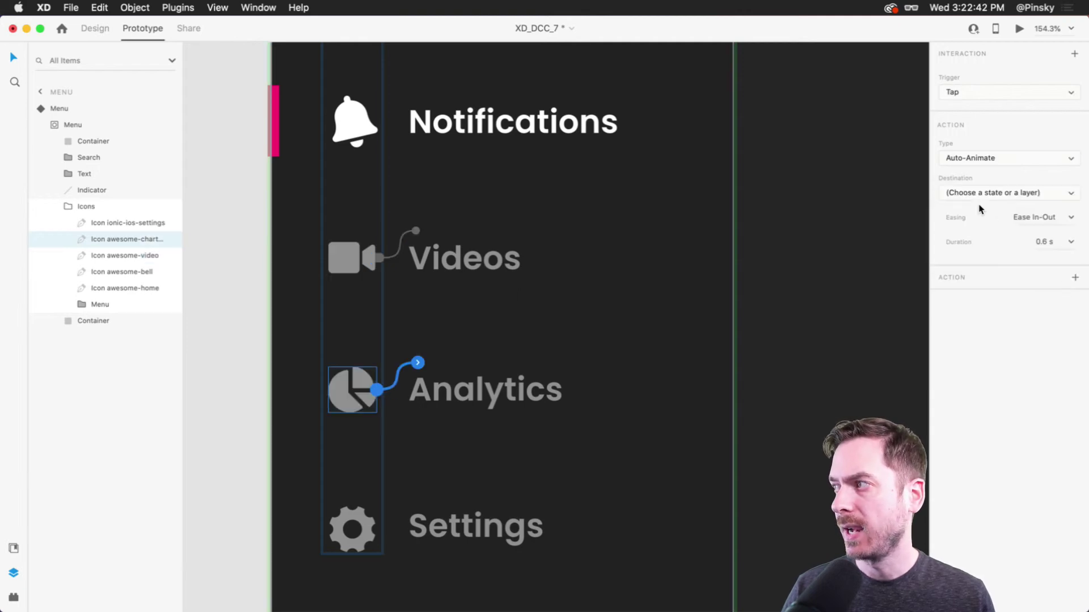
pyautogui.click(978, 193)
pyautogui.click(940, 235)
pyautogui.press('Escape')
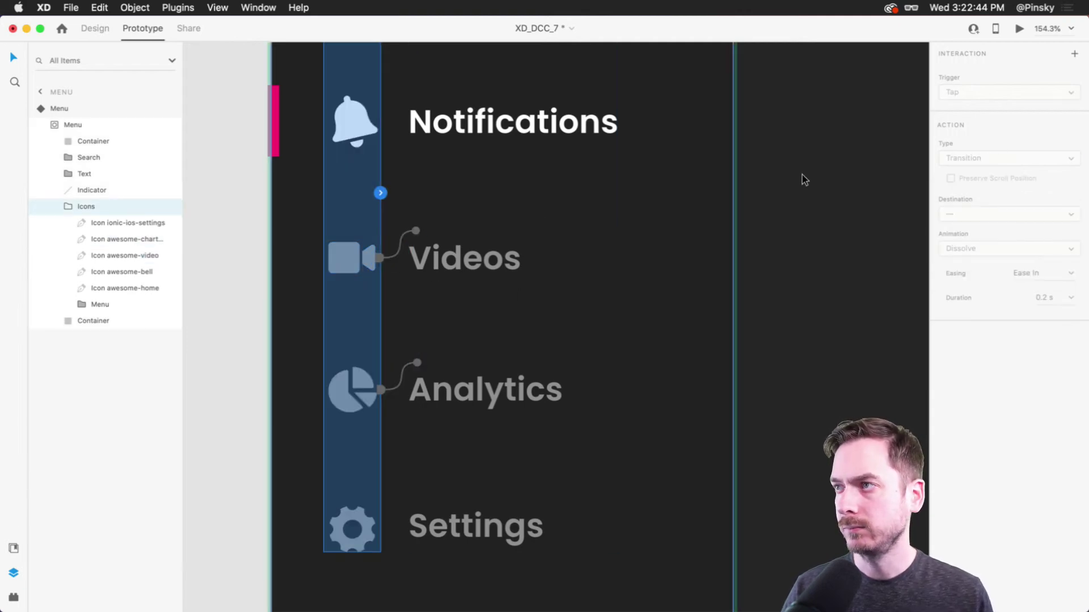
pyautogui.press('Escape')
# Step: In the Videos state, add a tap interaction to the bell icon that auto-animates to the Notifications state
pyautogui.click(995, 112)
pyautogui.doubleClick(344, 114)
pyautogui.click(998, 193)
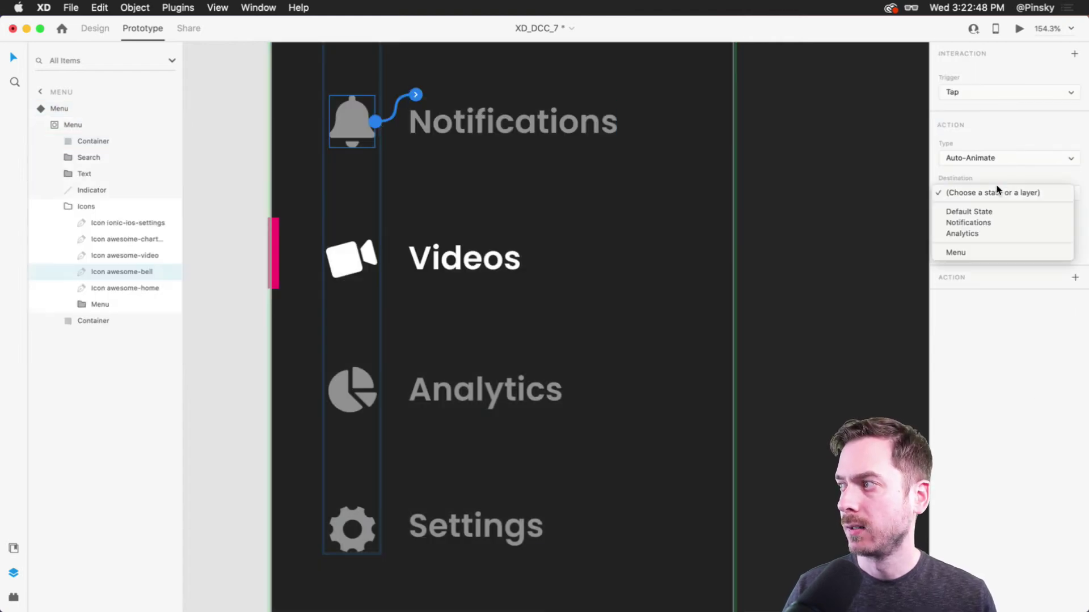
pyautogui.click(989, 222)
# Step: In the Videos state, add a tap interaction to the chart icon that auto-animates to the Analytics state
pyautogui.click(342, 392)
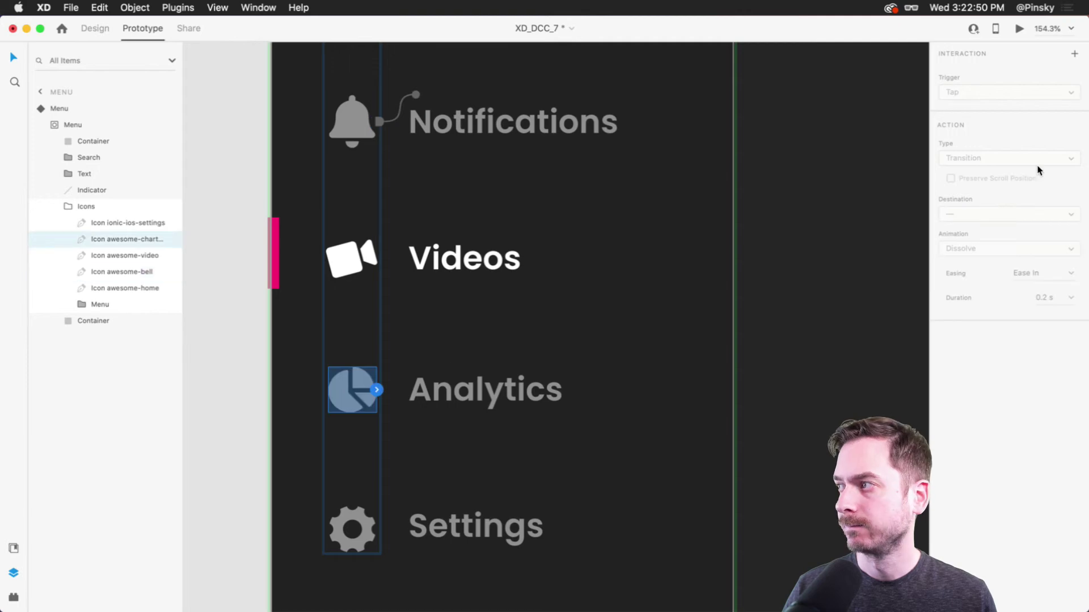
pyautogui.click(1009, 193)
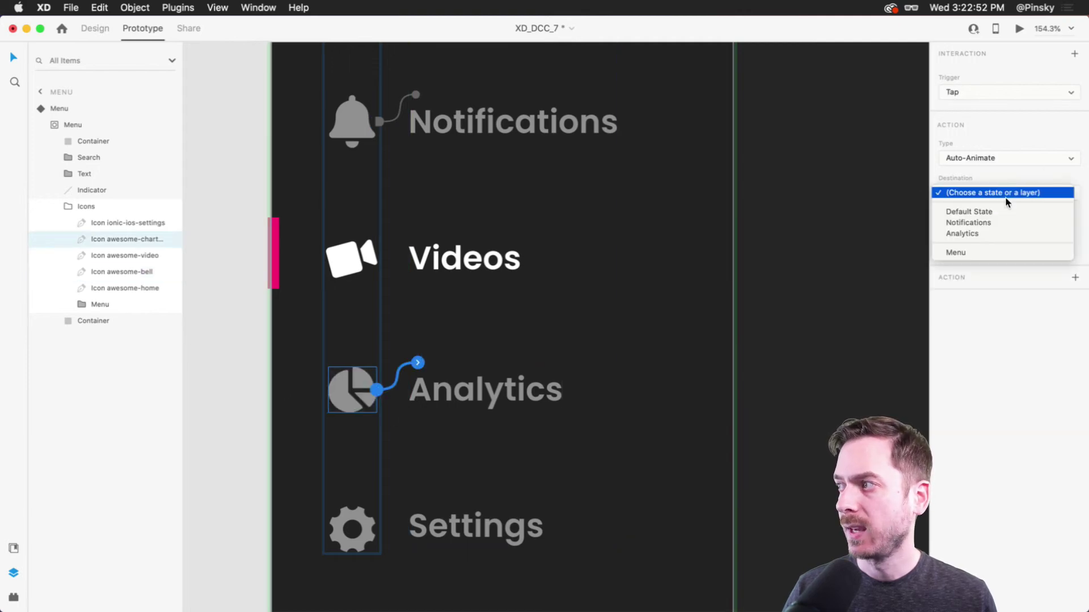
pyautogui.click(989, 236)
pyautogui.press('Escape')
pyautogui.press('Escape')
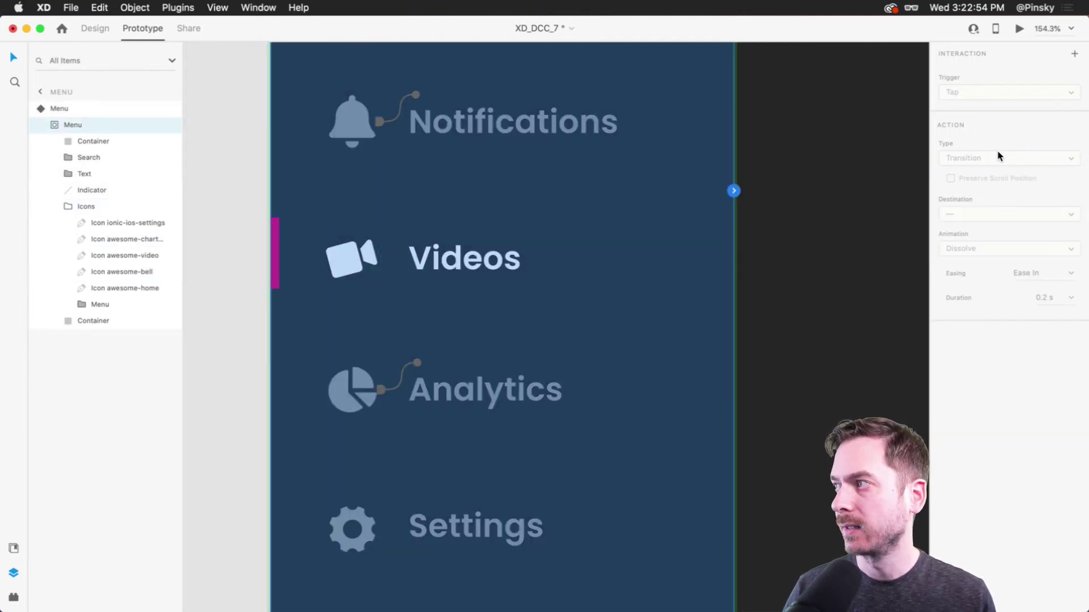
# Step: In the Analytics state, add a tap interaction to the video icon that auto-animates to the Videos state
pyautogui.click(977, 123)
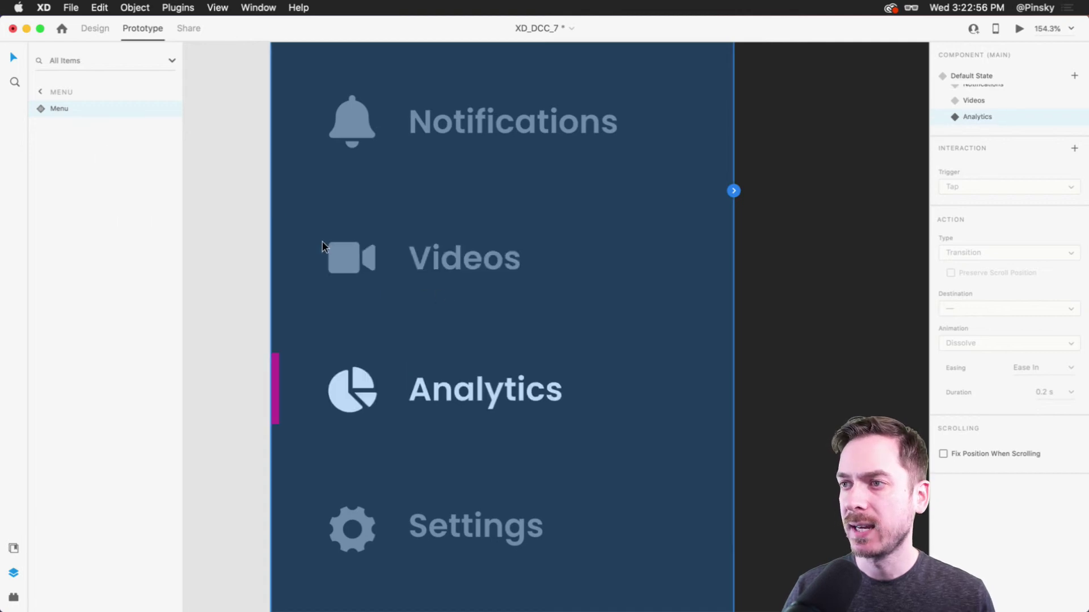
pyautogui.doubleClick(341, 251)
pyautogui.click(342, 251)
pyautogui.click(375, 258)
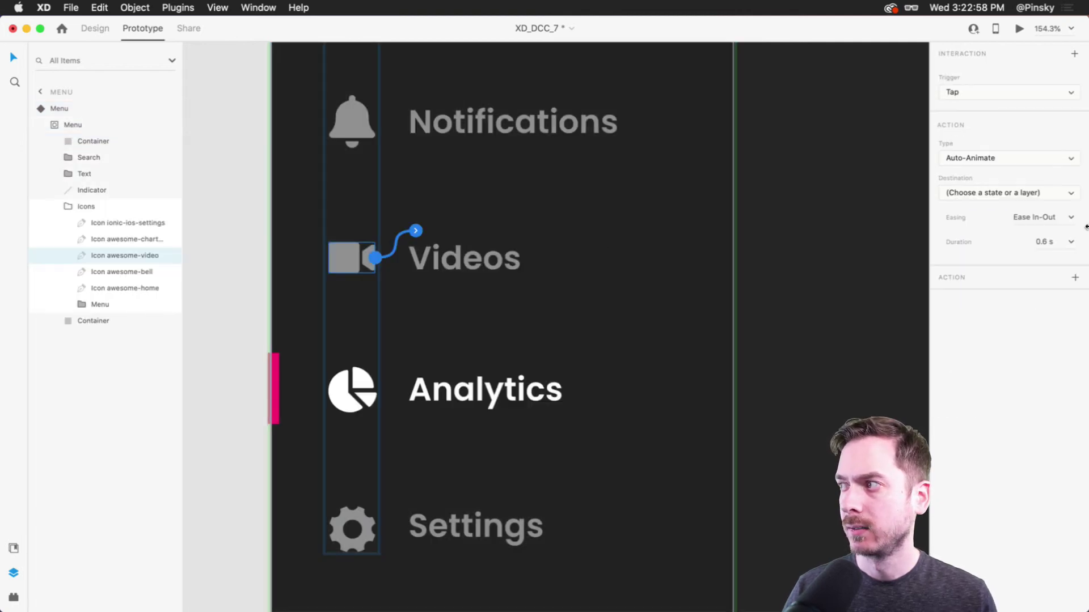
pyautogui.click(992, 193)
pyautogui.click(972, 221)
pyautogui.click(967, 194)
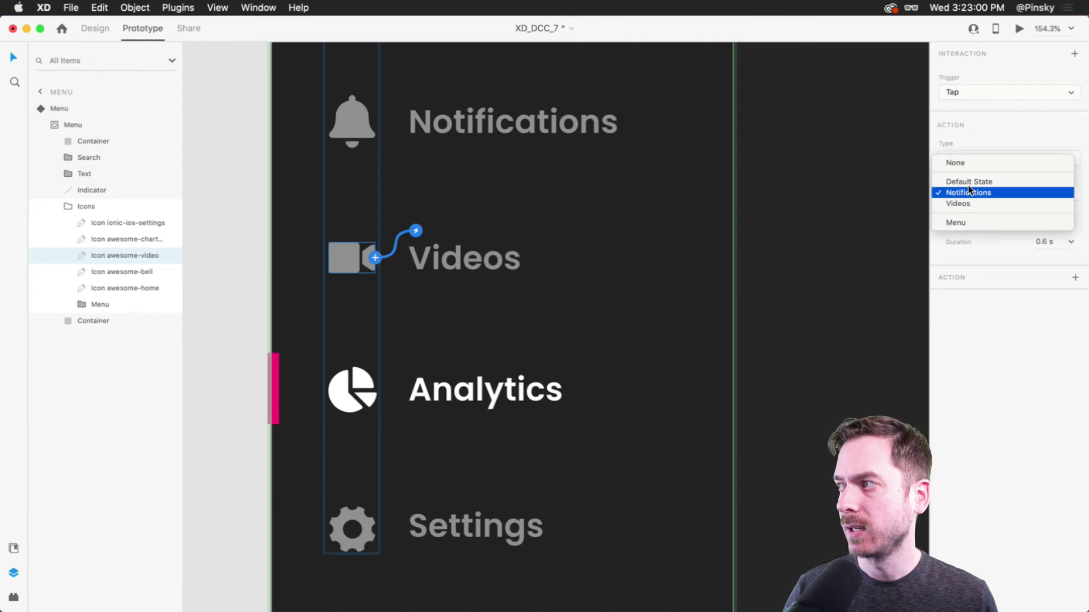
pyautogui.click(968, 203)
# Step: In the Analytics state, add a tap interaction to the bell icon that auto-animates to the Notifications state
pyautogui.click(365, 117)
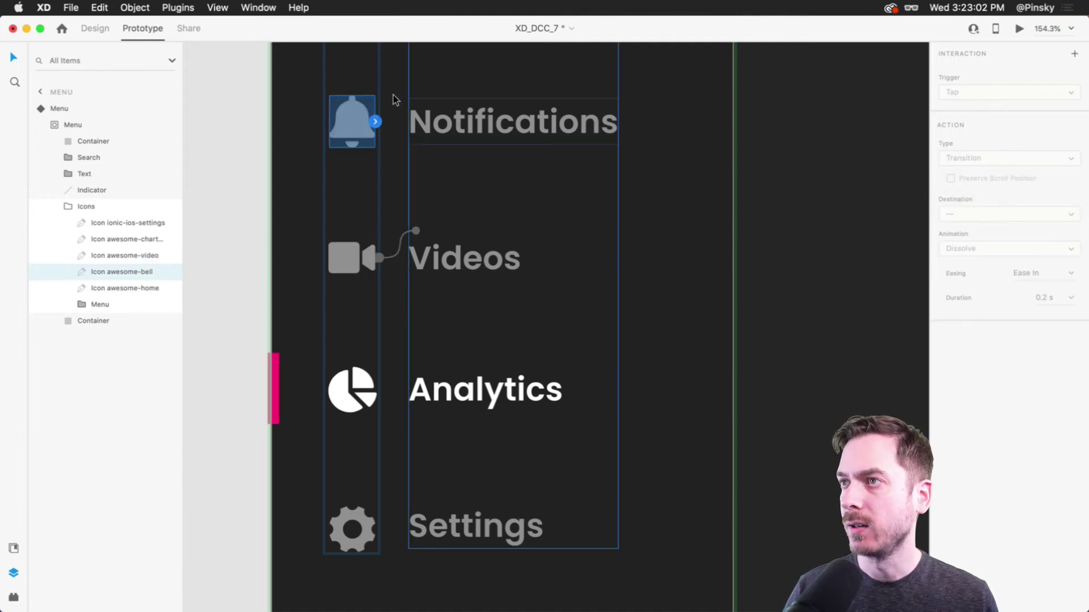
pyautogui.click(375, 121)
pyautogui.click(945, 195)
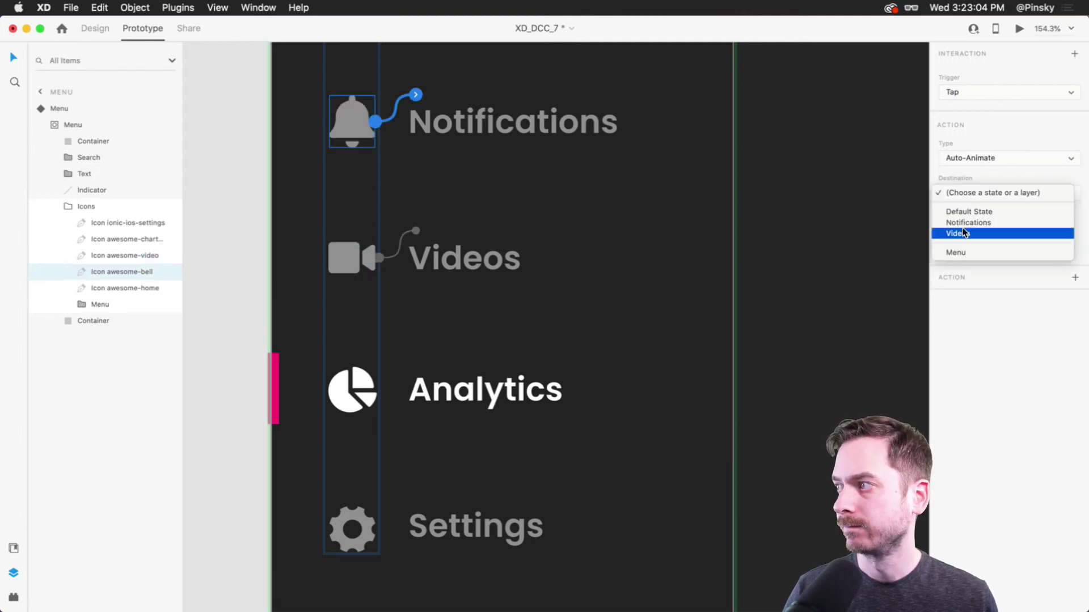
pyautogui.click(962, 222)
# Step: In the Analytics state, add a tap interaction to the home icon that auto-animates to the Default State
pyautogui.moveTo(580, 202); pyautogui.dragTo(587, 351)
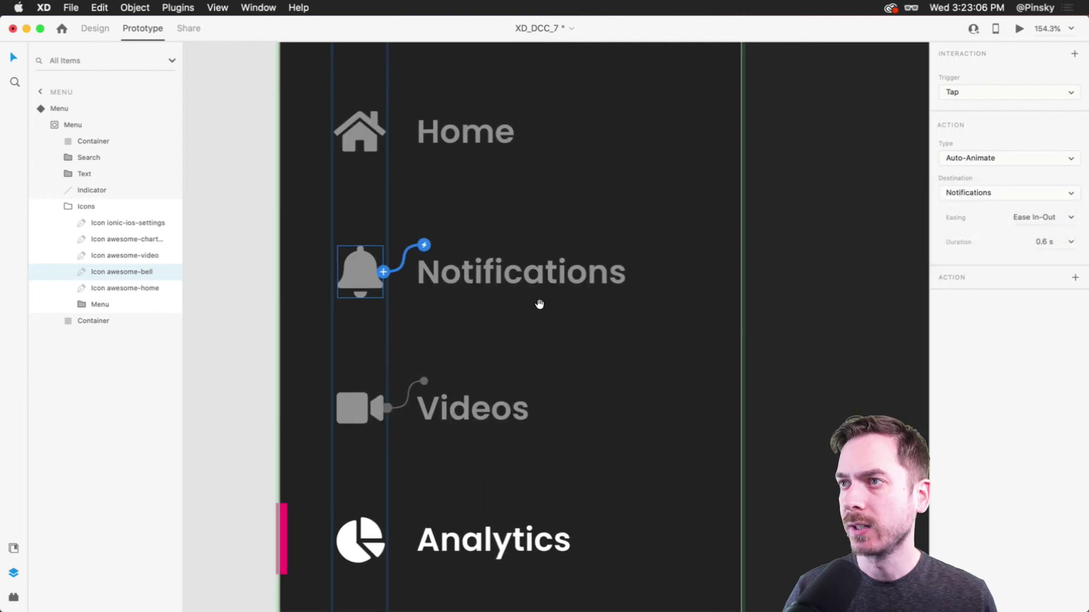
pyautogui.click(375, 136)
pyautogui.click(386, 132)
pyautogui.click(997, 194)
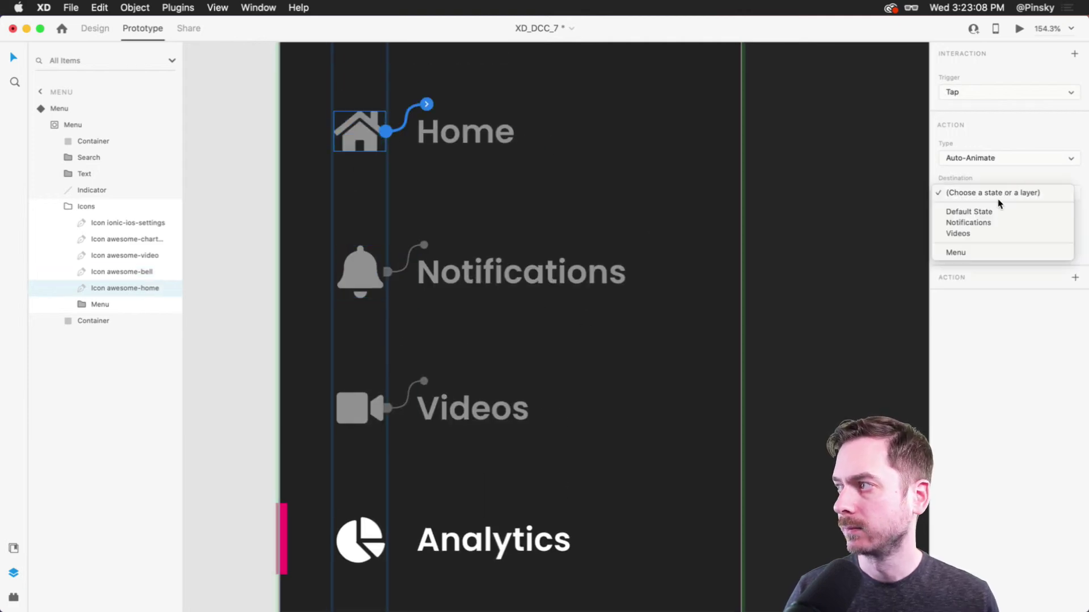
pyautogui.click(993, 212)
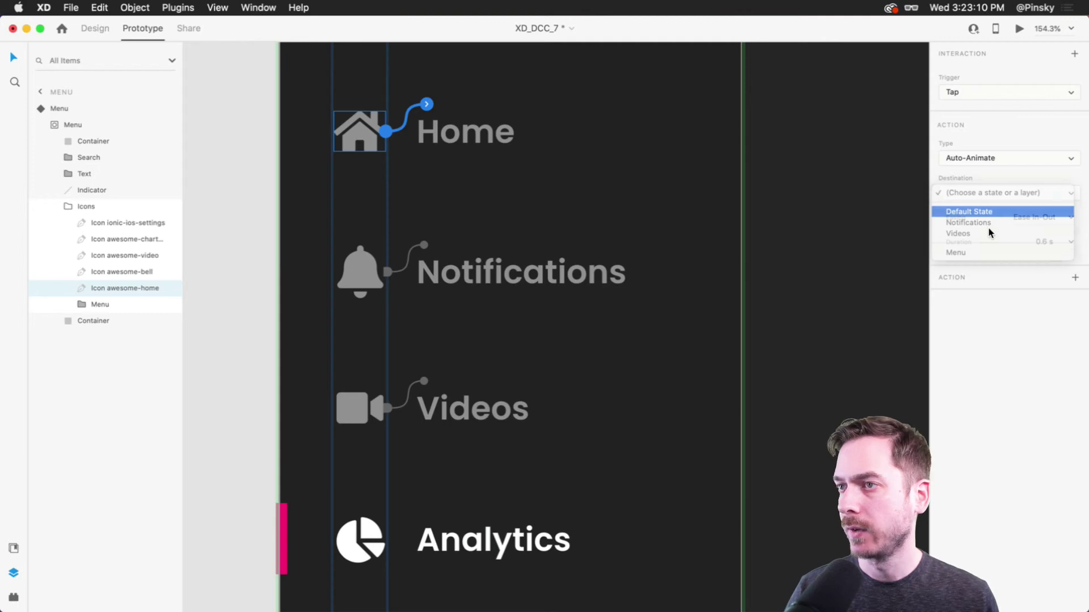
pyautogui.press('Escape')
pyautogui.press('Escape')
# Step: In the Videos state, add a tap interaction to the home icon that auto-animates to the Default State
pyautogui.click(993, 106)
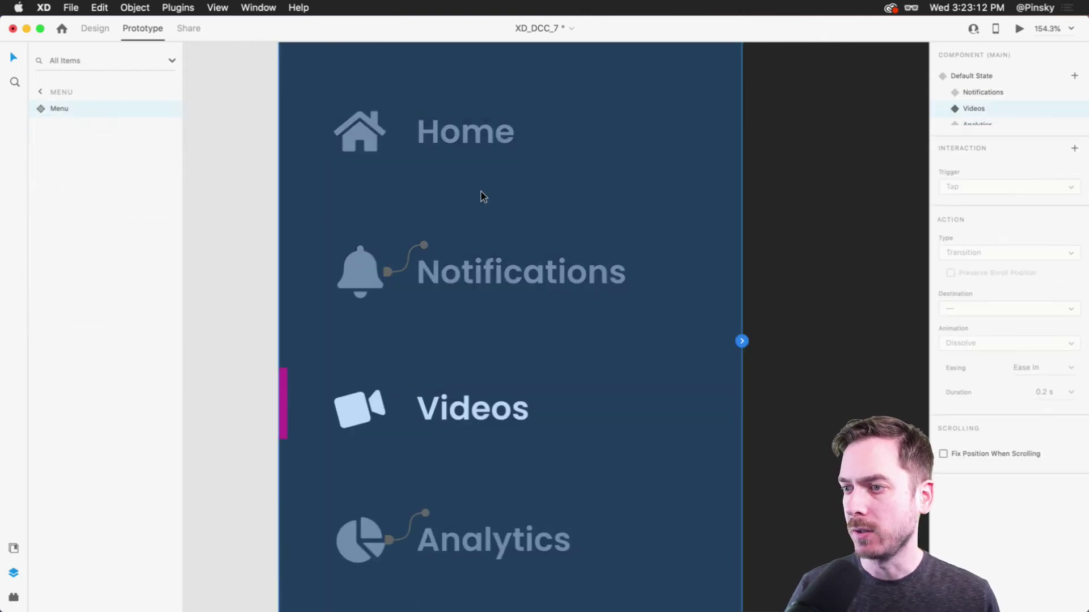
pyautogui.doubleClick(370, 135)
pyautogui.click(386, 132)
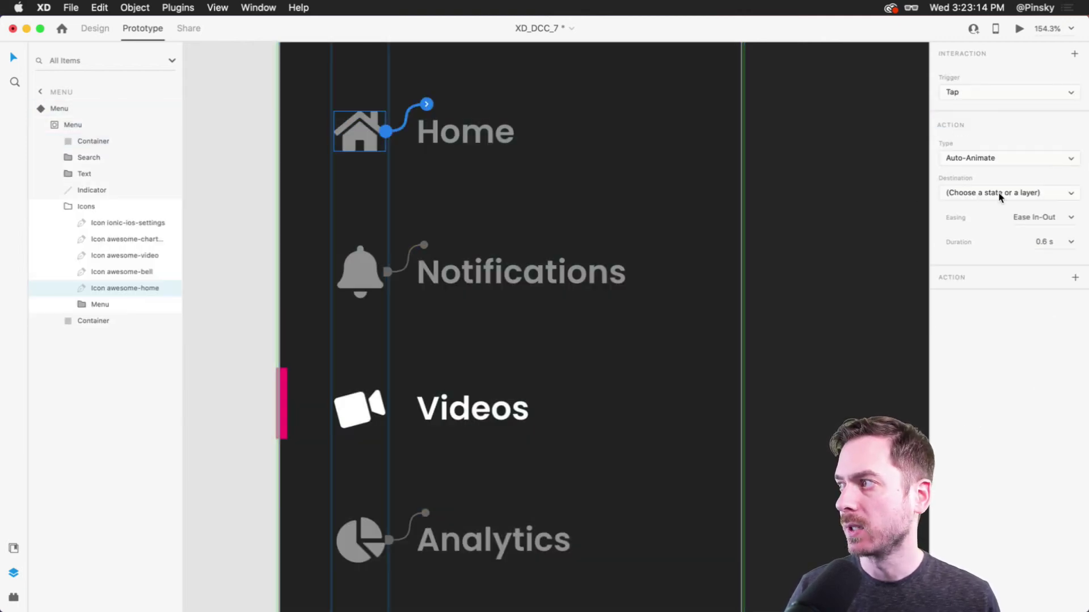
pyautogui.click(998, 194)
pyautogui.click(993, 211)
pyautogui.press('Escape')
pyautogui.press('Escape')
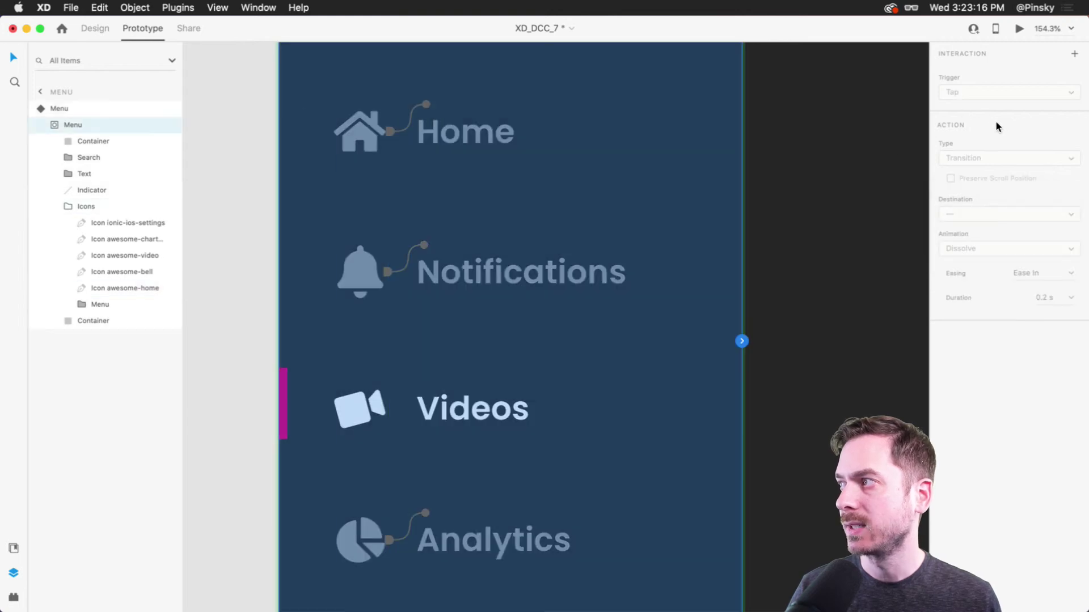
# Step: Check the Notifications state's icon links, then return the menu to its Default State and switch back to designing
pyautogui.click(986, 92)
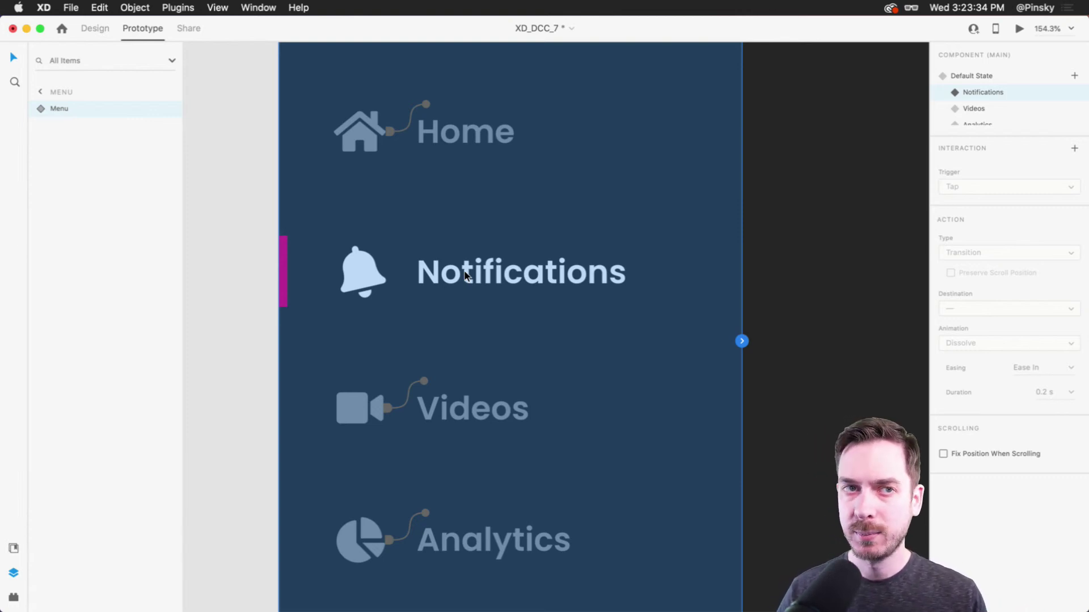
pyautogui.scroll(-5, 671, 288)
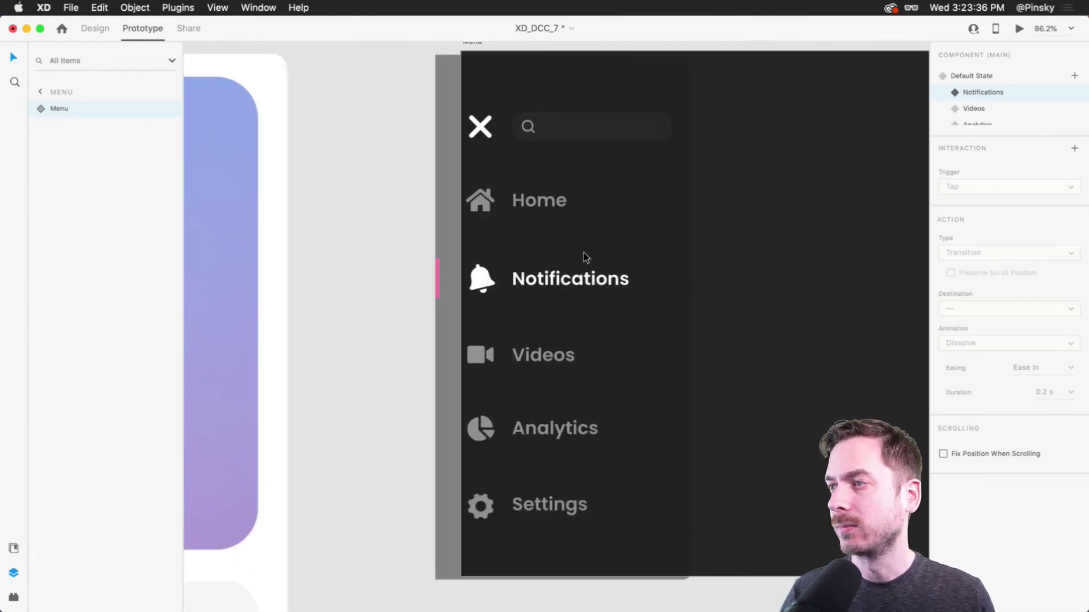
pyautogui.click(1012, 77)
pyautogui.moveTo(790, 129); pyautogui.dragTo(621, 175)
pyautogui.click(96, 33)
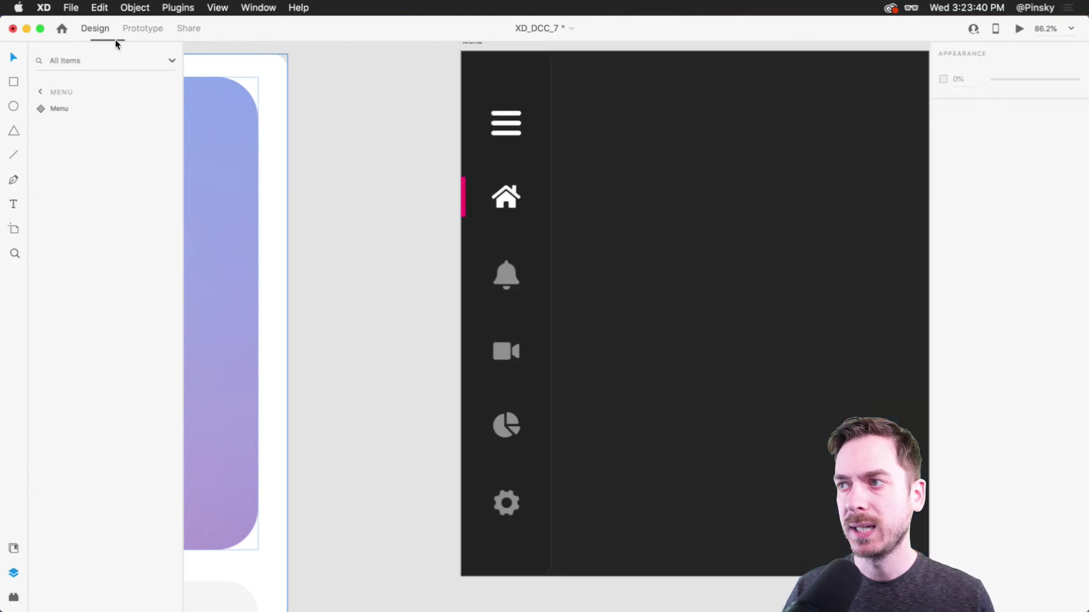
pyautogui.moveTo(792, 180); pyautogui.dragTo(556, 202)
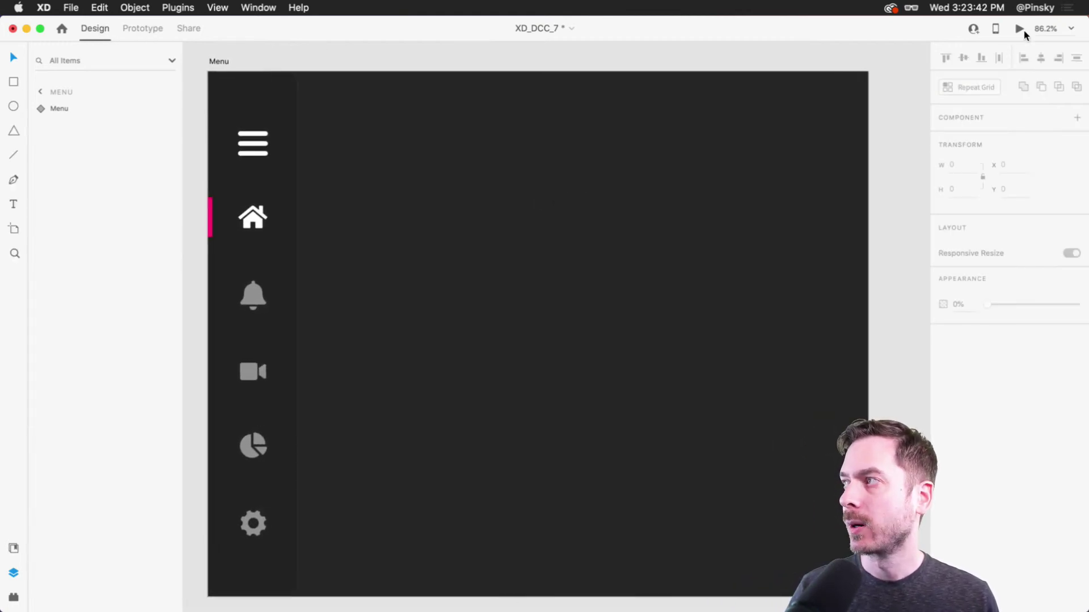
# Step: Preview the prototype, test the bell, video and chart icon transitions, and close the preview
pyautogui.click(1020, 29)
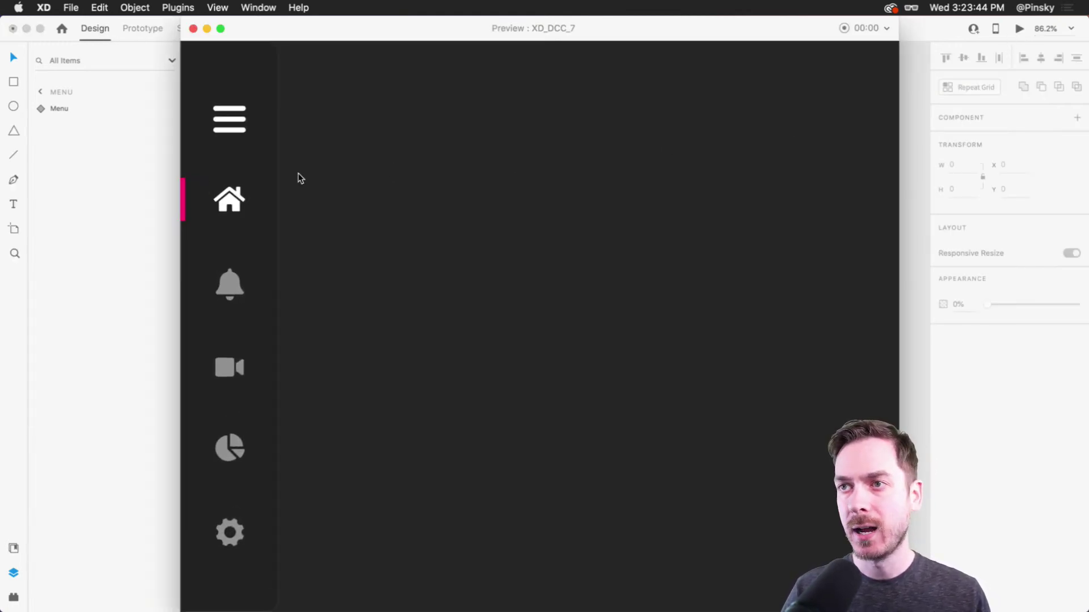
pyautogui.click(235, 322)
pyautogui.click(227, 376)
pyautogui.click(228, 458)
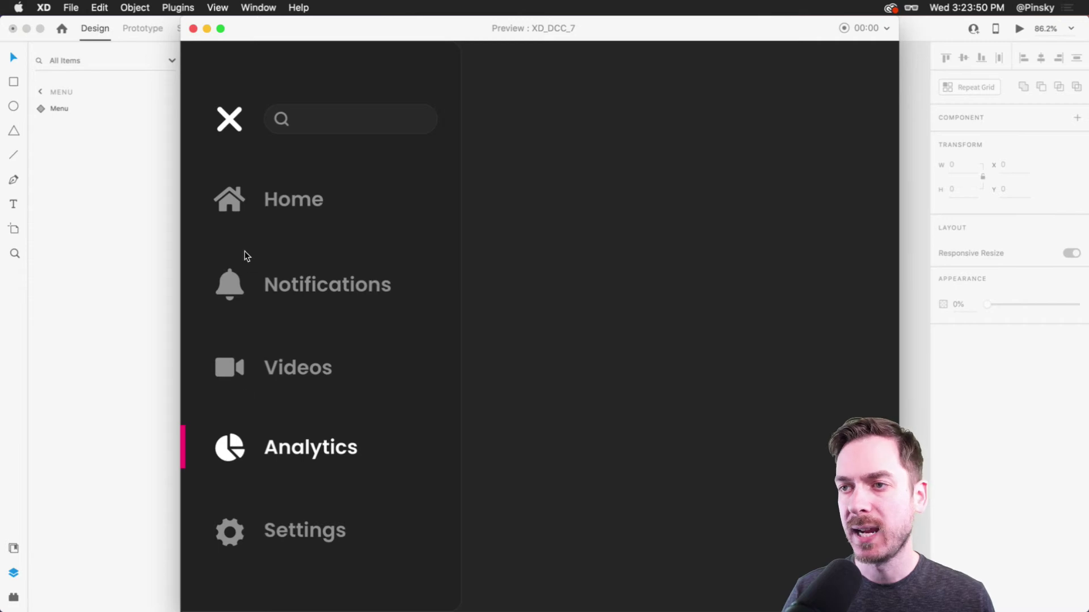
pyautogui.click(193, 29)
# Step: Show the menu's Analytics state in design mode and select its chart icon
pyautogui.click(137, 30)
pyautogui.click(94, 30)
pyautogui.click(238, 321)
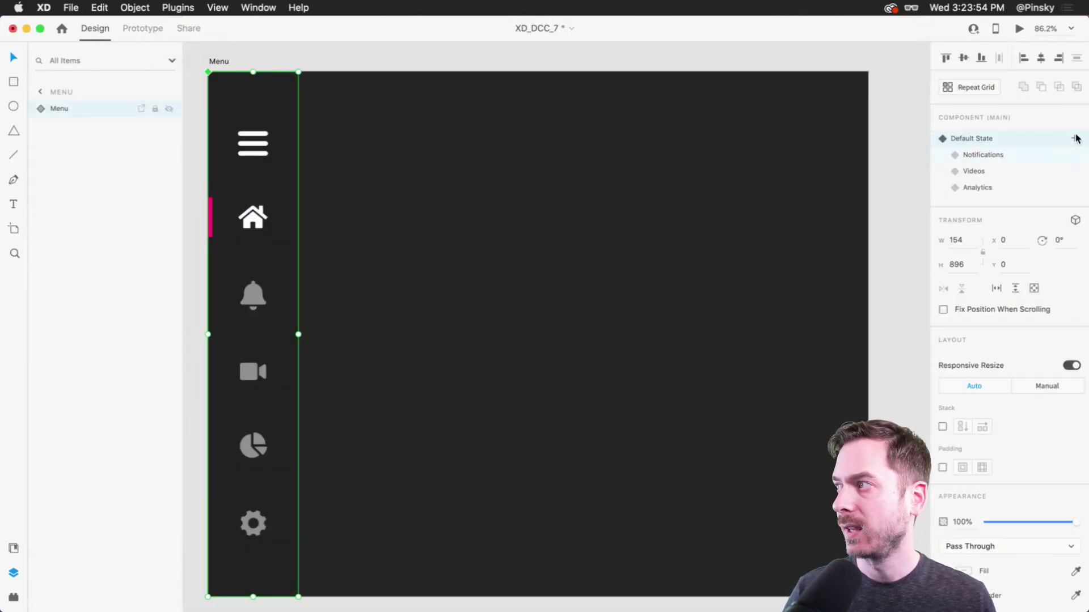
pyautogui.click(978, 188)
pyautogui.scroll(5, 243, 438)
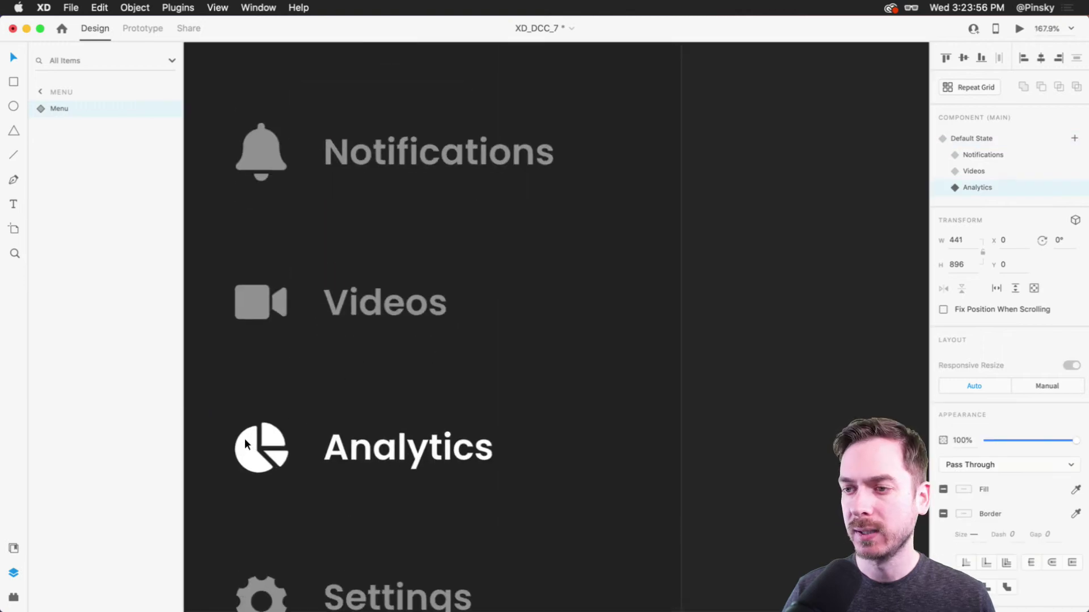
pyautogui.scroll(3, 244, 437)
pyautogui.click(264, 471)
pyautogui.doubleClick(298, 459)
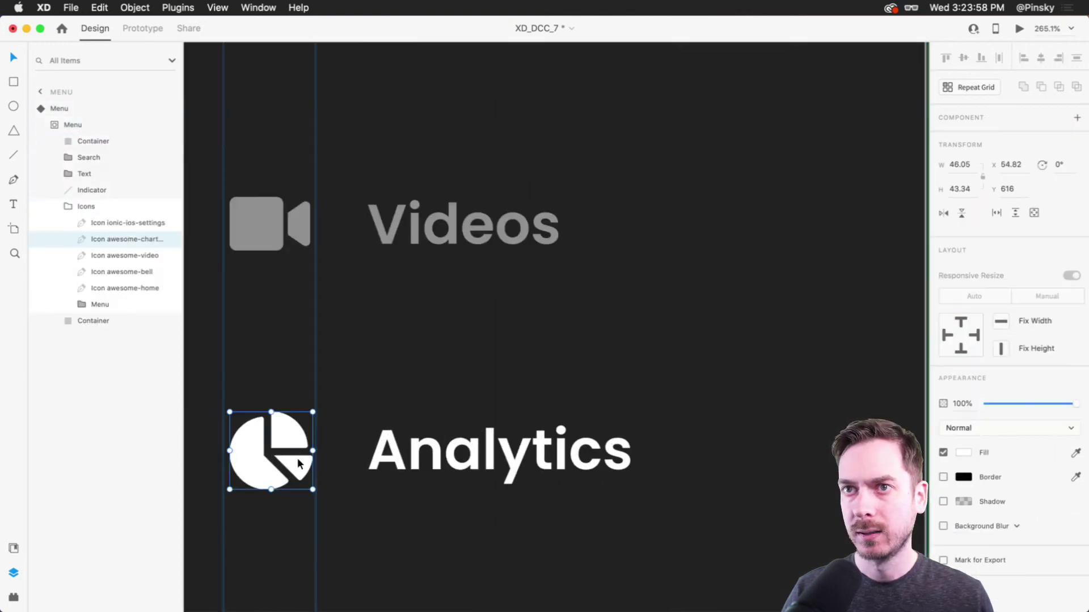
pyautogui.scroll(4, 244, 473)
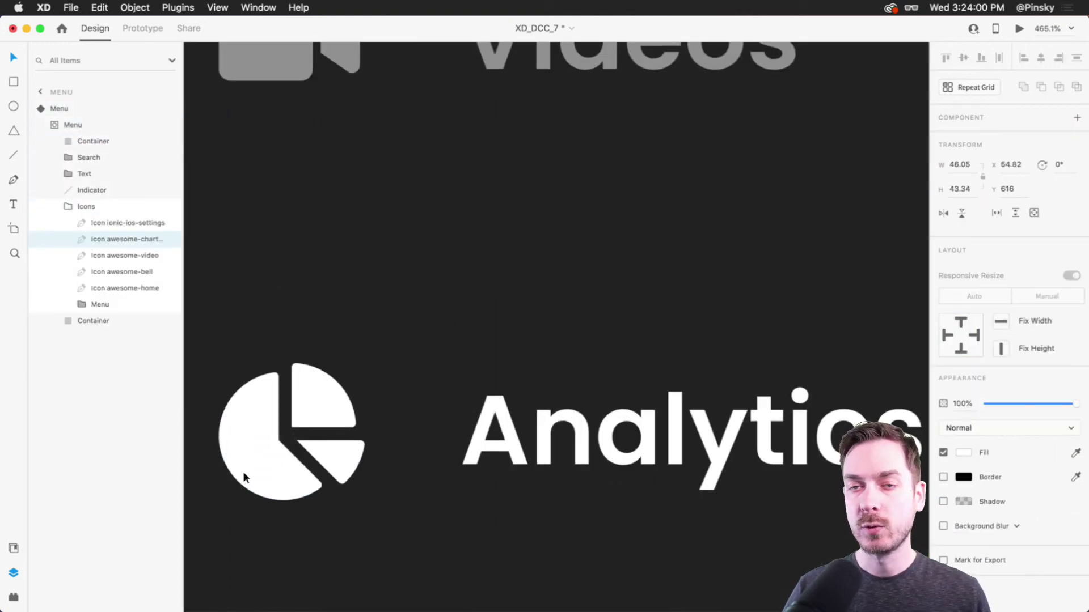
# Step: Move the anchor points of the chart icon's smallest wedge 2 px down and 4 px right, and return the menu to its Default State
pyautogui.doubleClick(331, 450)
pyautogui.moveTo(293, 437); pyautogui.dragTo(368, 462)
pyautogui.keyDown('shift'); pyautogui.click(341, 483); pyautogui.keyUp('shift')
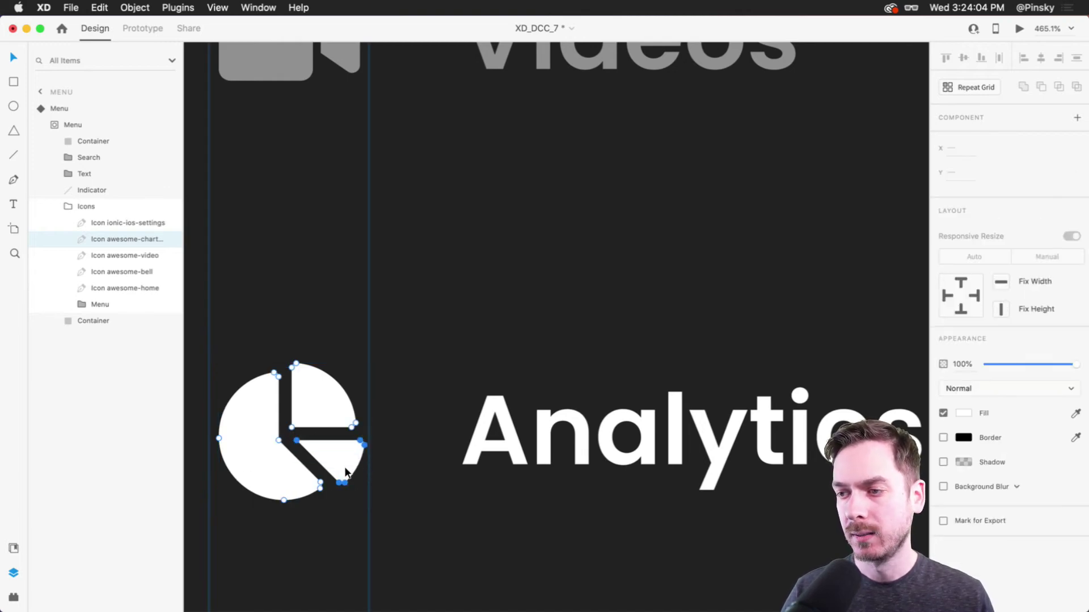
pyautogui.press('Down')
pyautogui.press('Down')
pyautogui.press('Right')
pyautogui.press('Right')
pyautogui.press('Right')
pyautogui.press('Right')
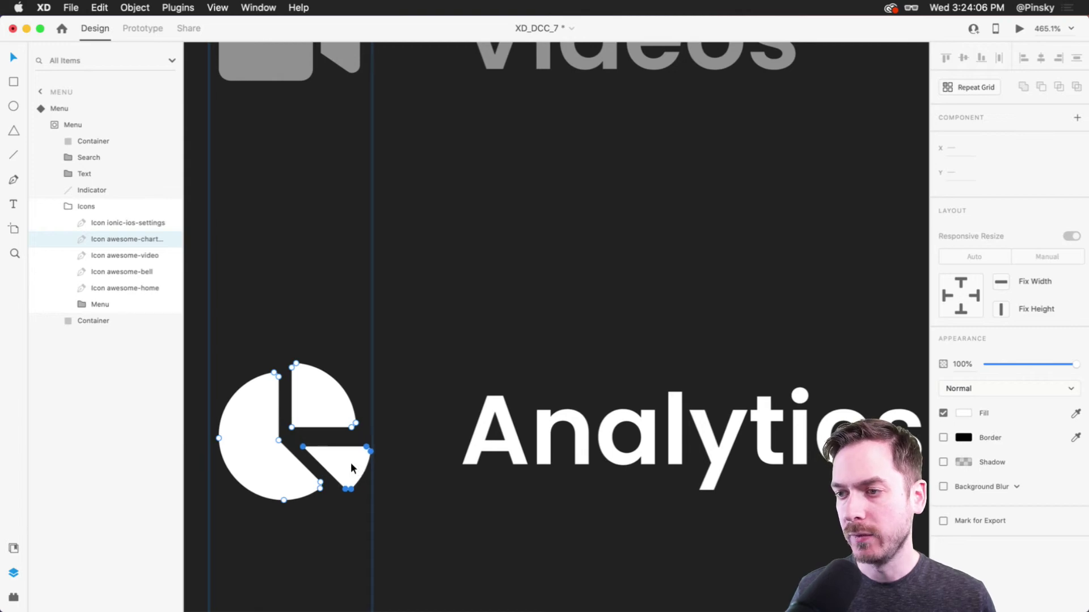
pyautogui.press('Escape')
pyautogui.press('Escape')
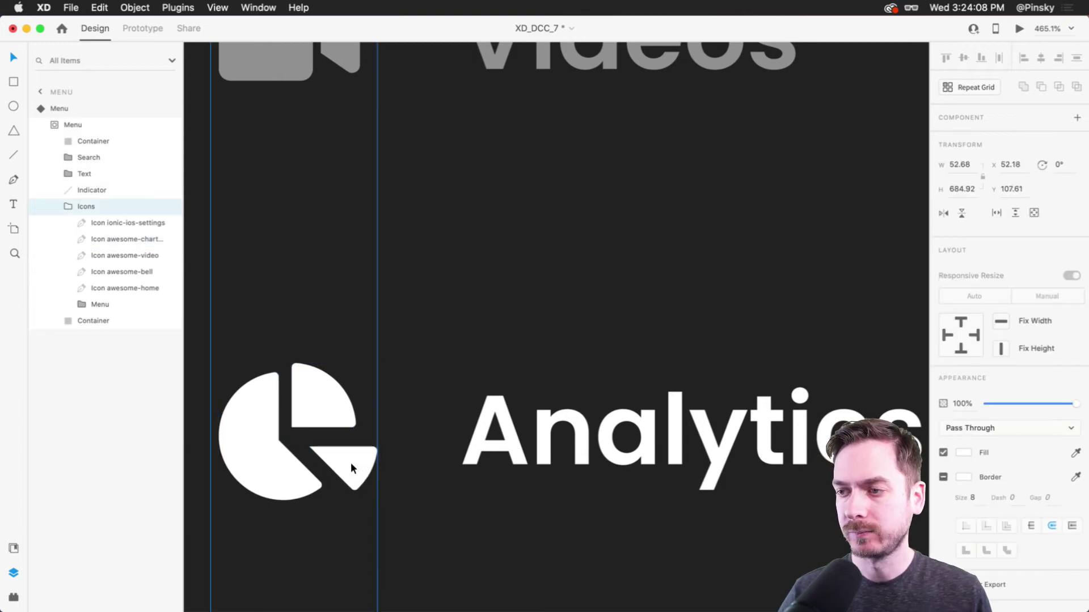
pyautogui.press('Escape')
pyautogui.press('Escape')
pyautogui.click(979, 138)
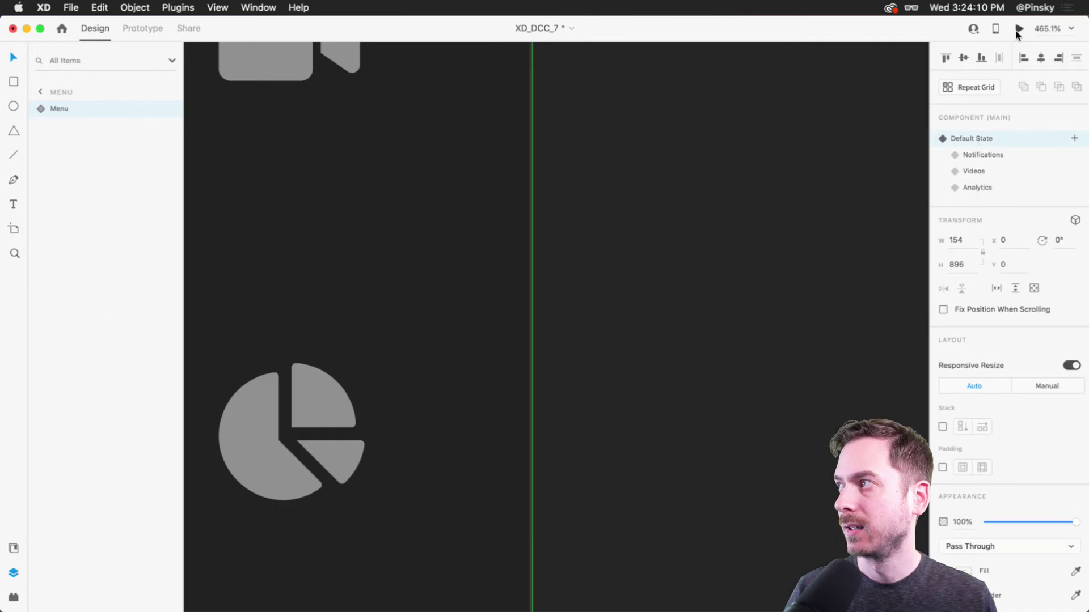
# Step: Preview the prototype, test the transitions between the Home, Notifications, Videos and Analytics states, collapse the menu, and close the preview
pyautogui.click(1019, 29)
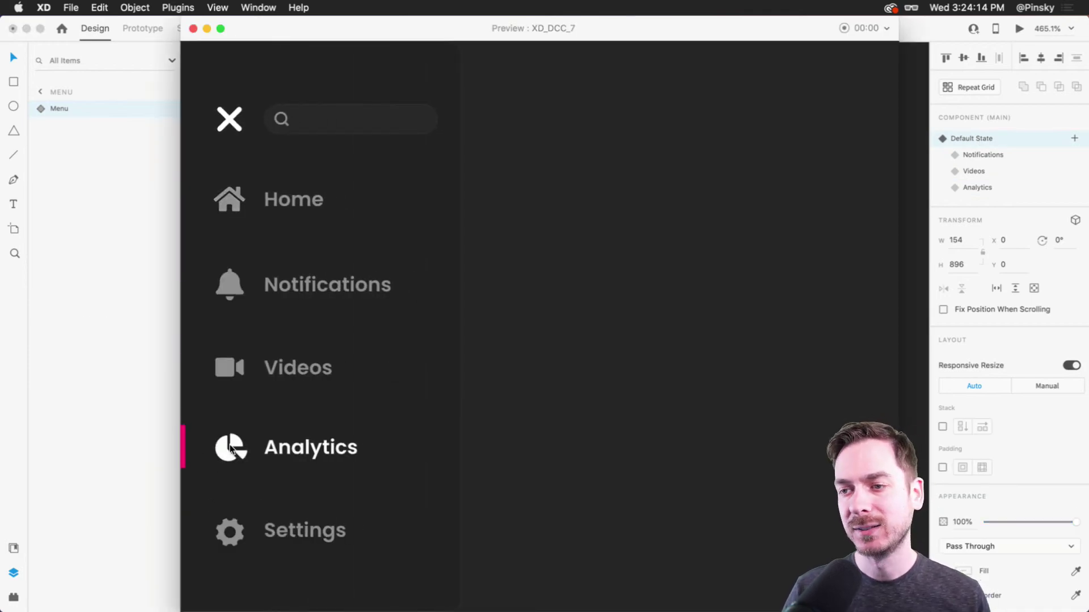
pyautogui.click(232, 369)
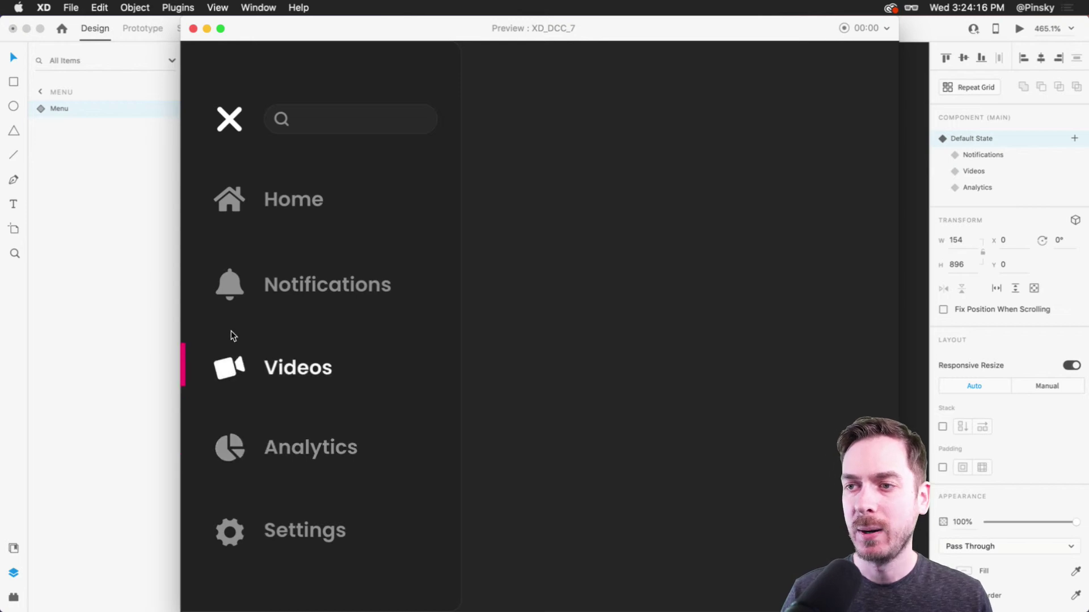
pyautogui.click(235, 297)
pyautogui.click(235, 198)
pyautogui.click(233, 369)
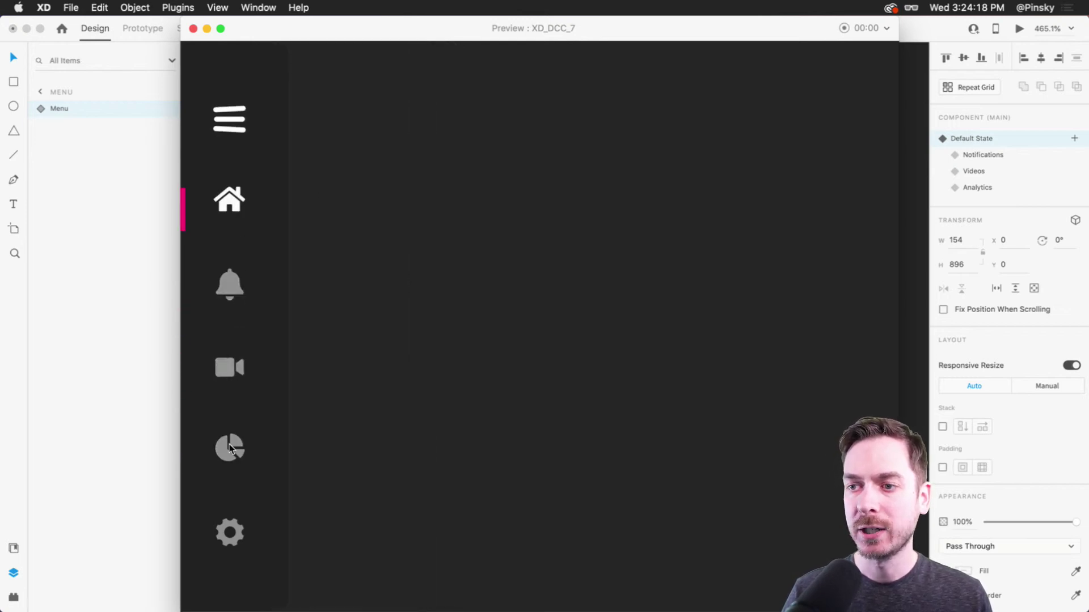
pyautogui.click(230, 448)
pyautogui.click(235, 199)
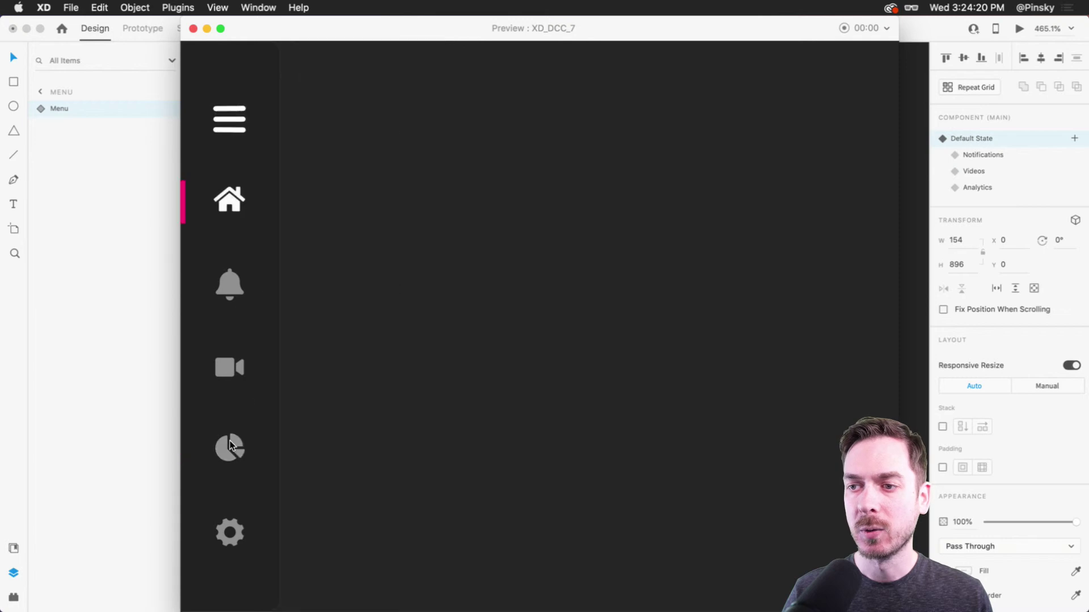
pyautogui.click(226, 447)
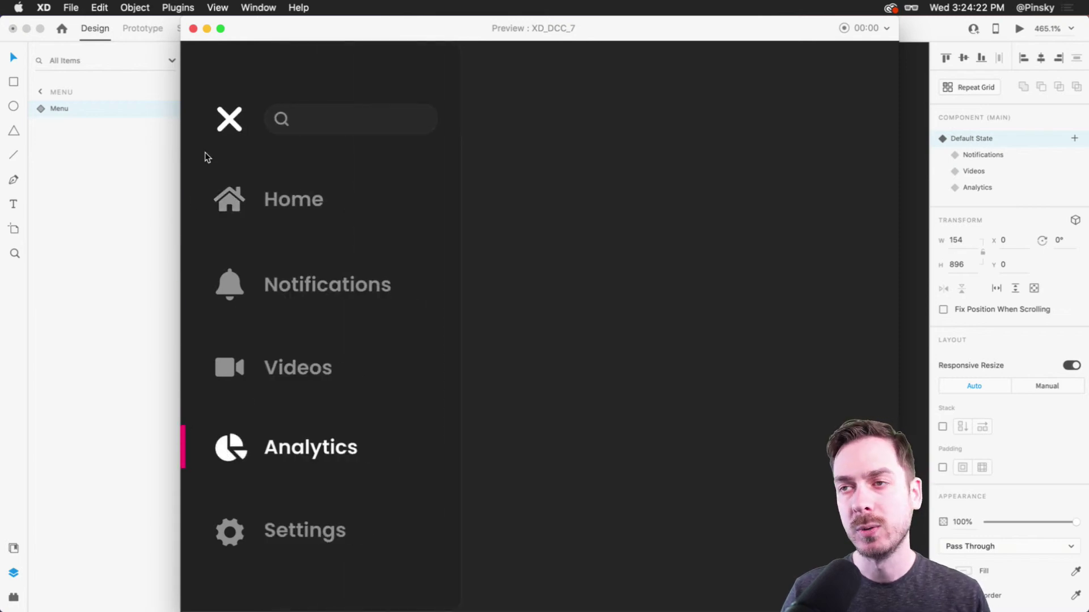
pyautogui.click(230, 118)
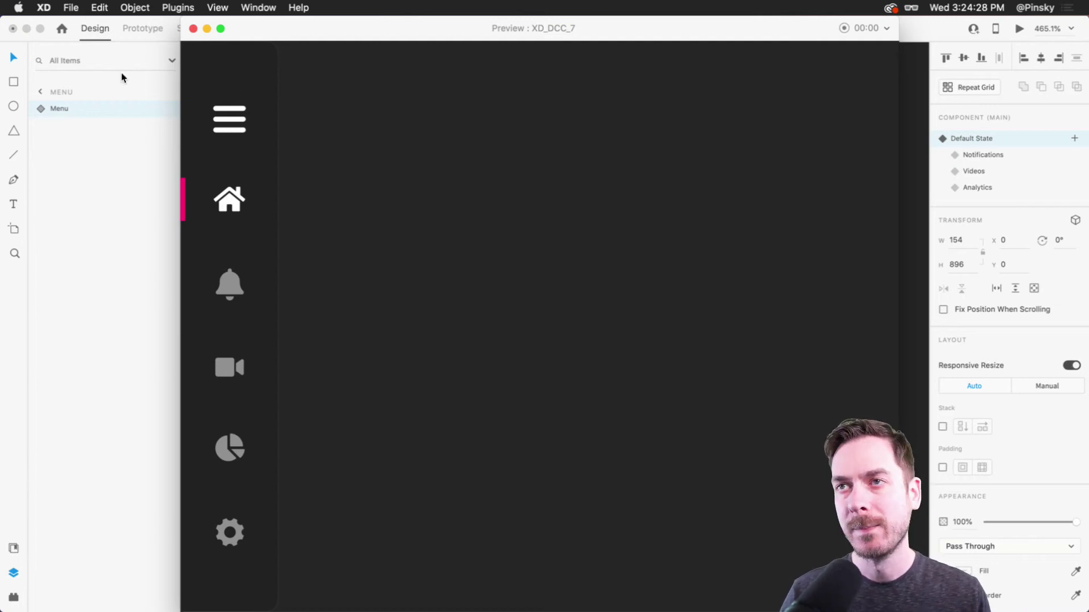
pyautogui.click(193, 28)
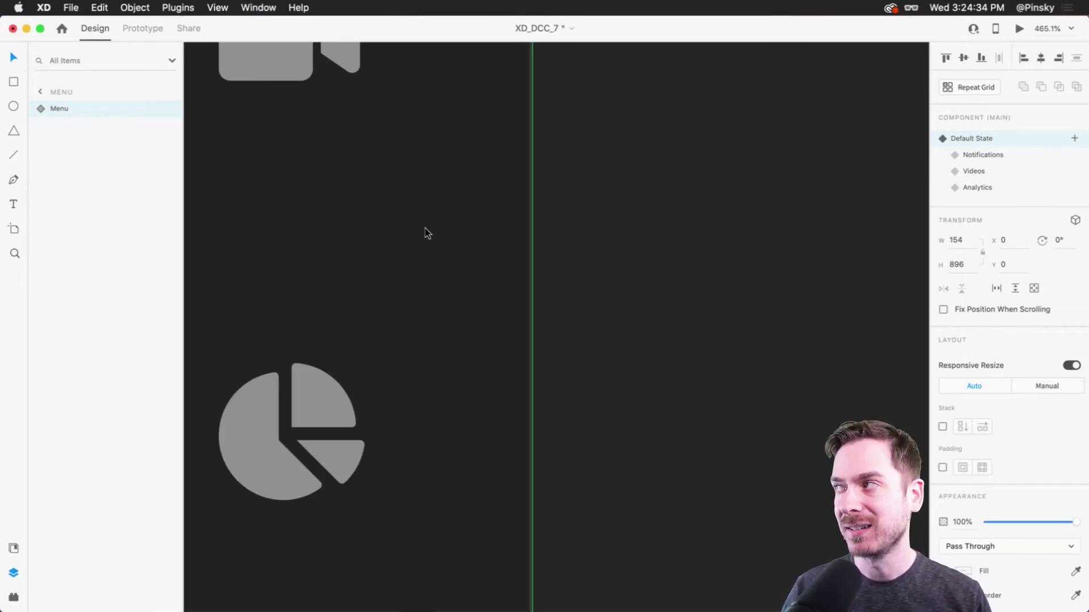
# Step: Deselect the menu component and bring its full icon column on the artboard into view
pyautogui.scroll(-10, 421, 239)
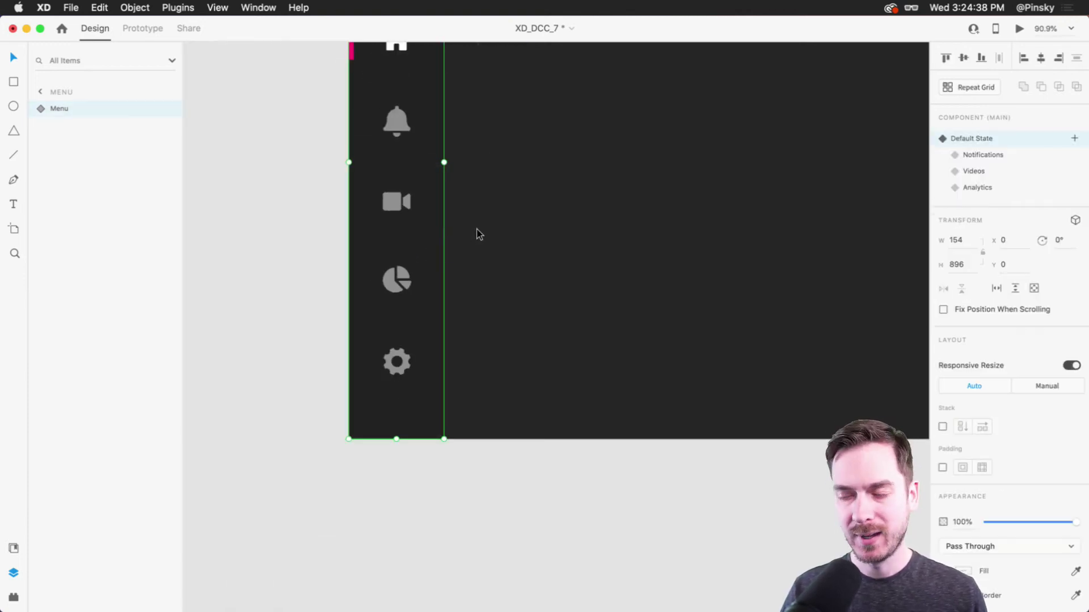
pyautogui.click(517, 209)
pyautogui.click(226, 161)
pyautogui.moveTo(642, 121); pyautogui.dragTo(487, 271)
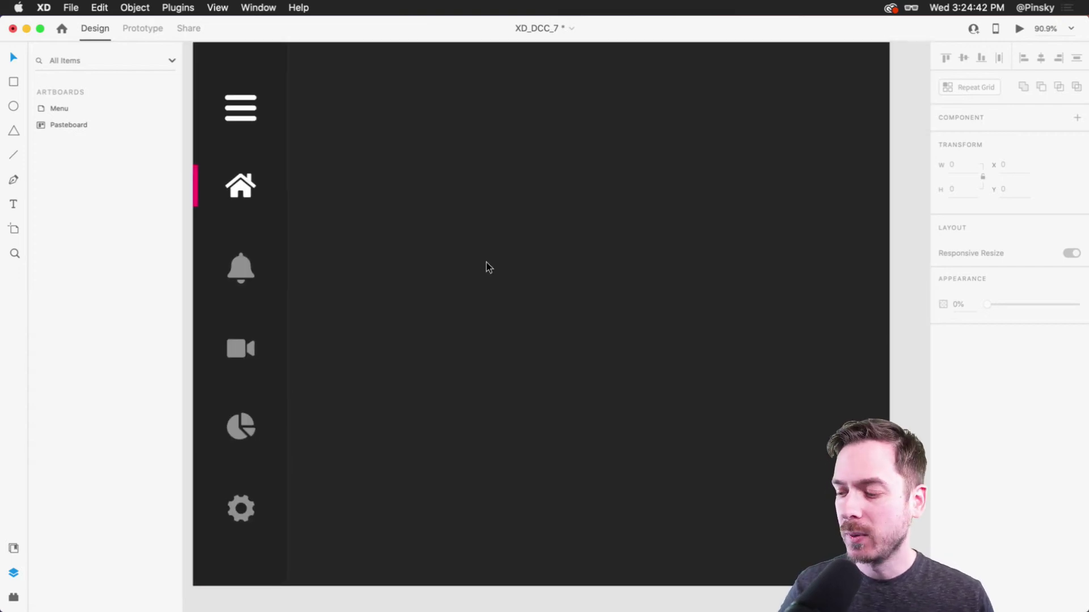